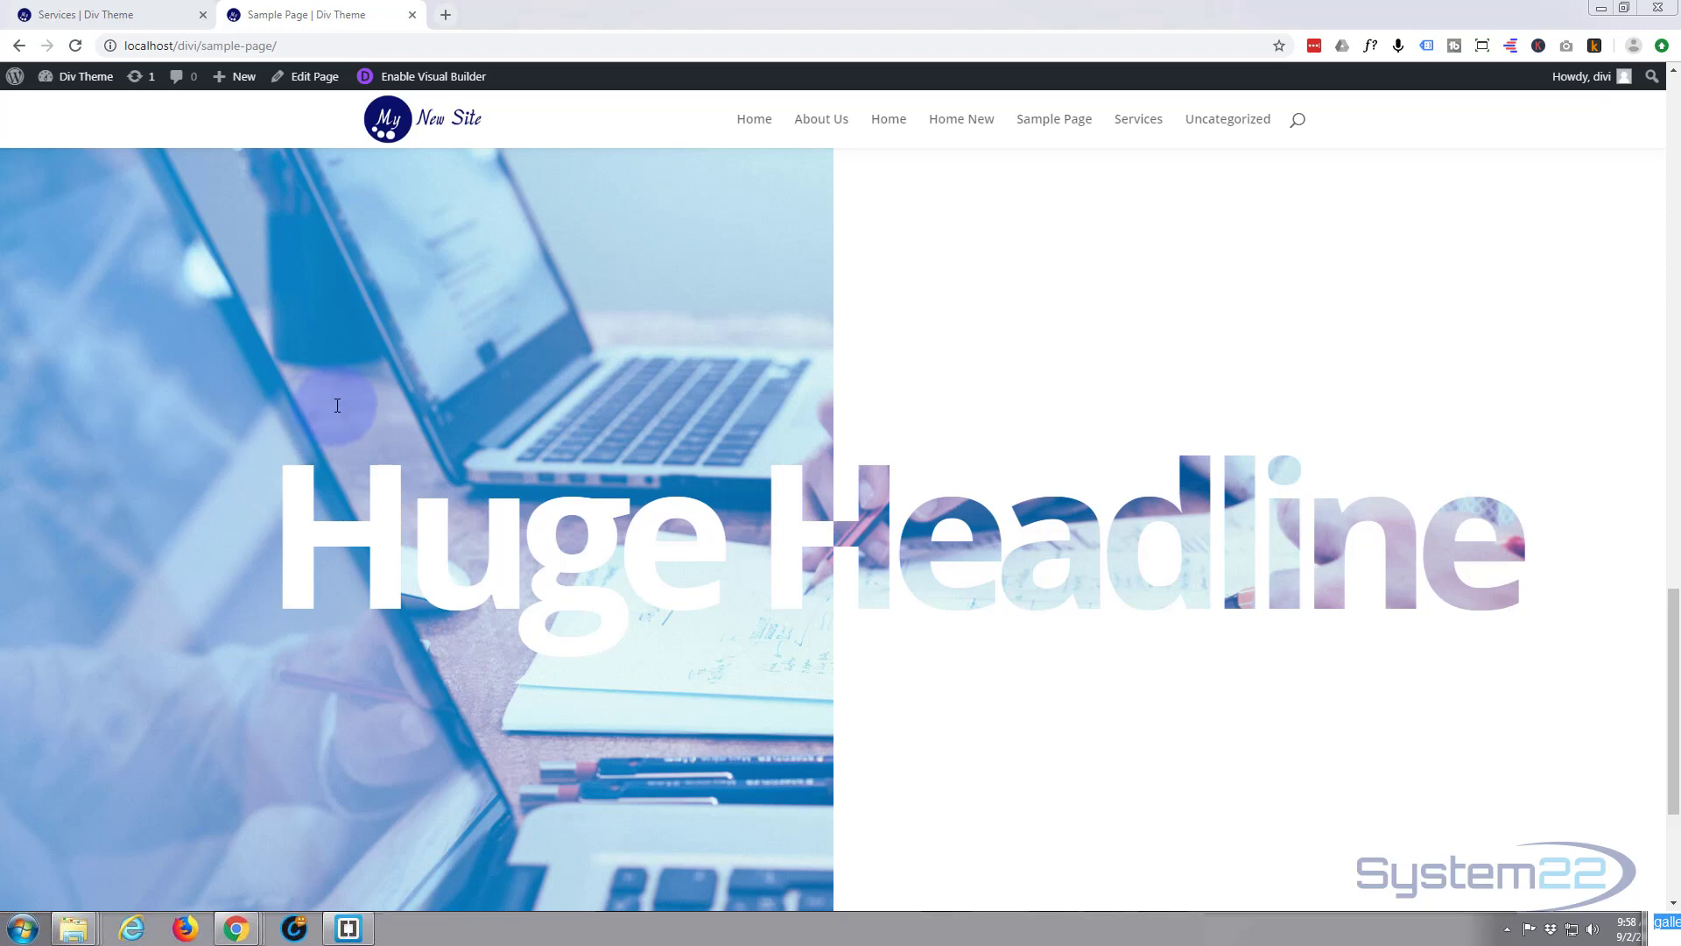
# Open the Services page in the Visual Builder.
pyautogui.click(90, 16)
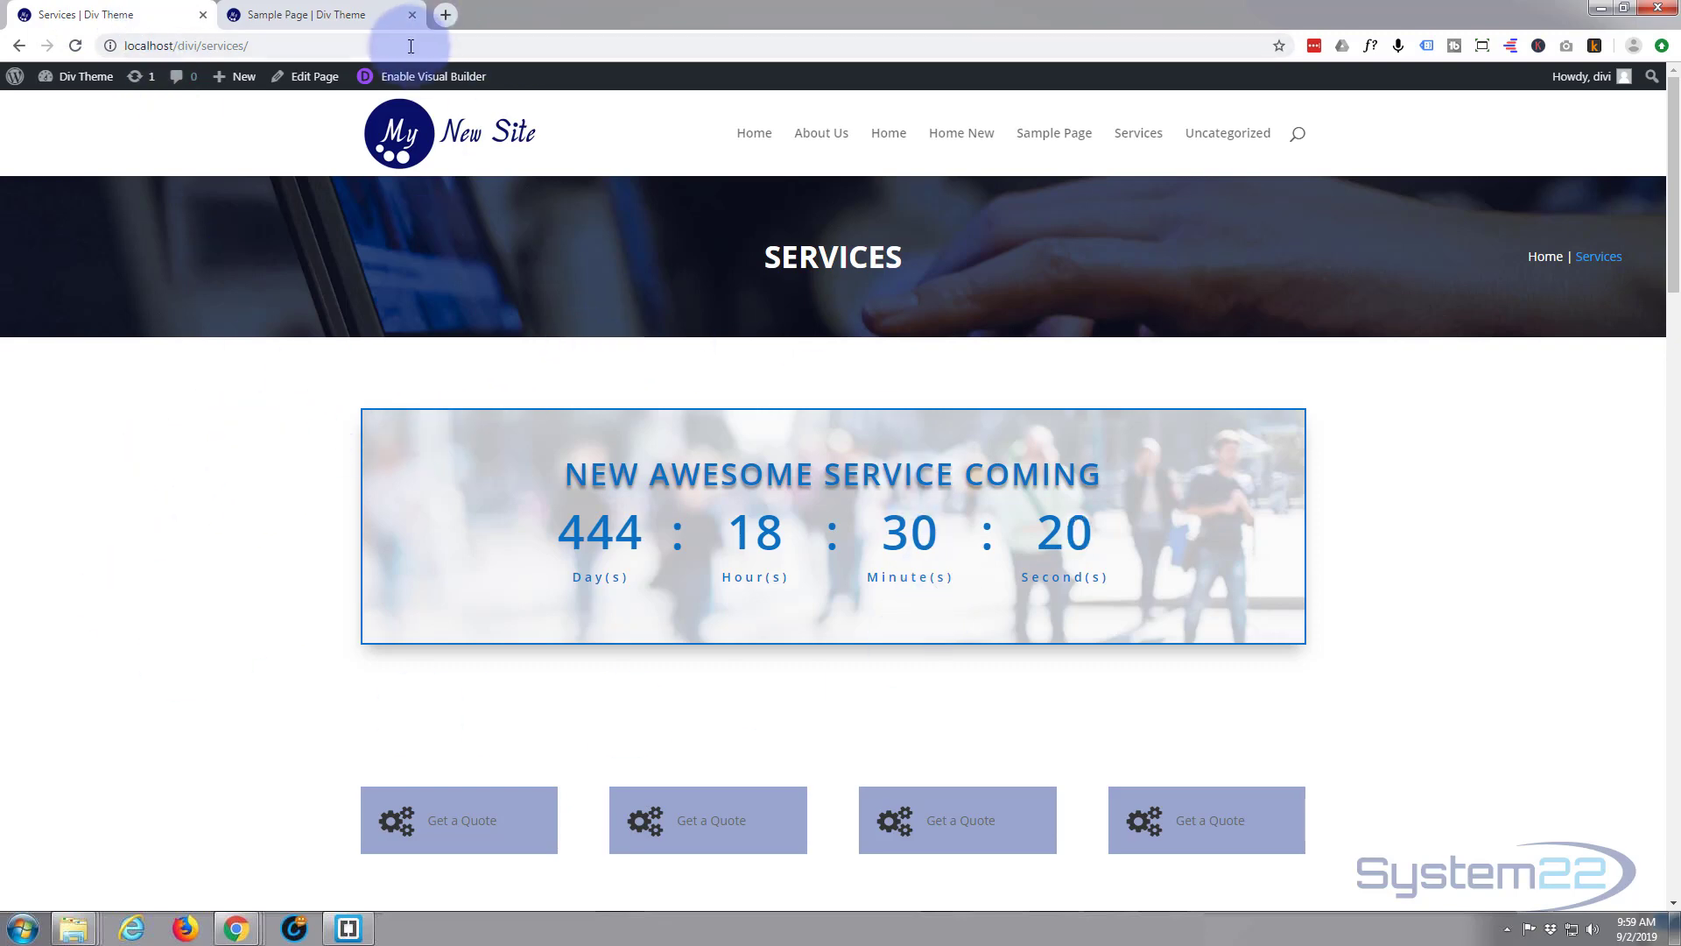
pyautogui.click(433, 81)
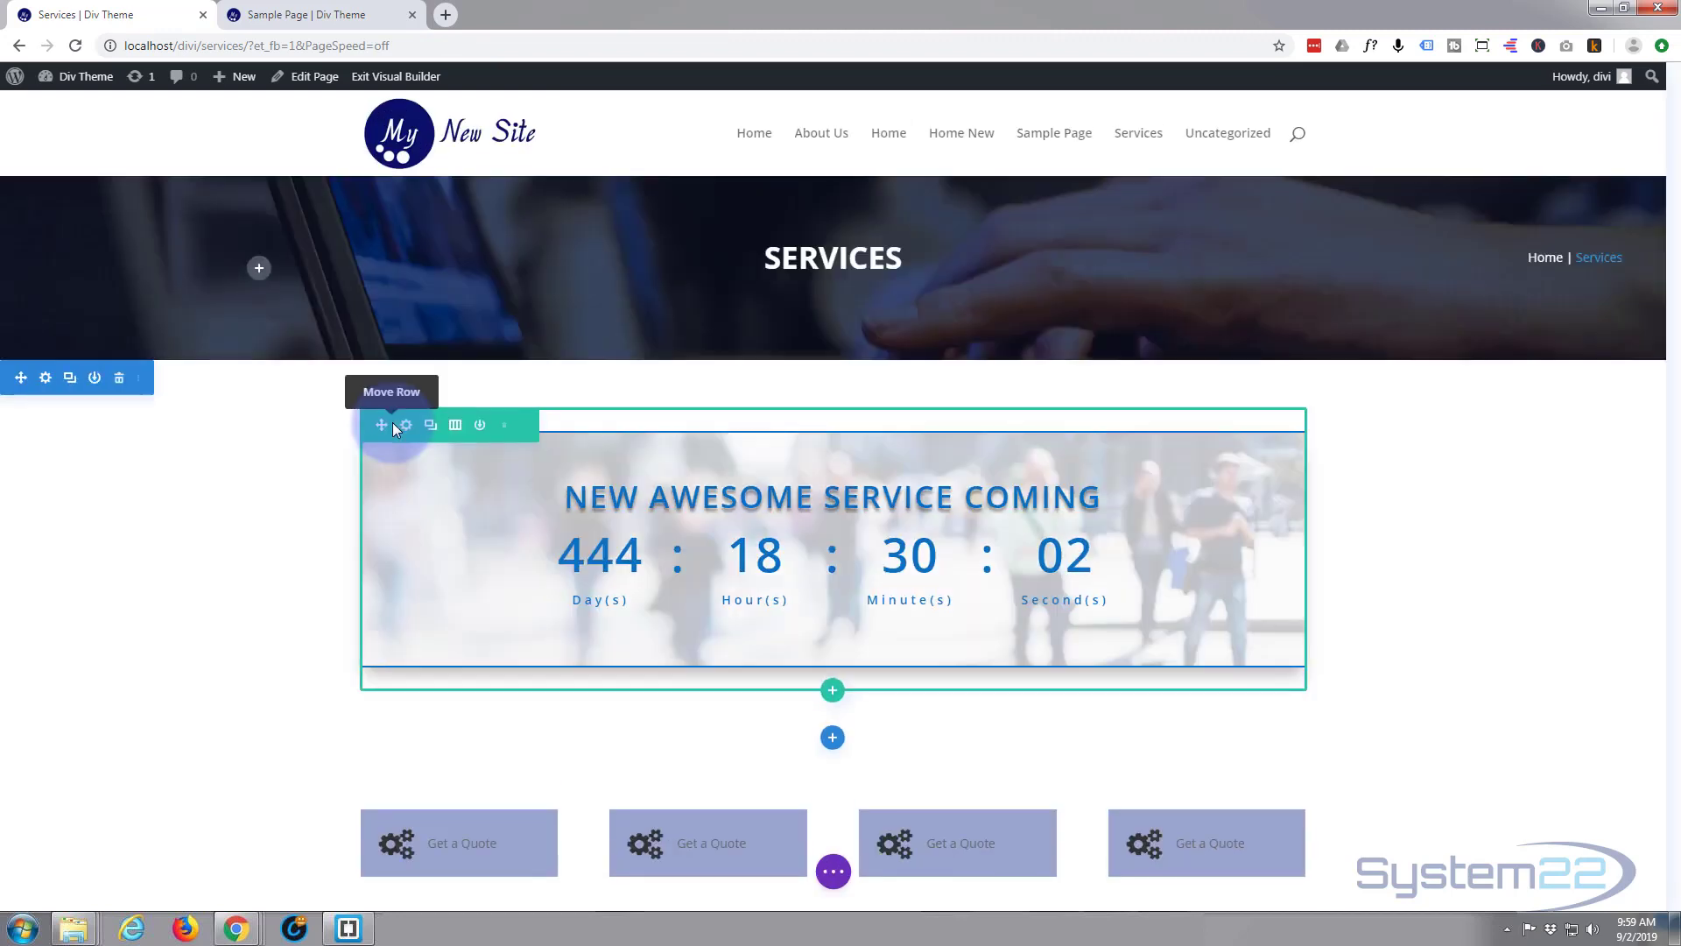
pyautogui.moveTo(392, 424); pyautogui.dragTo(257, 442)
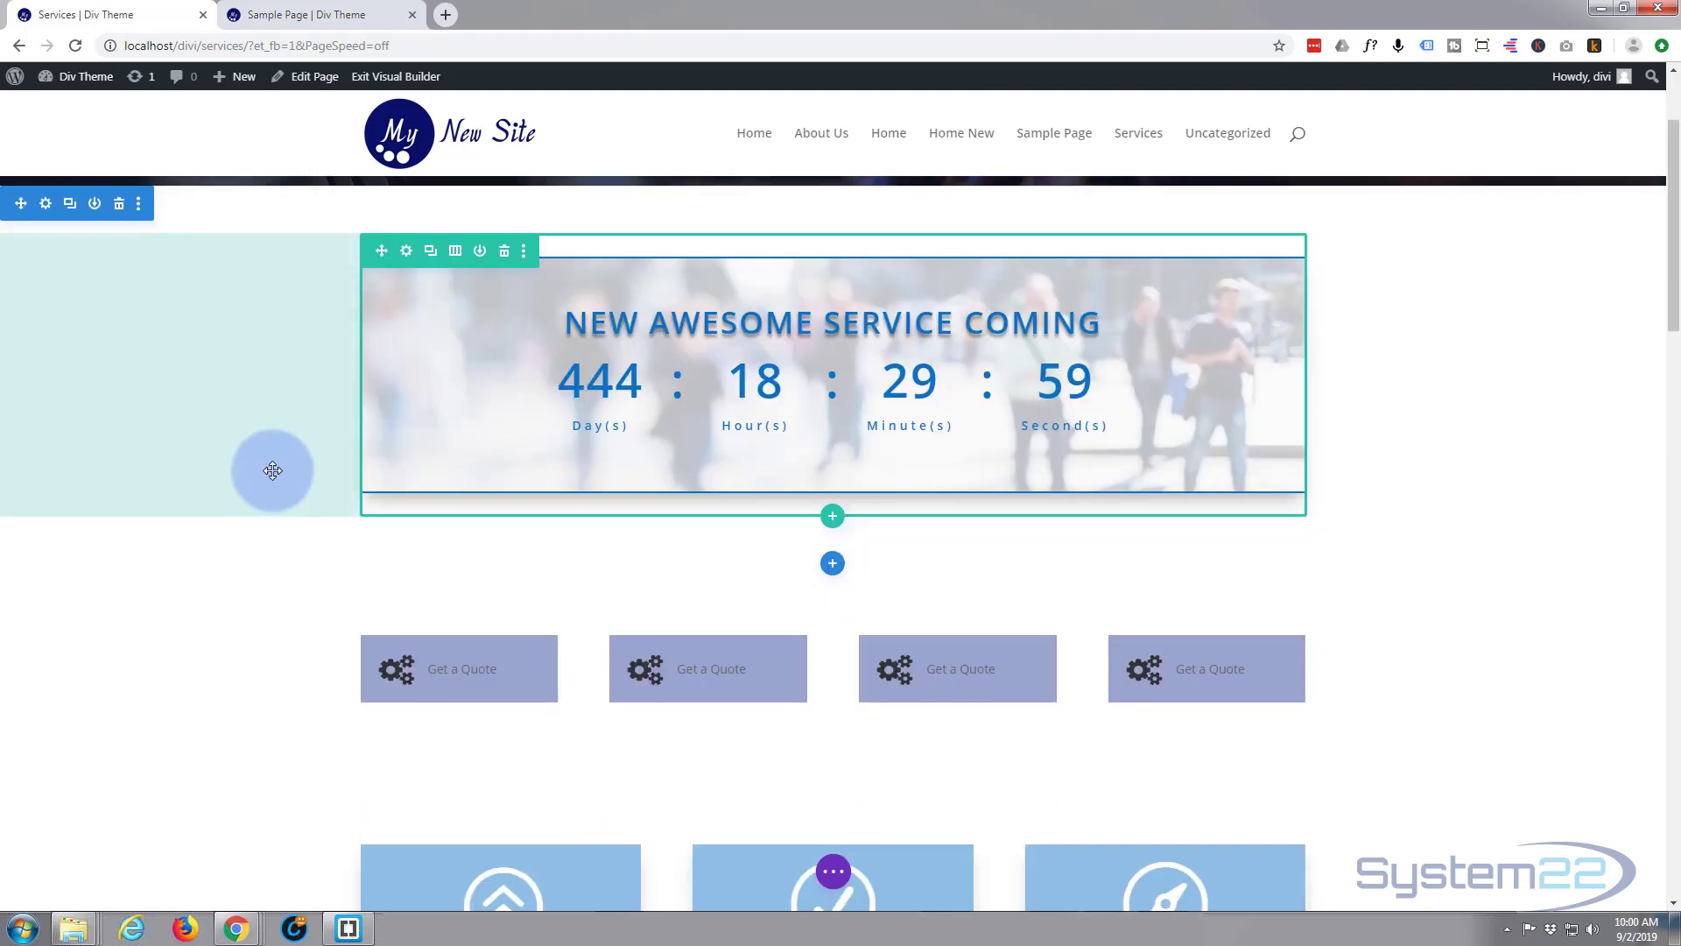
# Add a regular section with a single-column row below the blue three-blurb section at the end of the page.
pyautogui.scroll(-10, 294, 588)
pyautogui.scroll(-13, 293, 589)
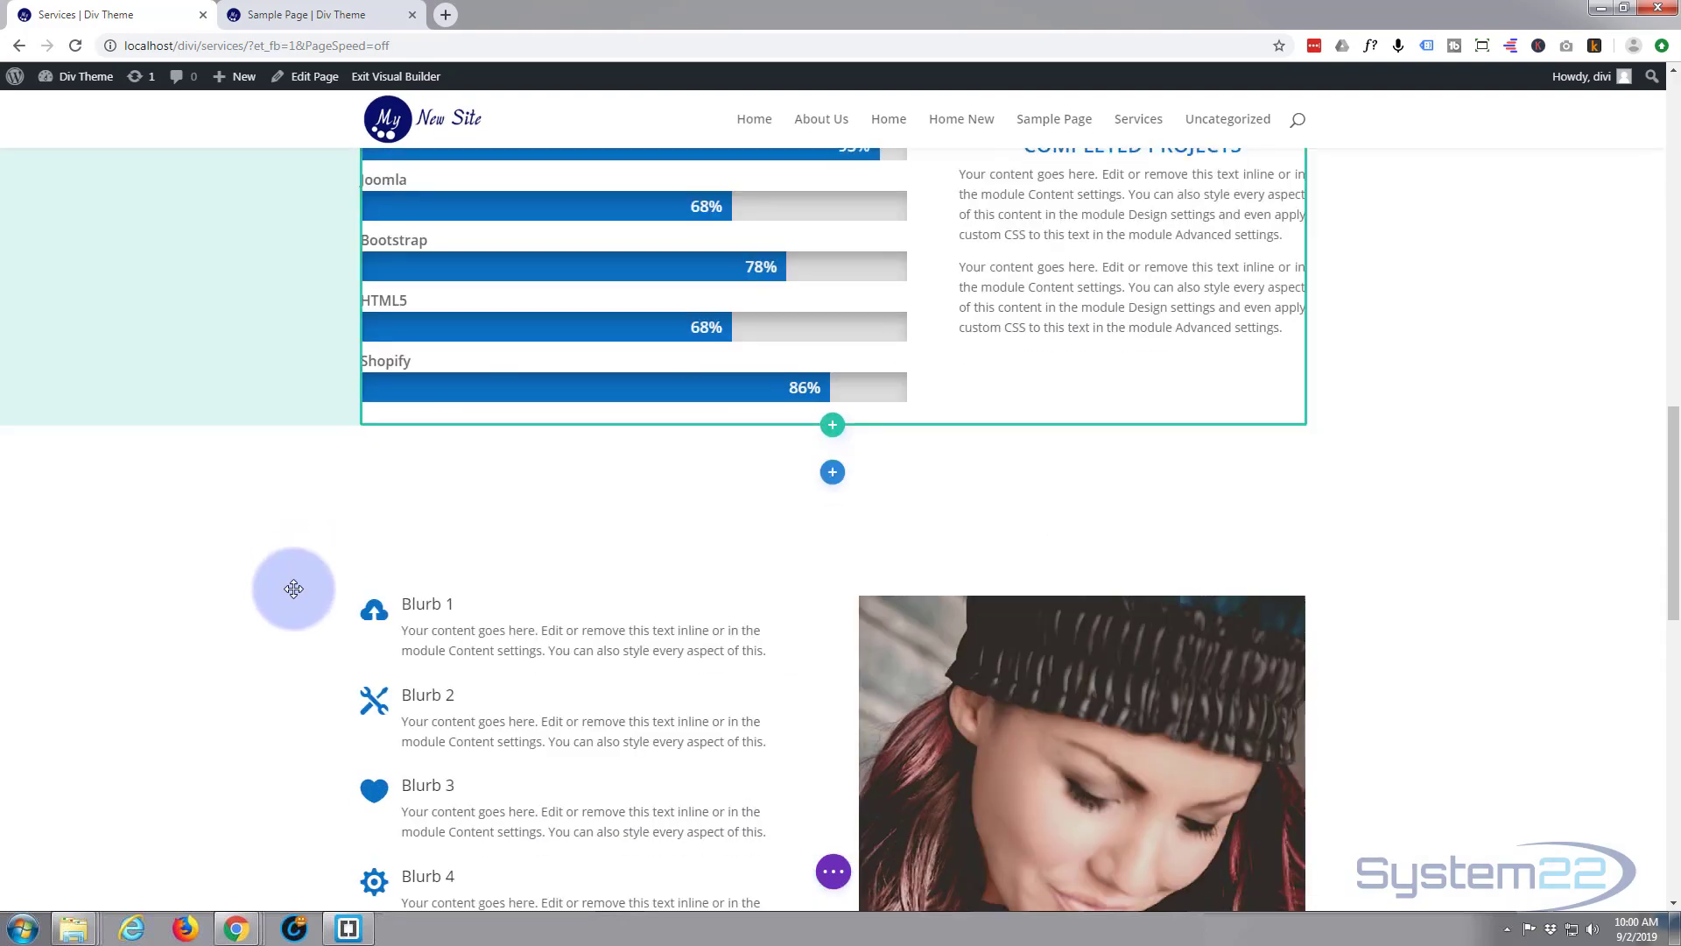
pyautogui.scroll(-3, 293, 589)
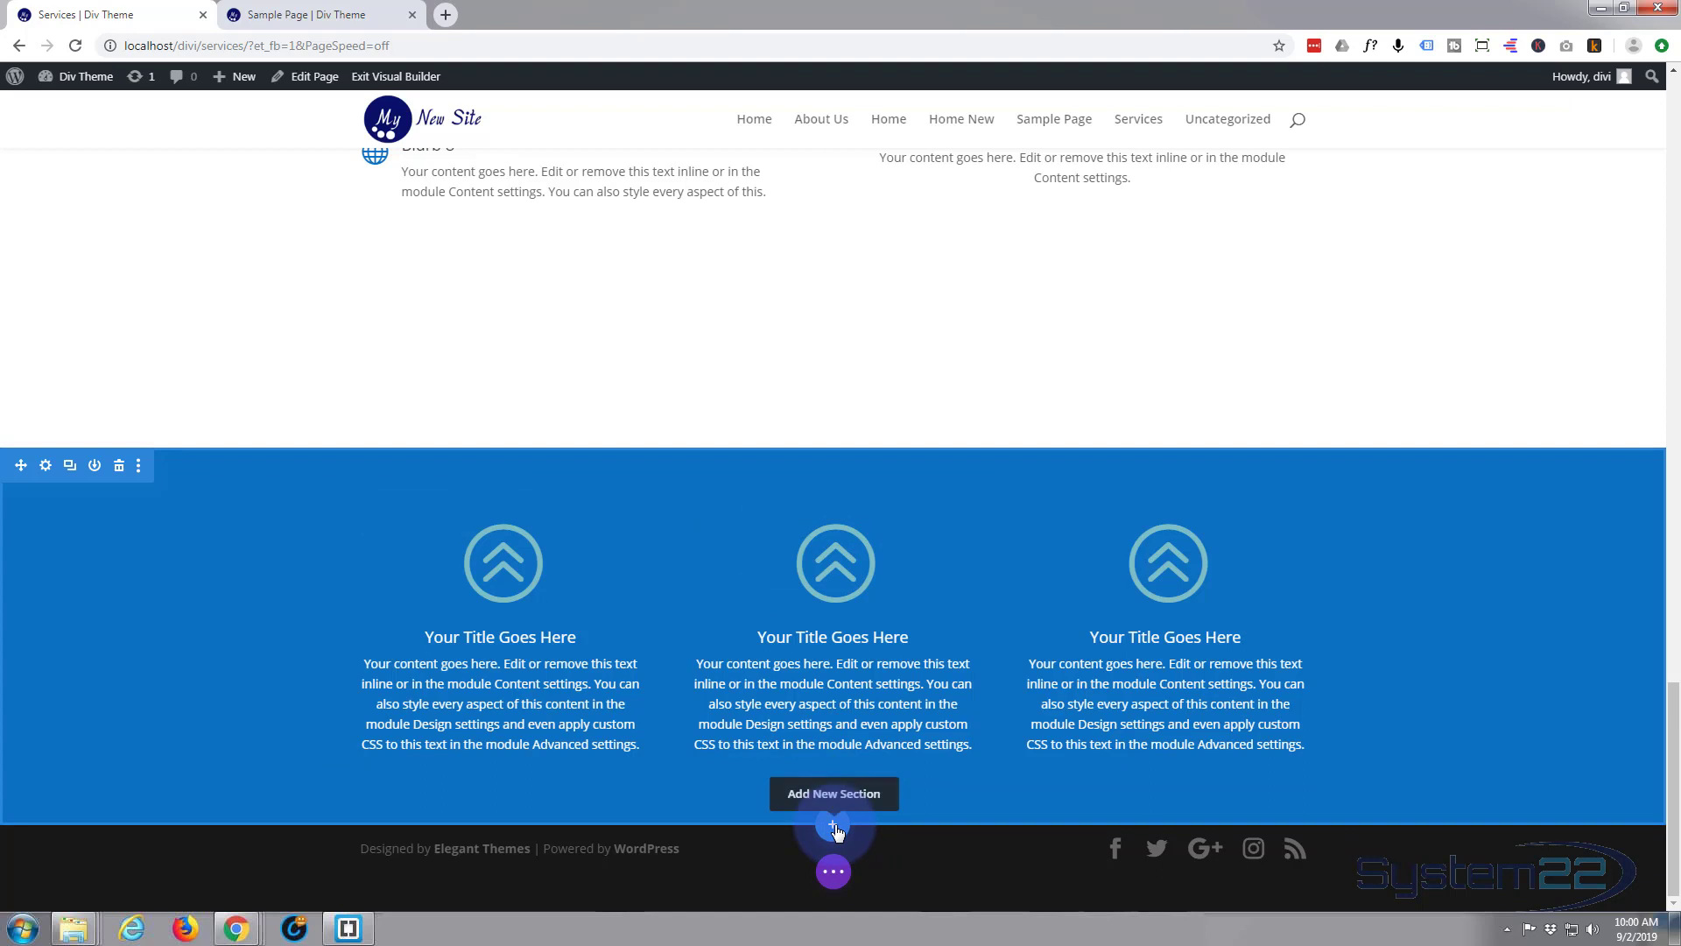
pyautogui.click(834, 827)
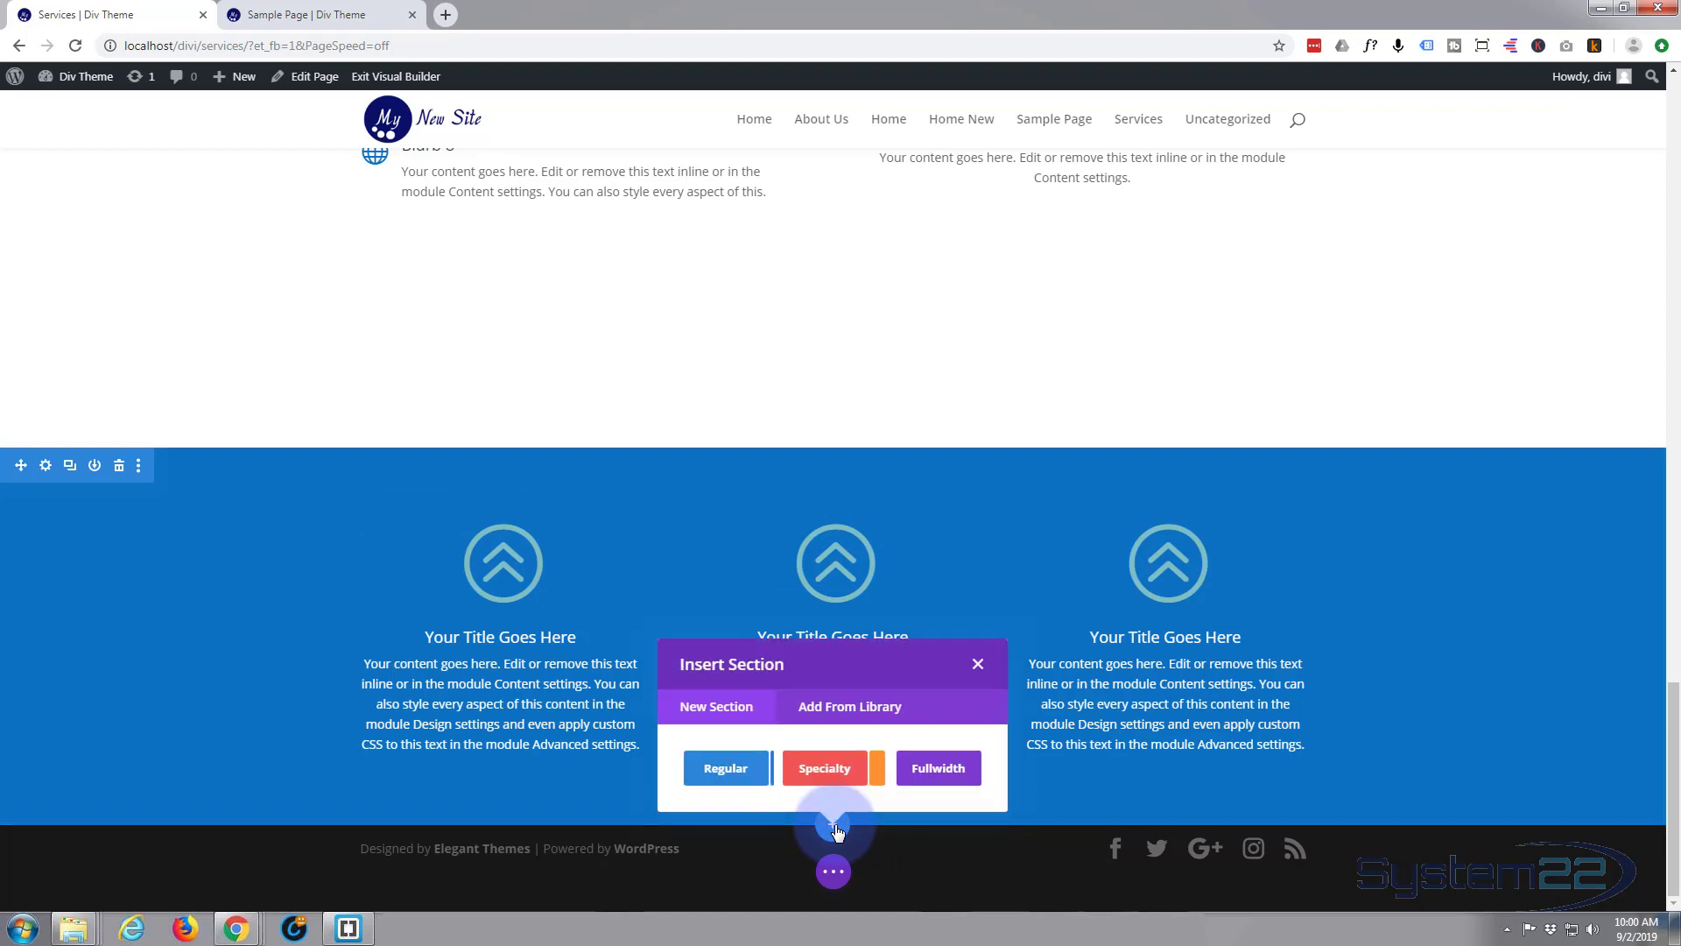
pyautogui.click(714, 768)
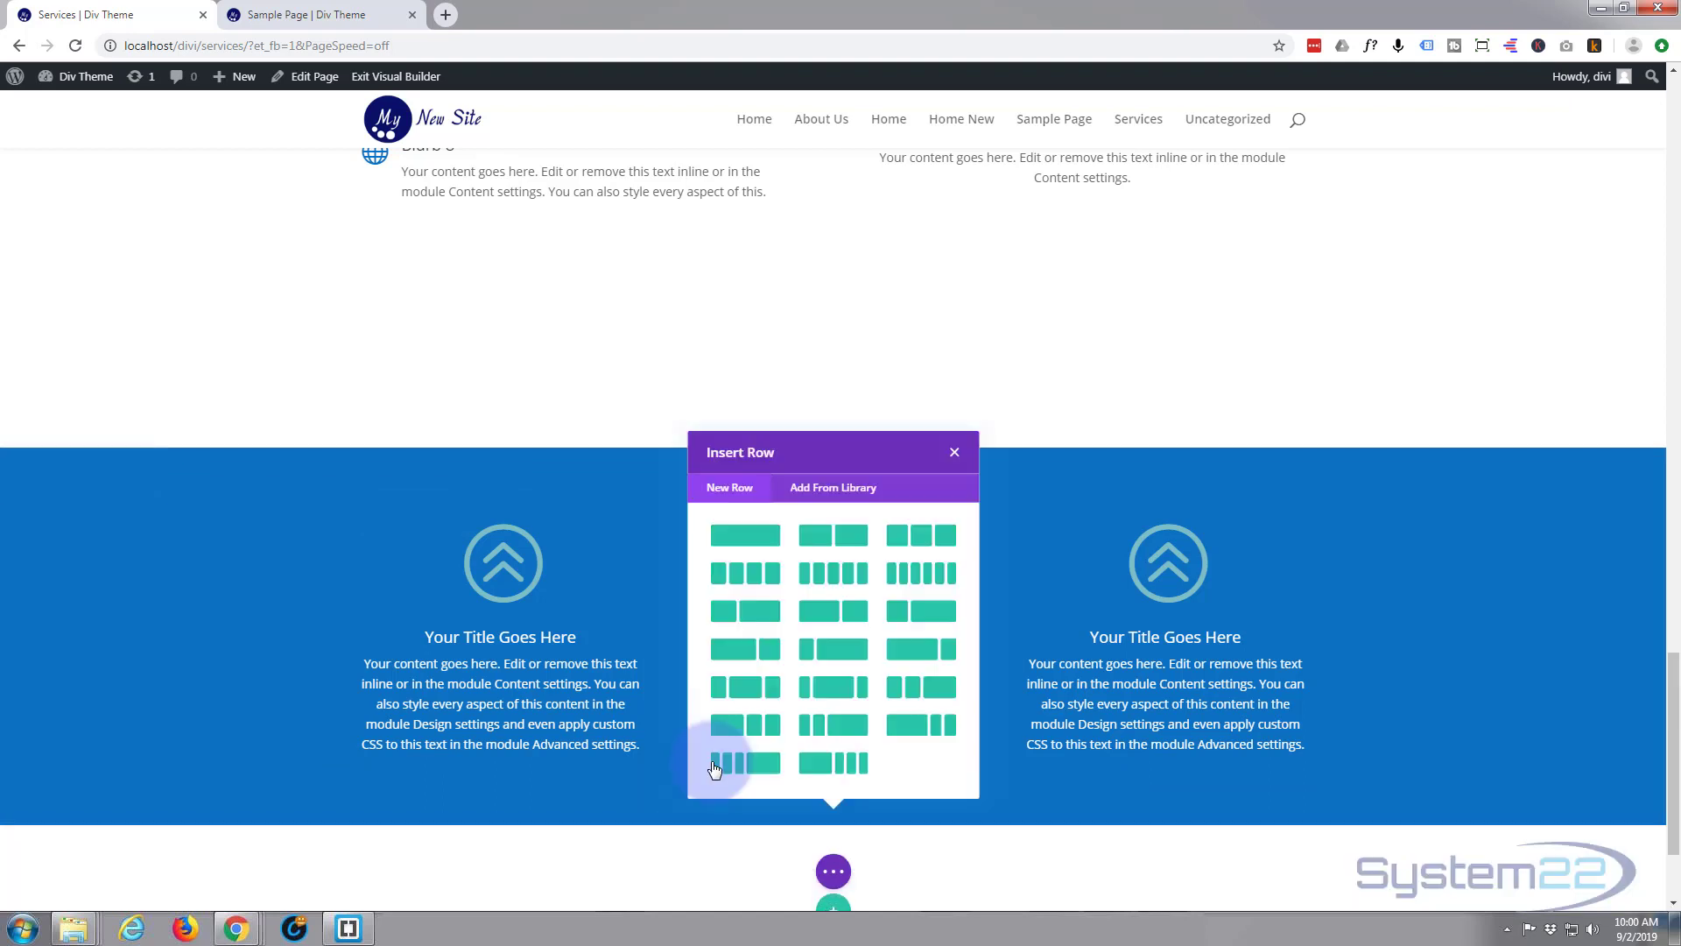
pyautogui.scroll(-1, 742, 429)
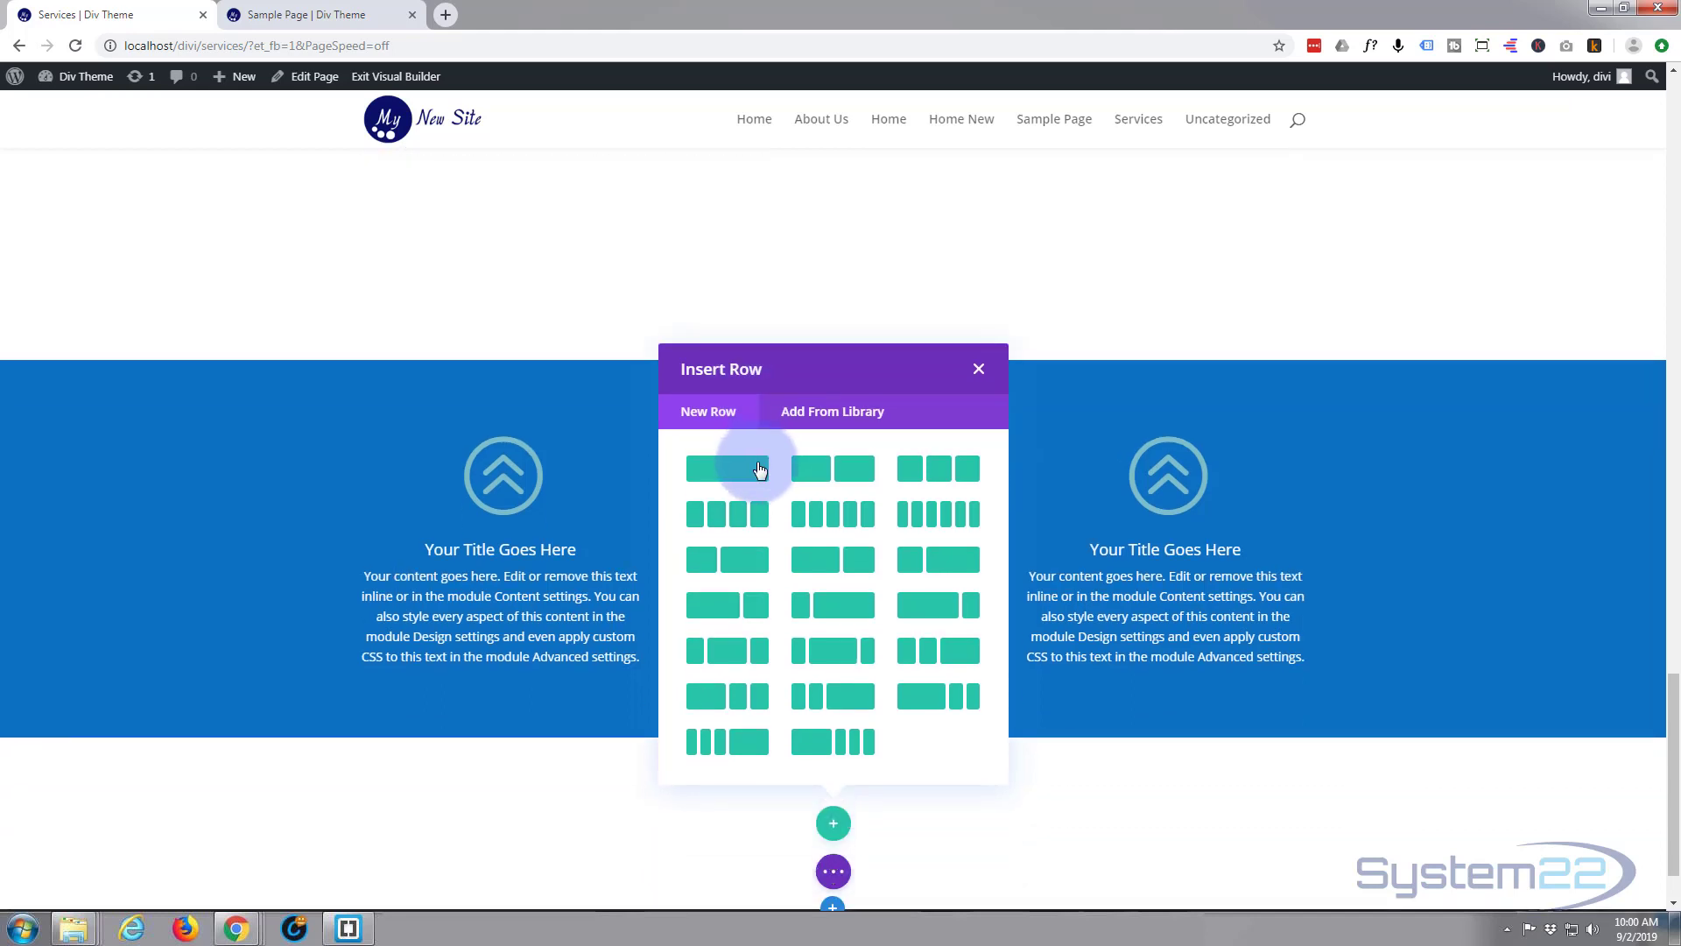
pyautogui.click(730, 471)
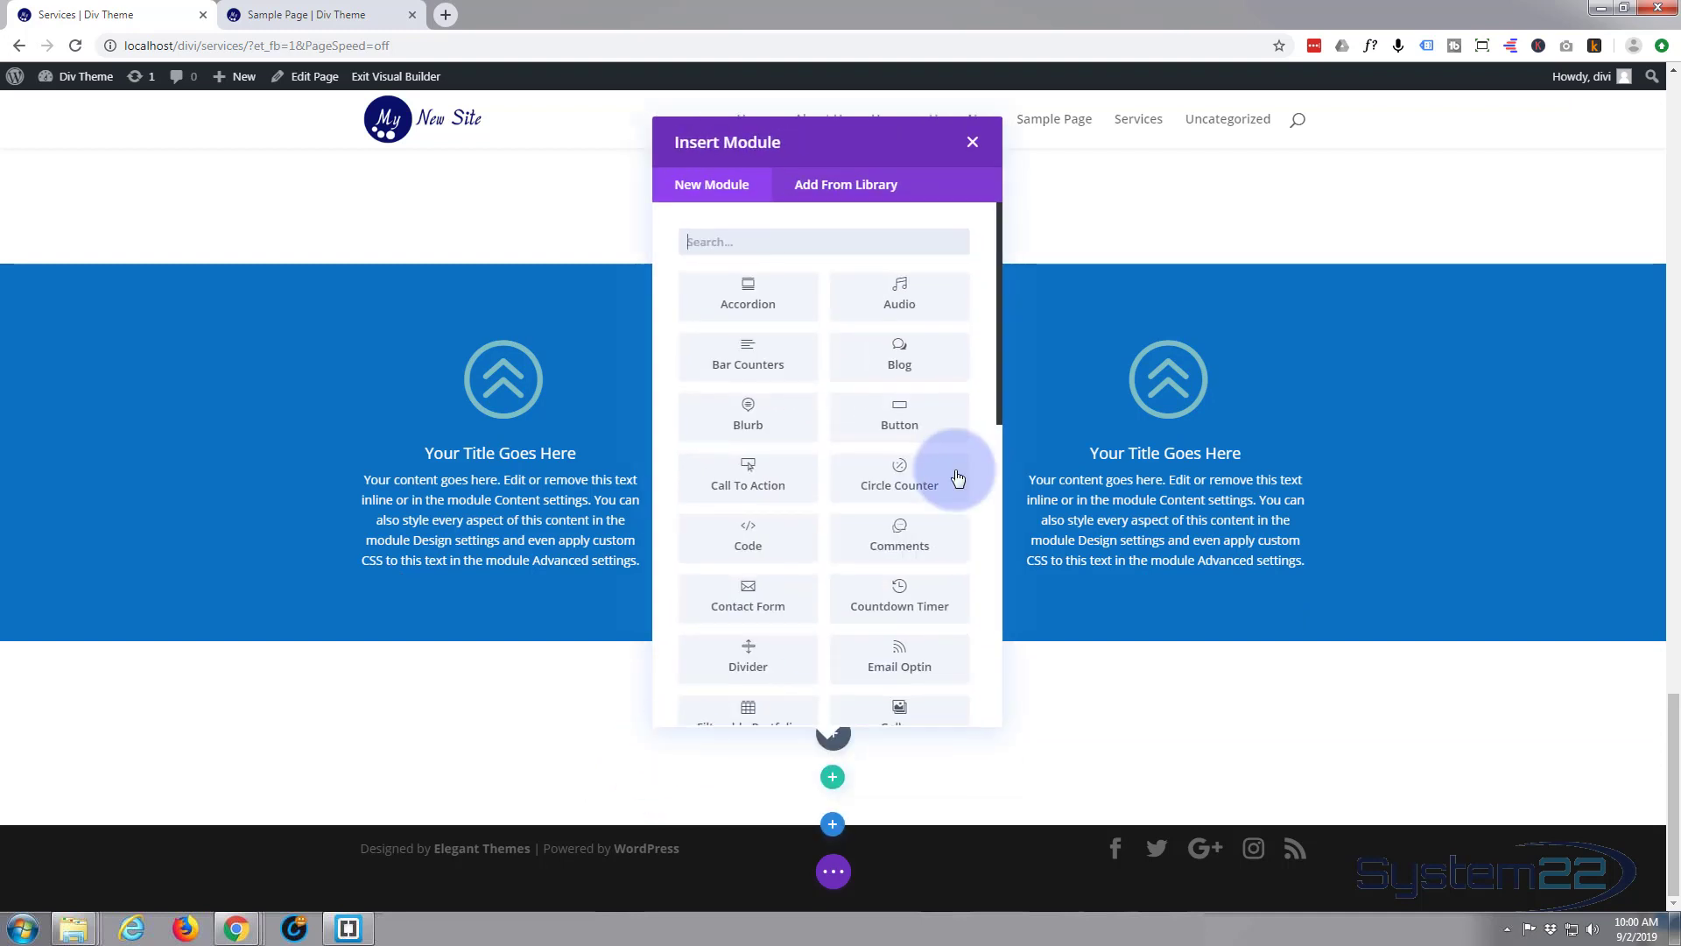
# Insert a Text module with its default placeholder content into the new single-column row and save it.
pyautogui.scroll(-7, 875, 525)
pyautogui.scroll(-1, 868, 532)
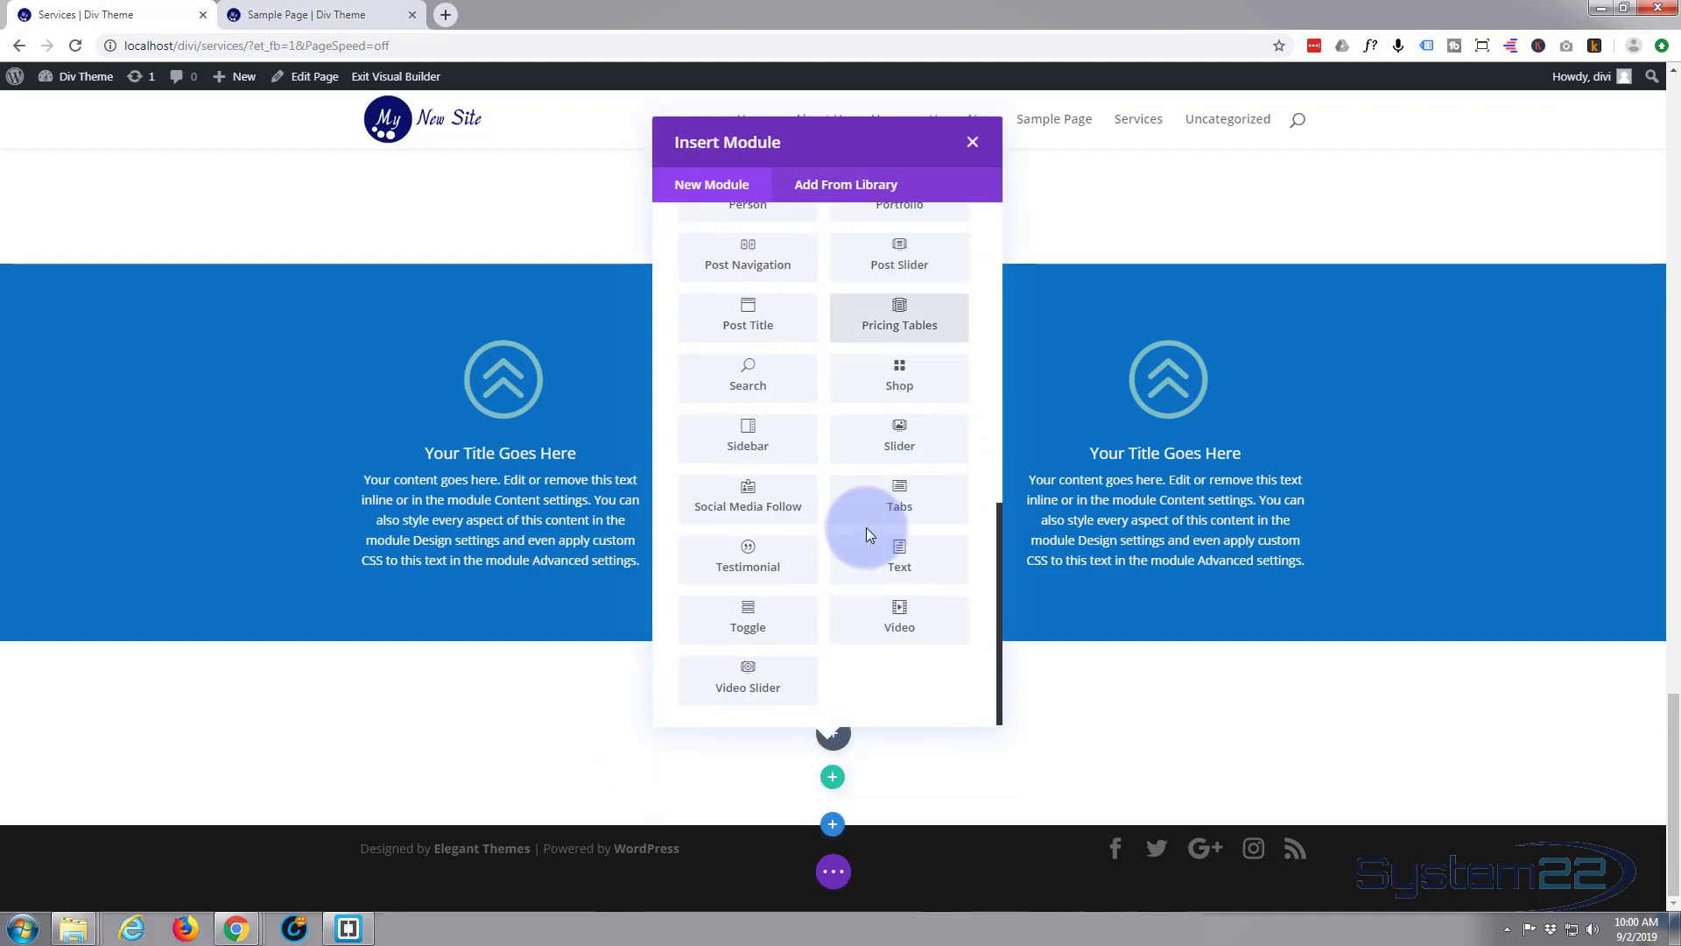
pyautogui.click(887, 562)
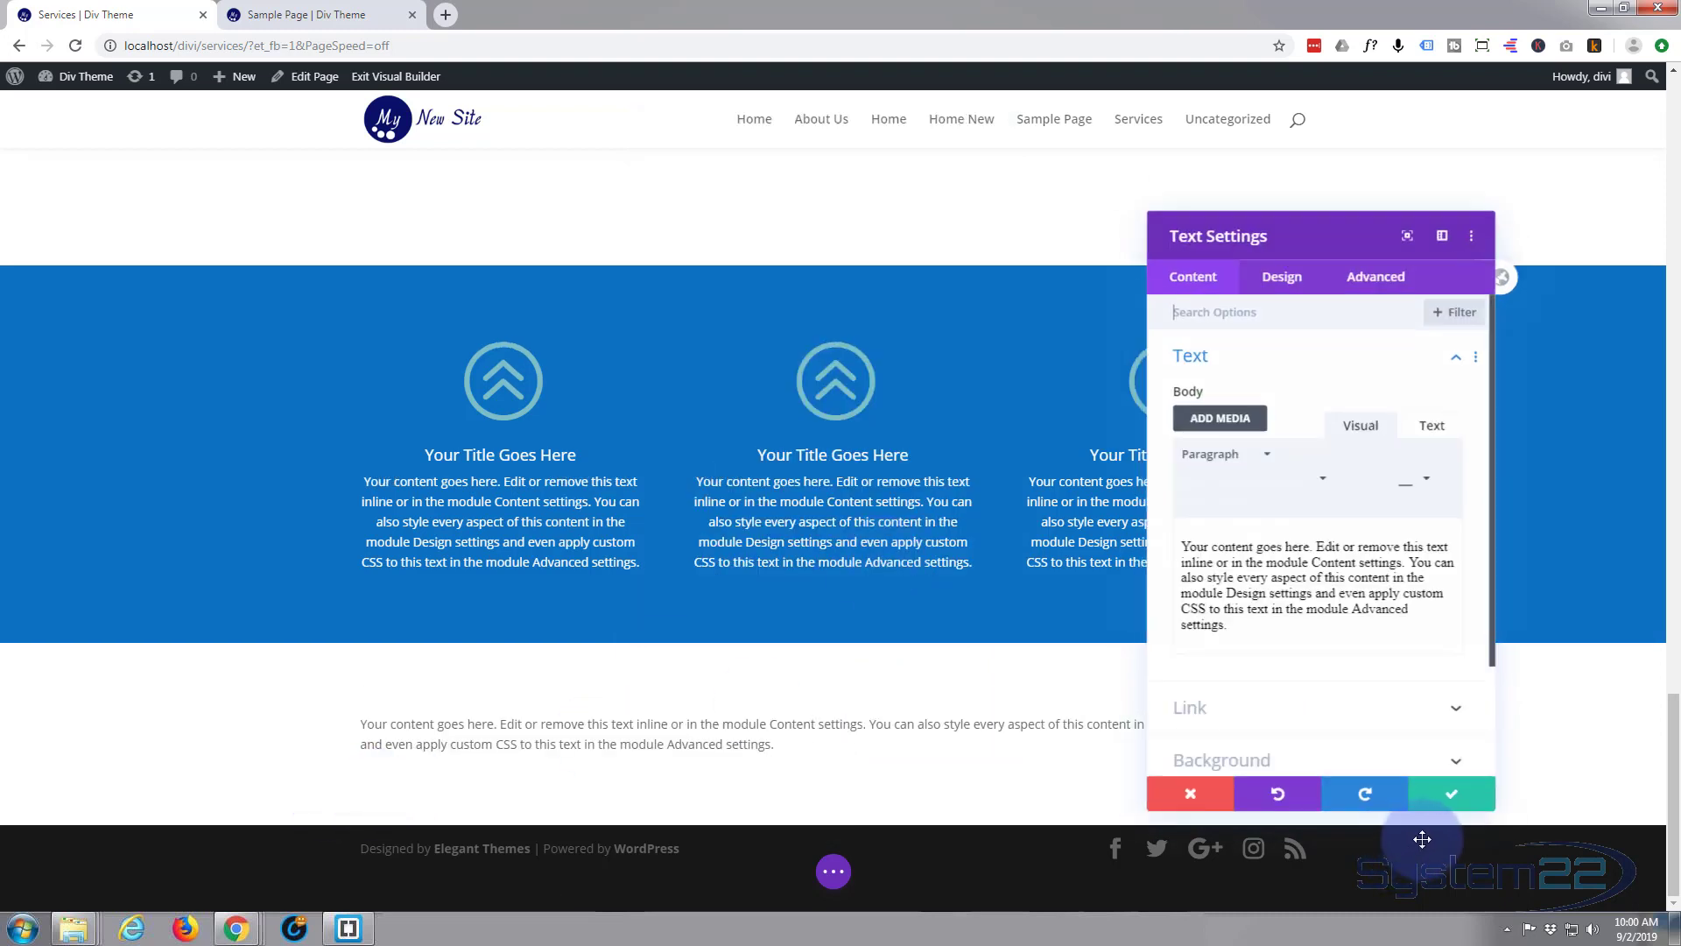
pyautogui.click(1456, 801)
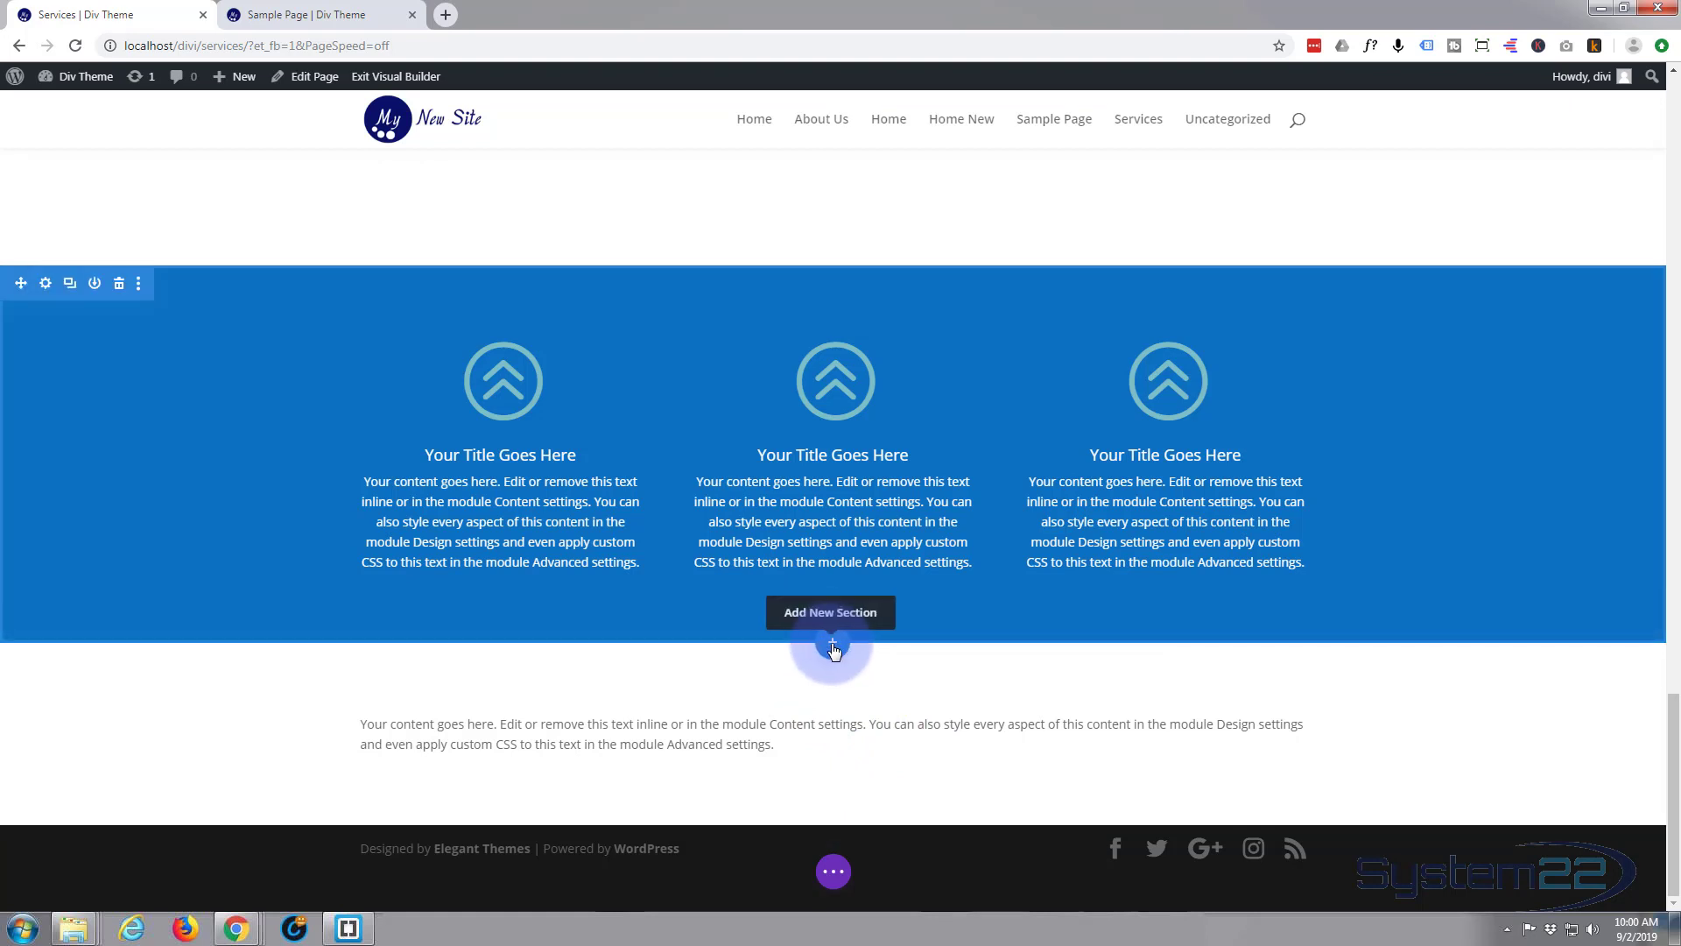
# Add a regular section with an empty two-equal-column row between the blue blurb section and the new text section.
pyautogui.click(833, 648)
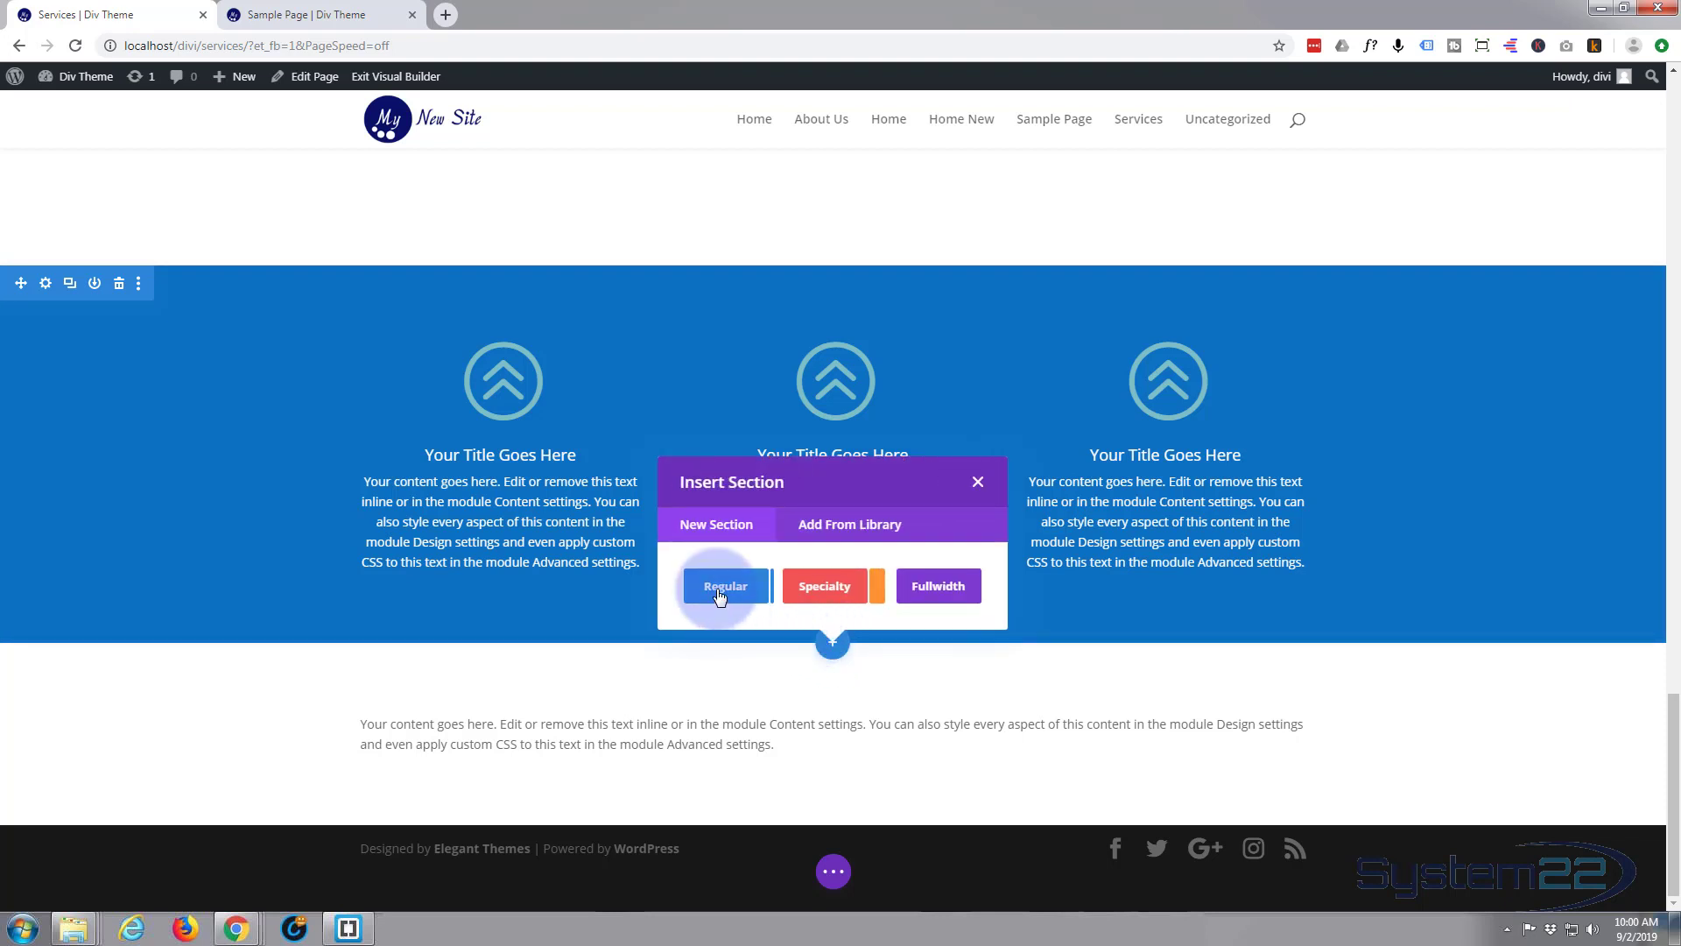
pyautogui.click(719, 588)
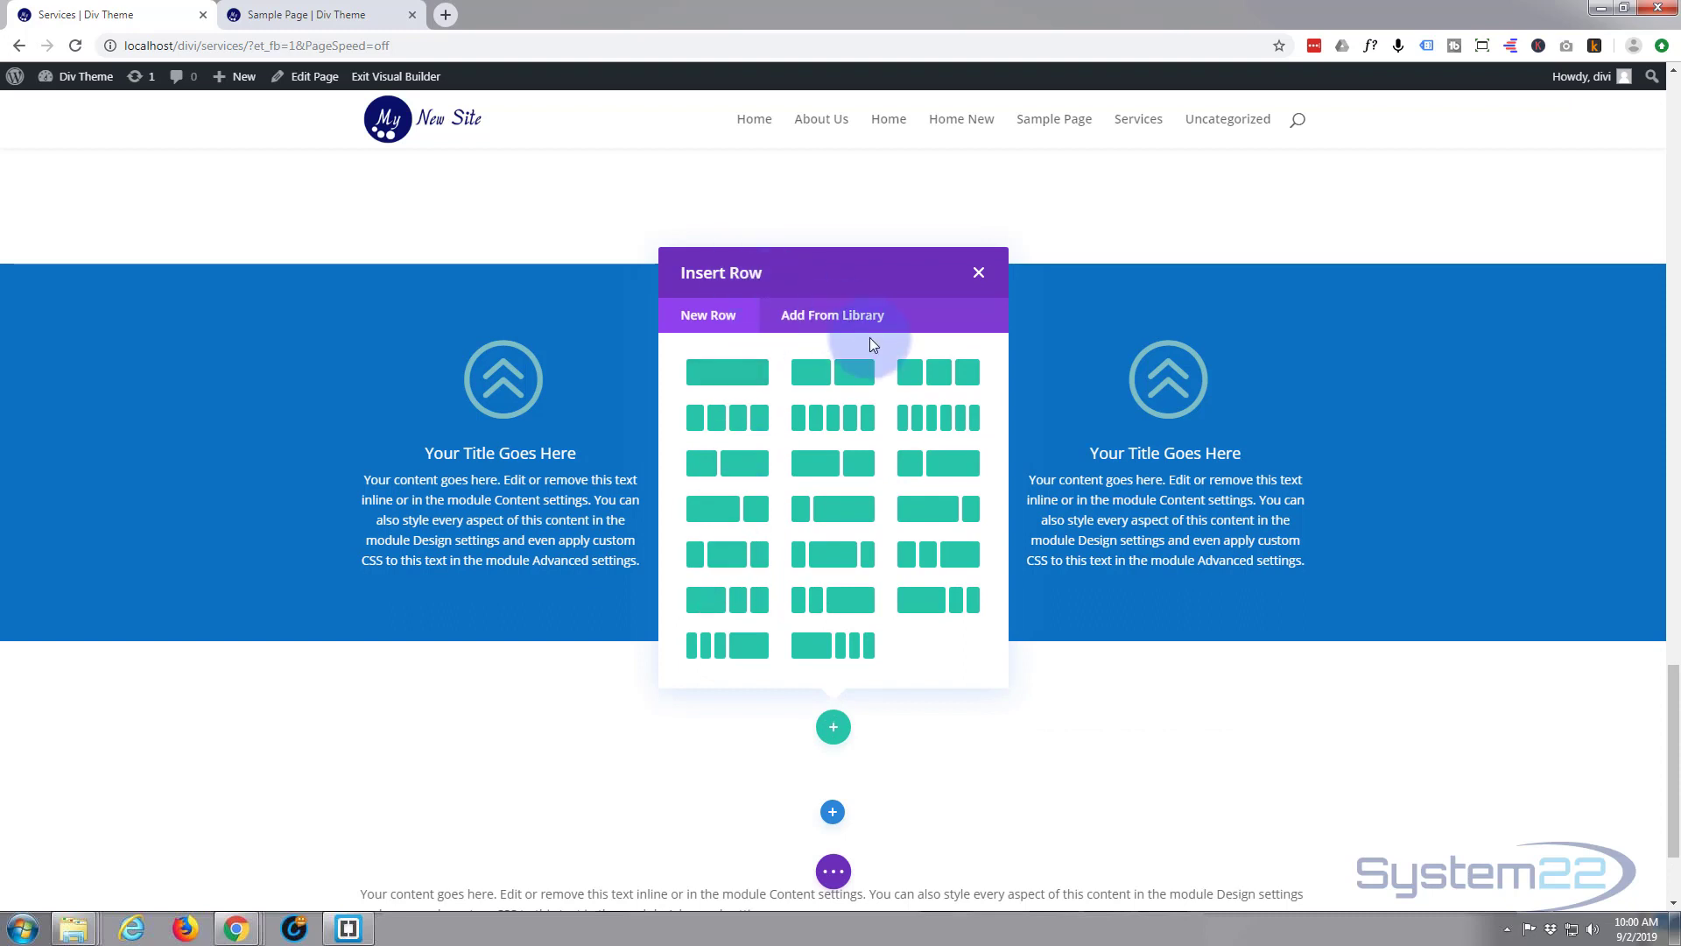
pyautogui.click(850, 374)
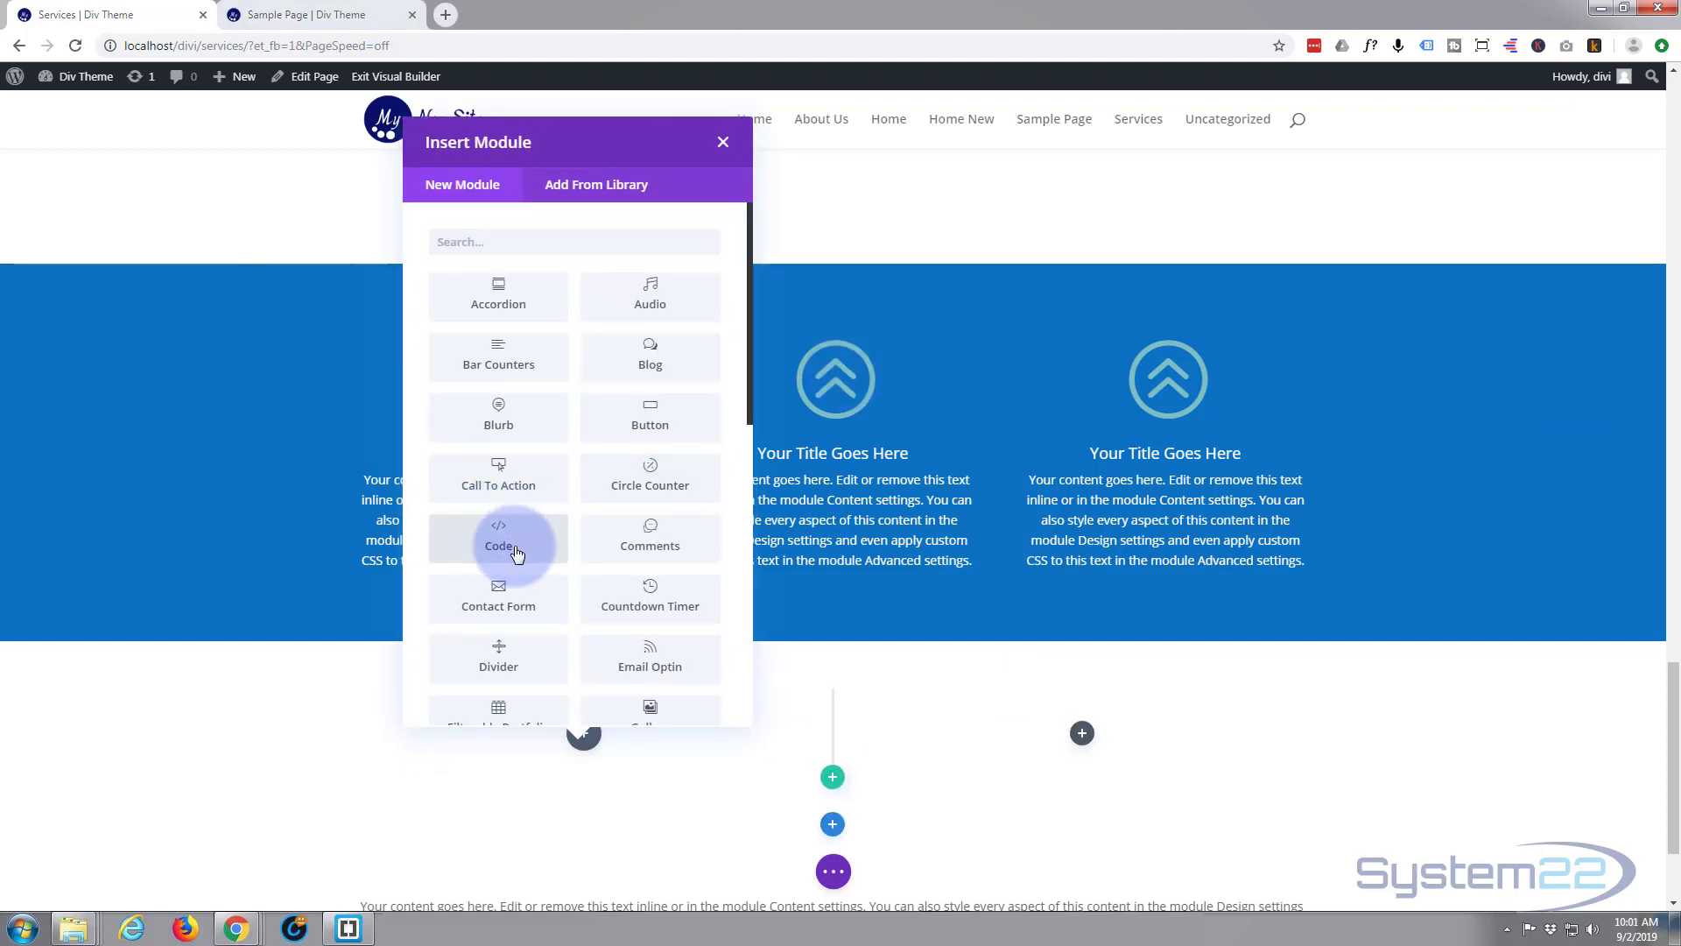
pyautogui.click(725, 145)
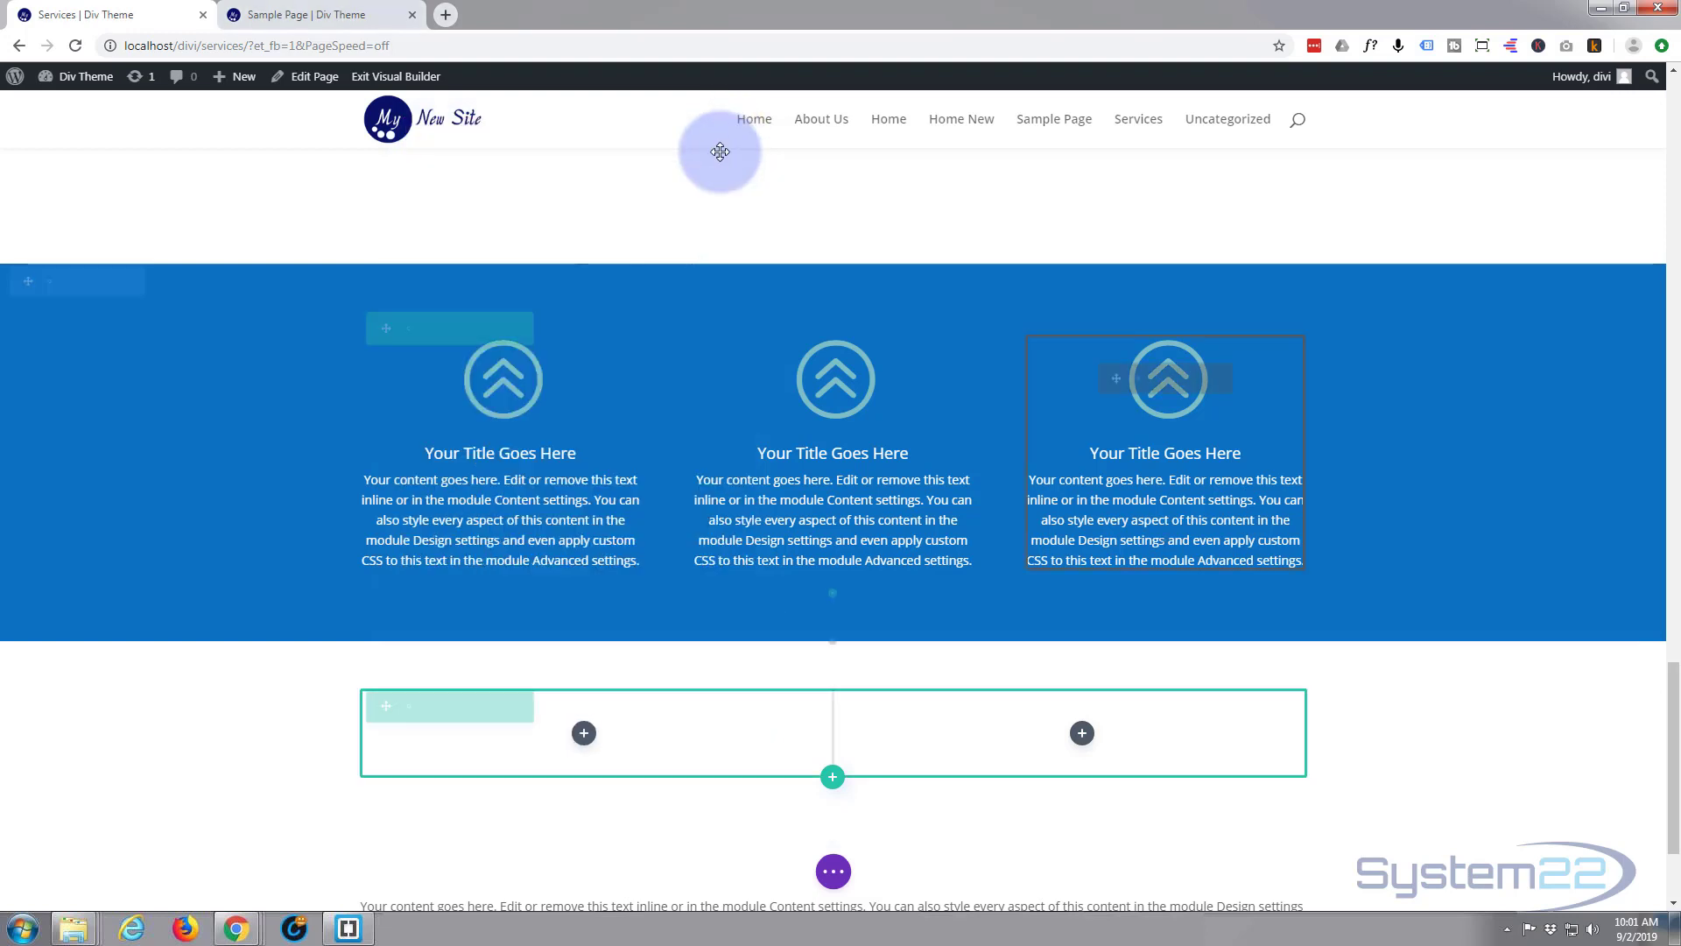
# Give the empty two-column row a background gradient, keeping the default blue first colour and setting the second colour to #140f49.
pyautogui.click(407, 709)
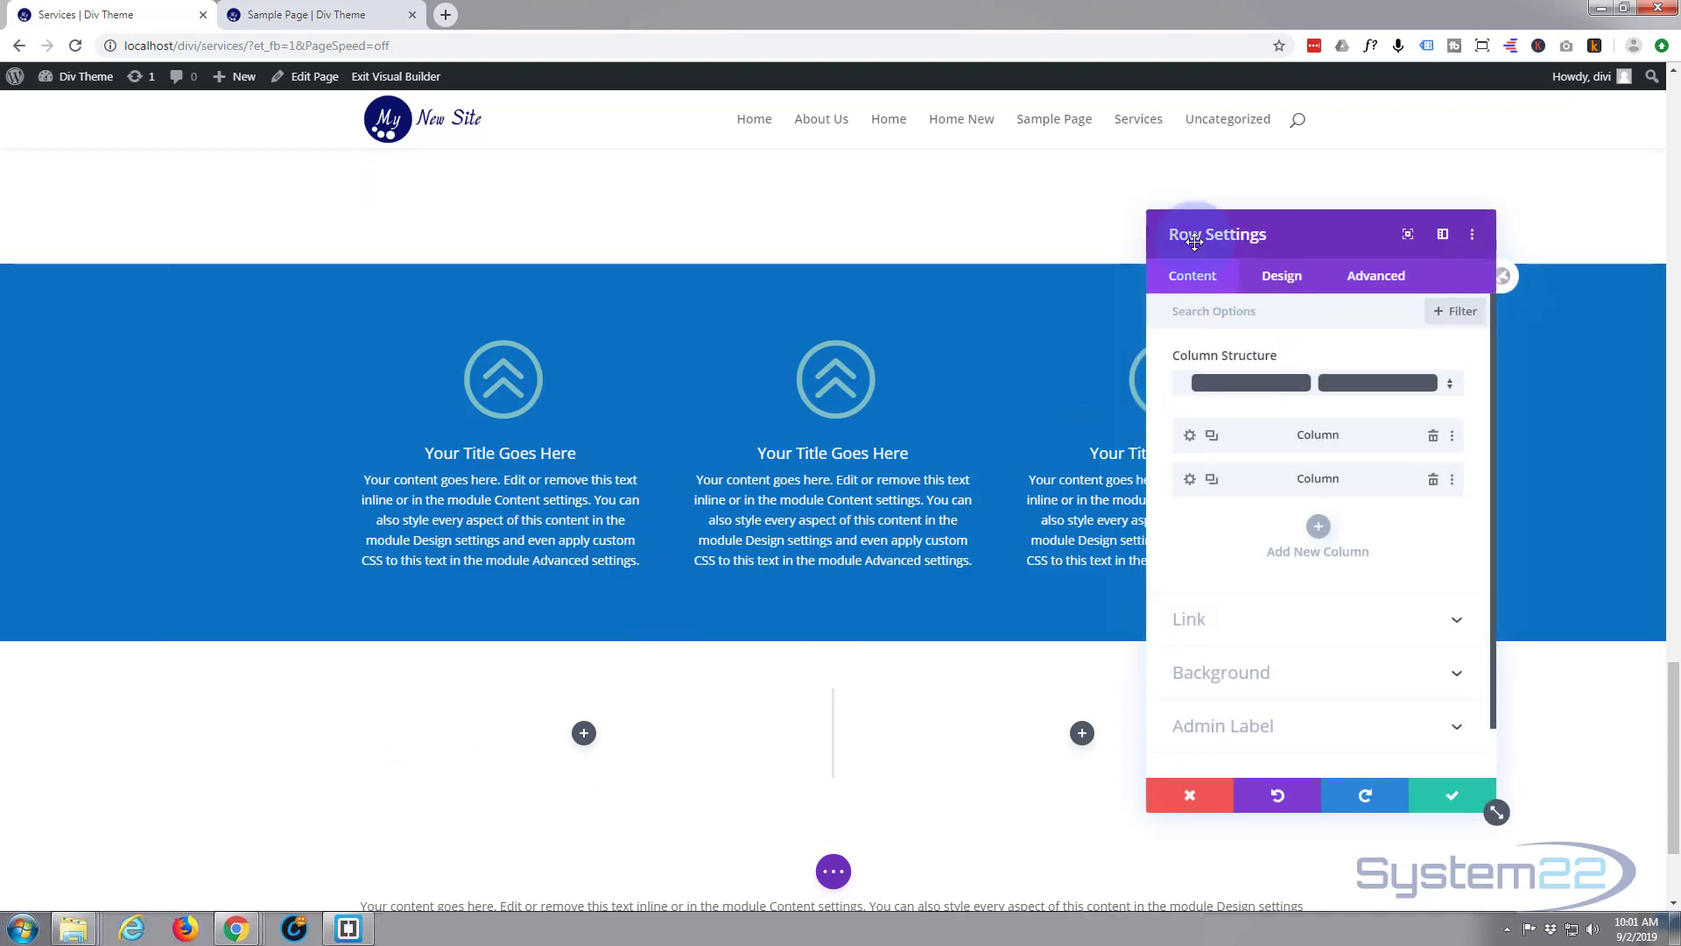
pyautogui.click(1196, 277)
pyautogui.click(1259, 680)
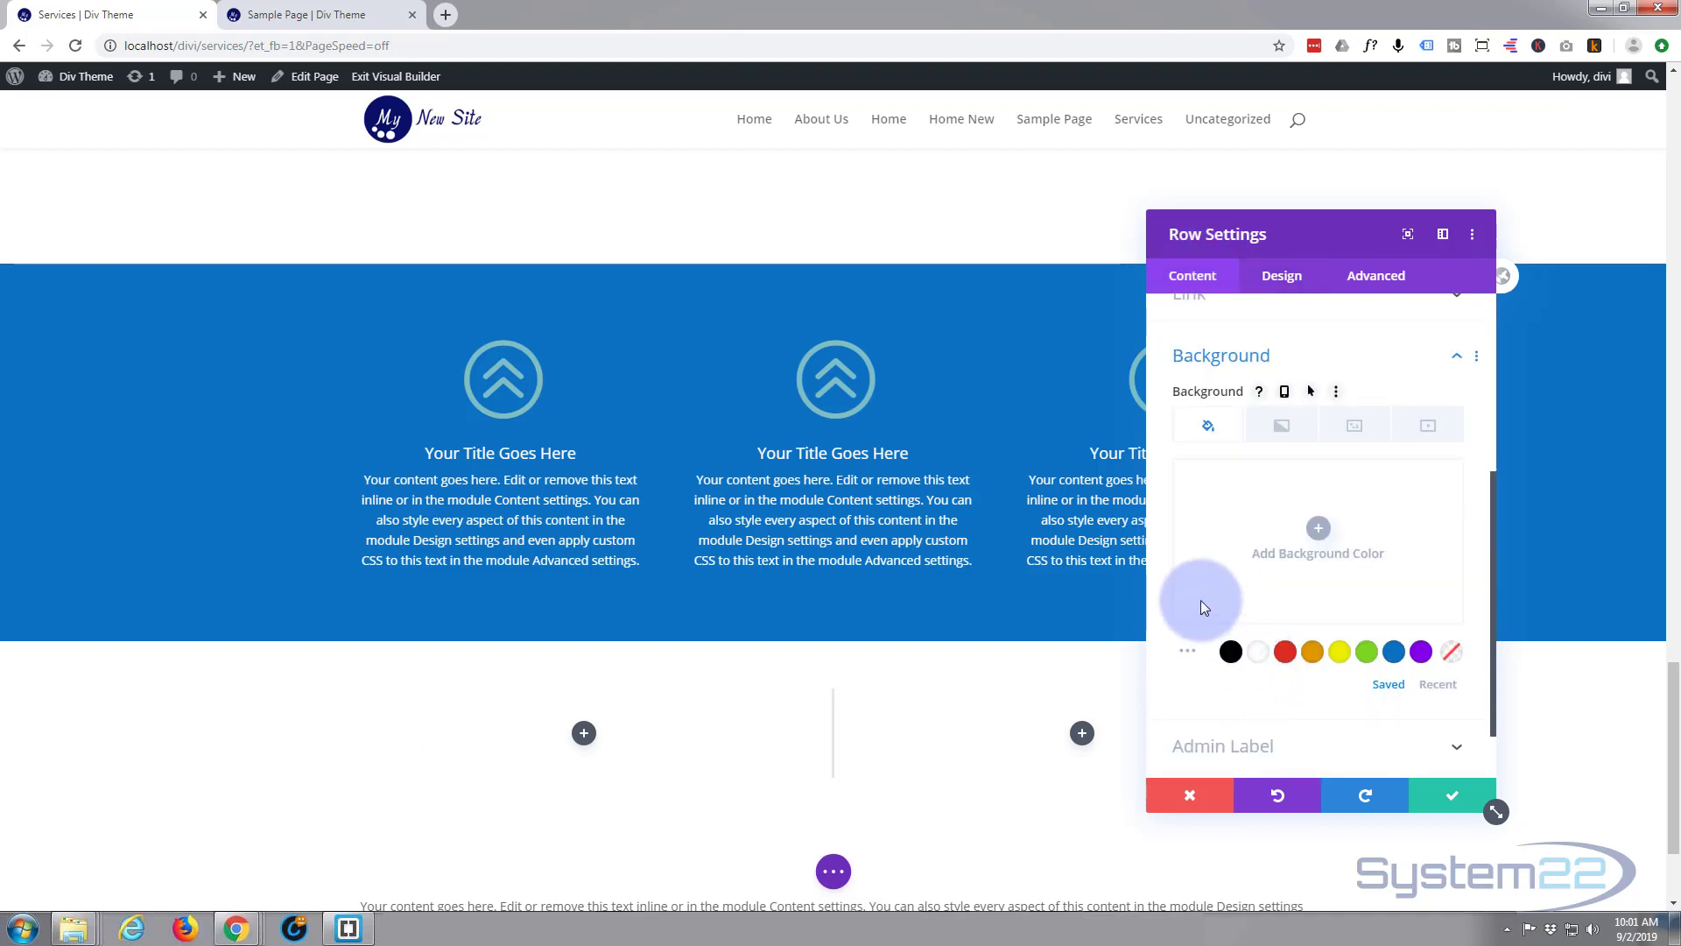
pyautogui.click(1279, 426)
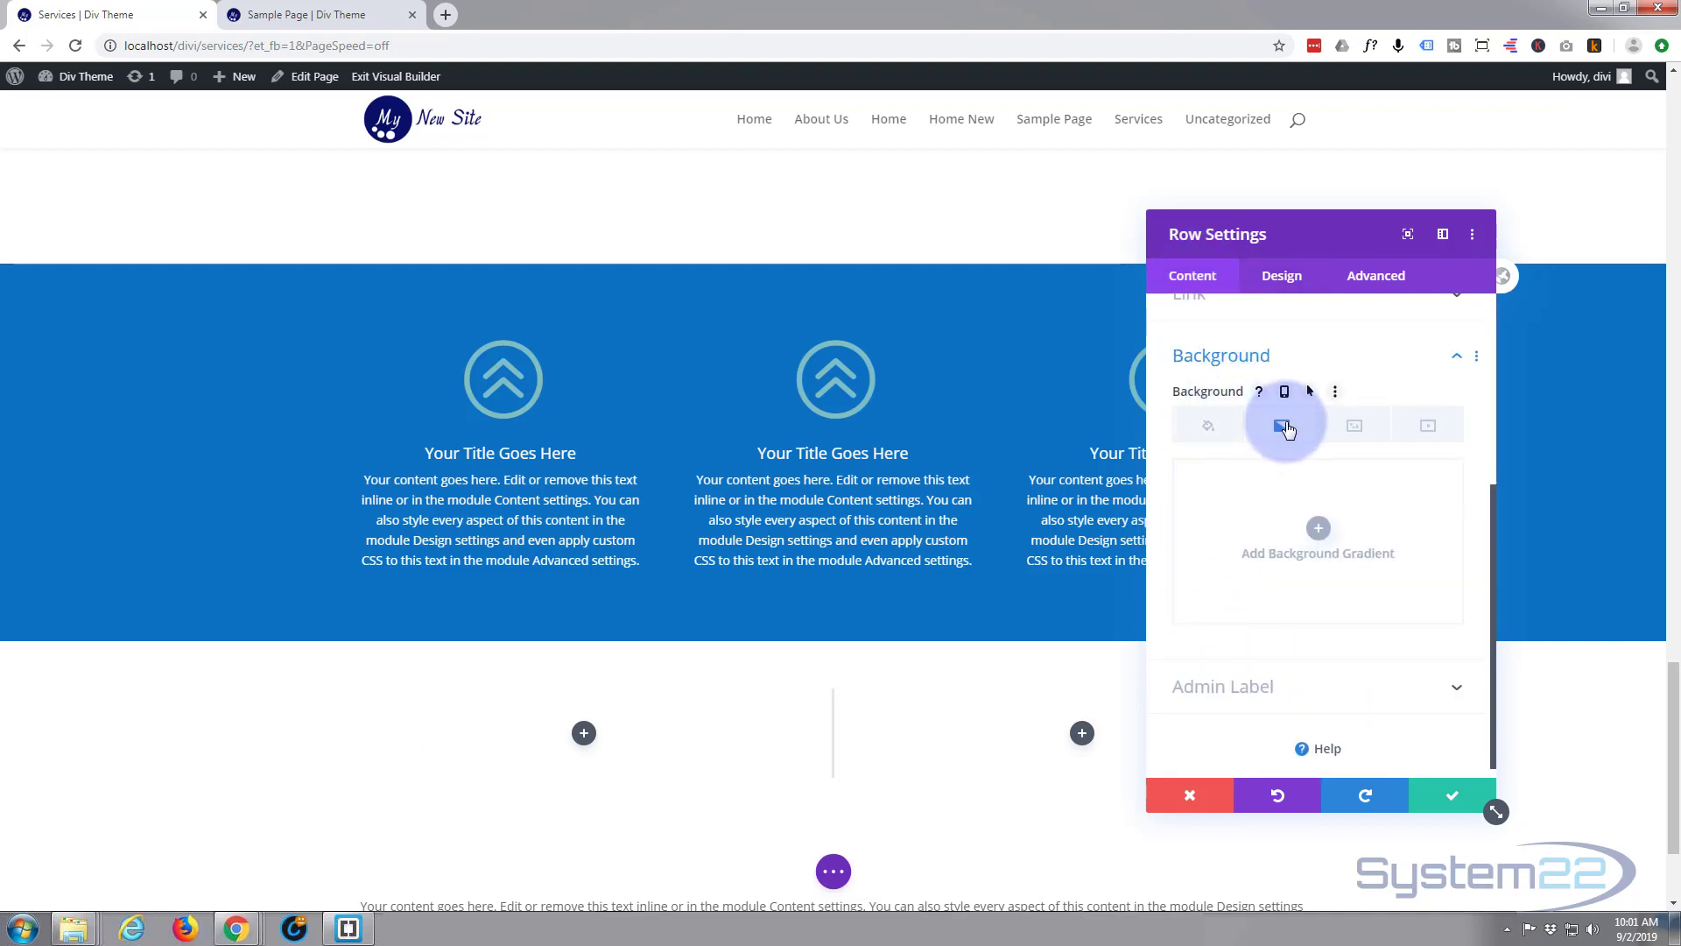
pyautogui.click(1318, 528)
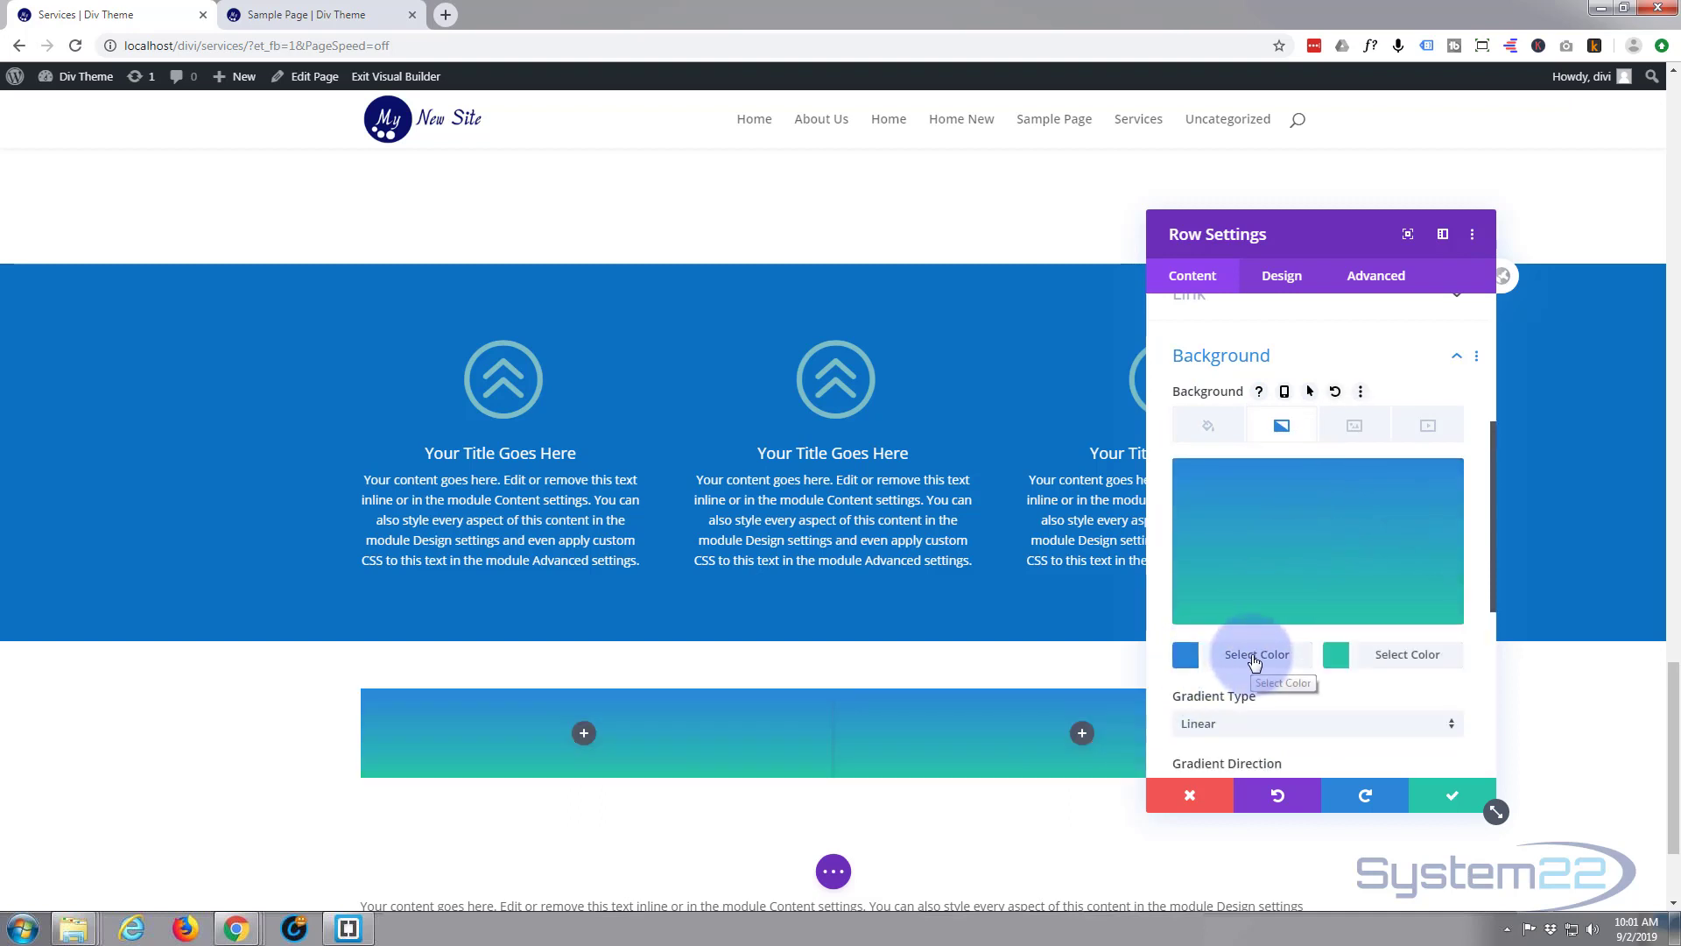
pyautogui.click(1395, 658)
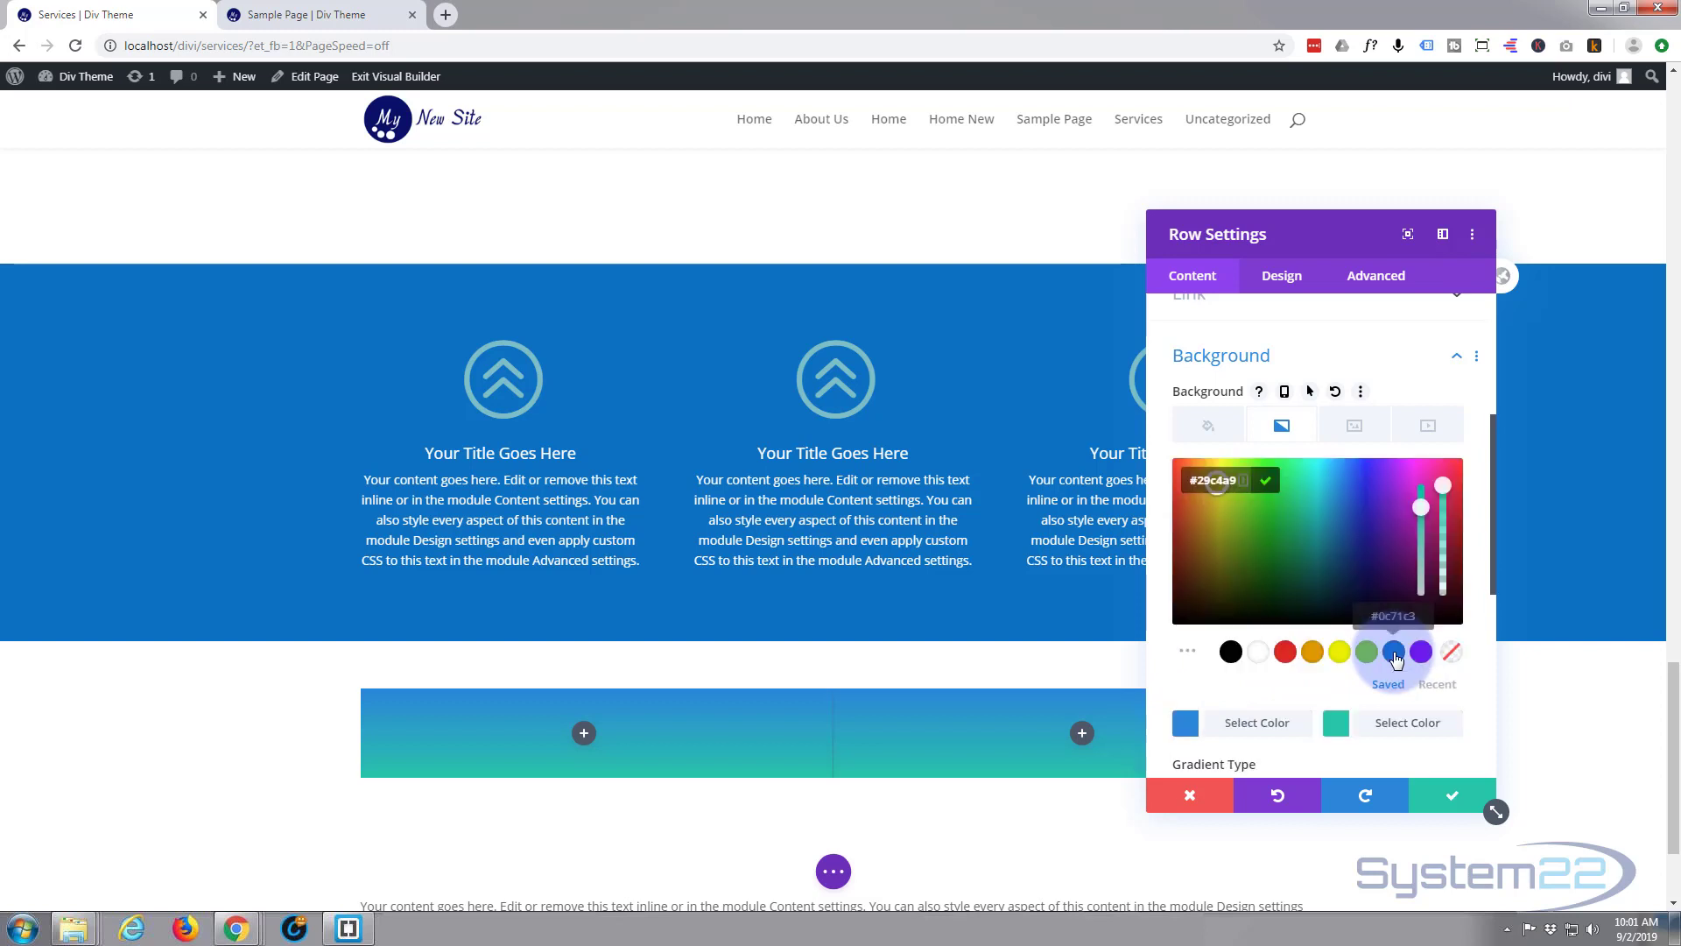
pyautogui.click(1372, 578)
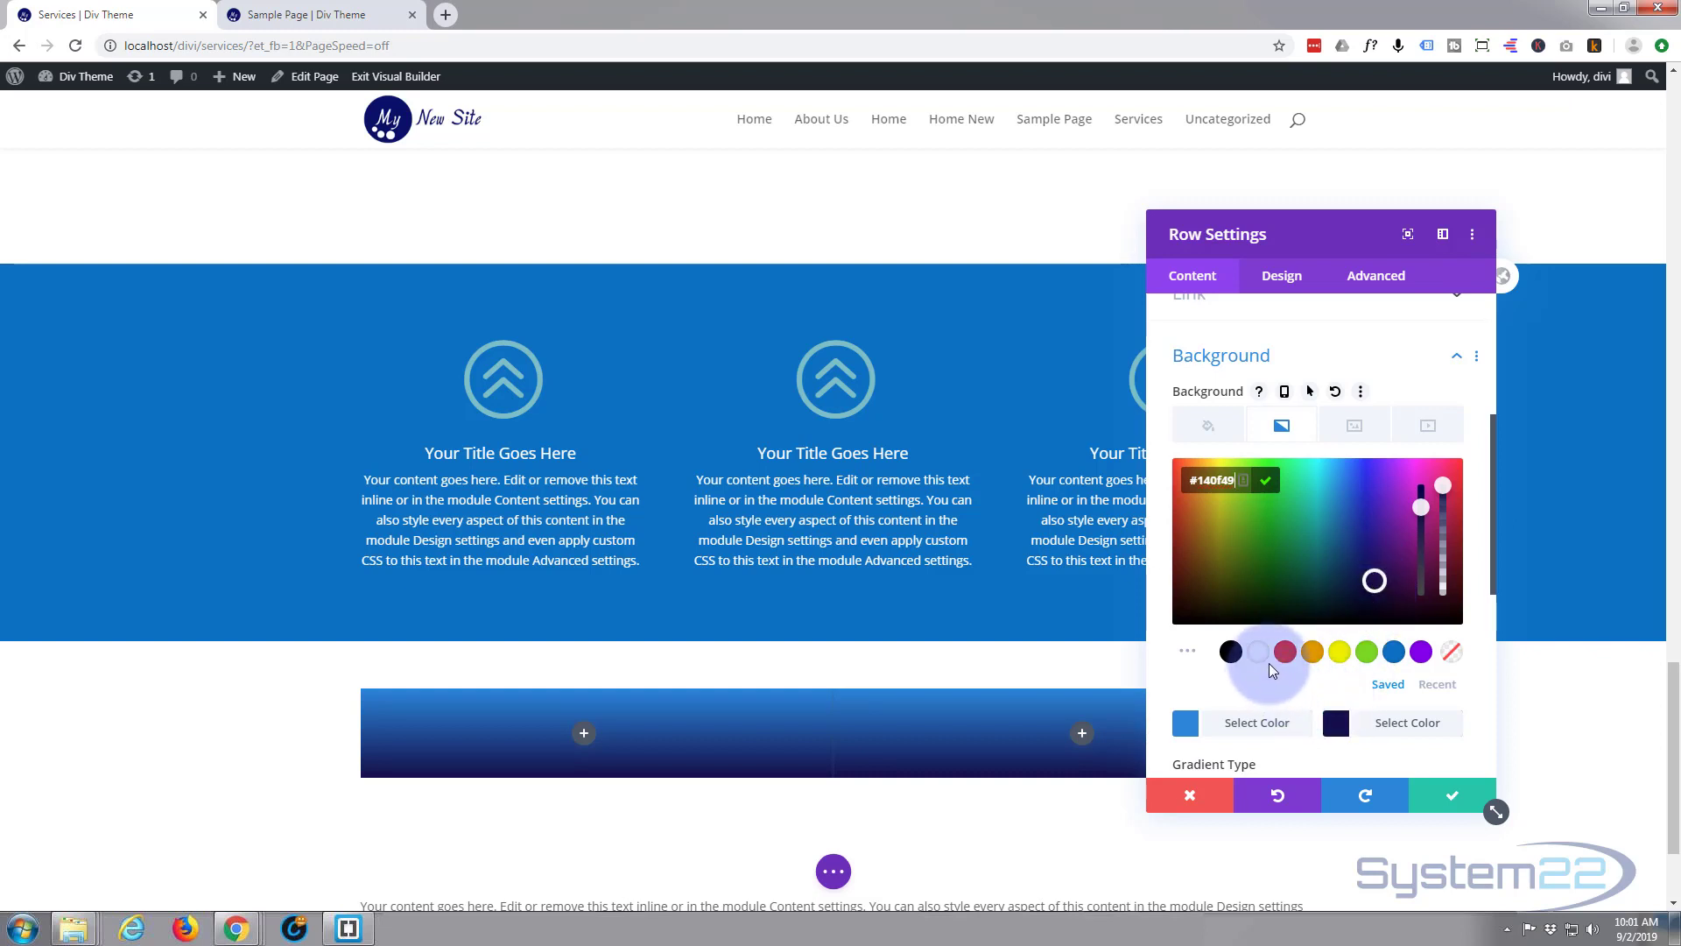
# Set the row's background gradient direction to 9deg.
pyautogui.moveTo(1341, 241); pyautogui.dragTo(1409, 174)
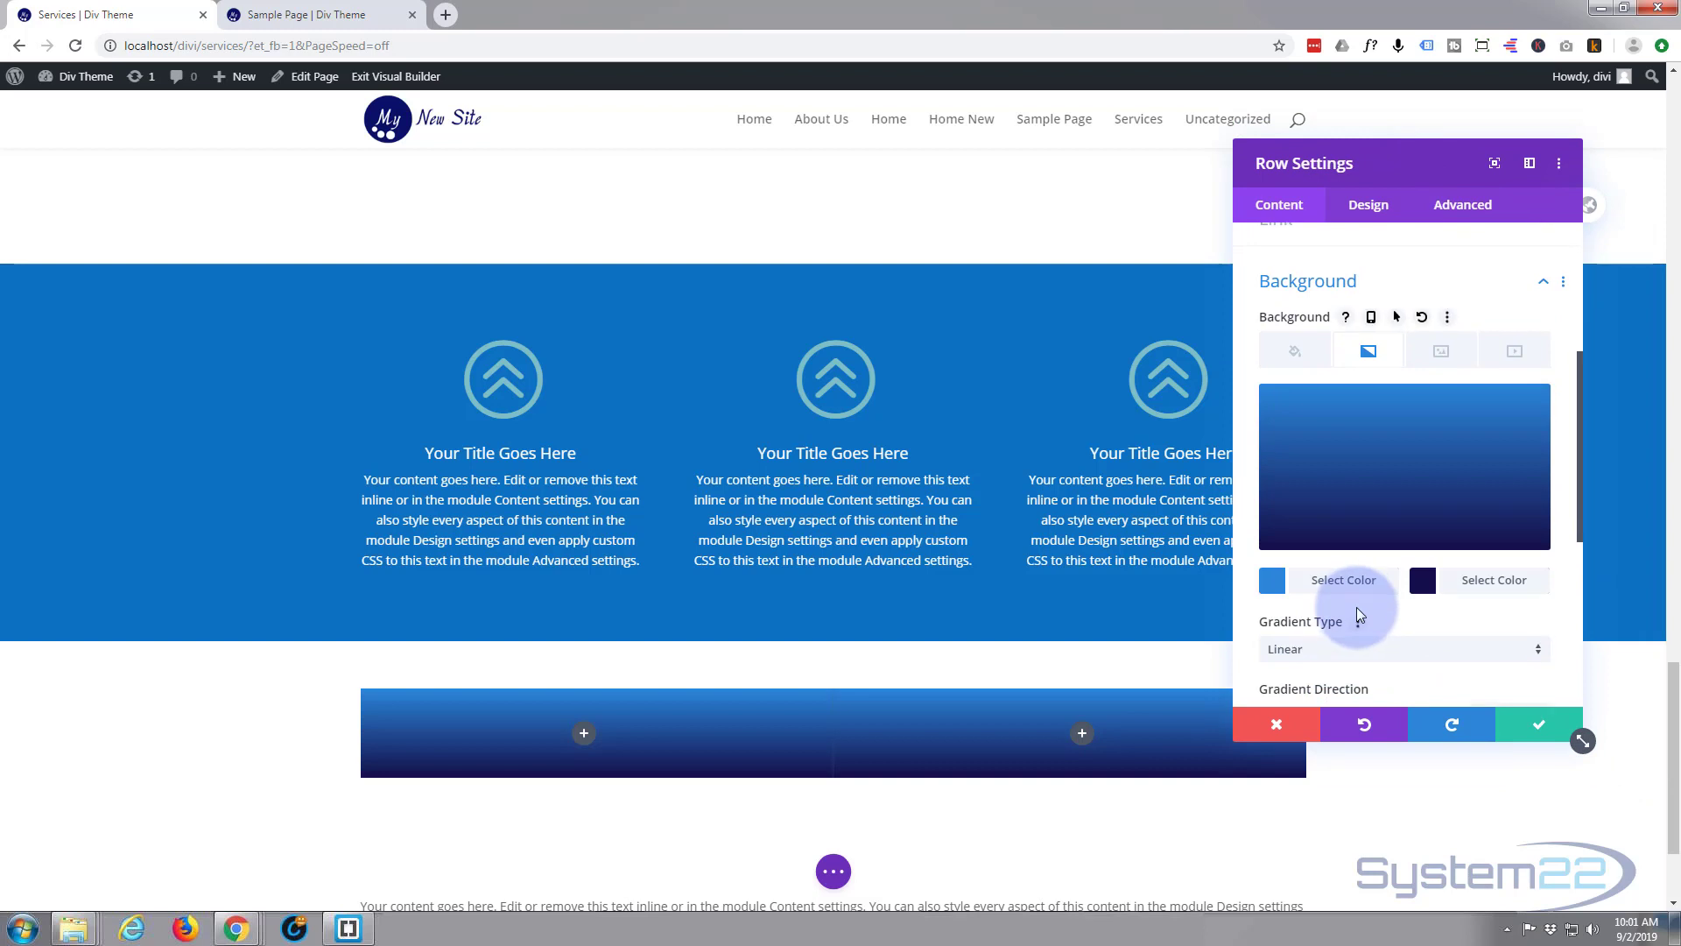
pyautogui.scroll(-2, 1357, 608)
pyautogui.scroll(-2, 1357, 613)
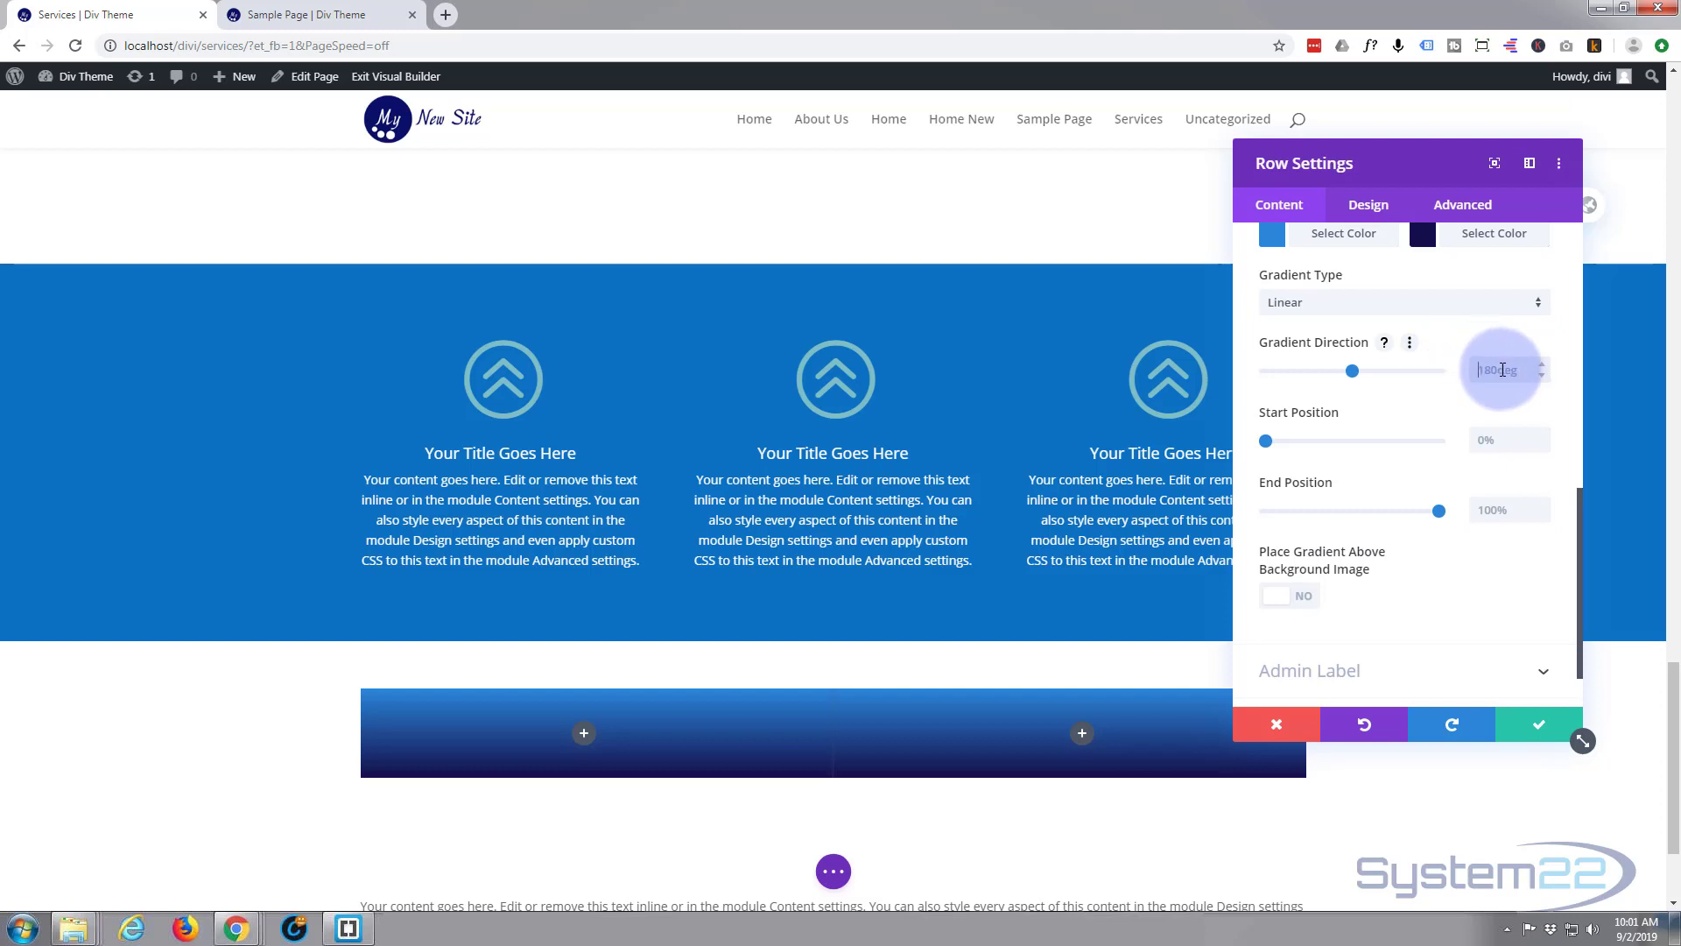
pyautogui.click(1502, 377)
pyautogui.write('9deg')
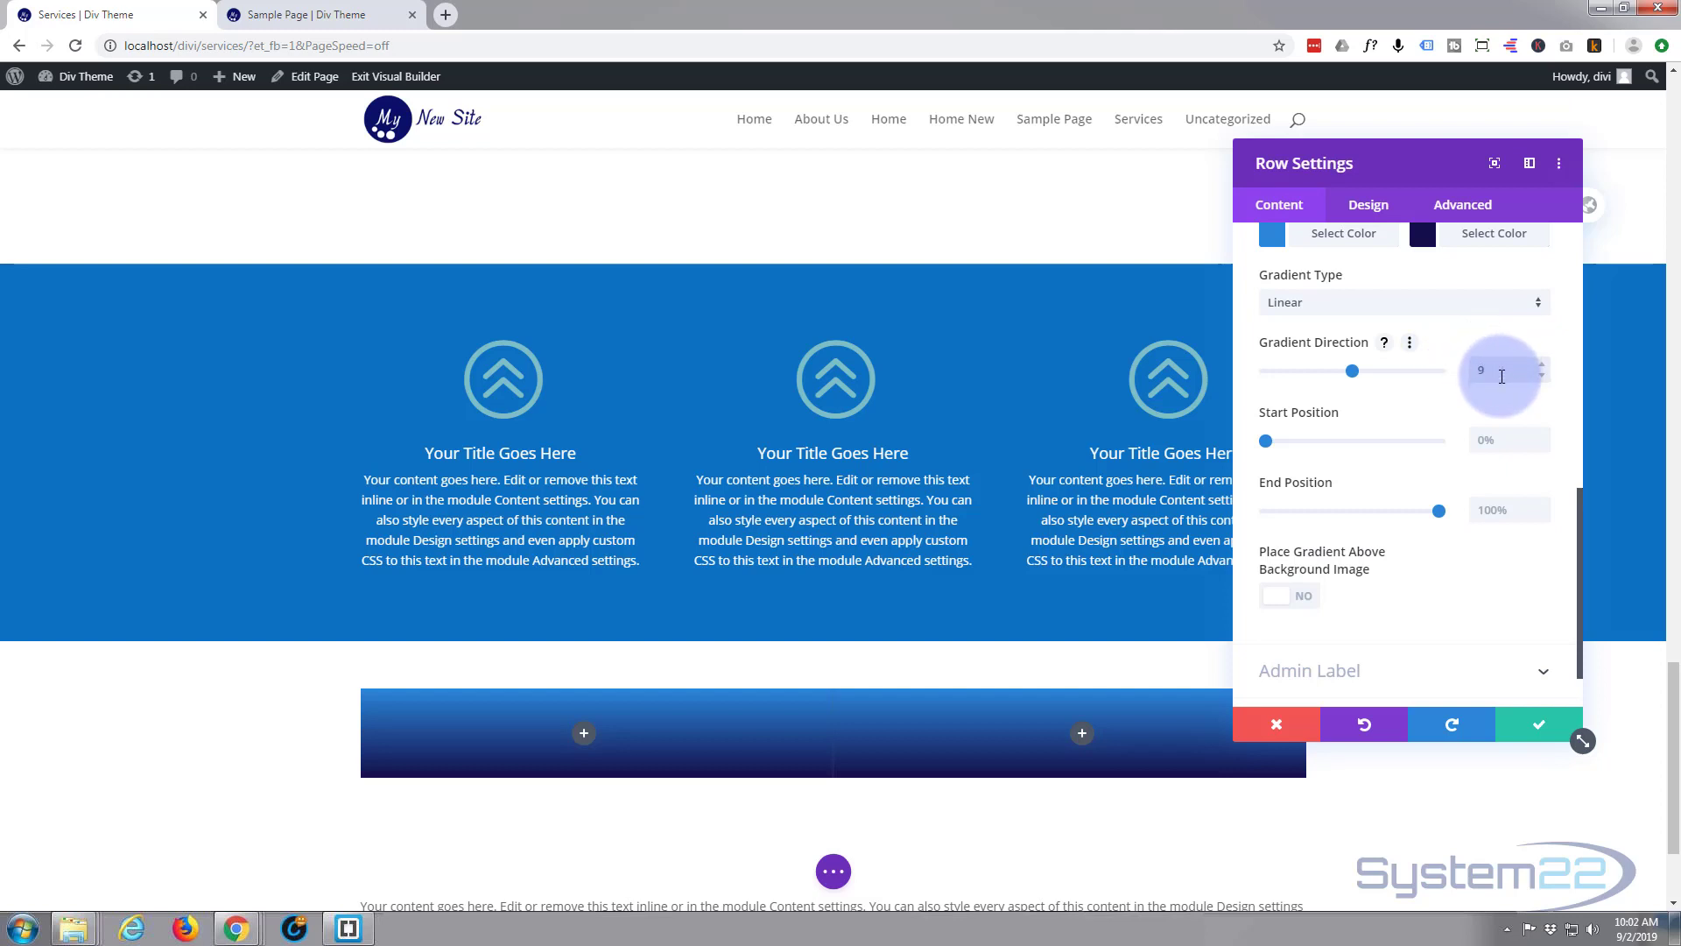
pyautogui.write('0')
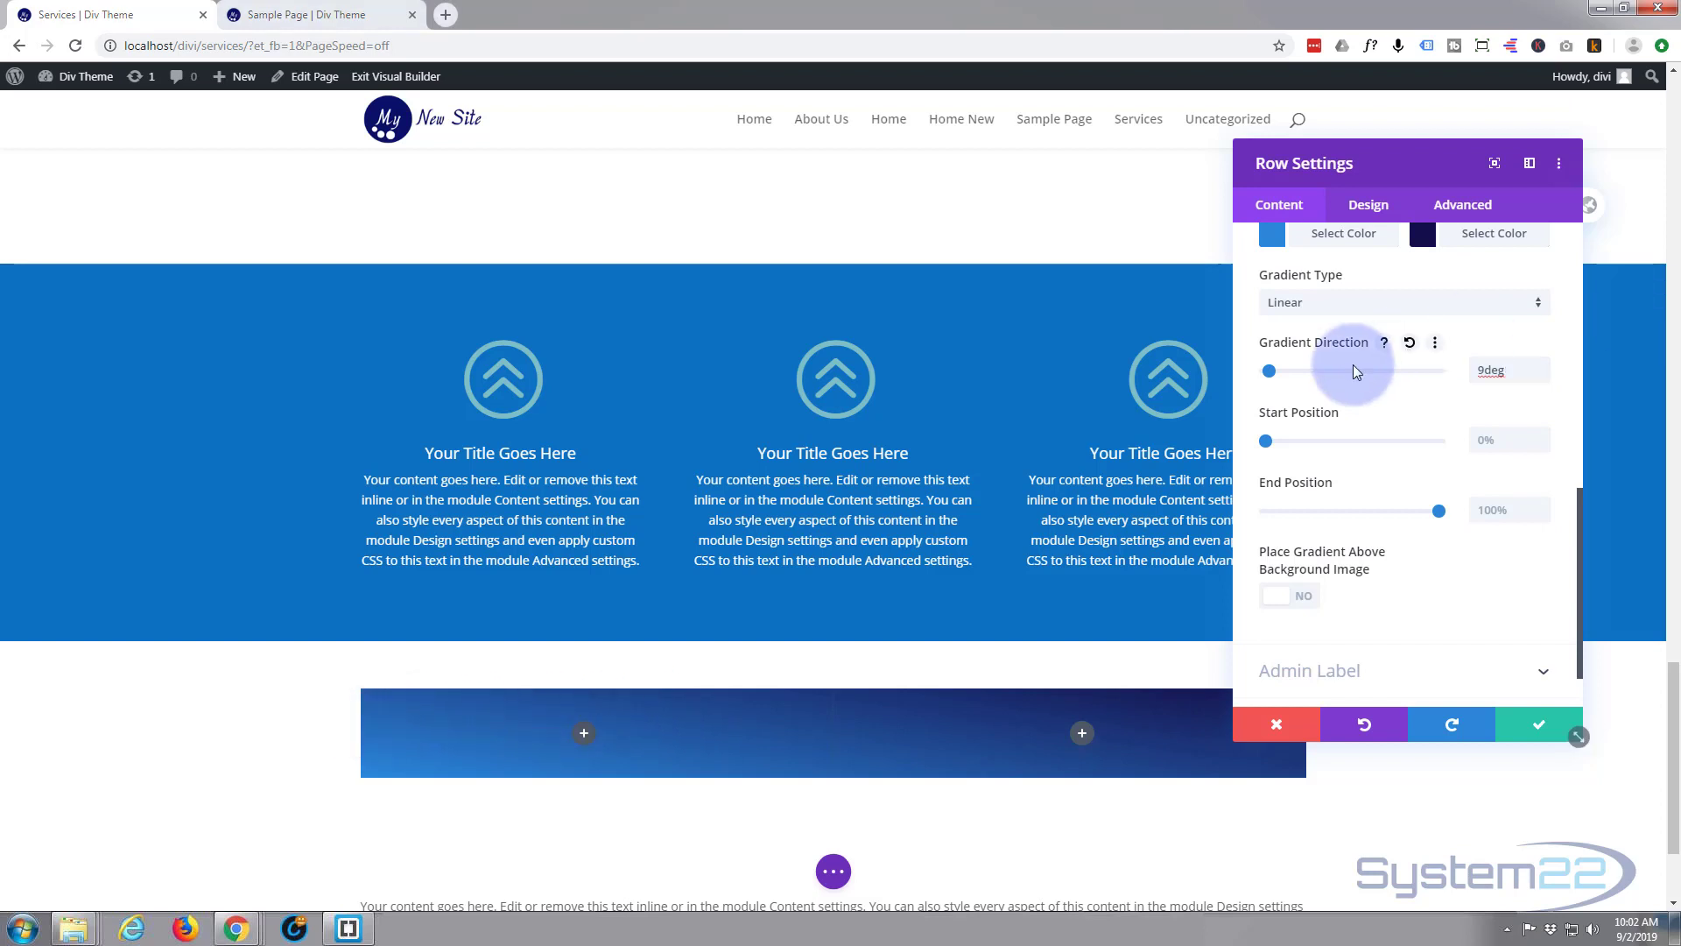
# Add the media library photo of hands working over papers and laptops as the row's background image.
pyautogui.scroll(2, 1363, 504)
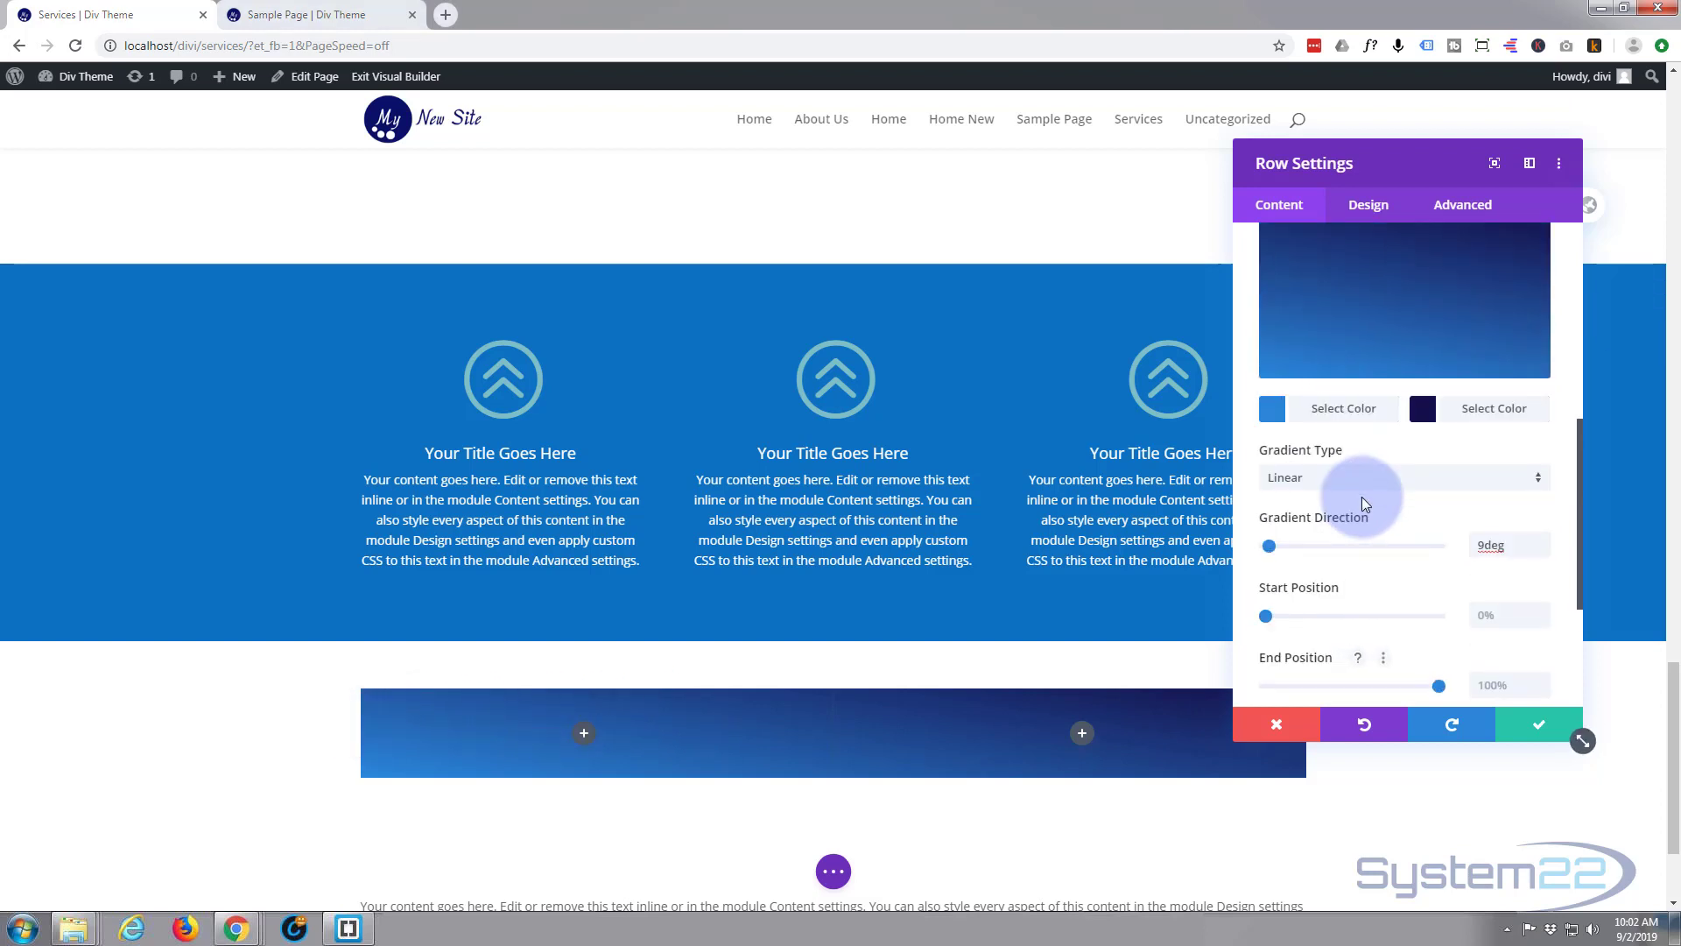
pyautogui.scroll(2, 1363, 505)
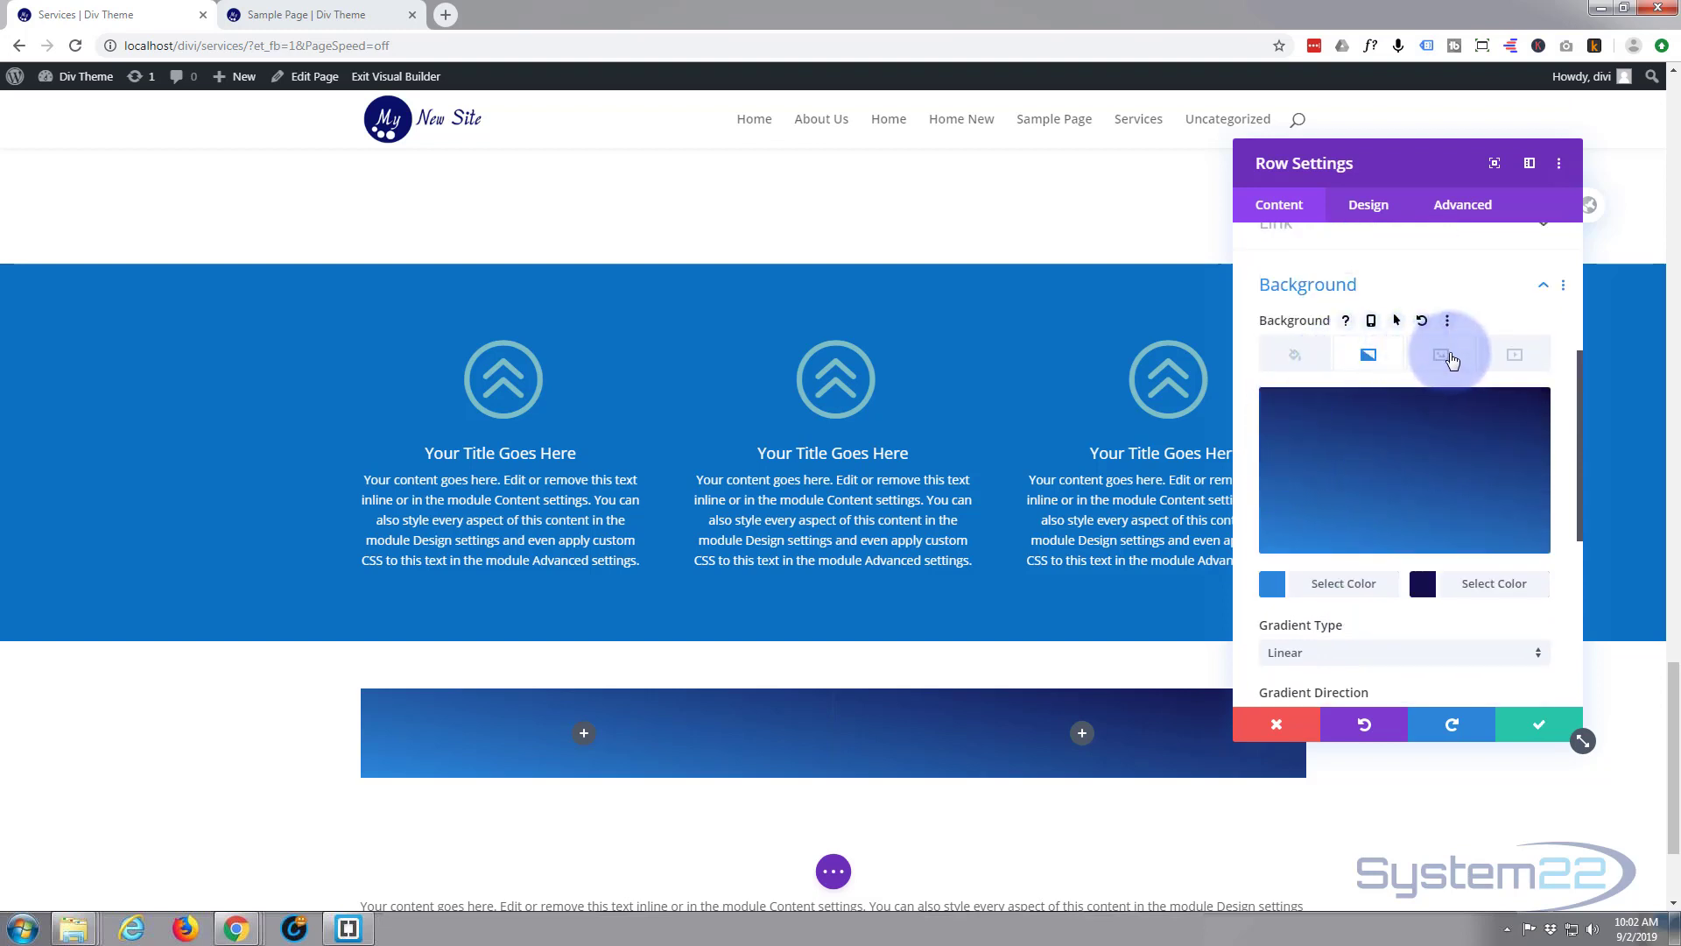
pyautogui.click(1445, 356)
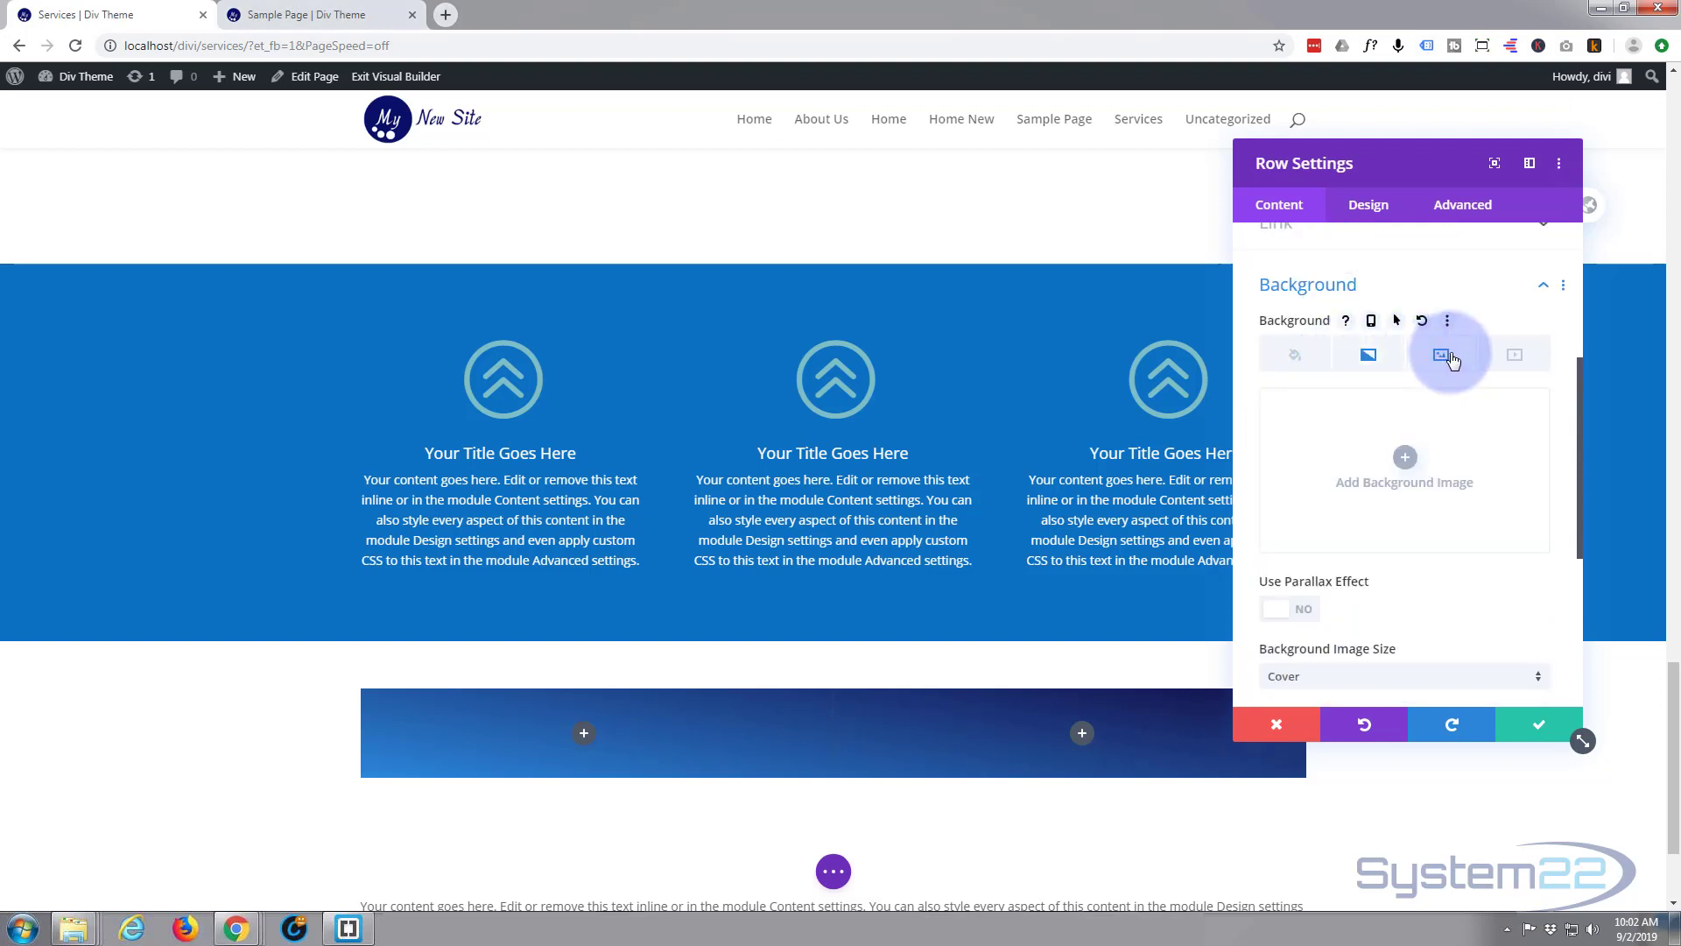
pyautogui.click(1406, 459)
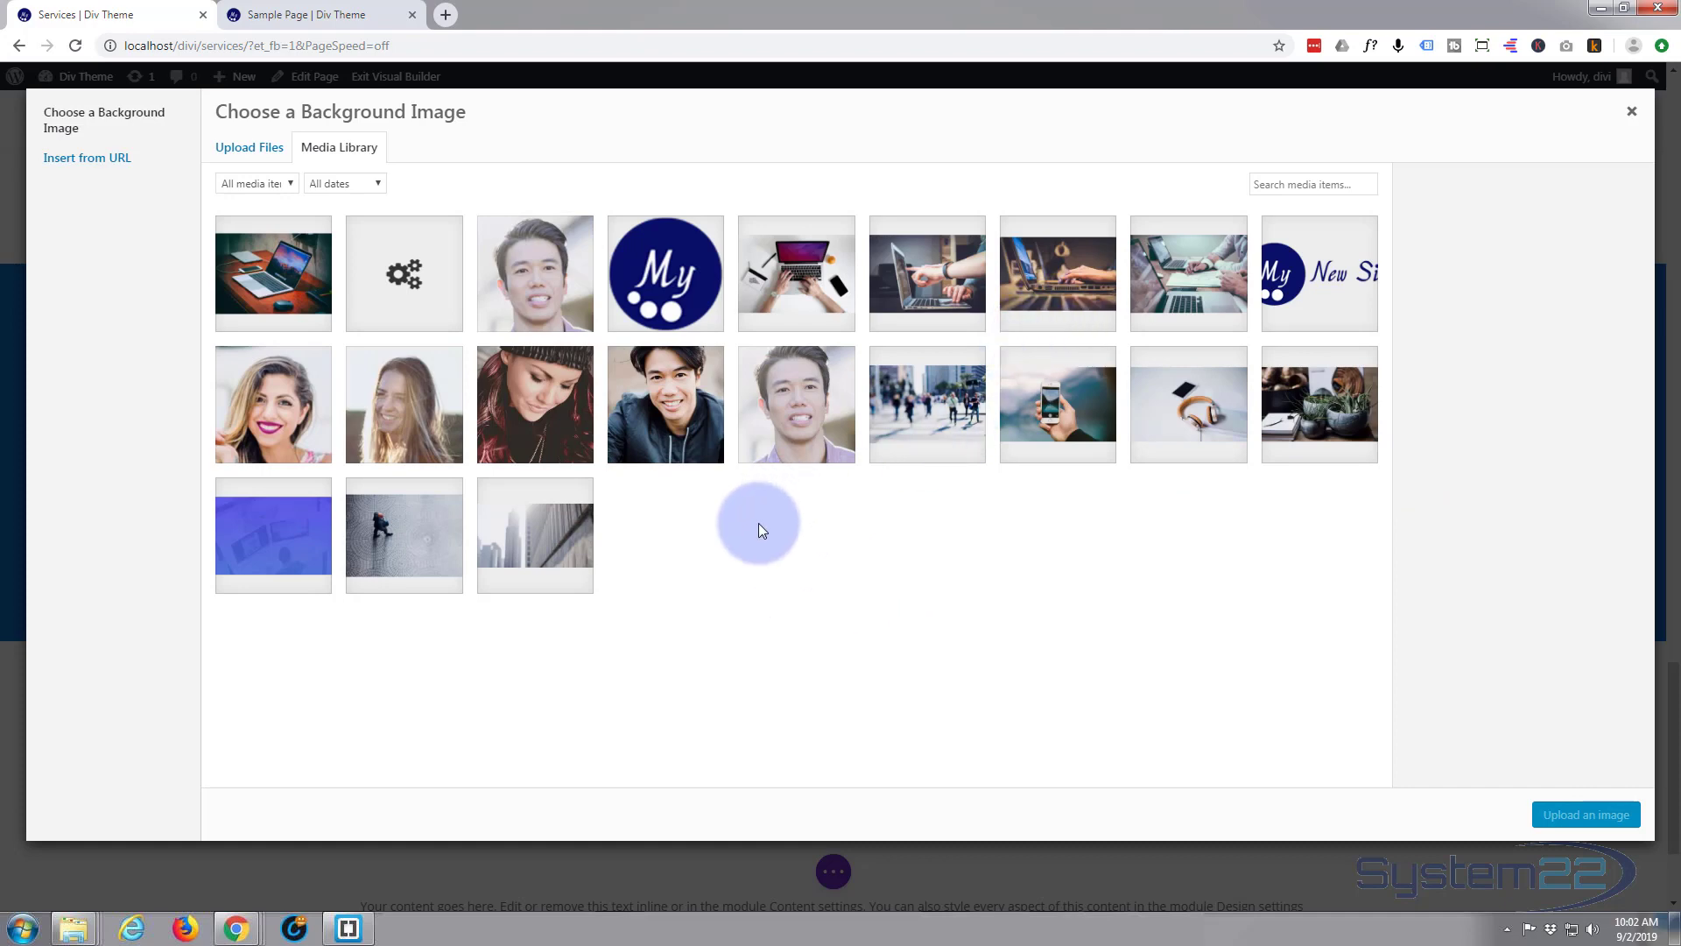
pyautogui.click(1206, 280)
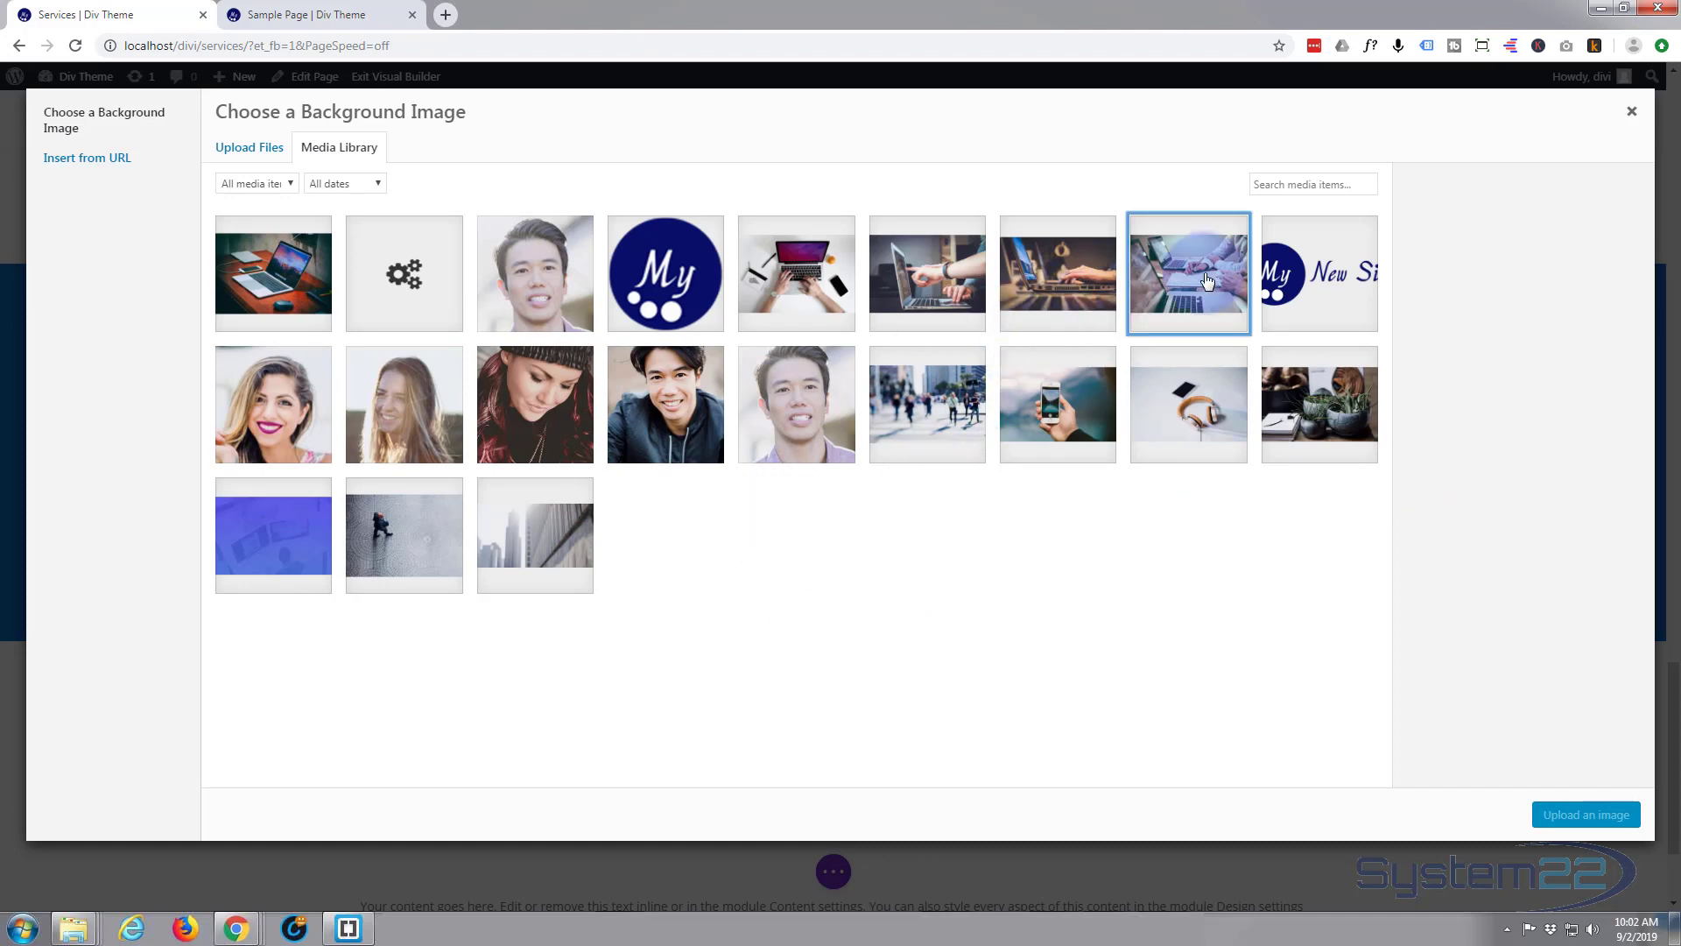
pyautogui.click(1571, 816)
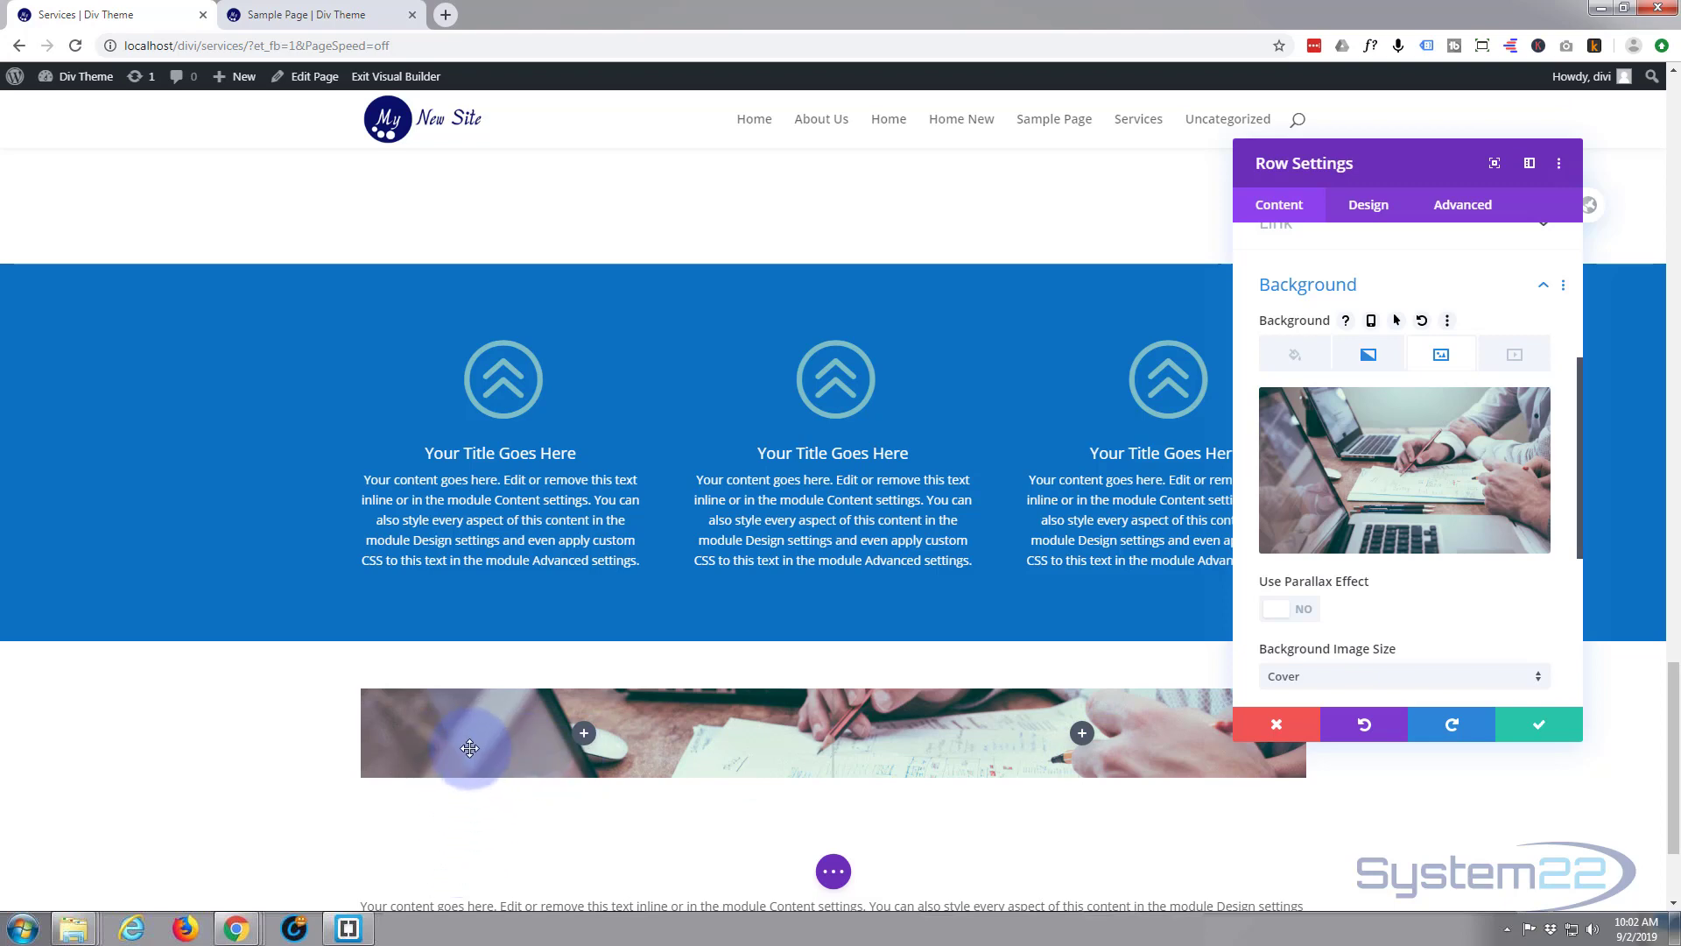
# Set the row's background image blend to Screen so the gradient mixes with the photo.
pyautogui.moveTo(1483, 544)
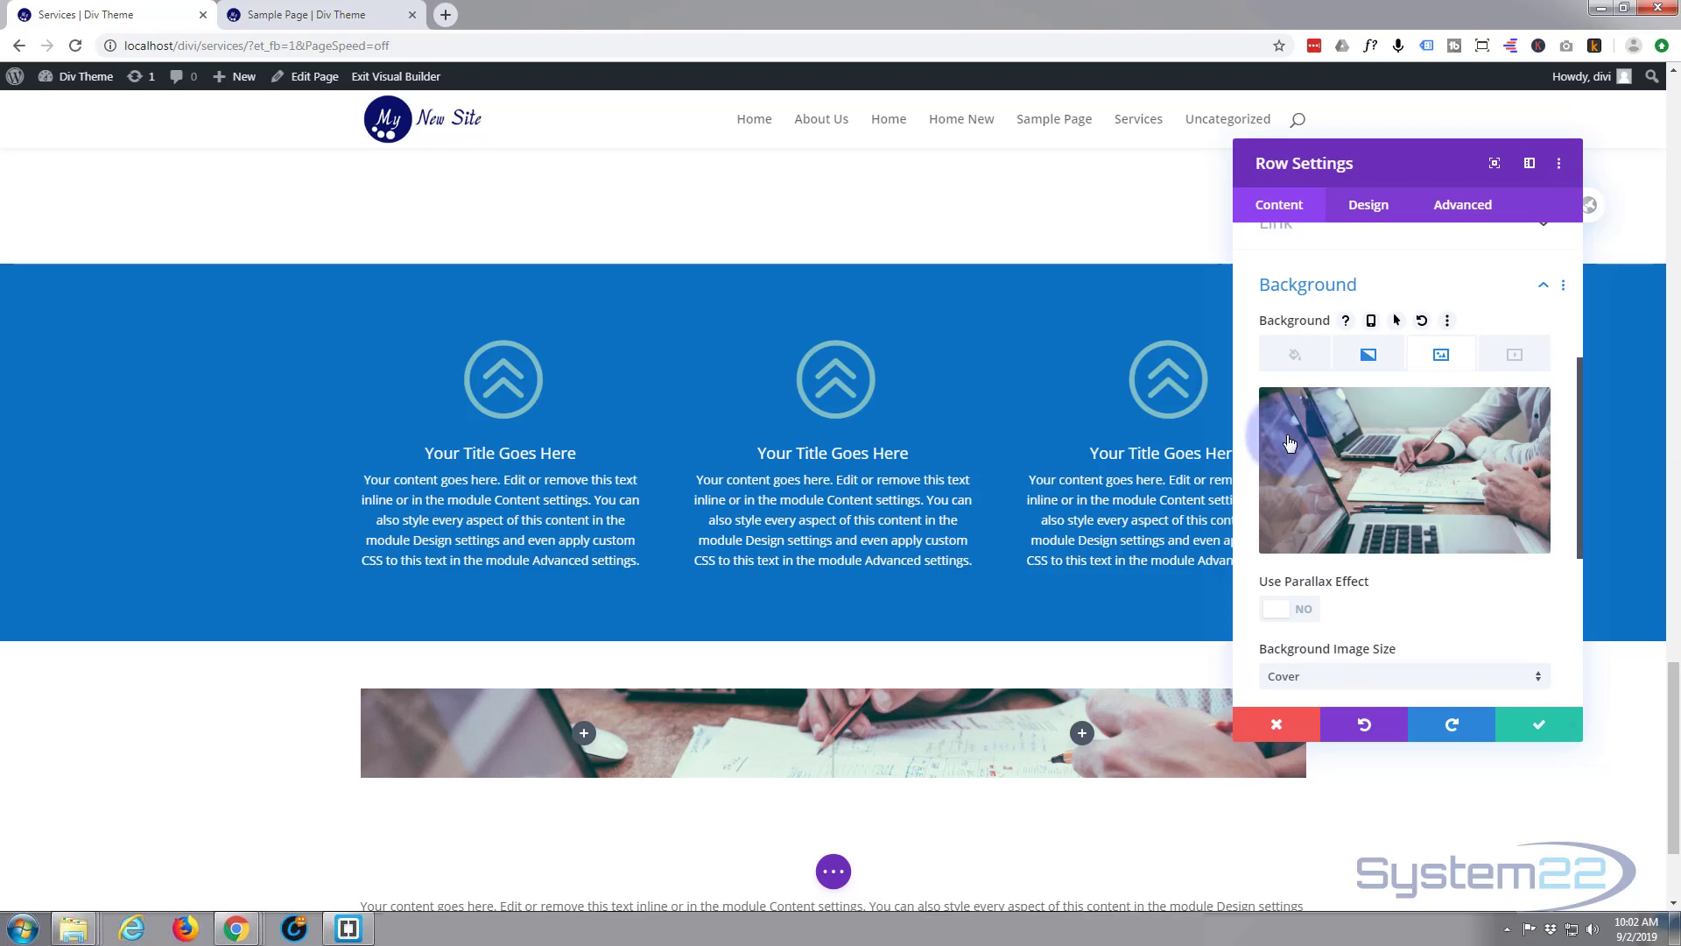
pyautogui.moveTo(1392, 516)
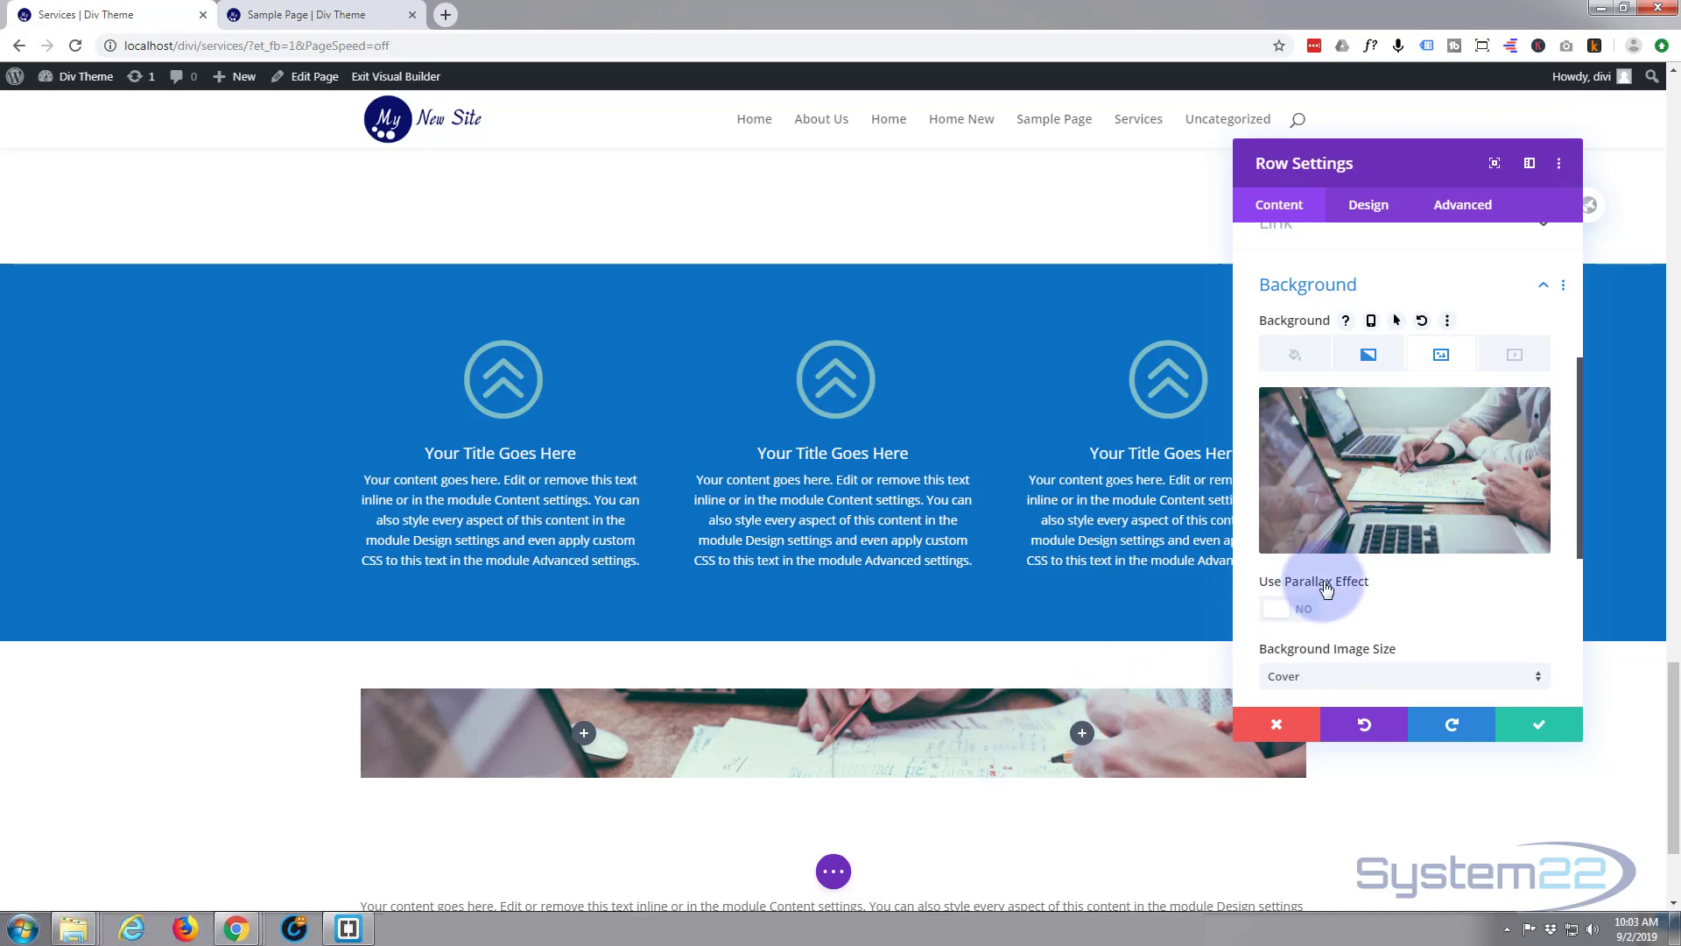
pyautogui.scroll(-3, 1453, 485)
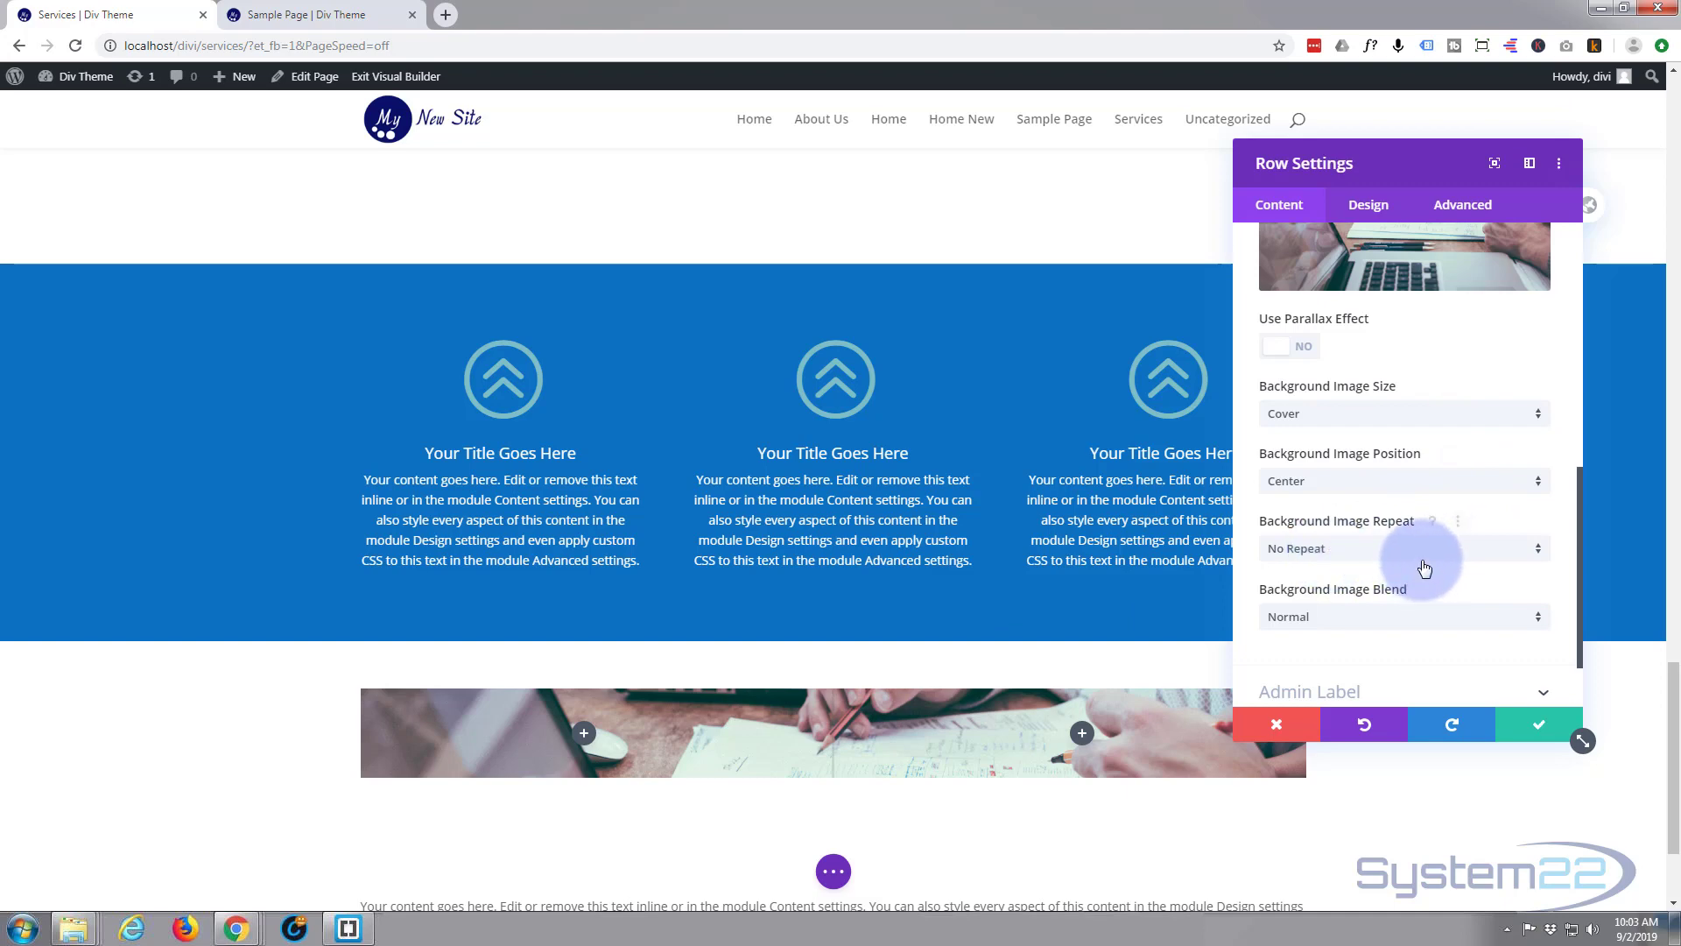
pyautogui.scroll(-1, 1410, 550)
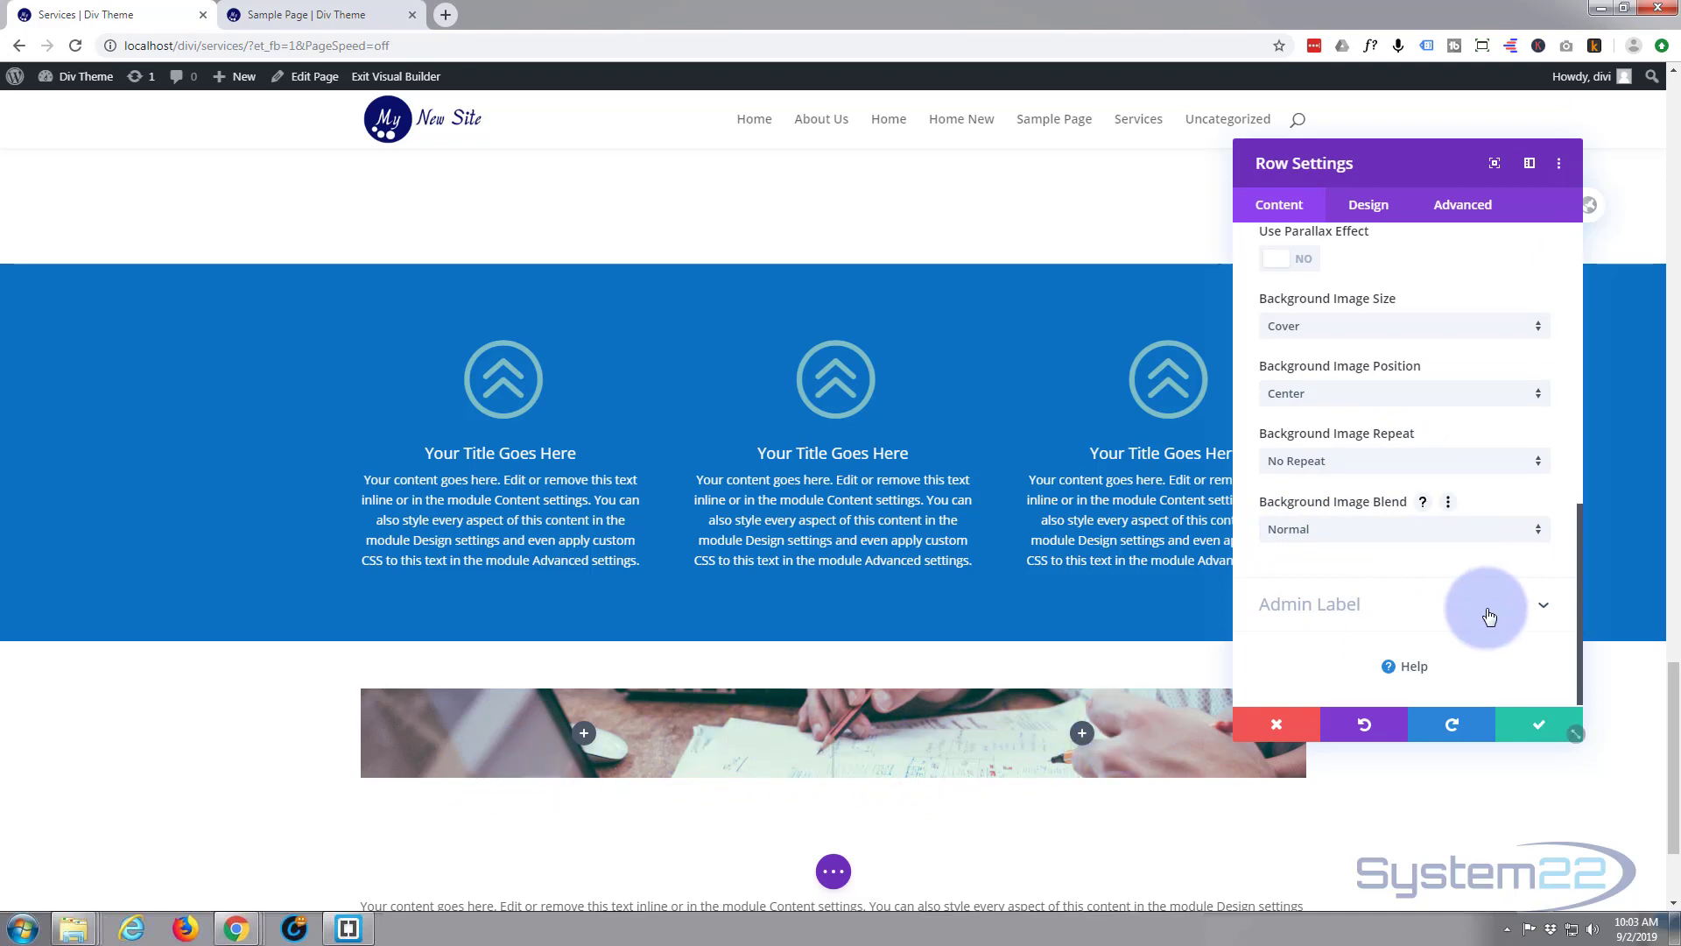
pyautogui.click(1406, 530)
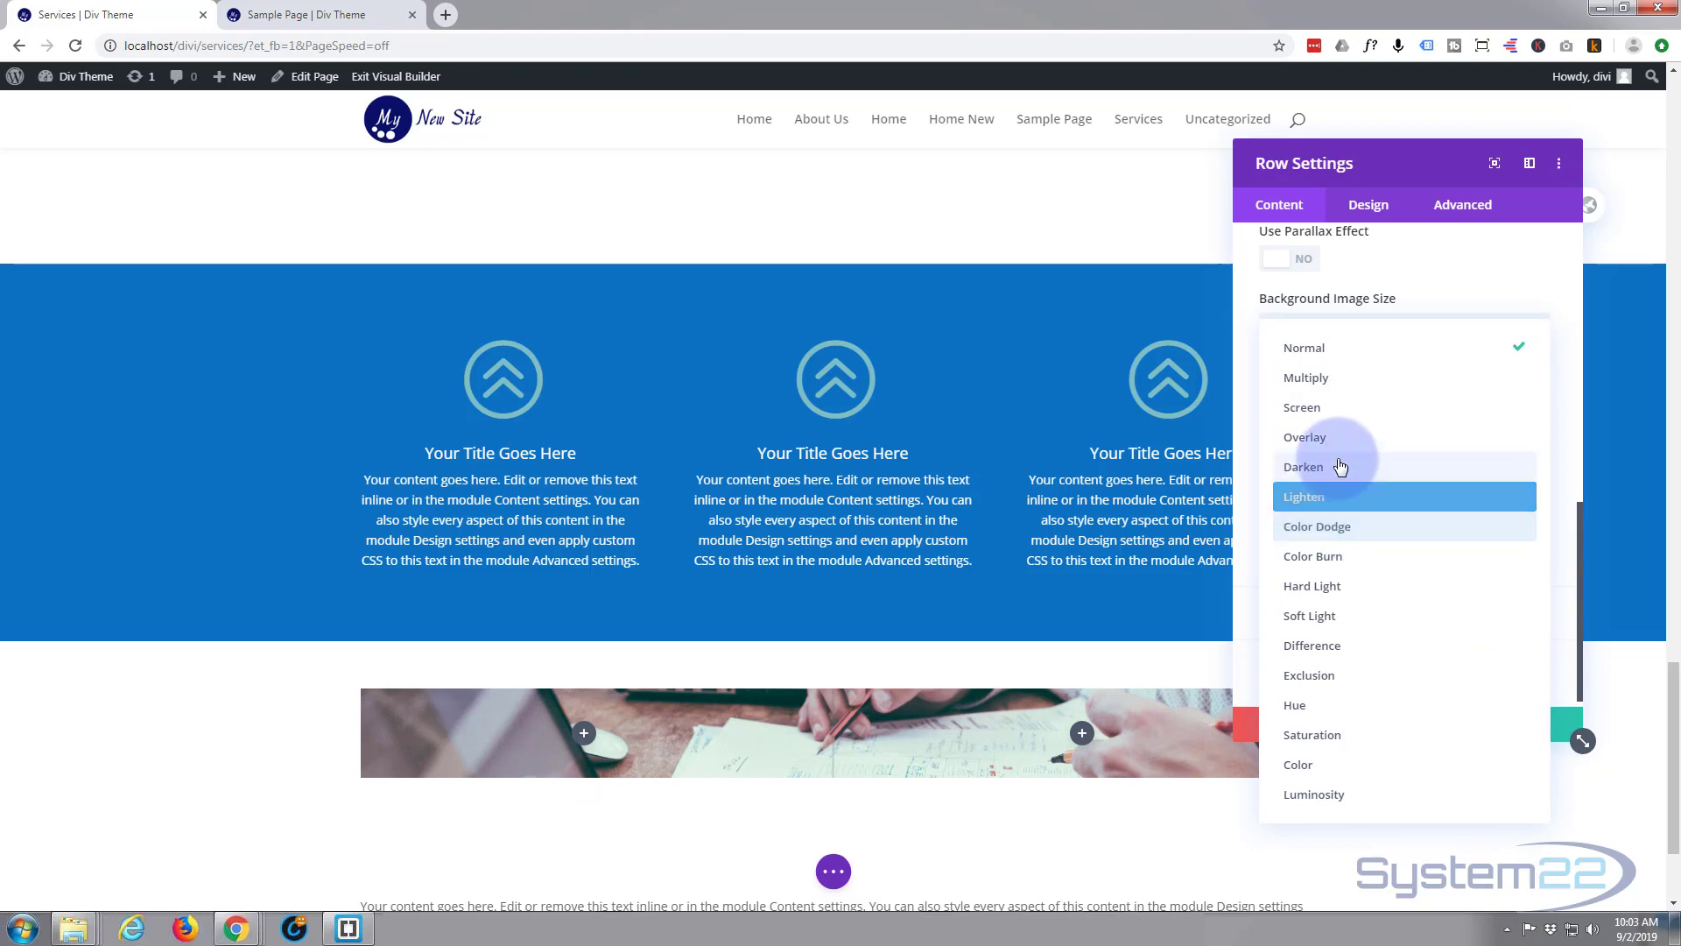
pyautogui.click(1330, 409)
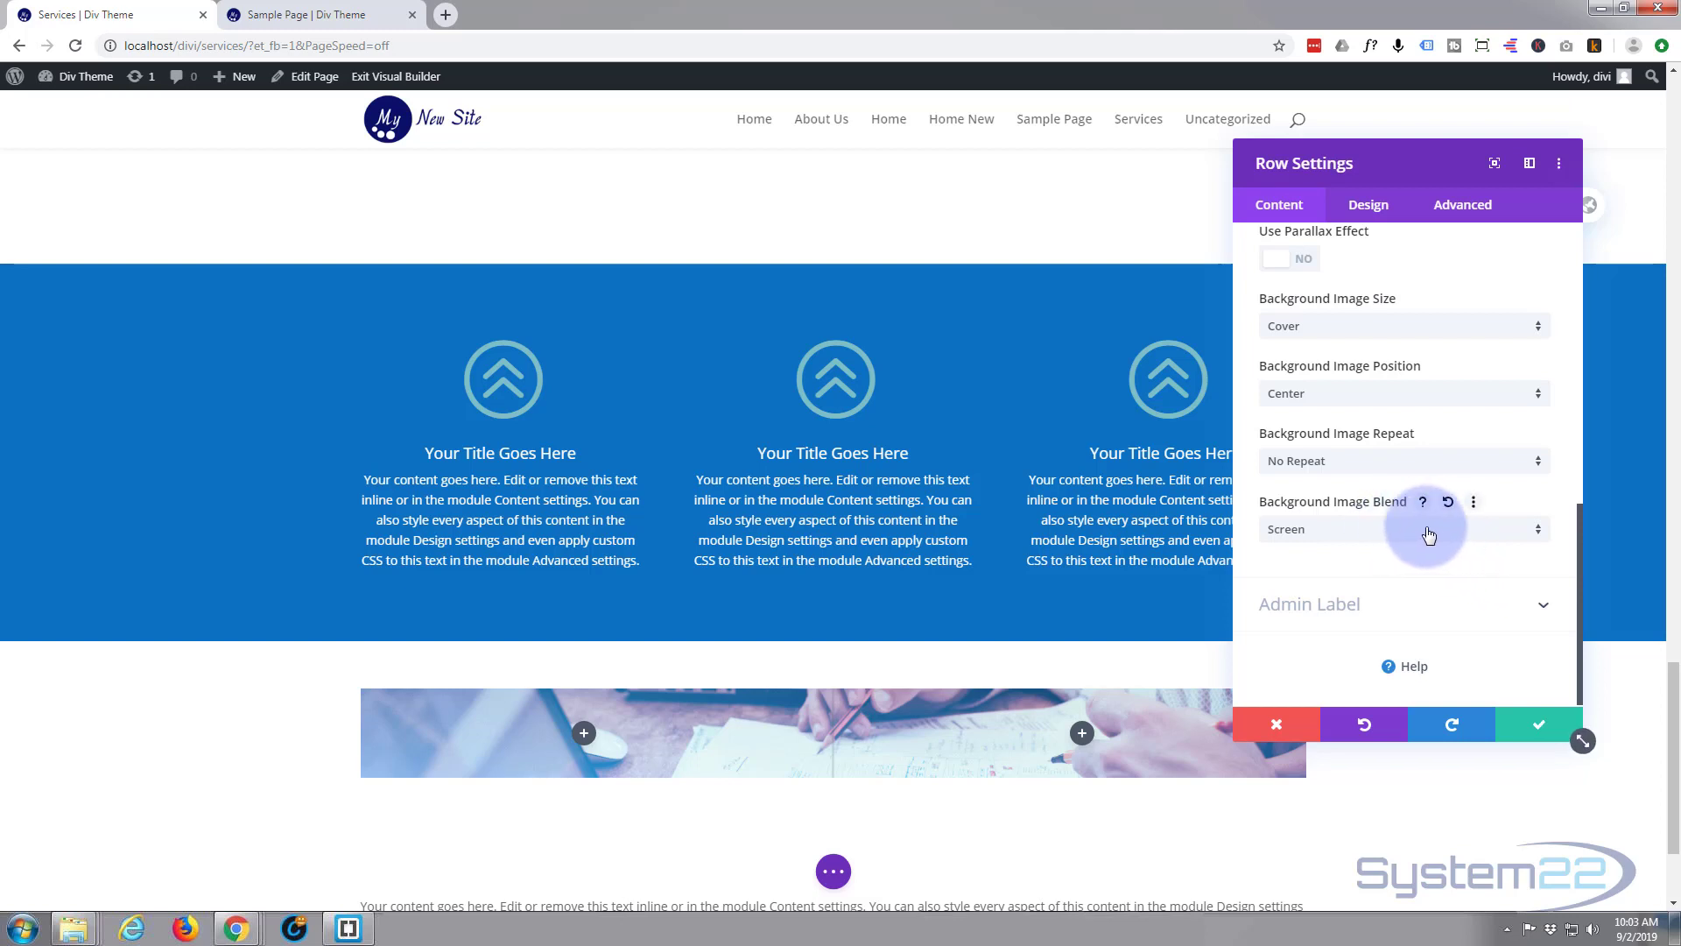
# Try the Exclusion blend on the row's background image, set it back to Screen and save the row settings.
pyautogui.click(1505, 530)
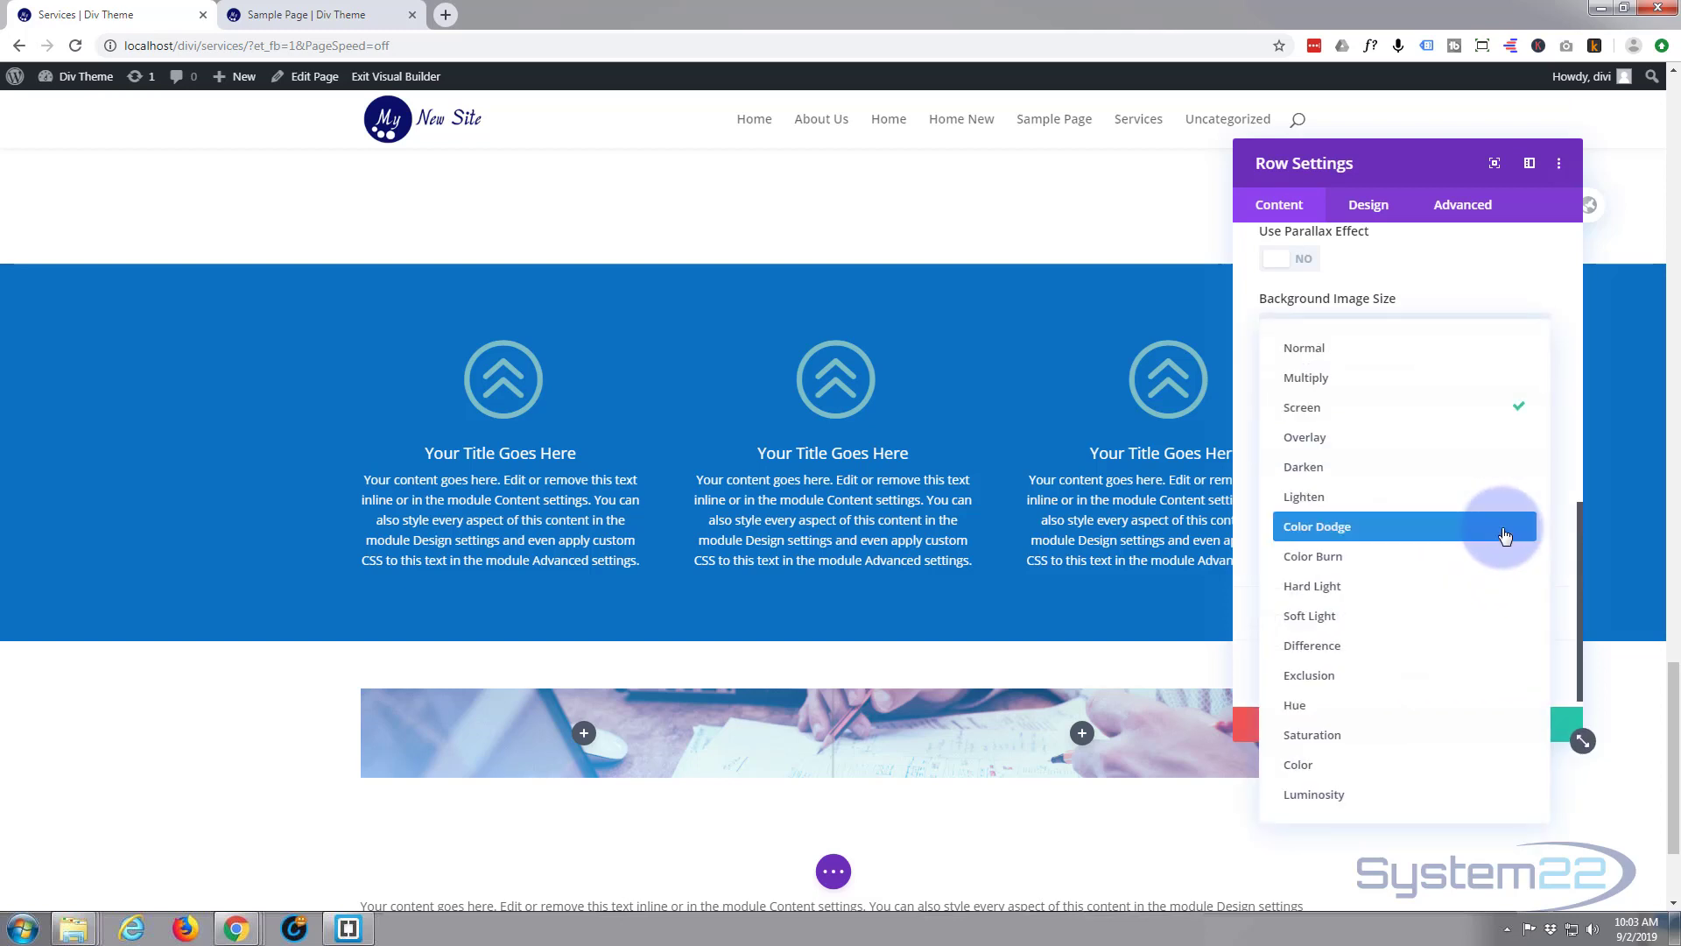
pyautogui.click(1427, 675)
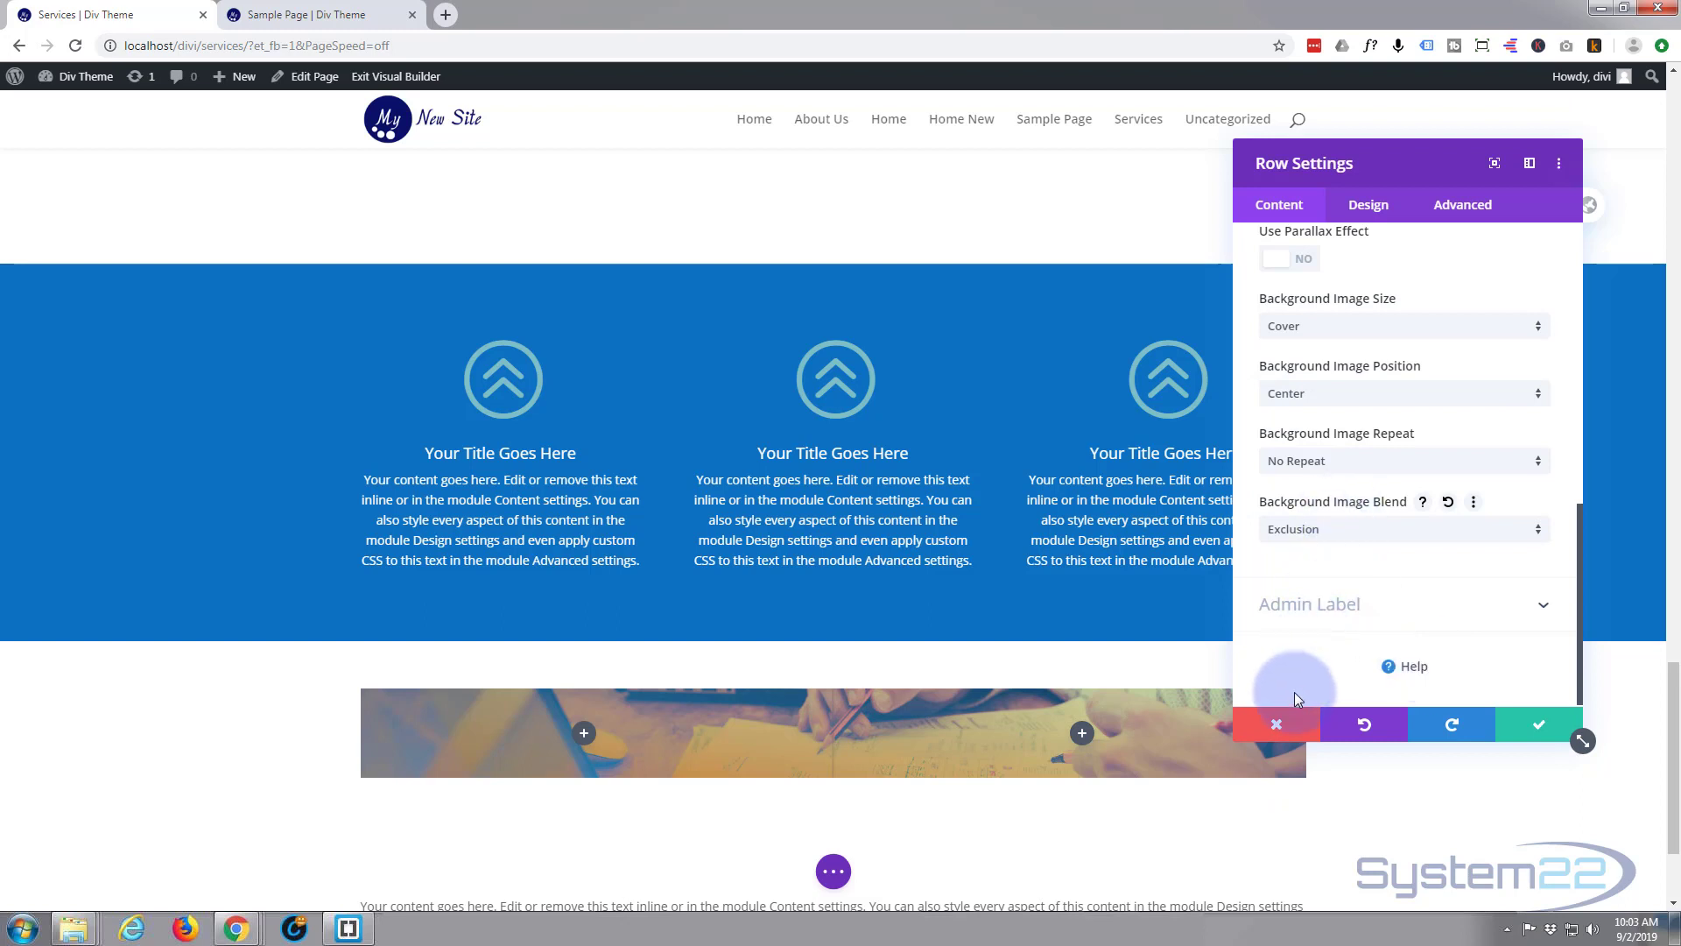
pyautogui.click(1540, 537)
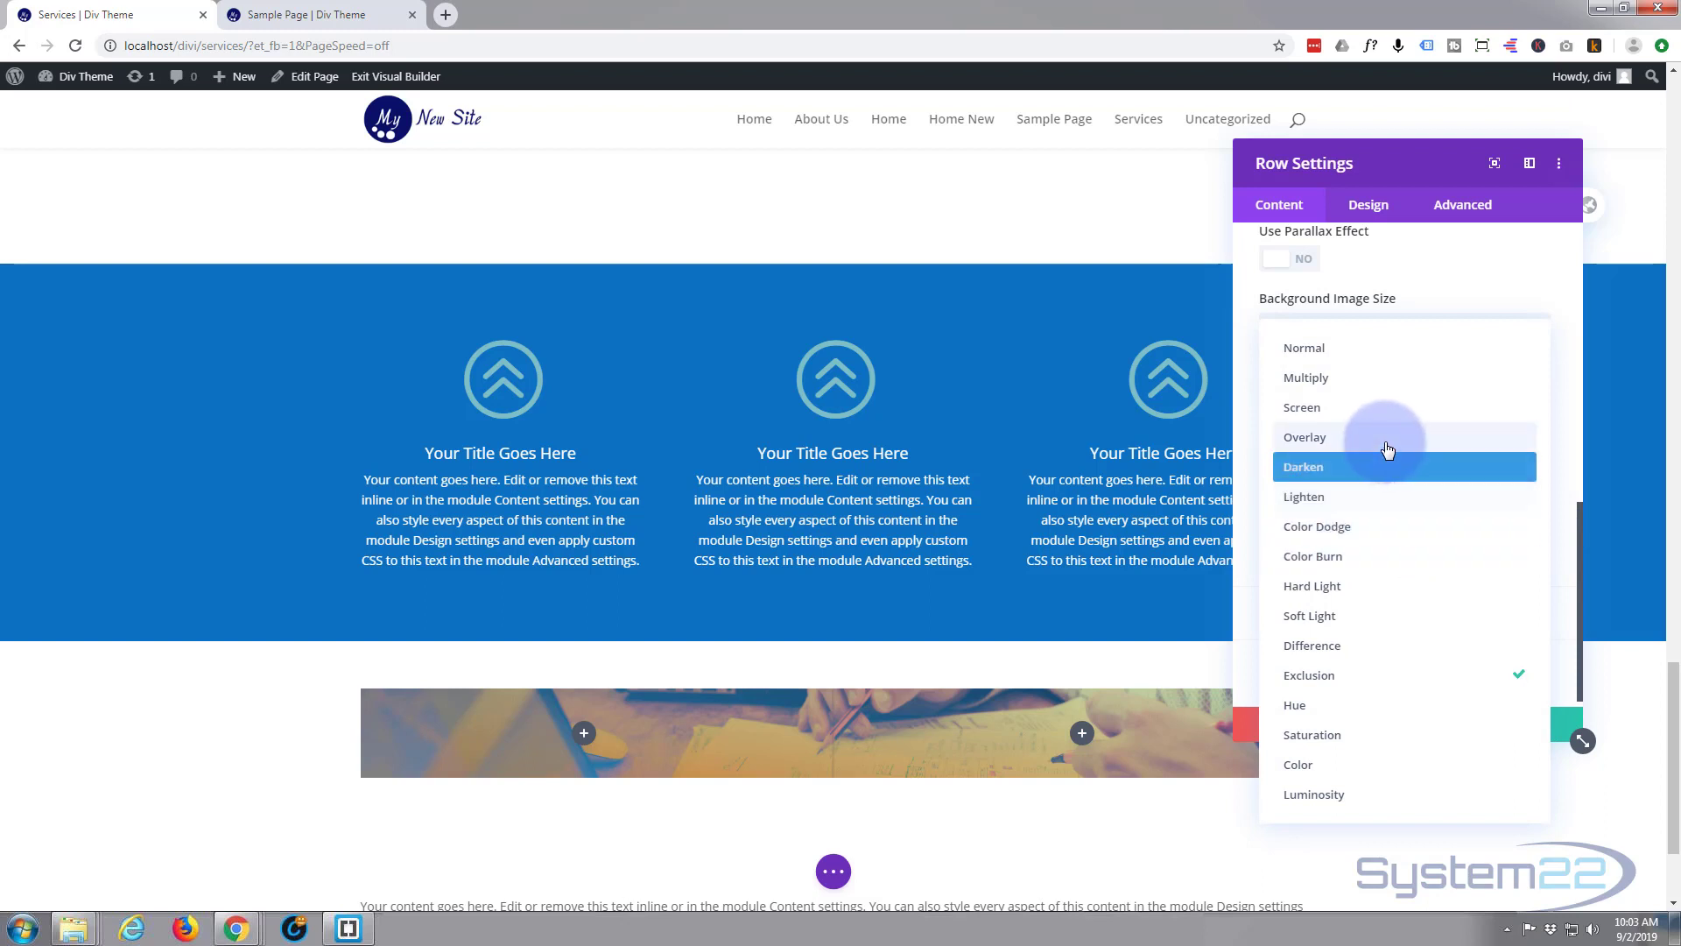
pyautogui.click(1382, 412)
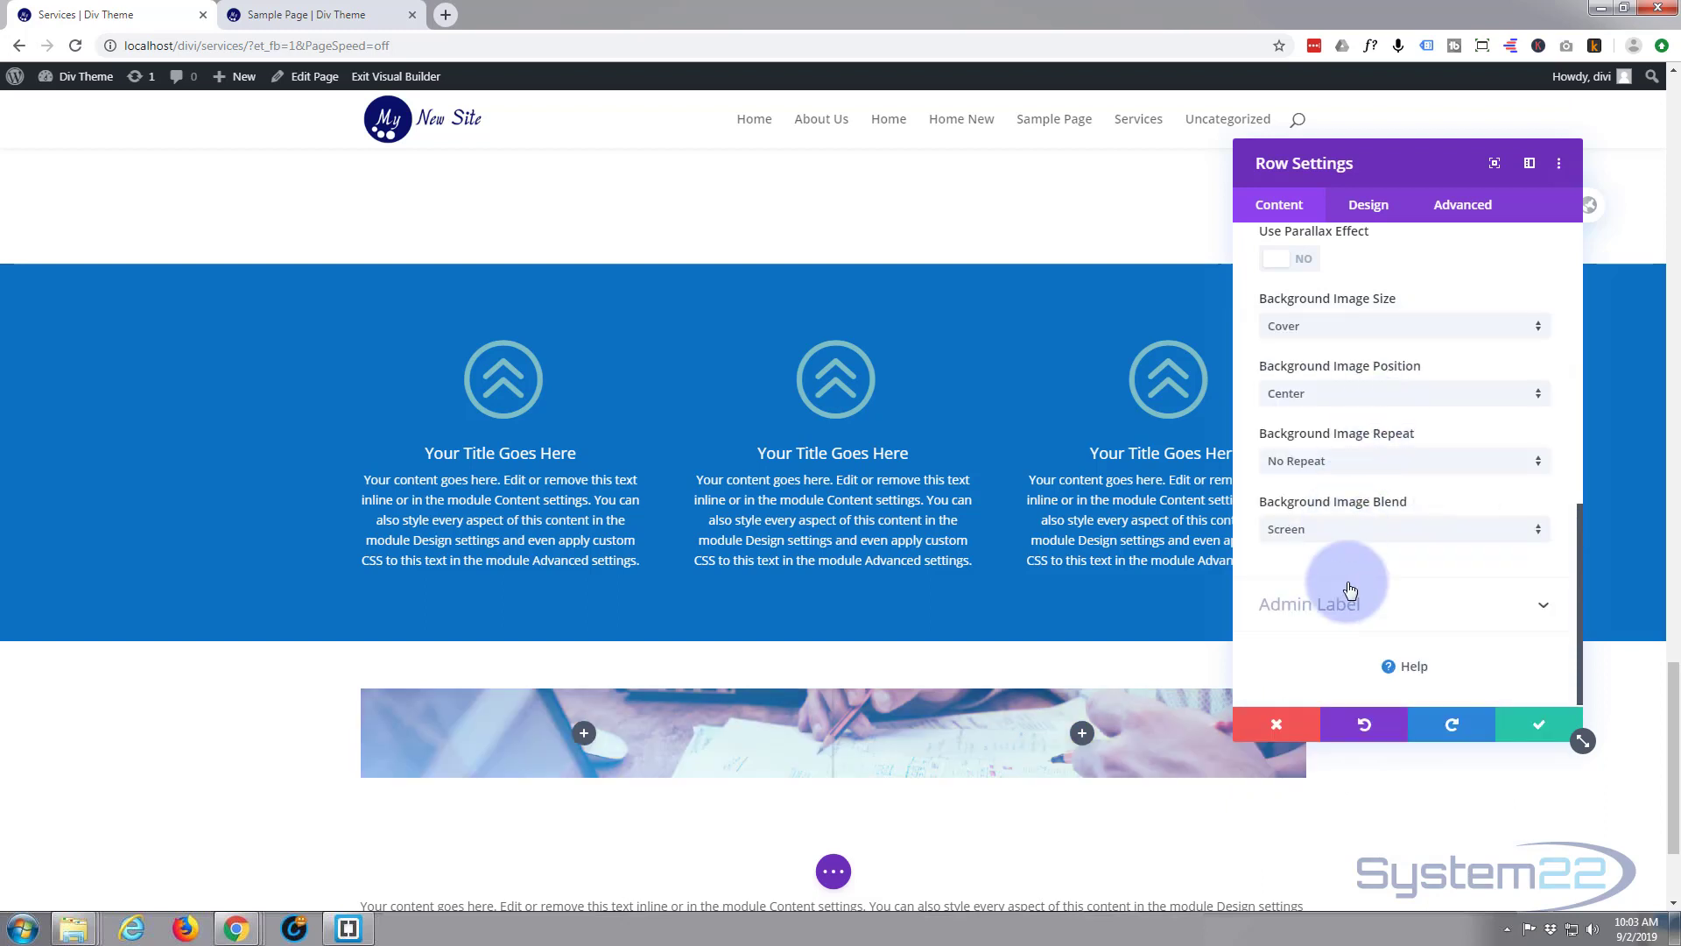
pyautogui.click(1542, 735)
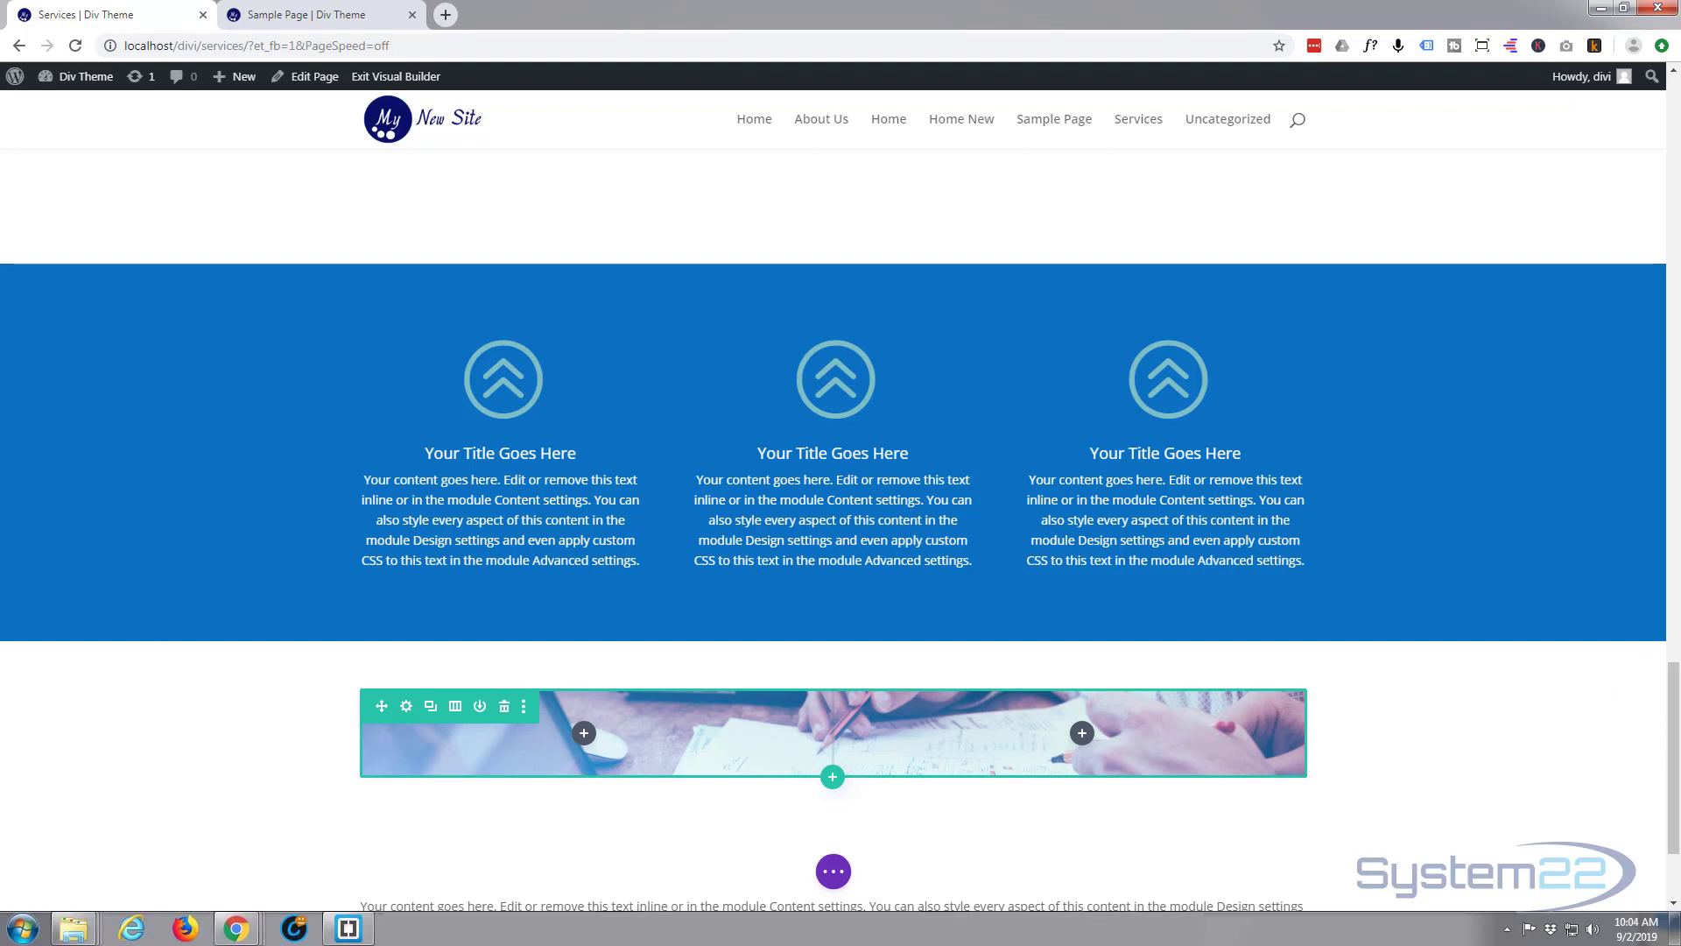
# Give the photo row a custom gutter width of 1 and equalize its column heights.
pyautogui.click(407, 709)
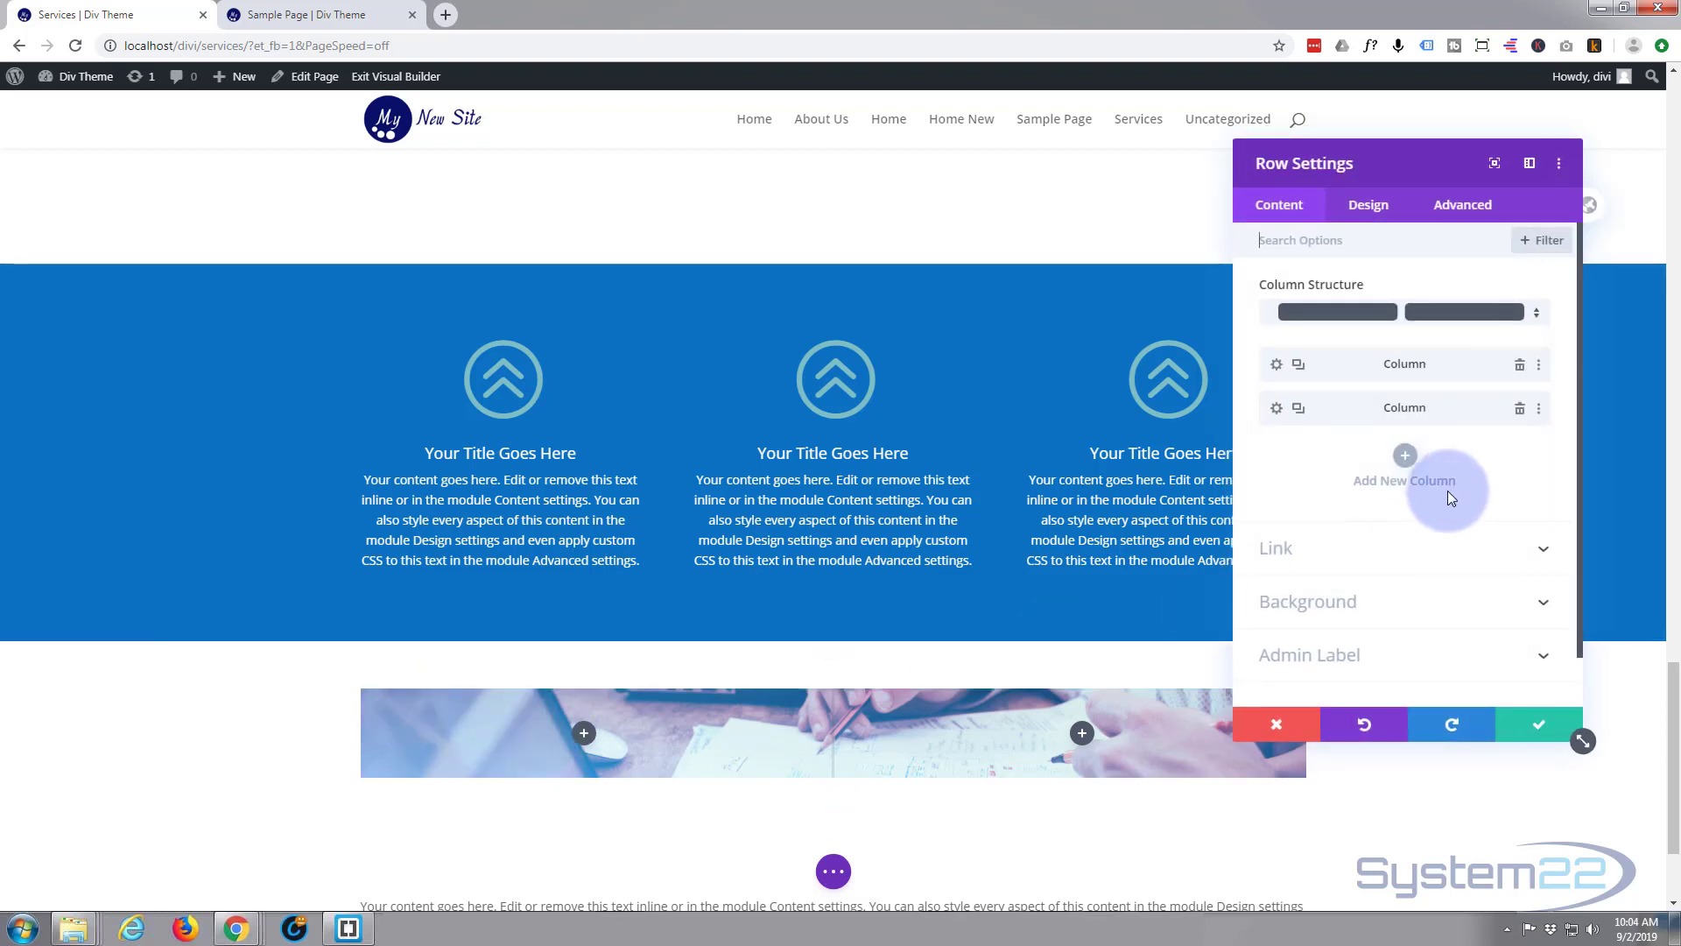
pyautogui.click(1370, 205)
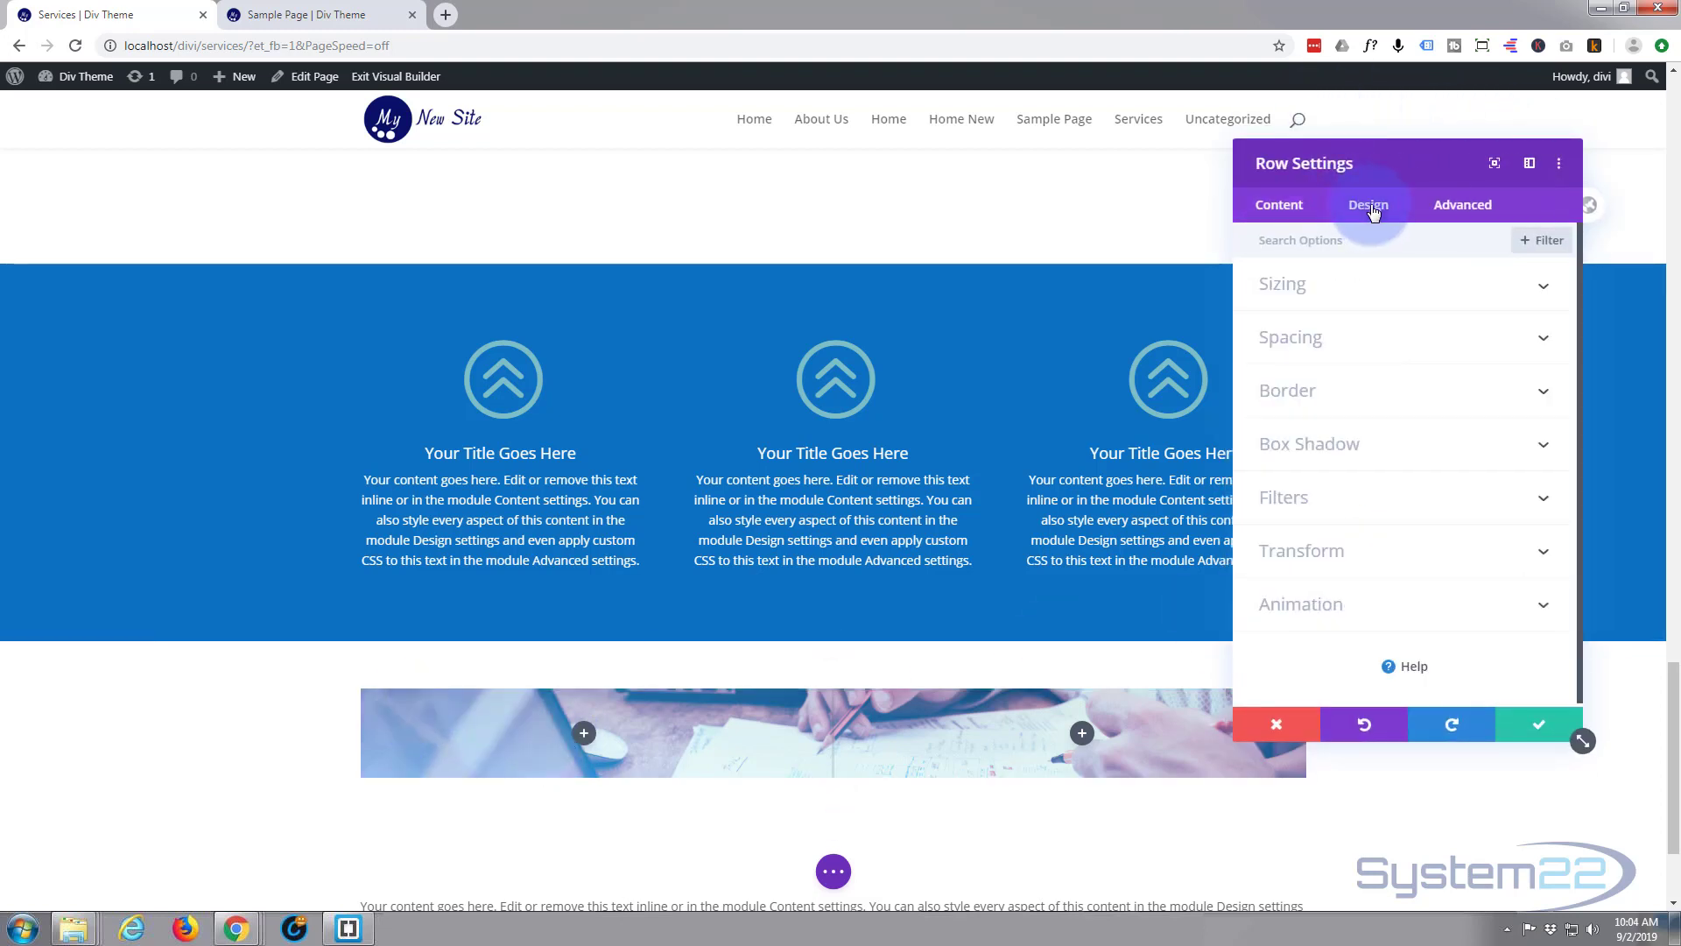
pyautogui.click(1374, 290)
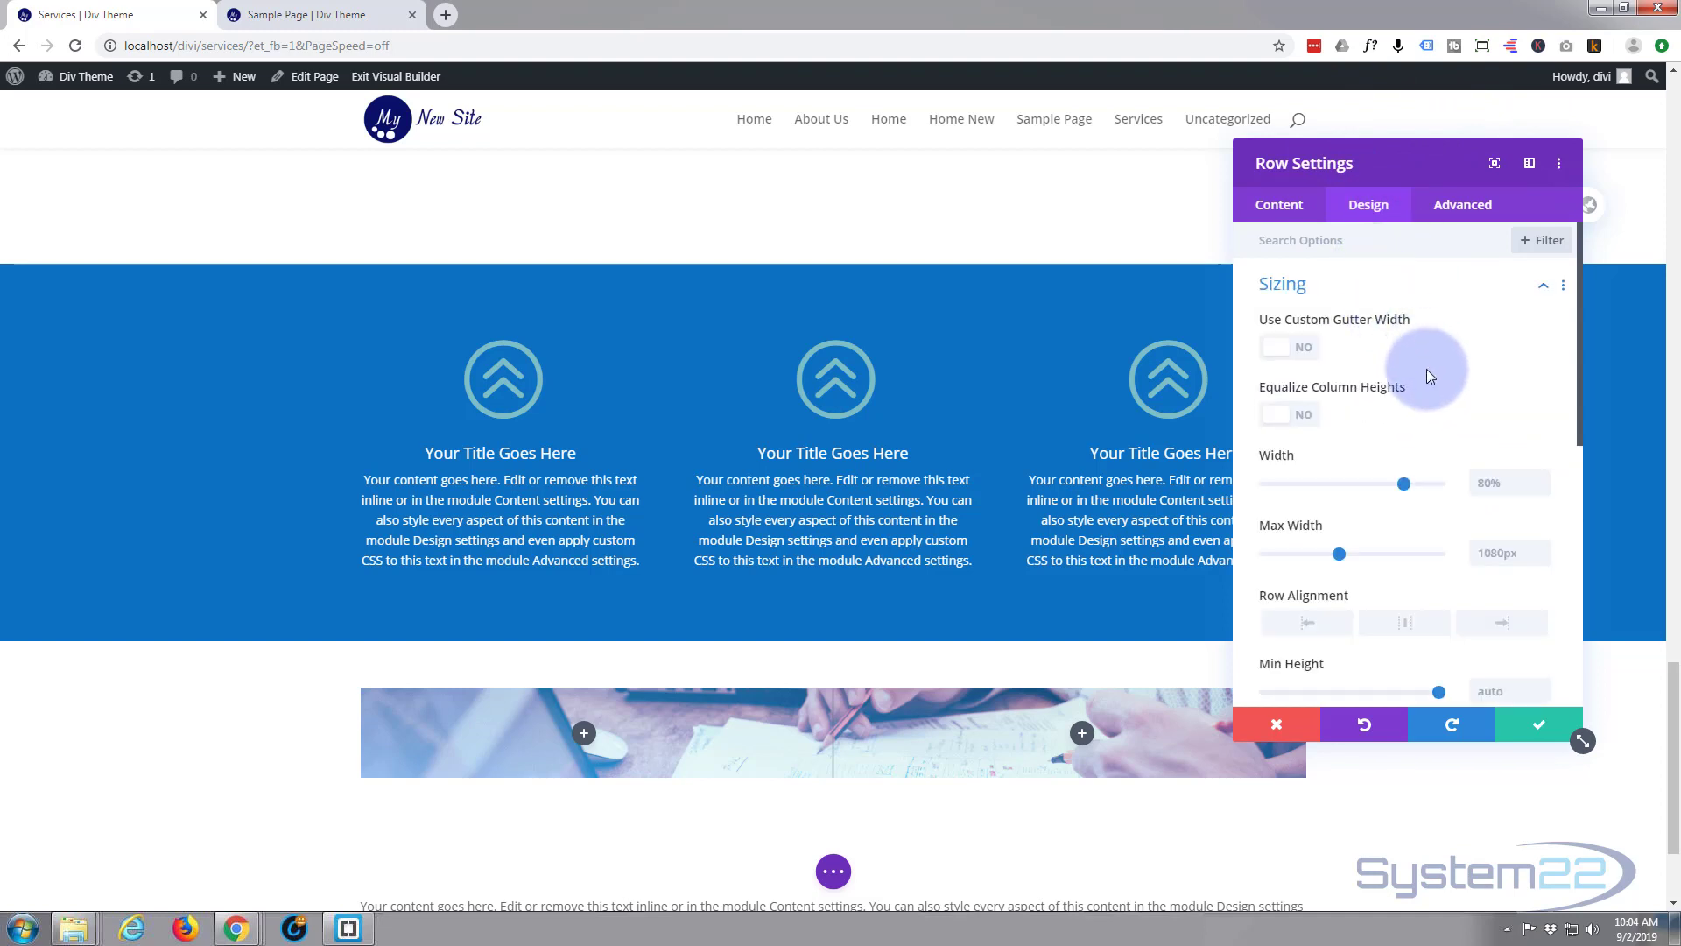
pyautogui.click(1294, 346)
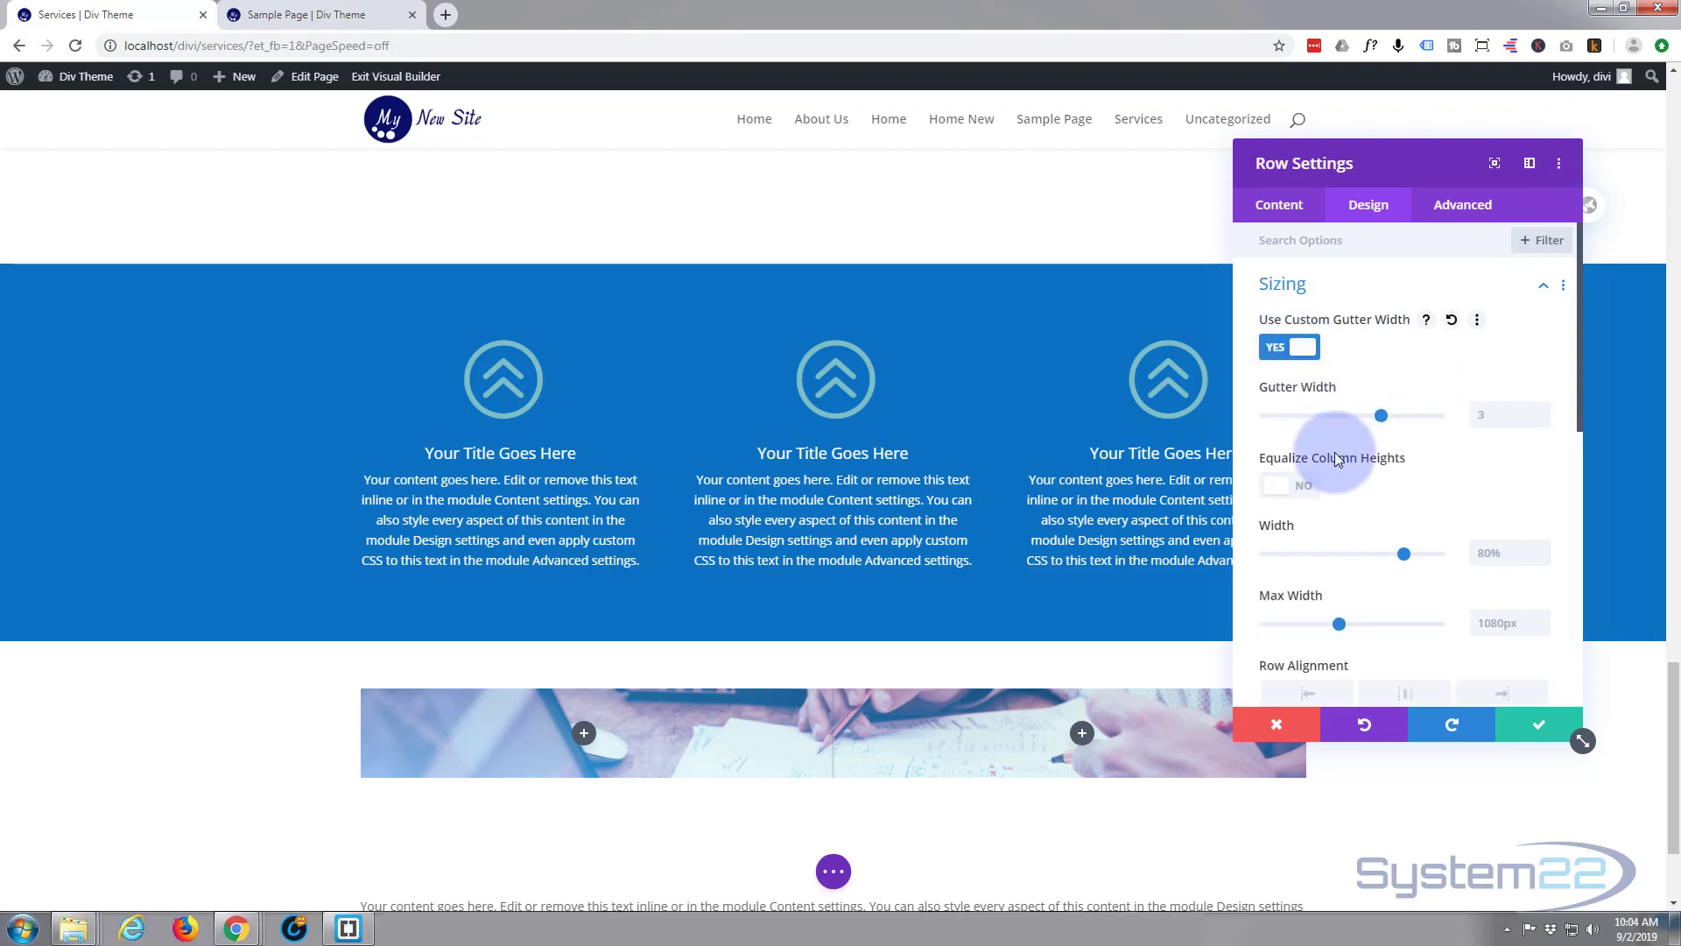
pyautogui.click(1380, 411)
pyautogui.moveTo(1380, 415); pyautogui.dragTo(1263, 418)
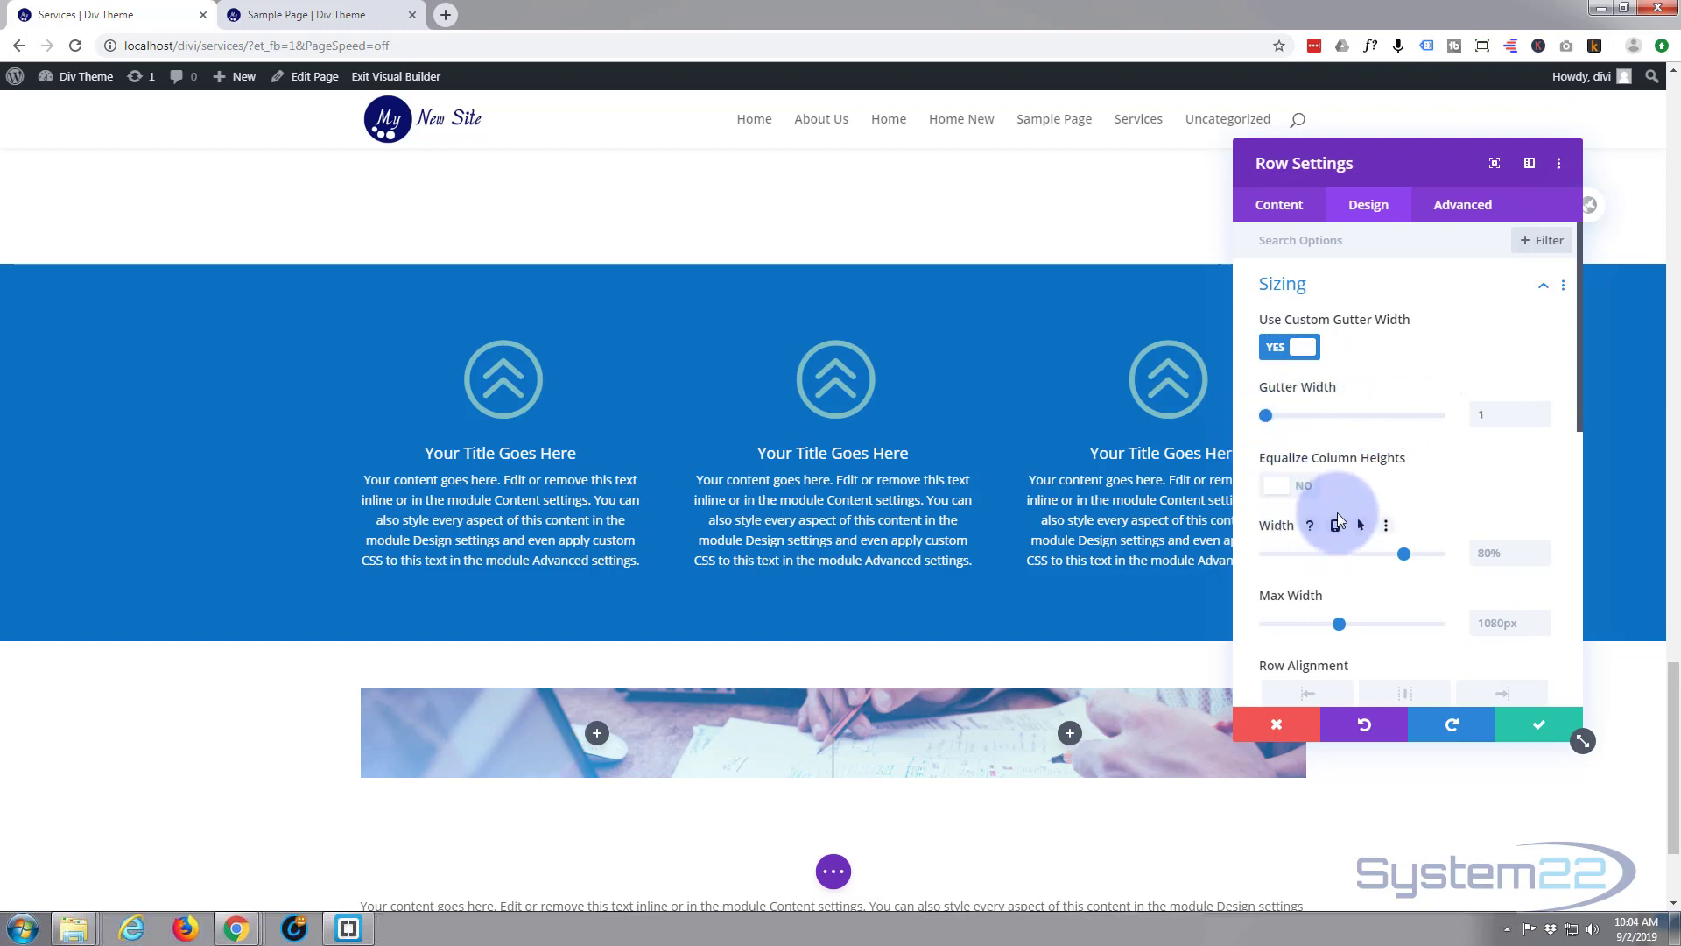
pyautogui.click(1307, 492)
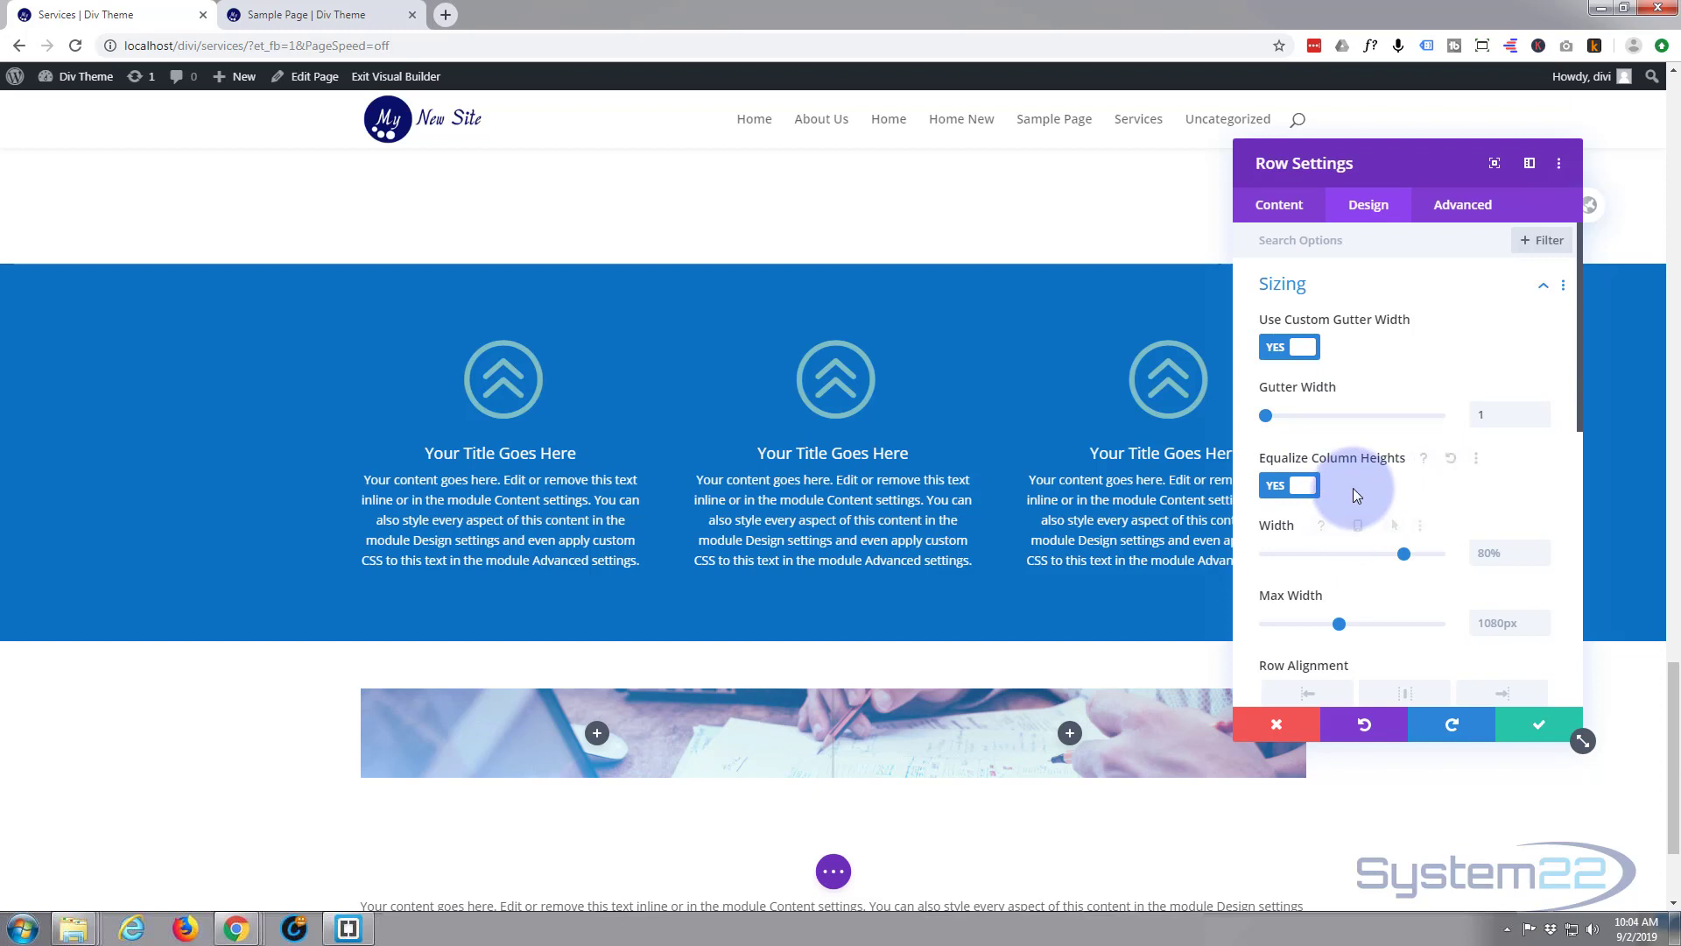
# Set the photo row's width and max width both to 100% and save the row settings.
pyautogui.scroll(-1, 1355, 495)
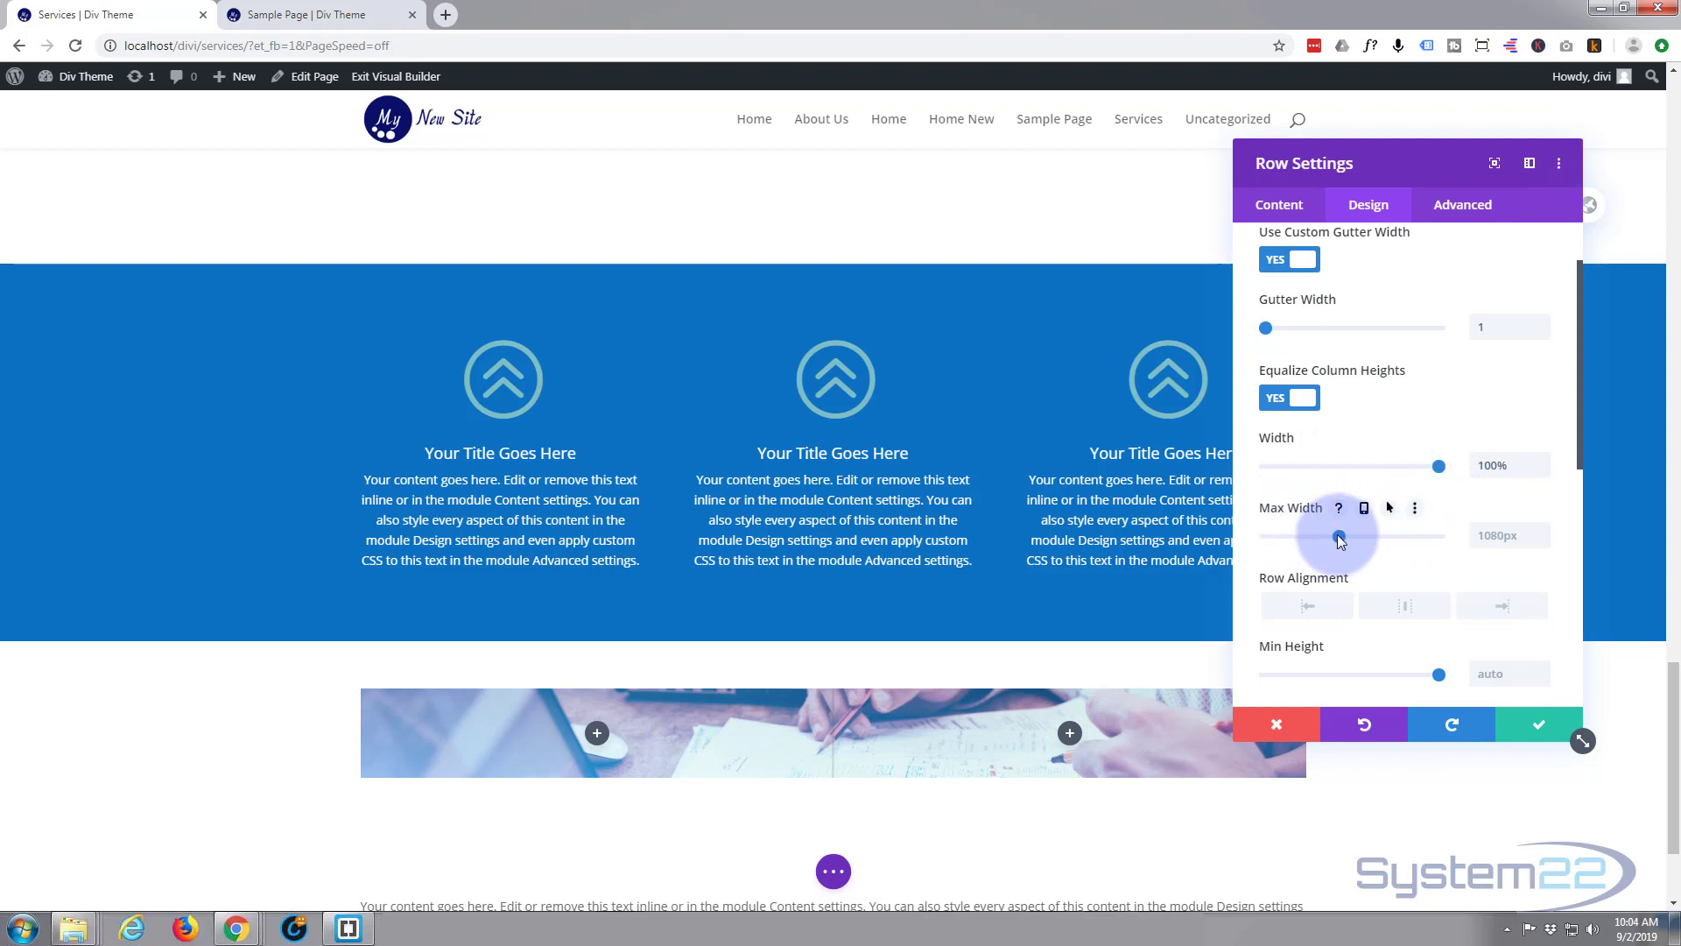
pyautogui.moveTo(1340, 536); pyautogui.dragTo(1434, 538)
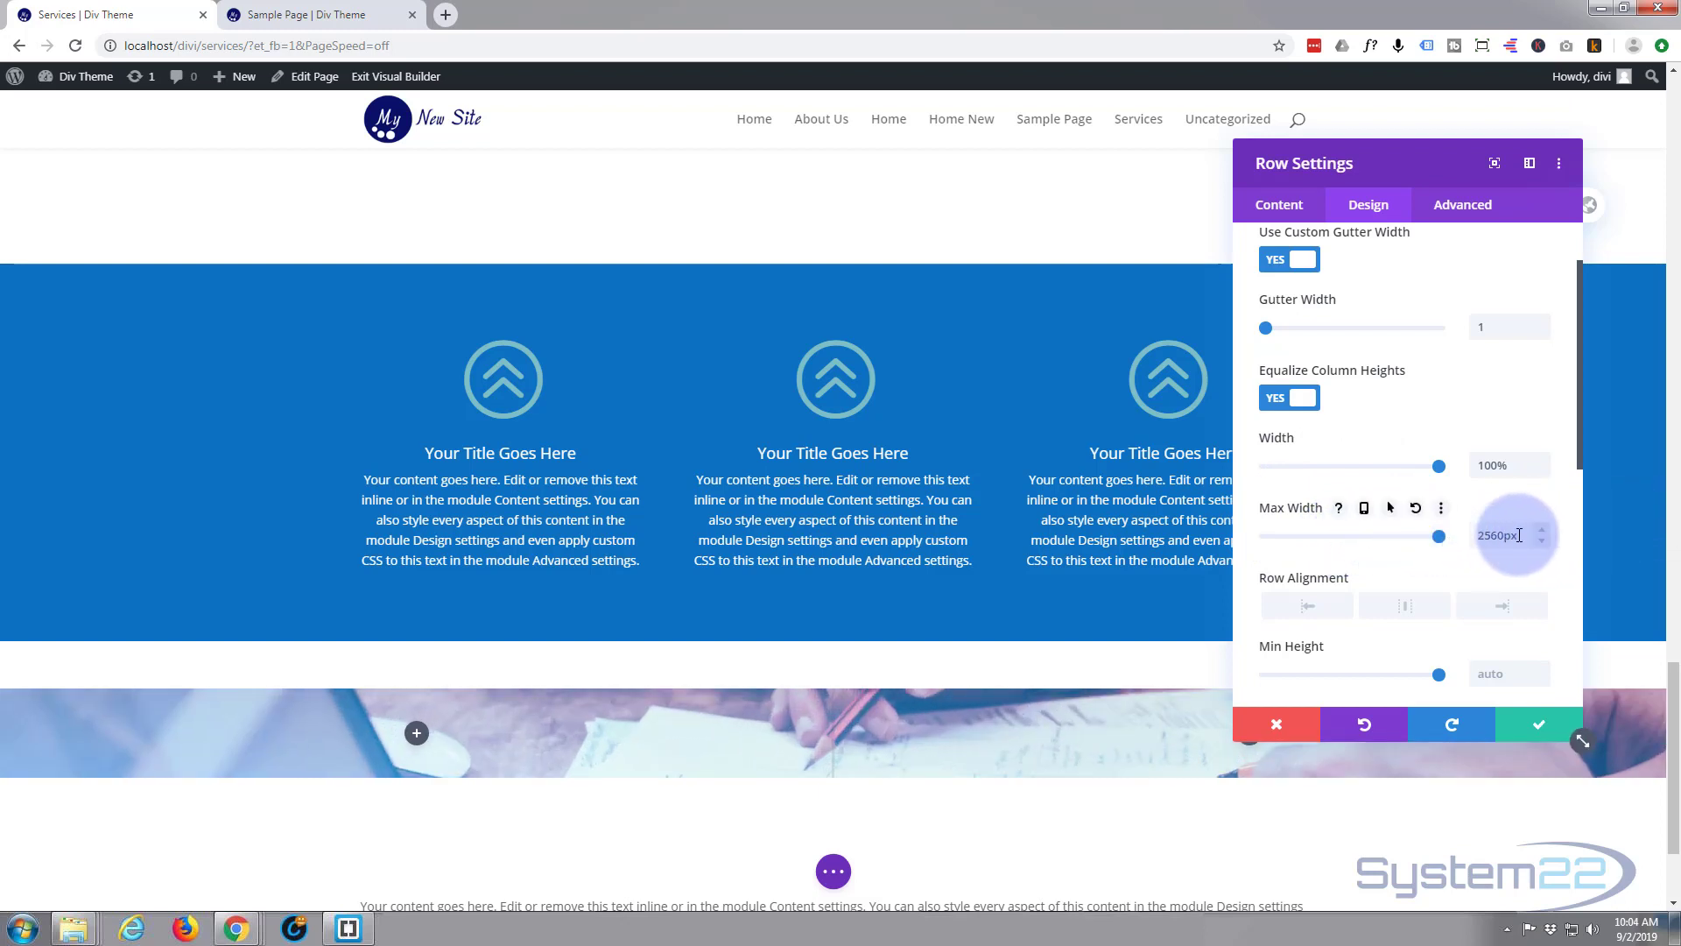
pyautogui.moveTo(1519, 535); pyautogui.dragTo(1477, 535)
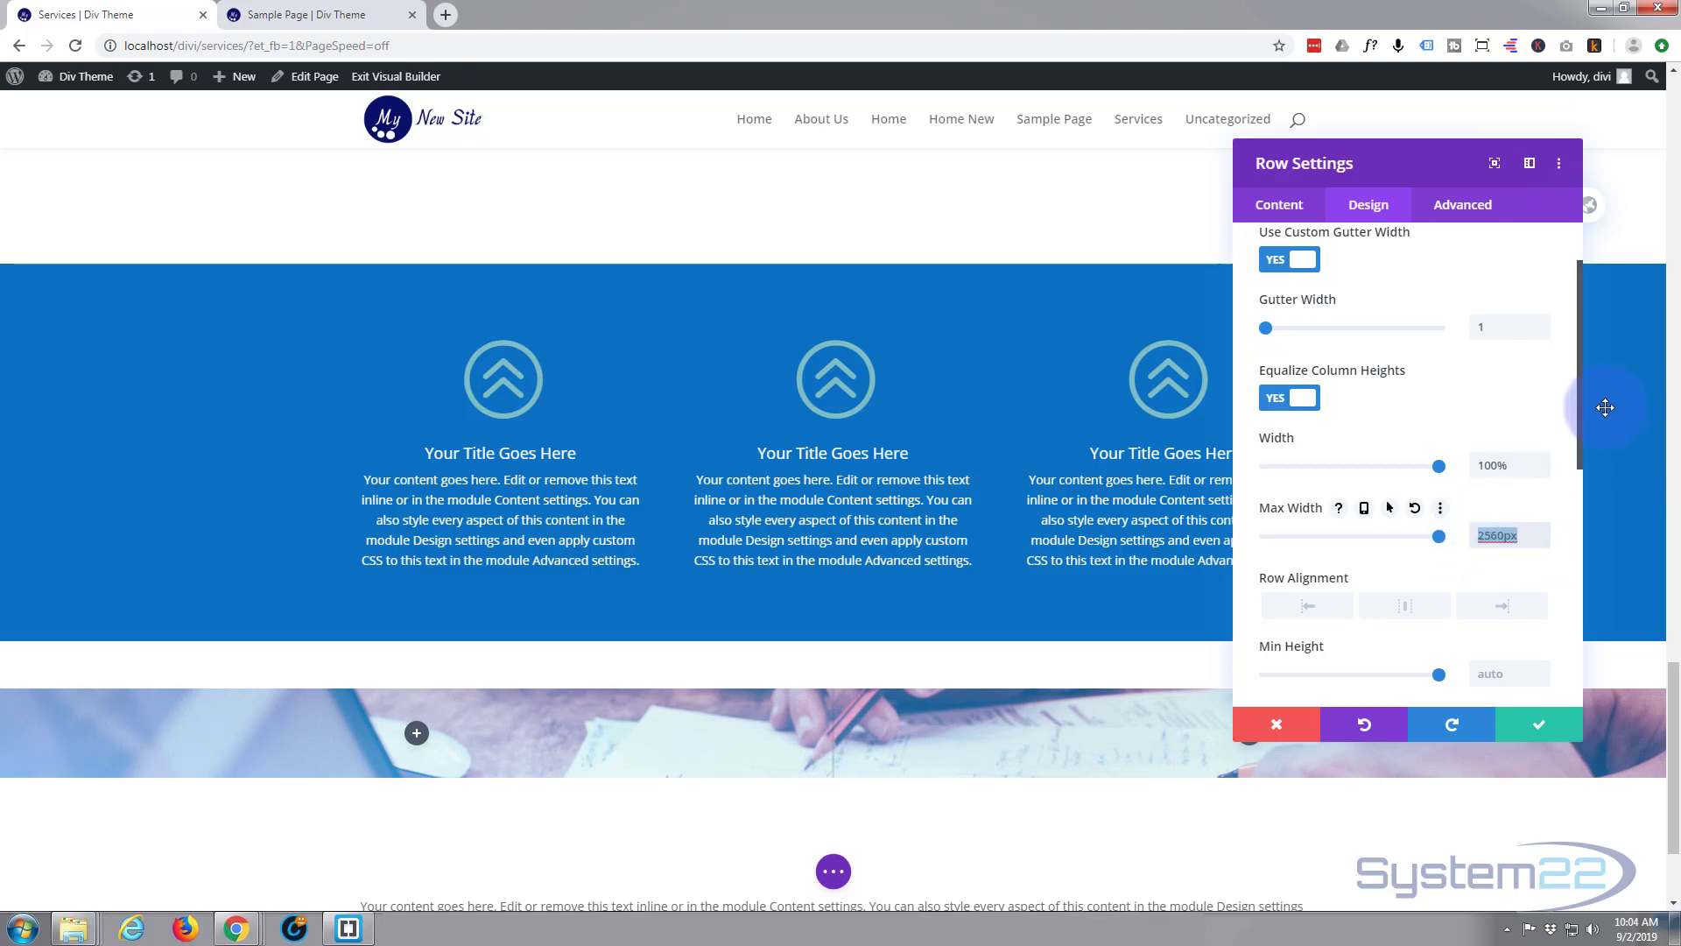
pyautogui.write('100px%')
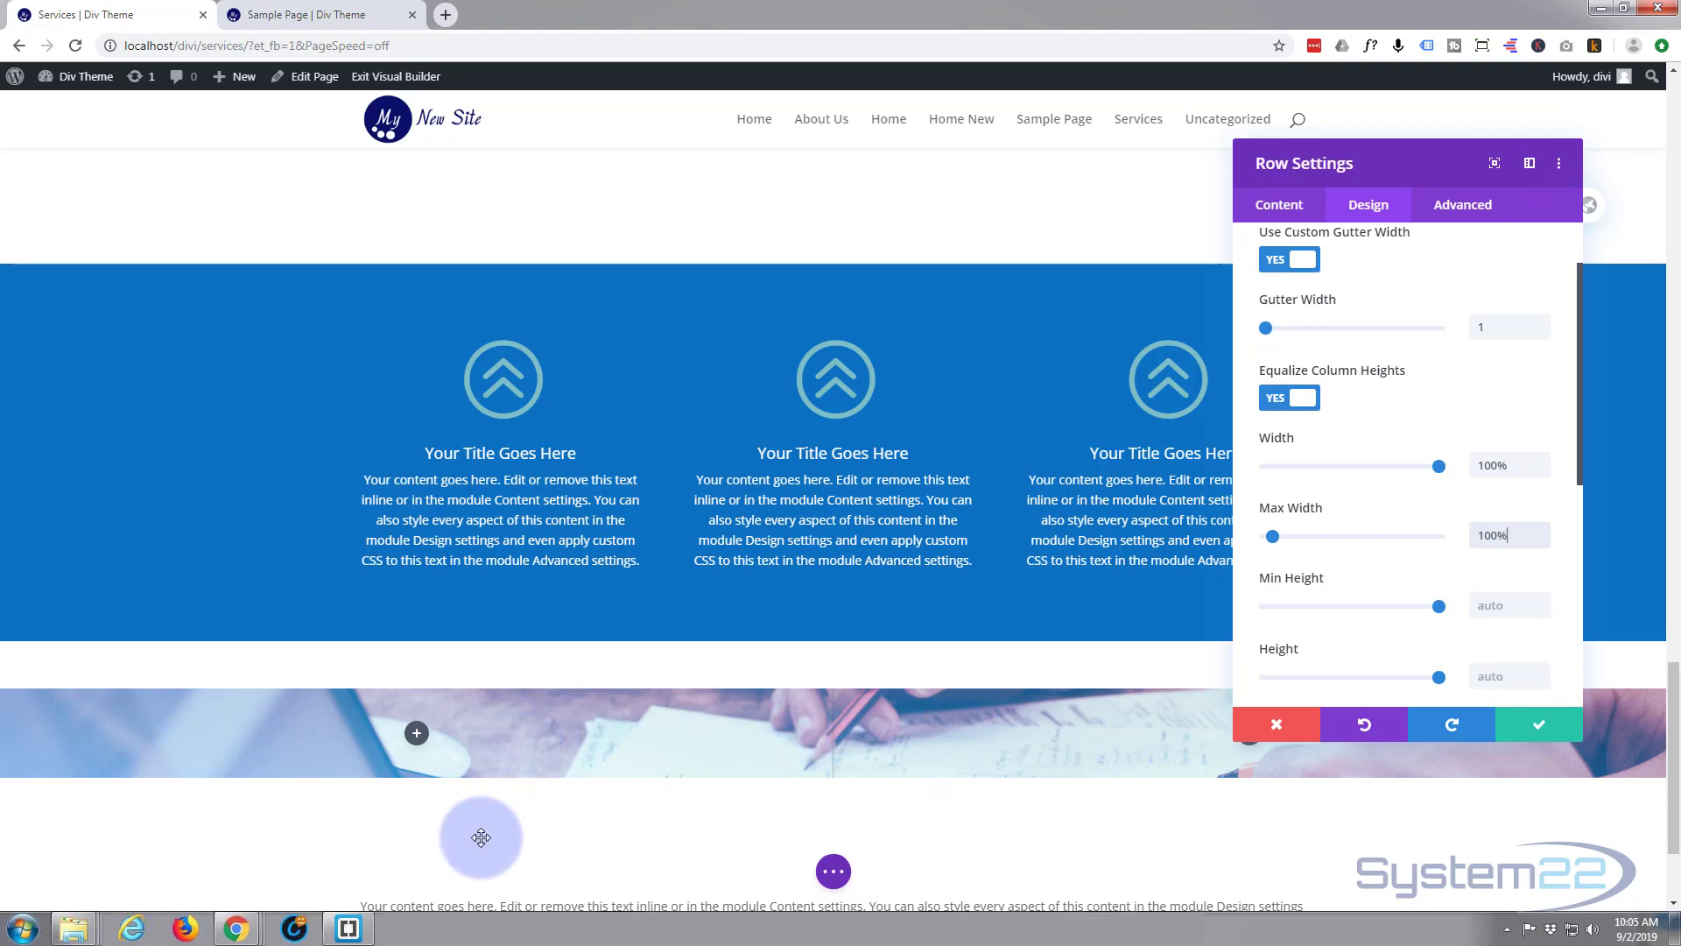
pyautogui.scroll(-1, 481, 837)
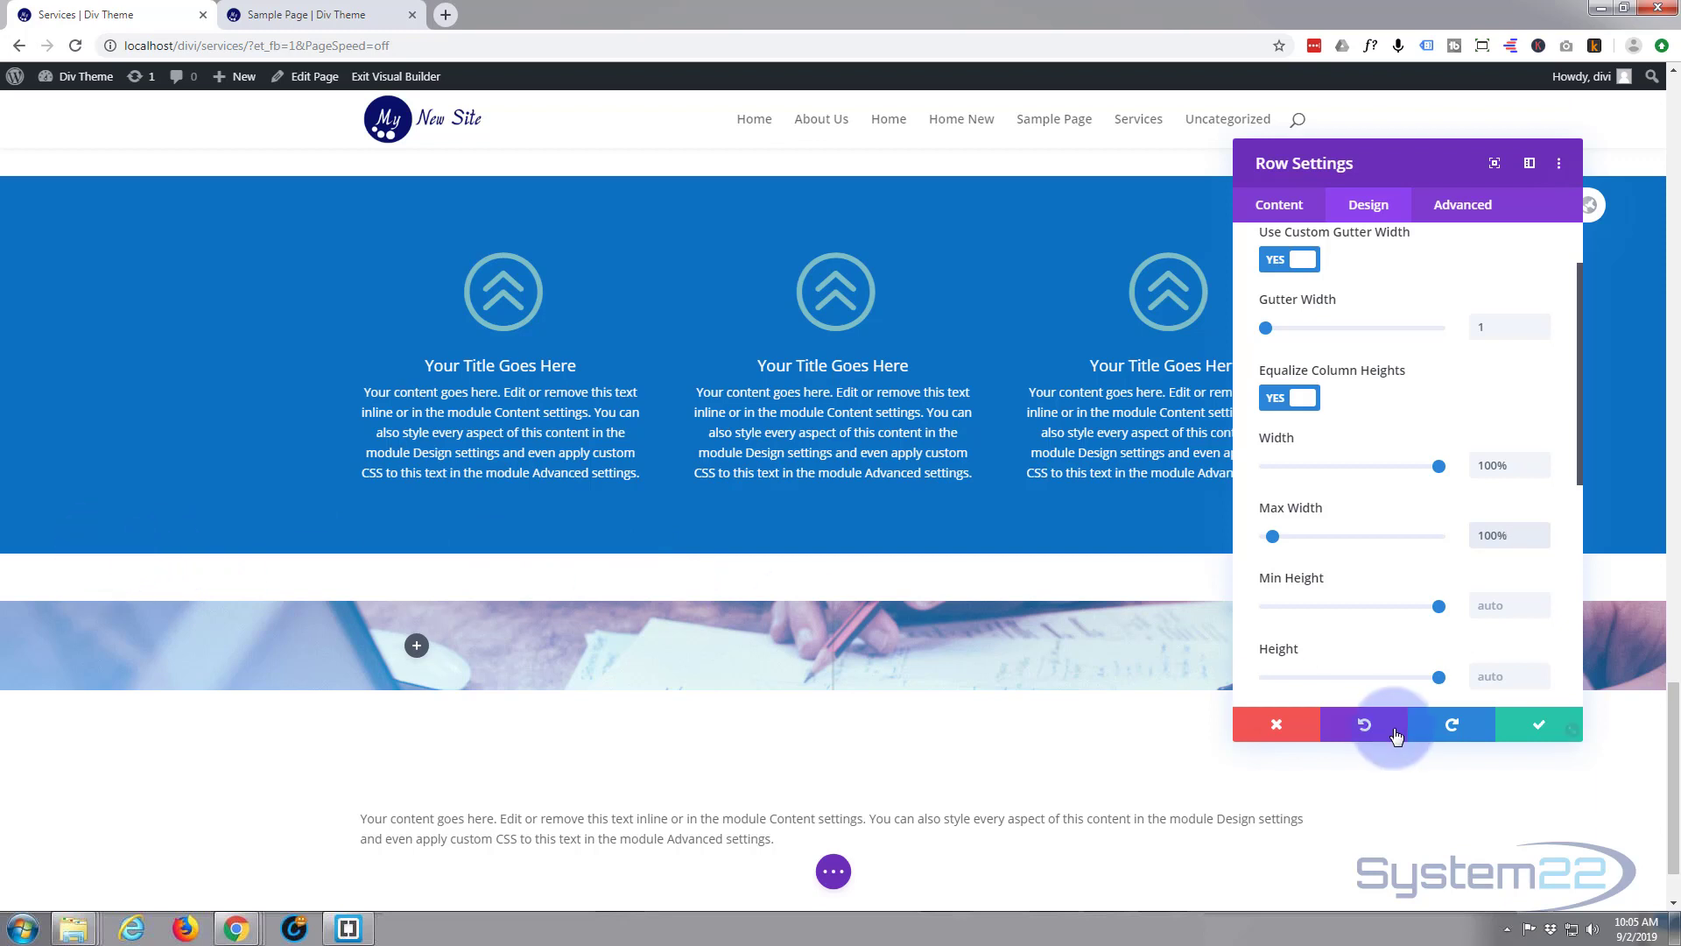
pyautogui.click(1540, 723)
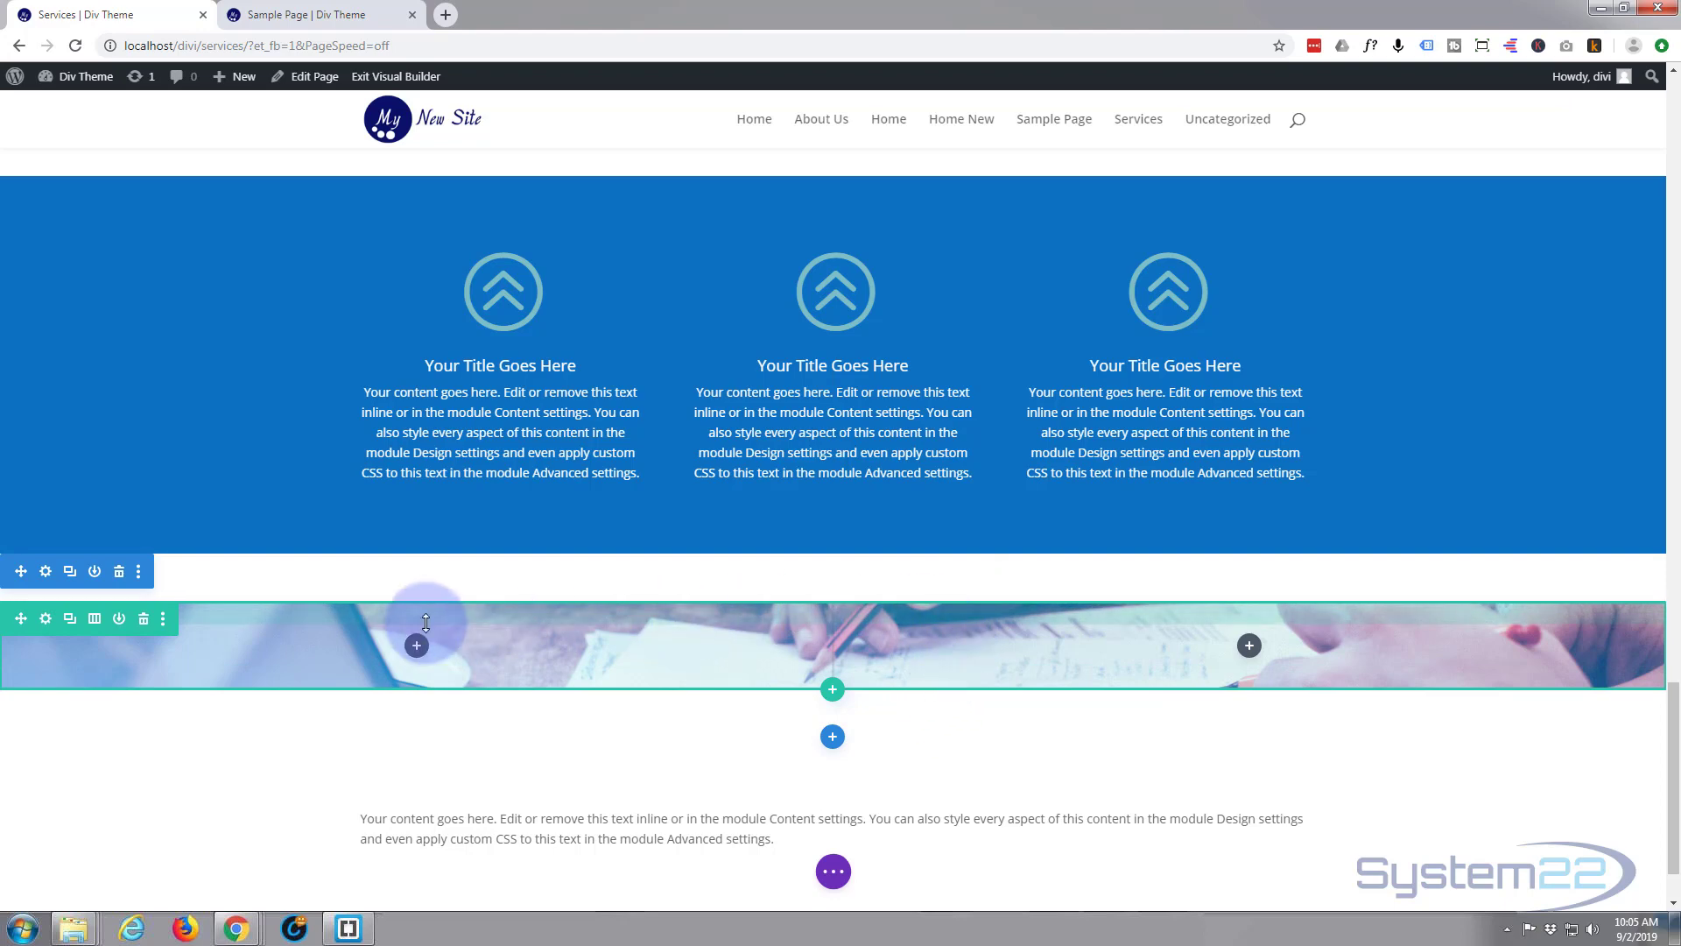
# Set the top and bottom padding of the section holding the photo row to a linked 0px.
pyautogui.click(46, 572)
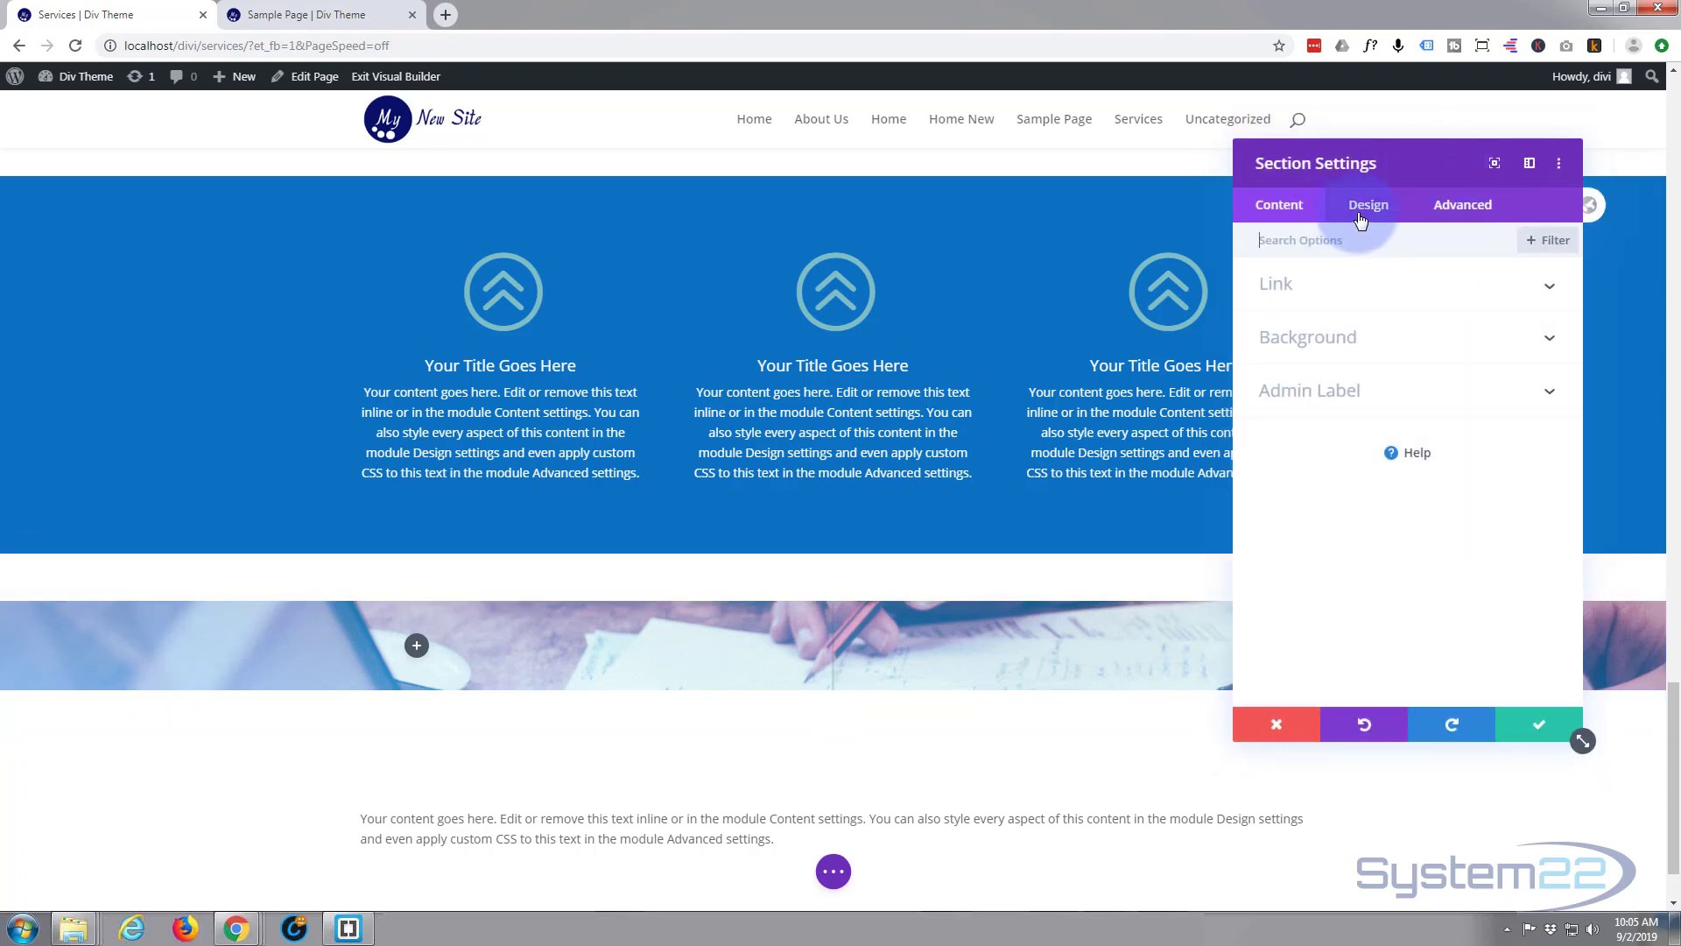
pyautogui.click(1361, 214)
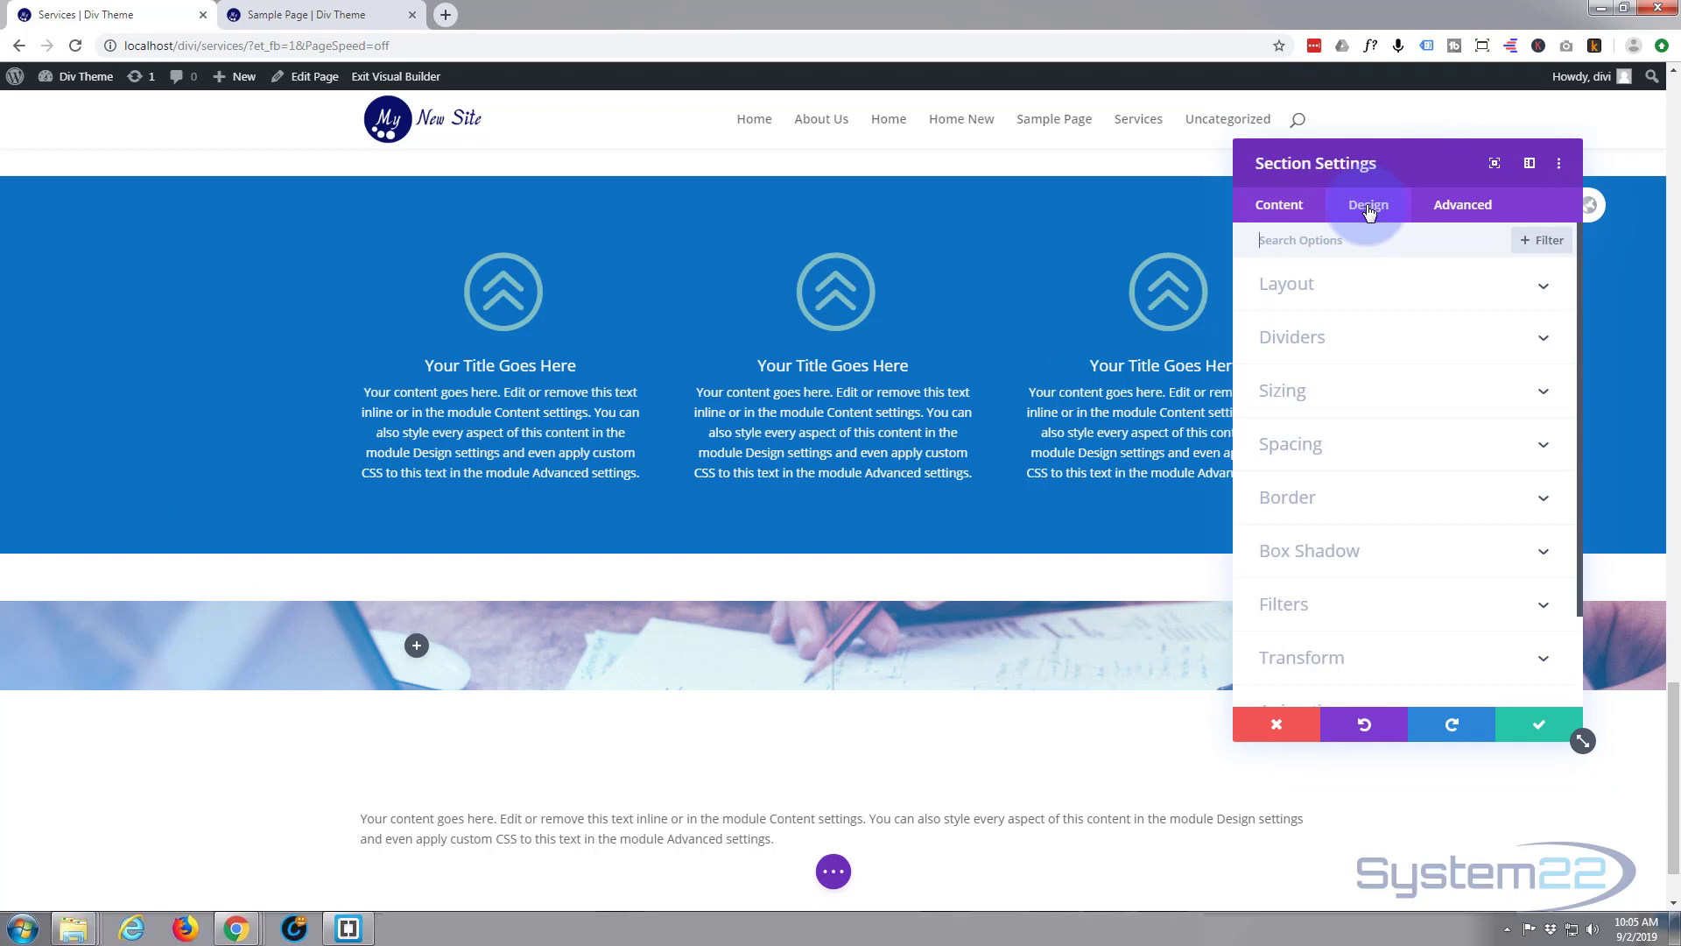
pyautogui.click(1419, 447)
pyautogui.click(1282, 389)
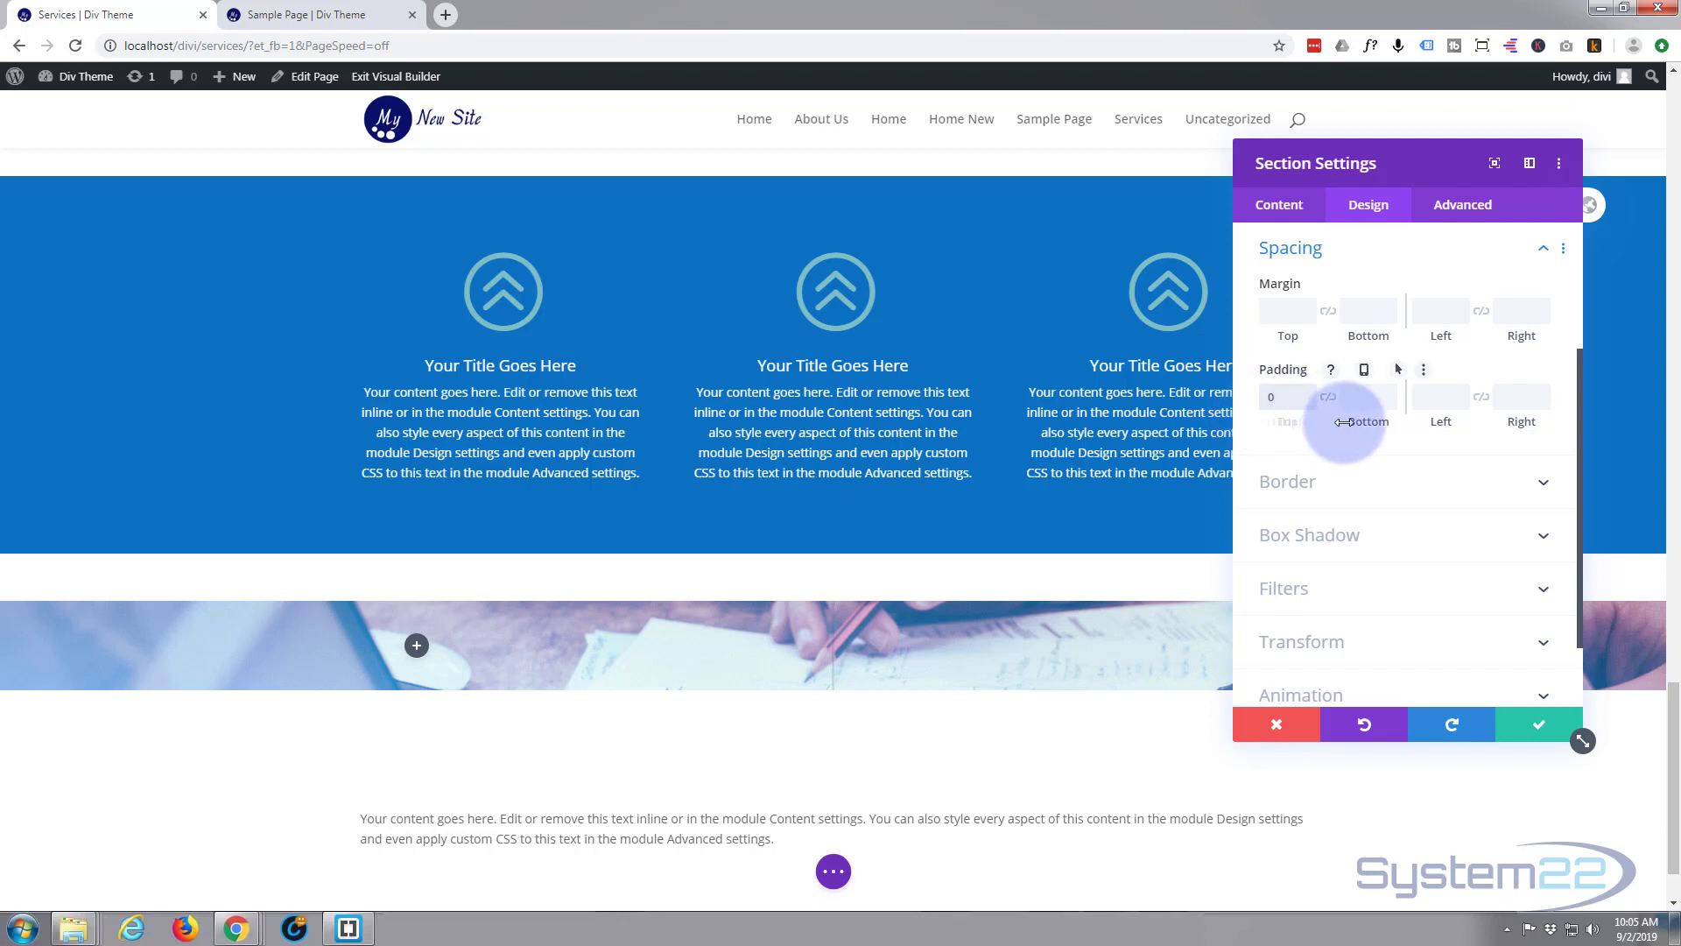
pyautogui.write('0px')
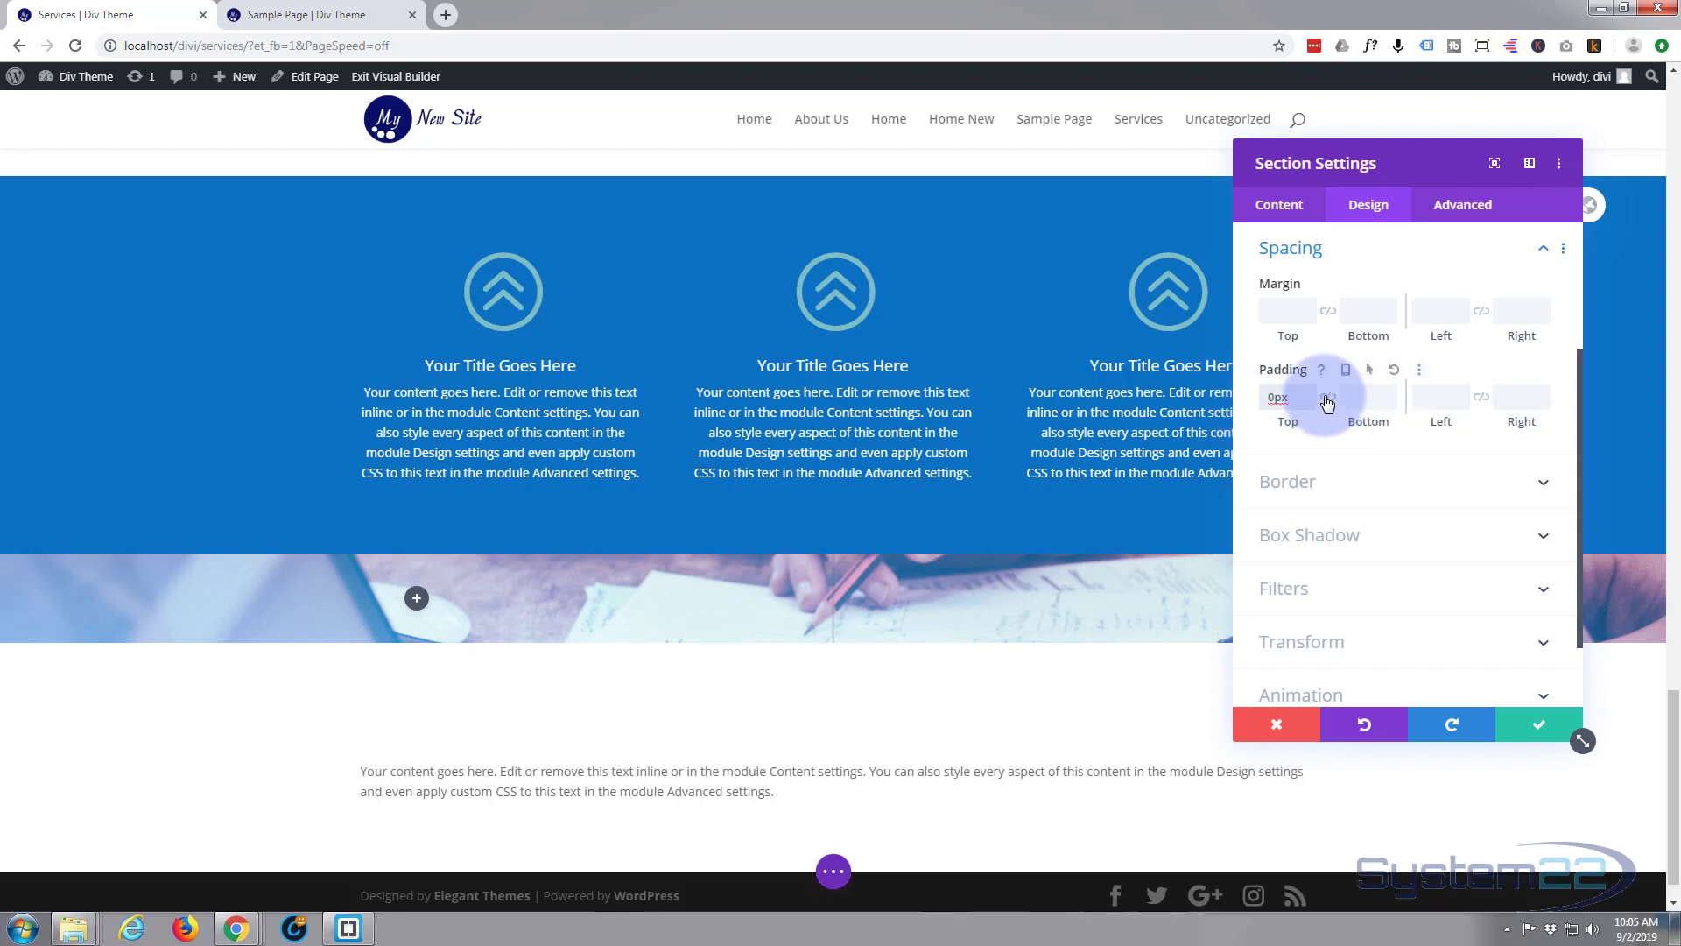
pyautogui.click(1327, 399)
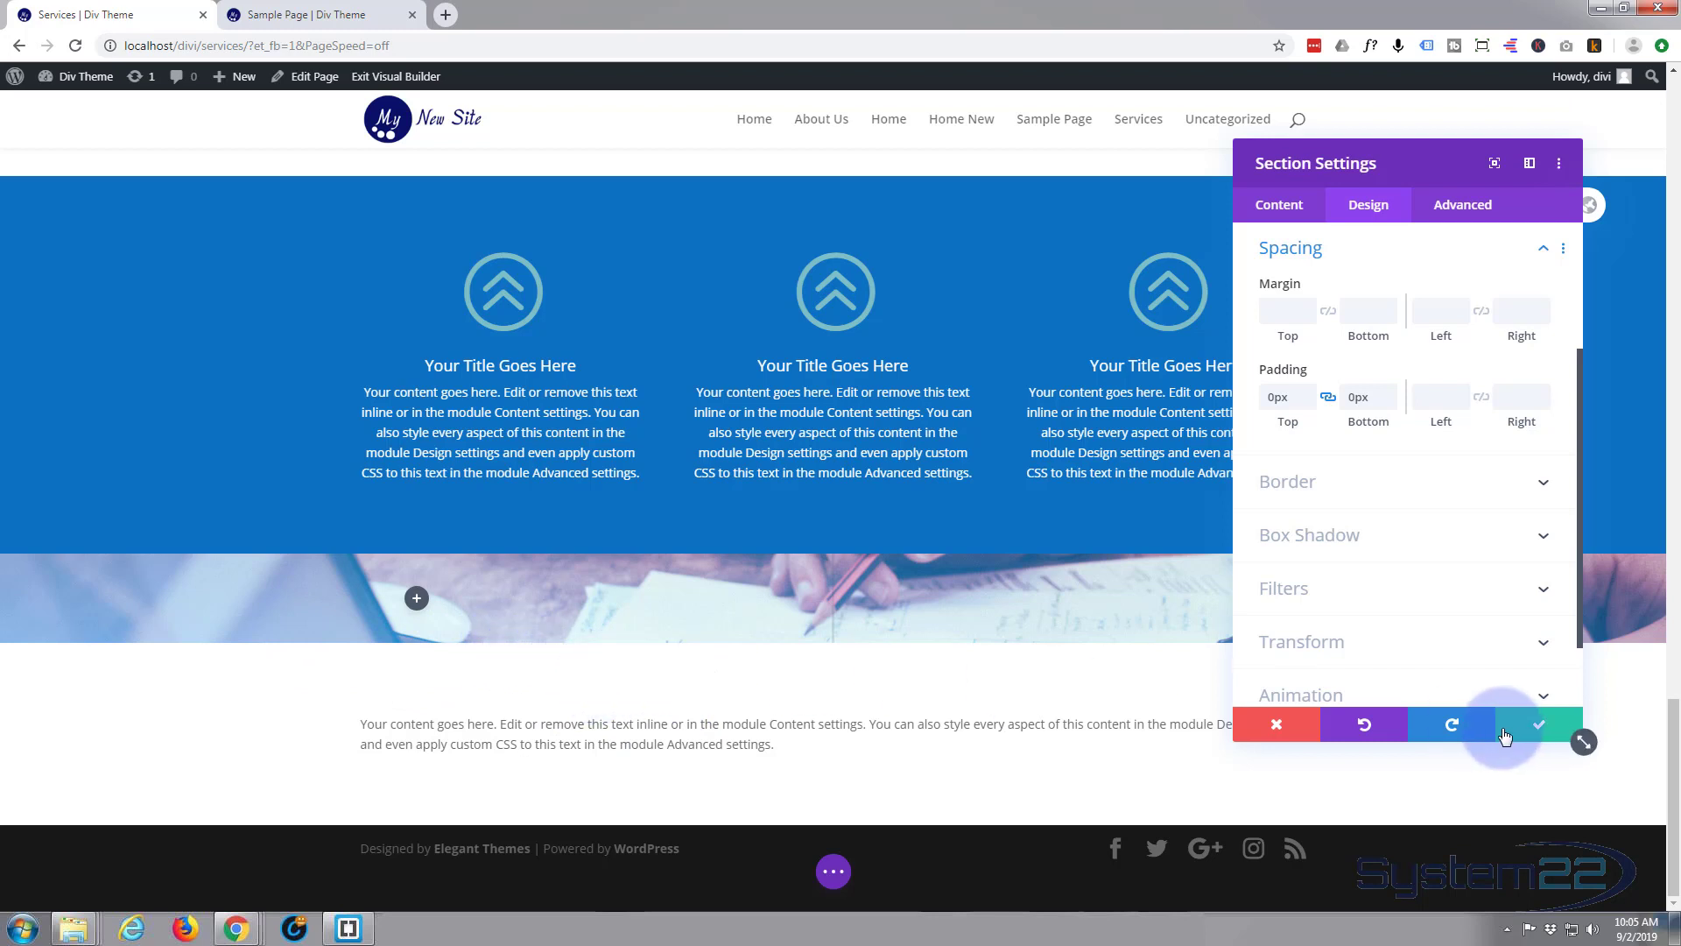
# Add the box shadow preset that falls below the bottom edge to the photo row's section and save its settings.
pyautogui.click(1429, 534)
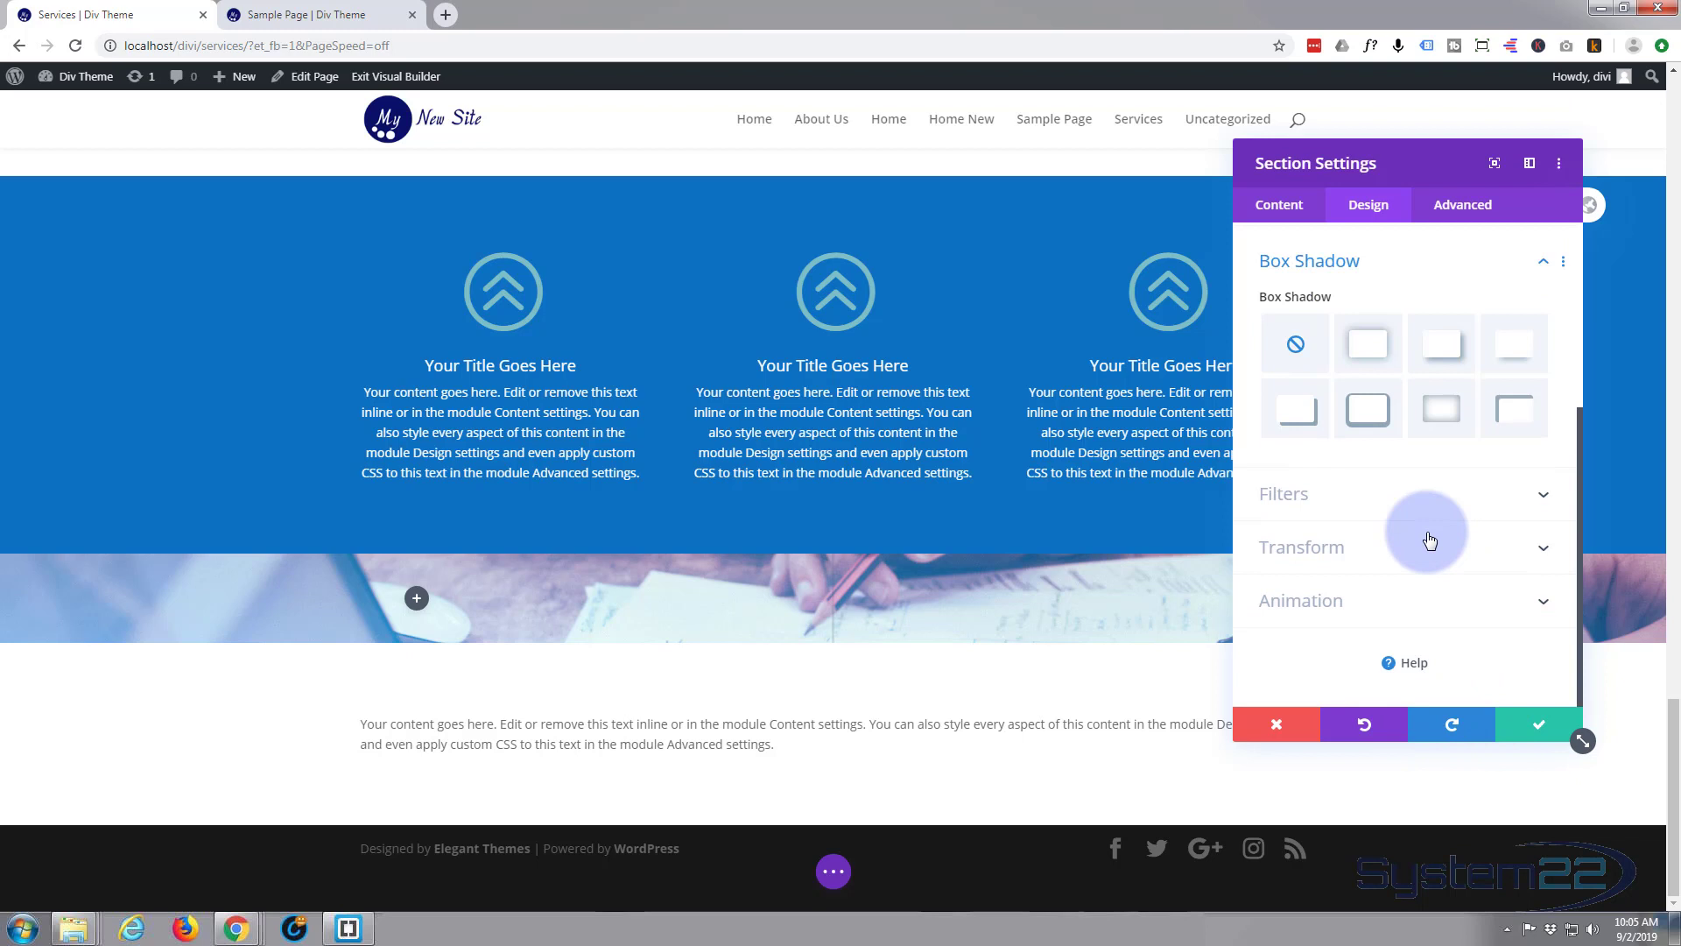
pyautogui.click(1517, 353)
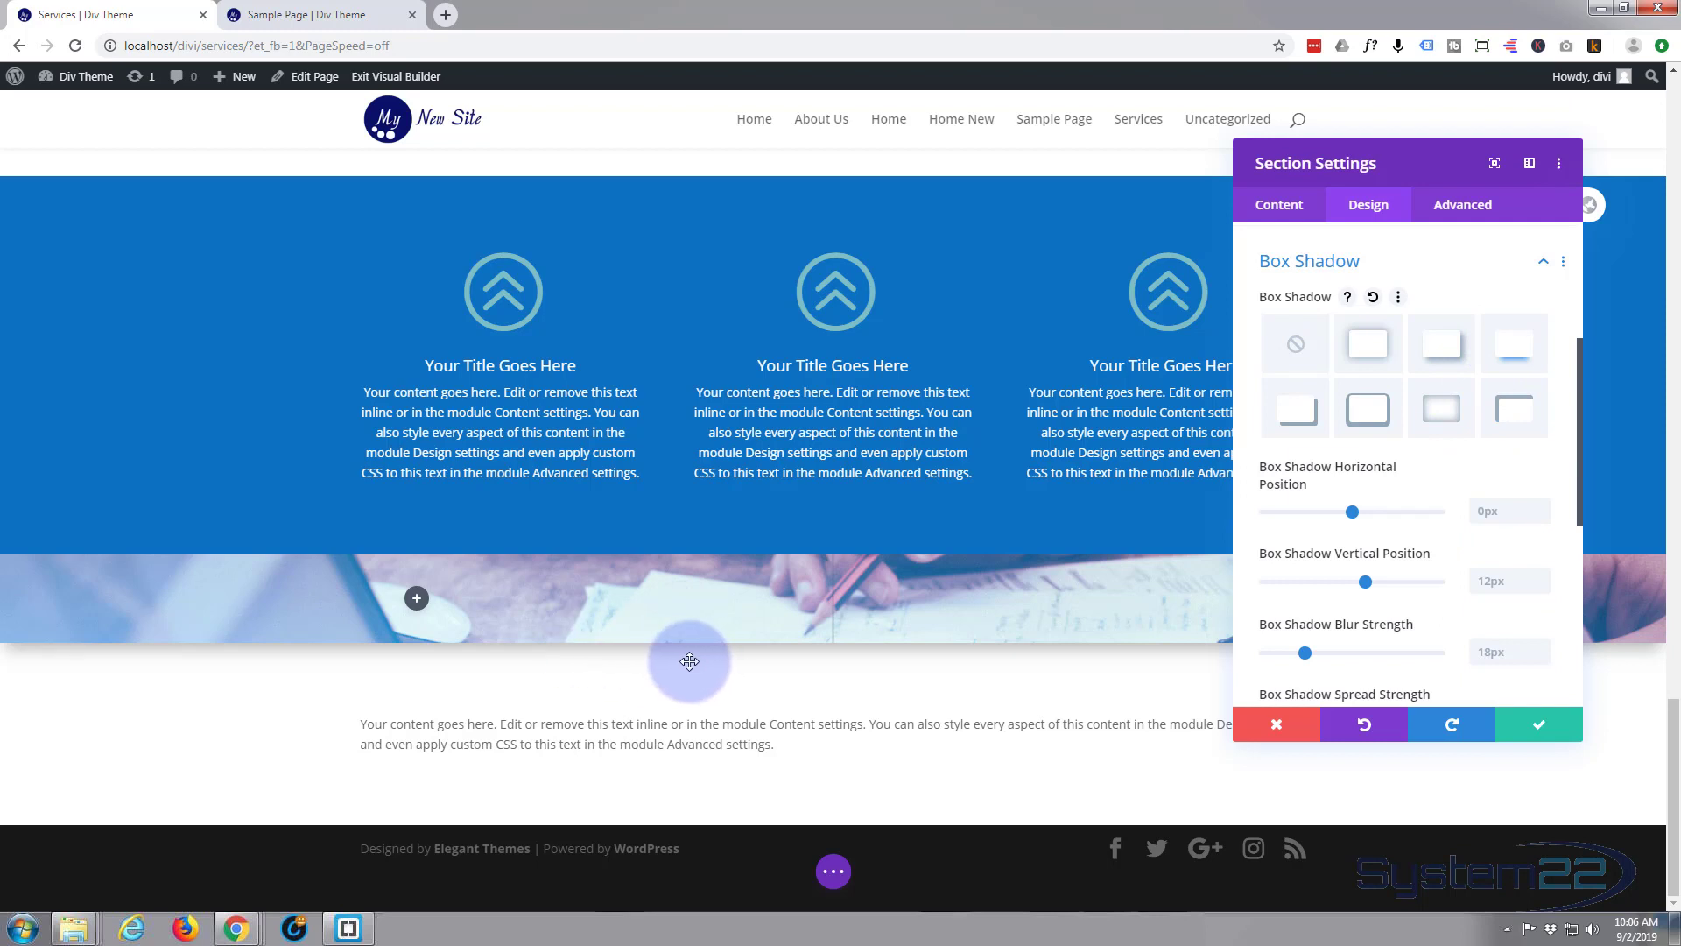
pyautogui.click(1541, 726)
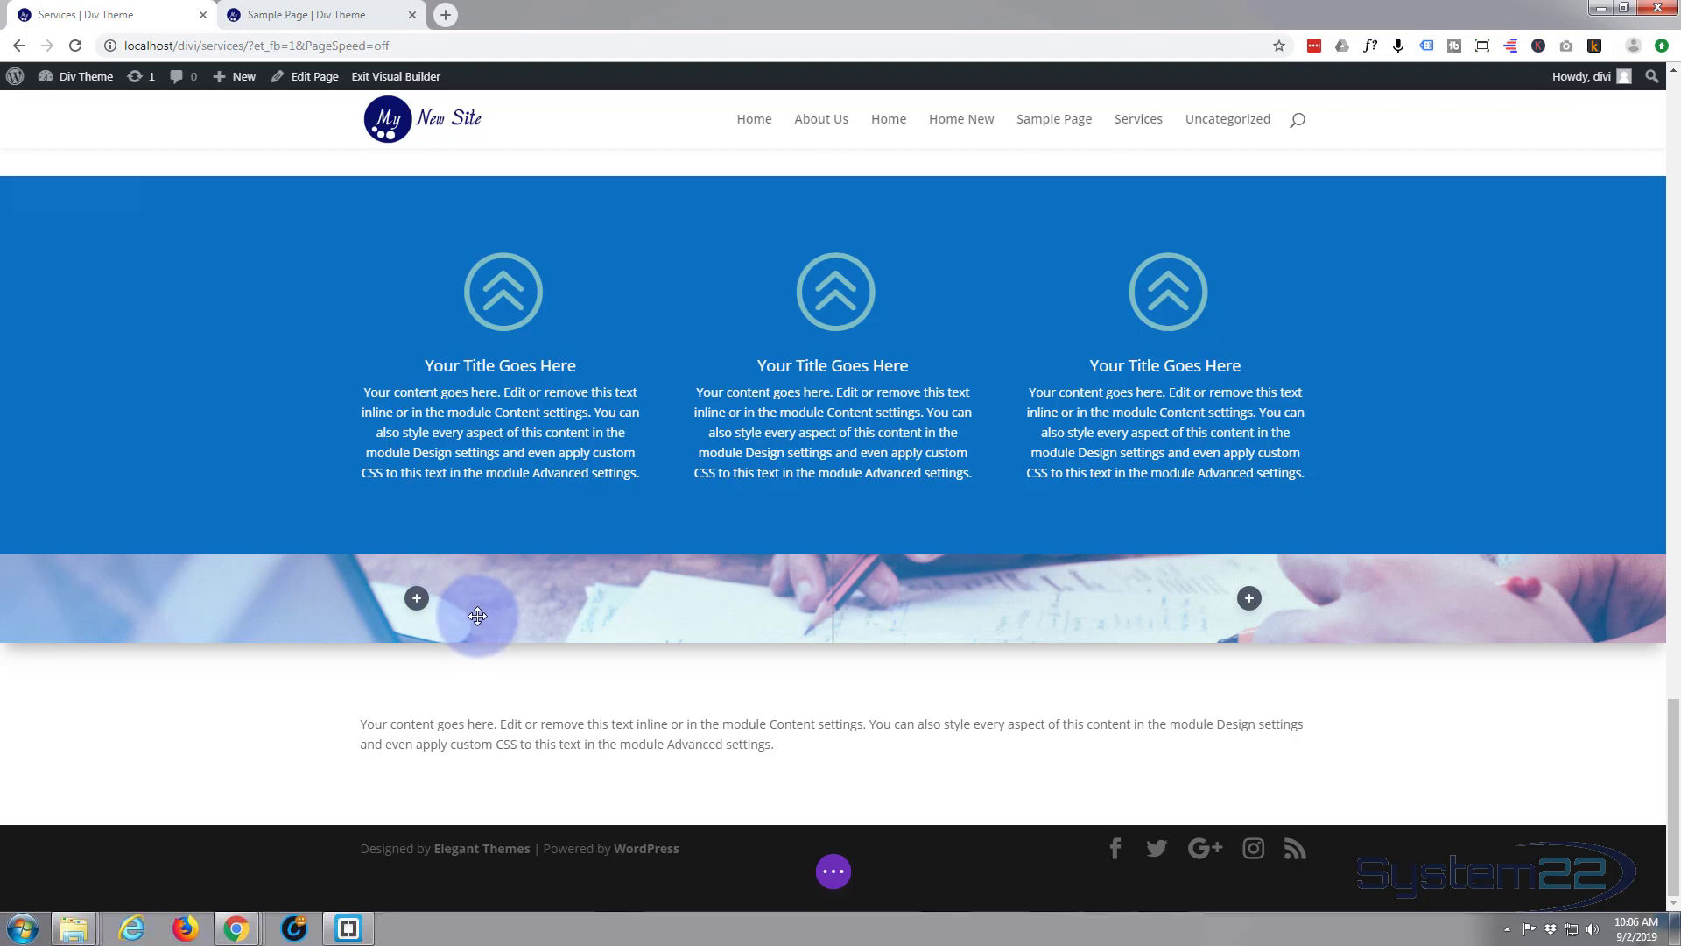
# Preview the page in tablet view and examine how the photo row's two columns stack.
pyautogui.moveTo(476, 604)
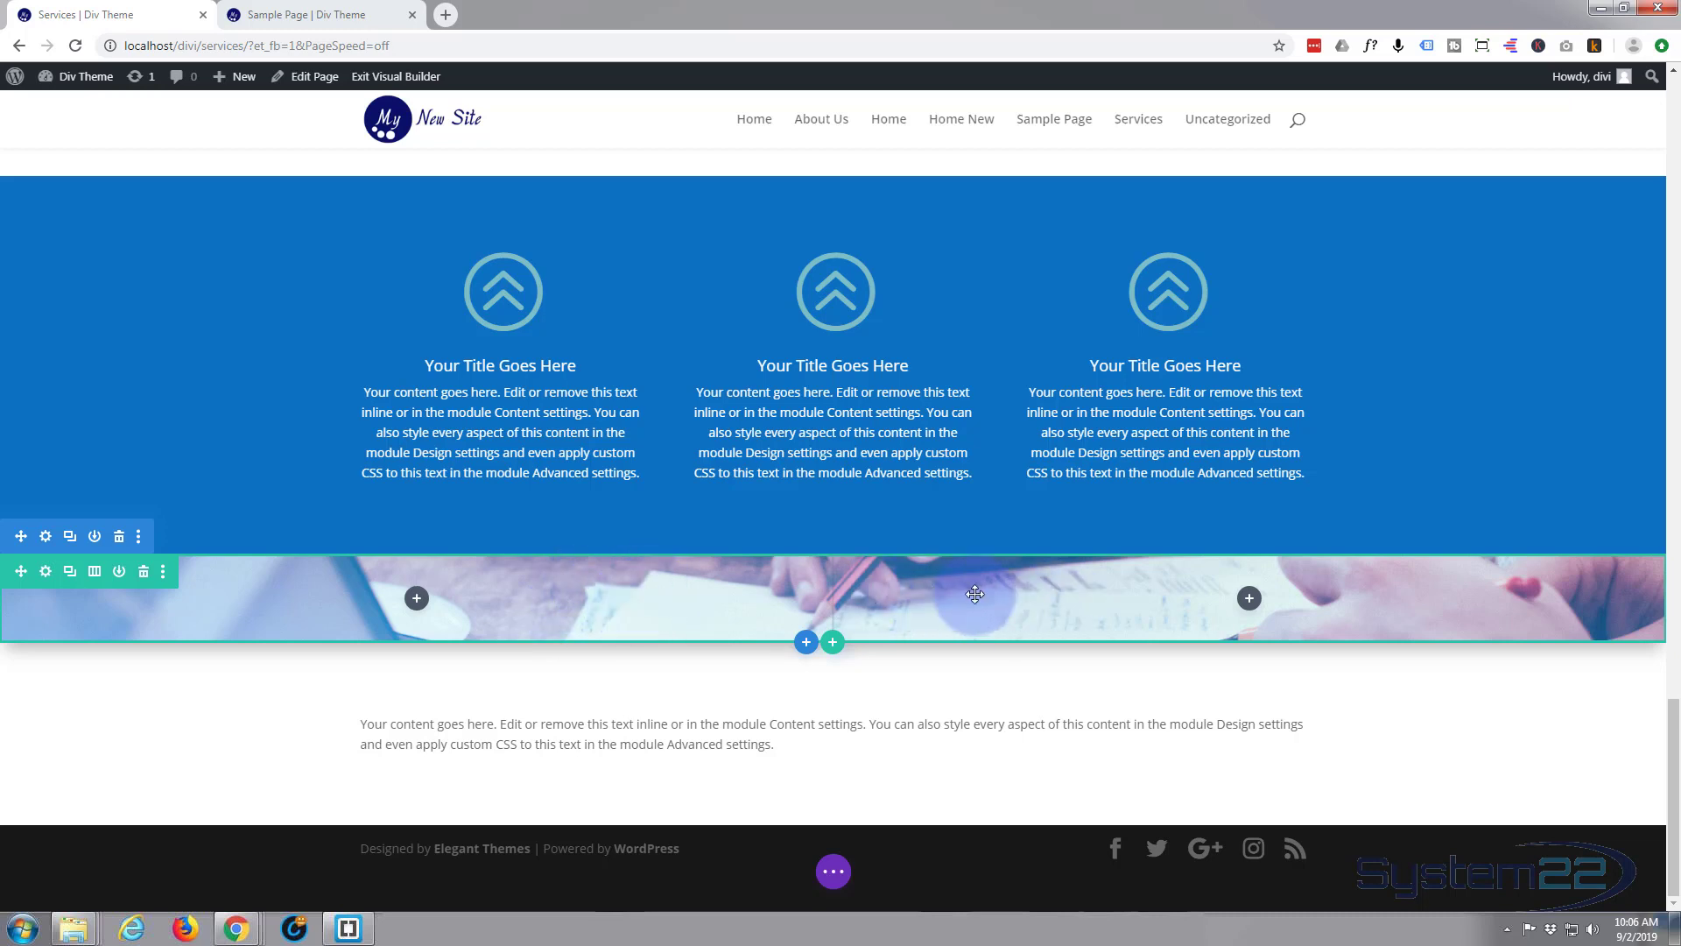
pyautogui.click(833, 874)
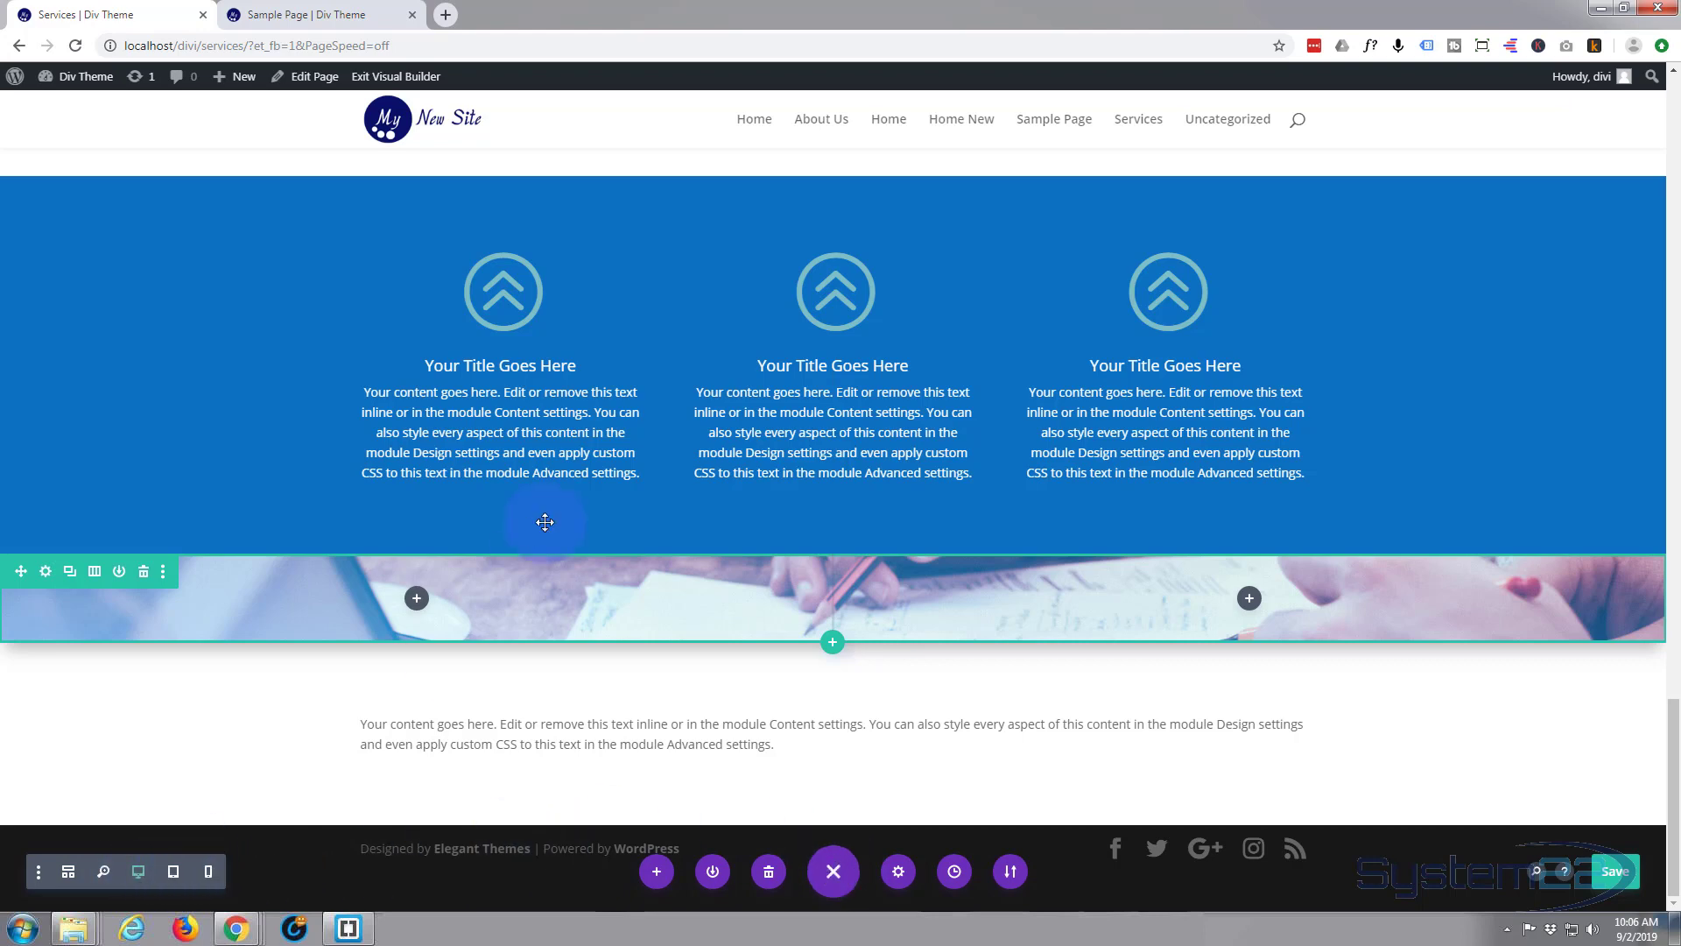
pyautogui.click(174, 872)
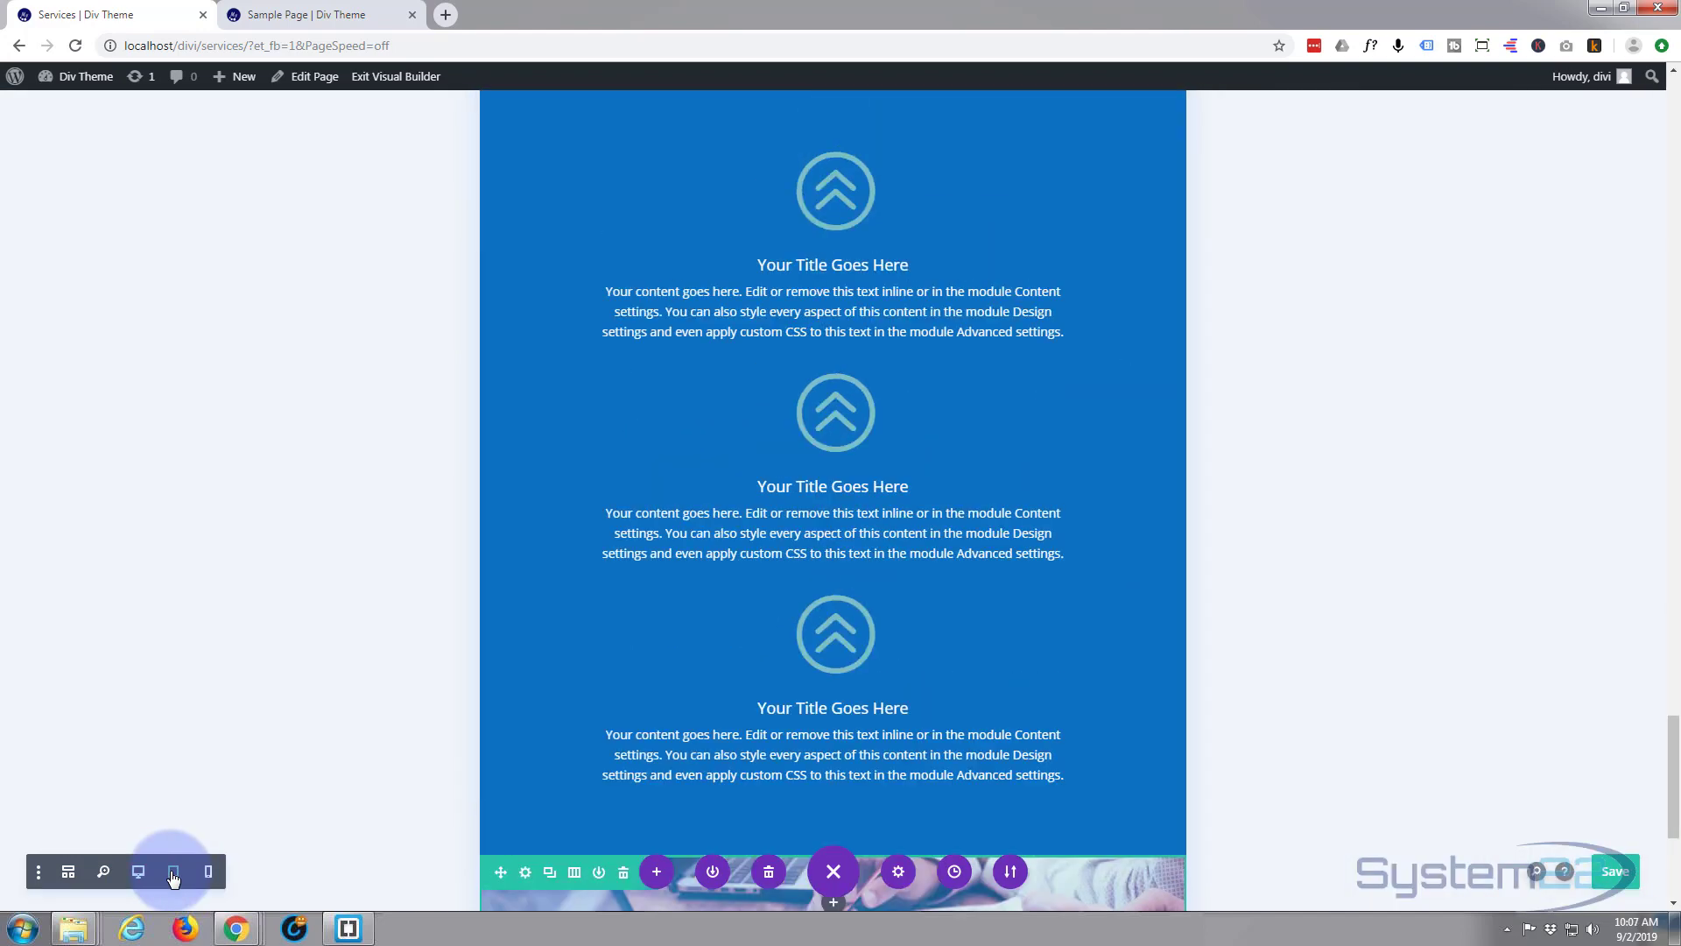
pyautogui.scroll(-3, 747, 632)
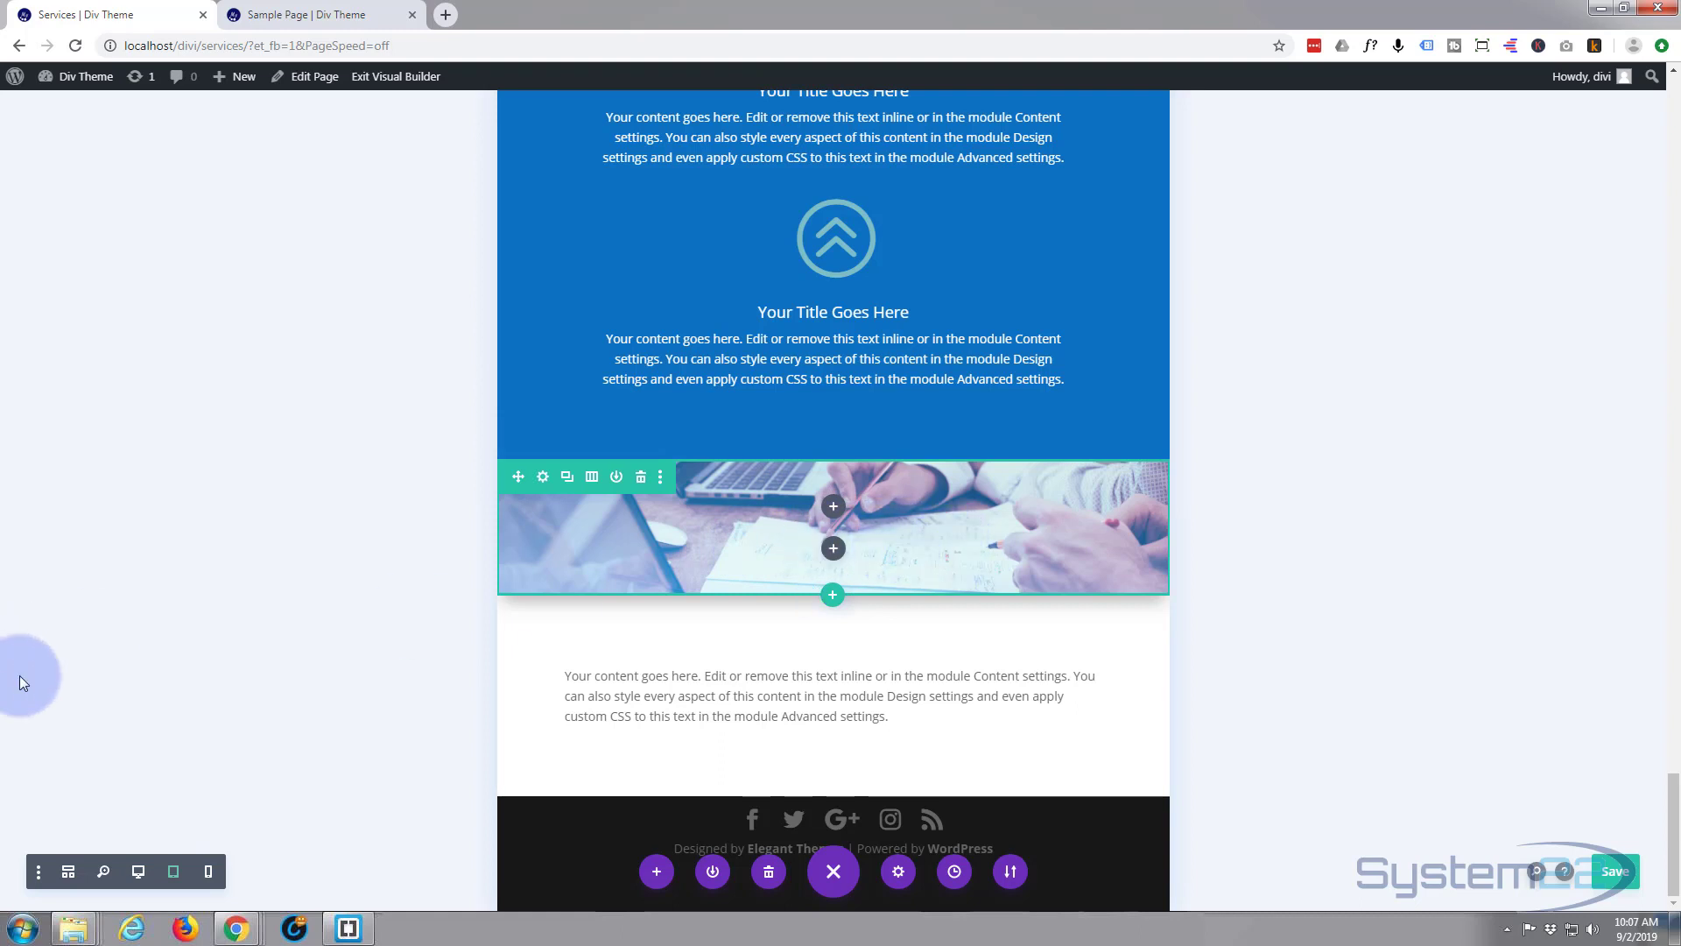
# Return to the desktop view and add the custom CSS display:flex; to the photo row's main element, saving the row settings.
pyautogui.click(138, 872)
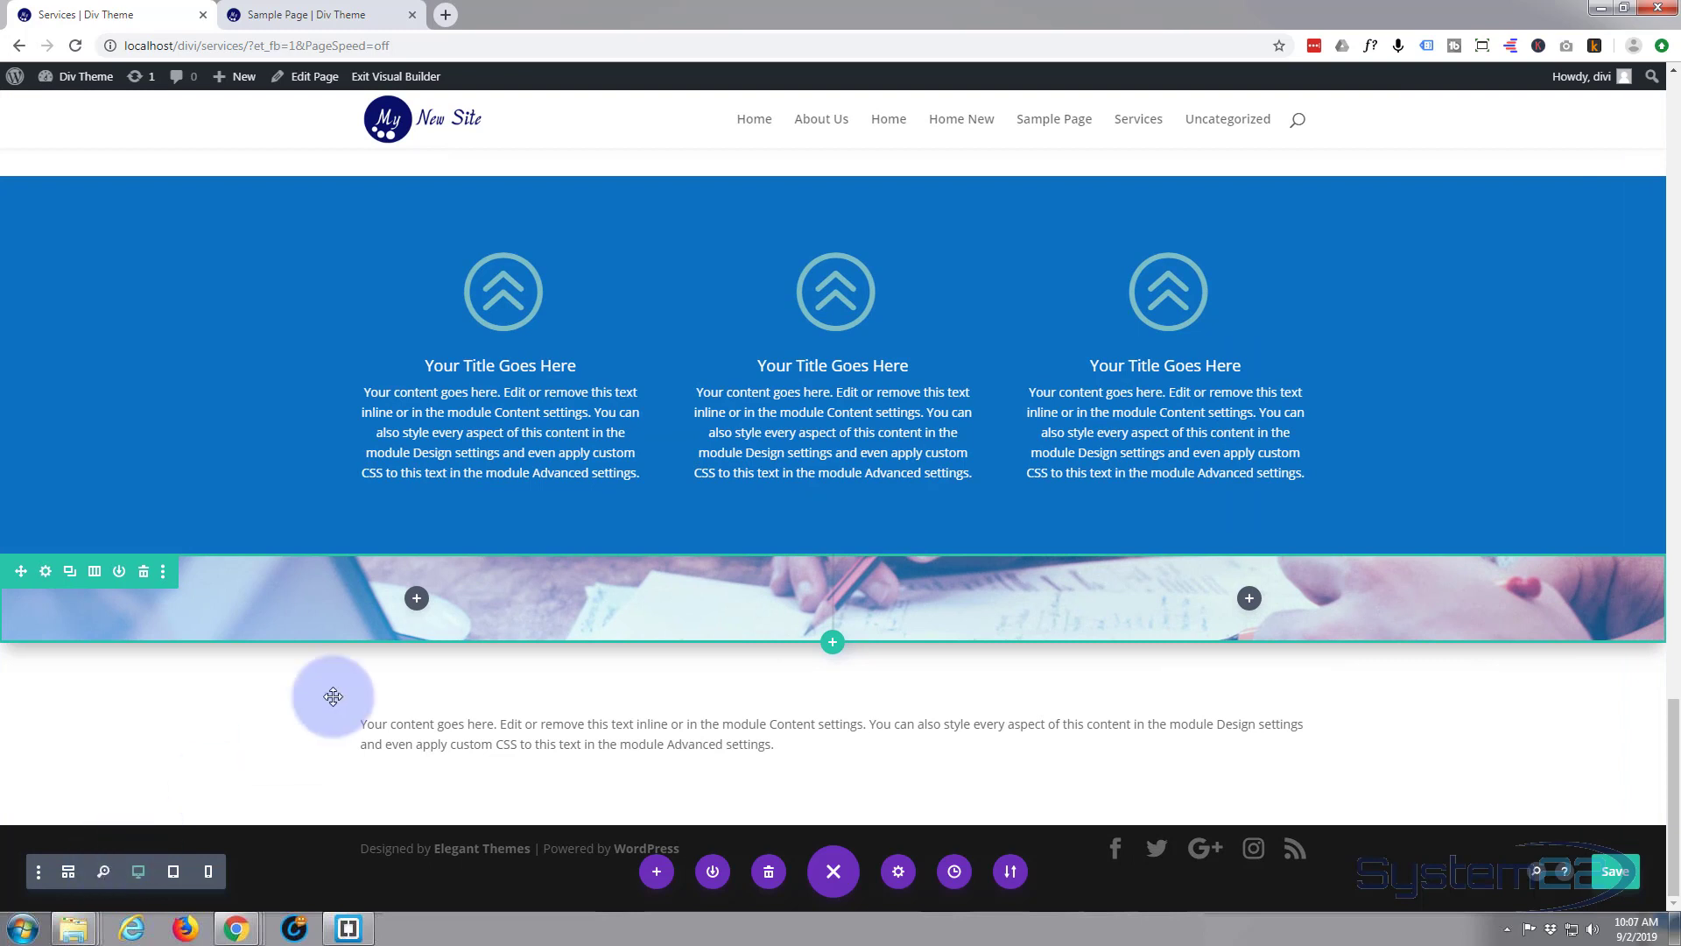
pyautogui.click(46, 573)
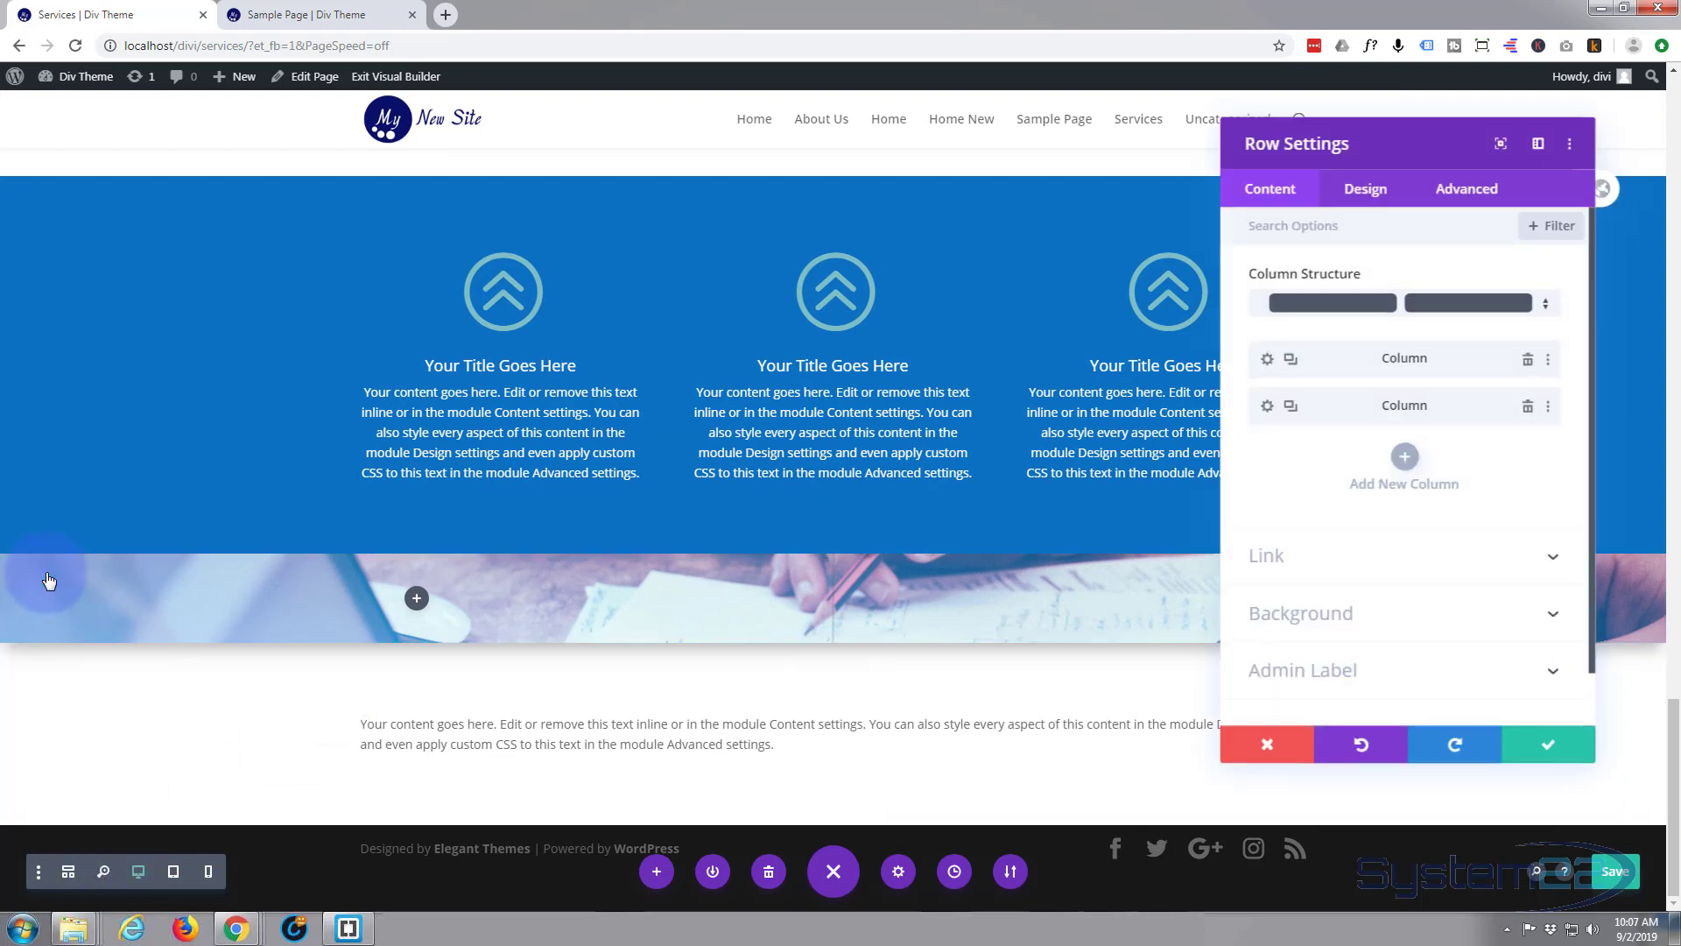
pyautogui.click(1464, 213)
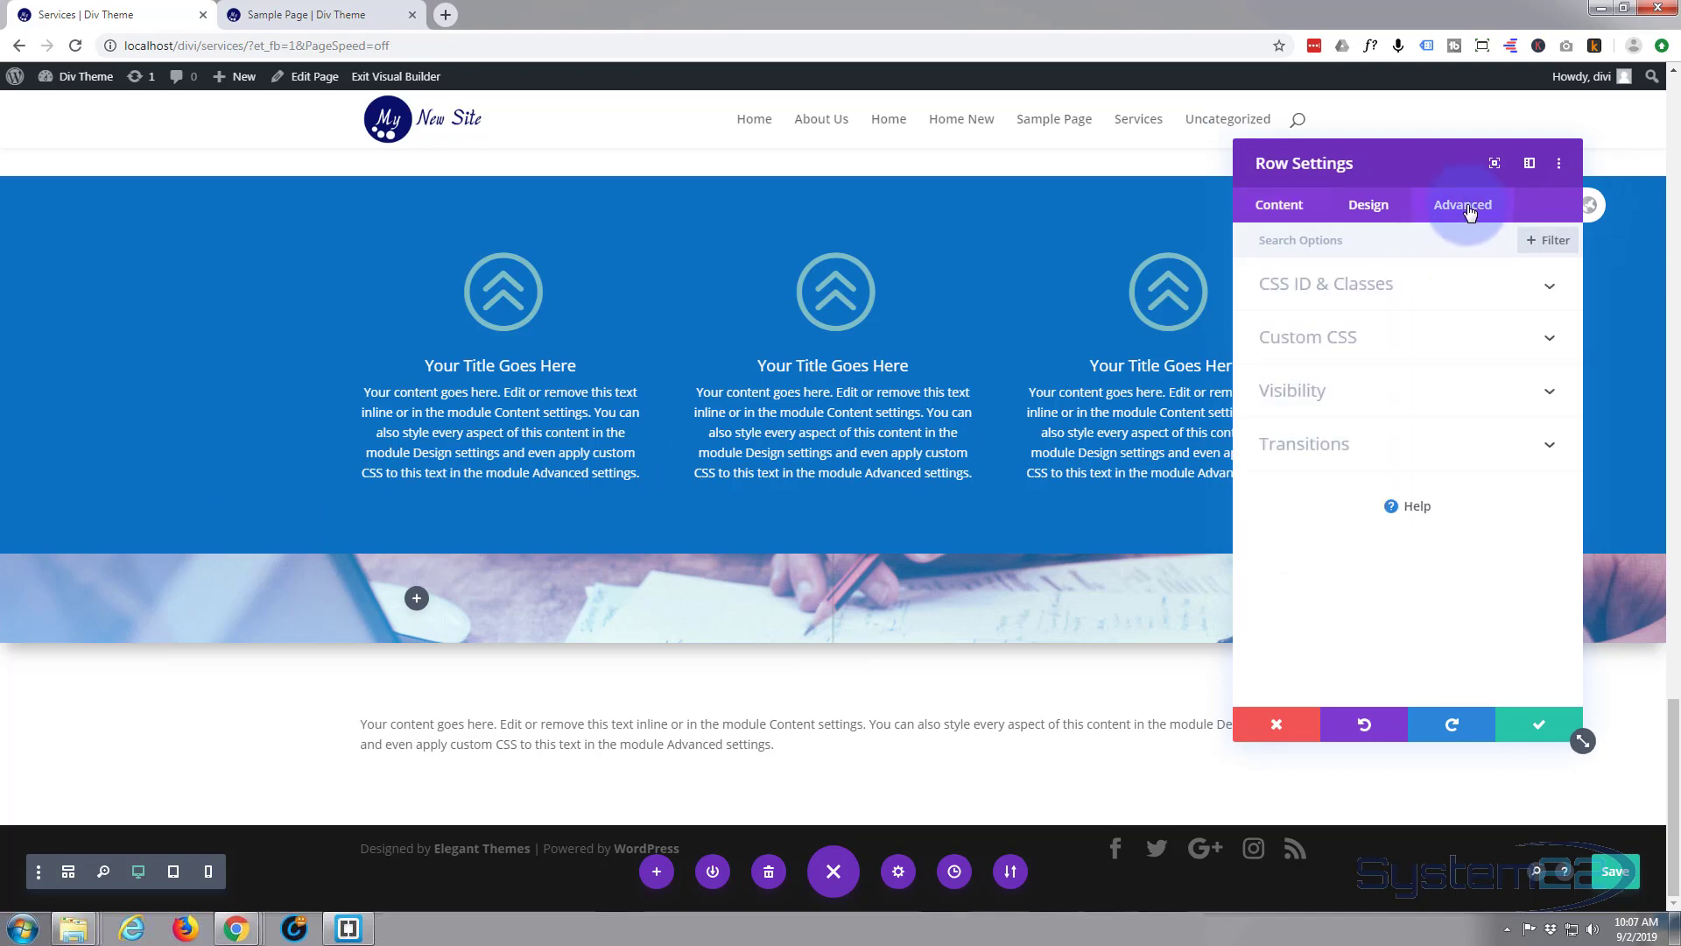
pyautogui.click(1428, 341)
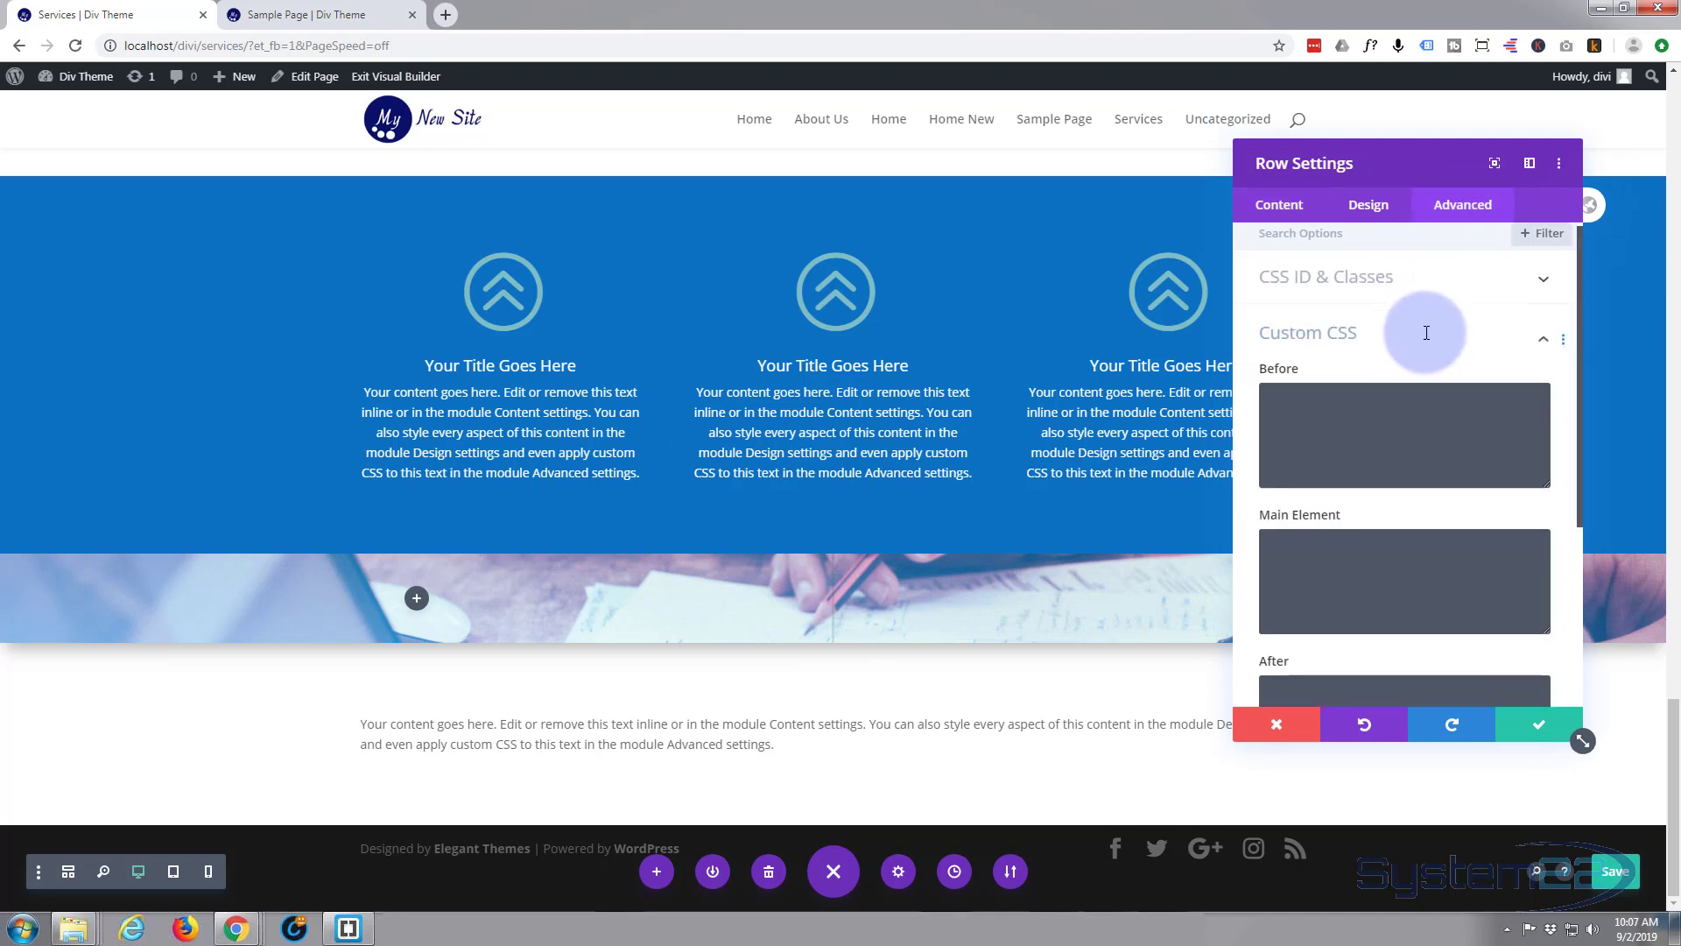
pyautogui.click(1315, 493)
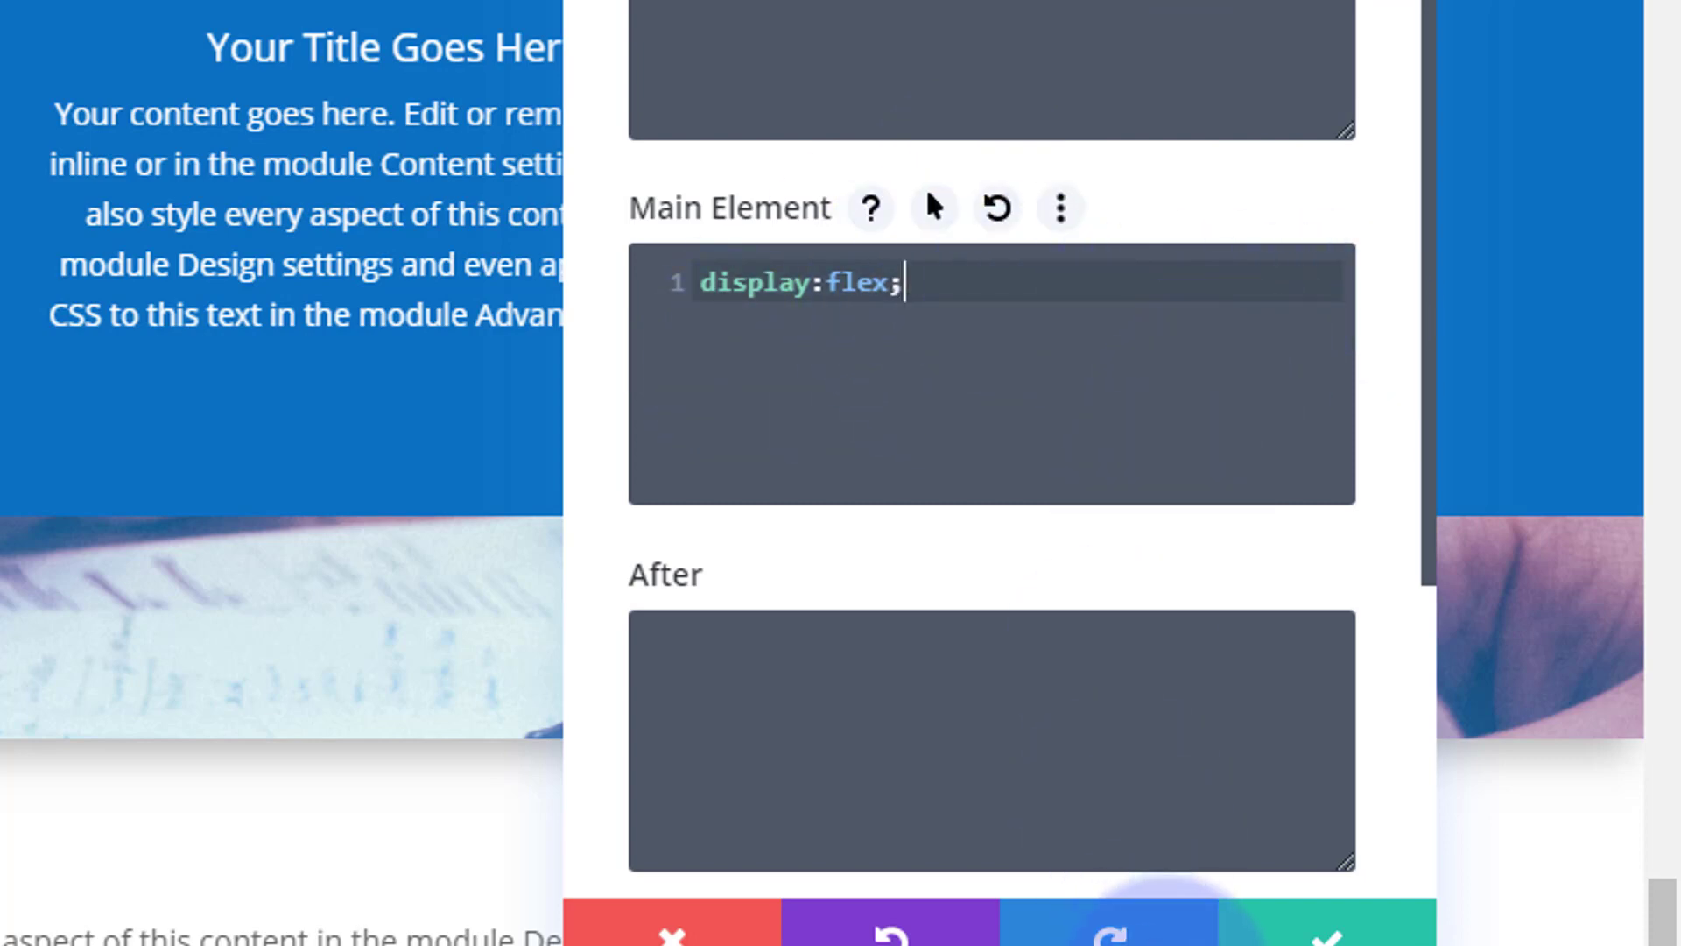
pyautogui.click(1329, 935)
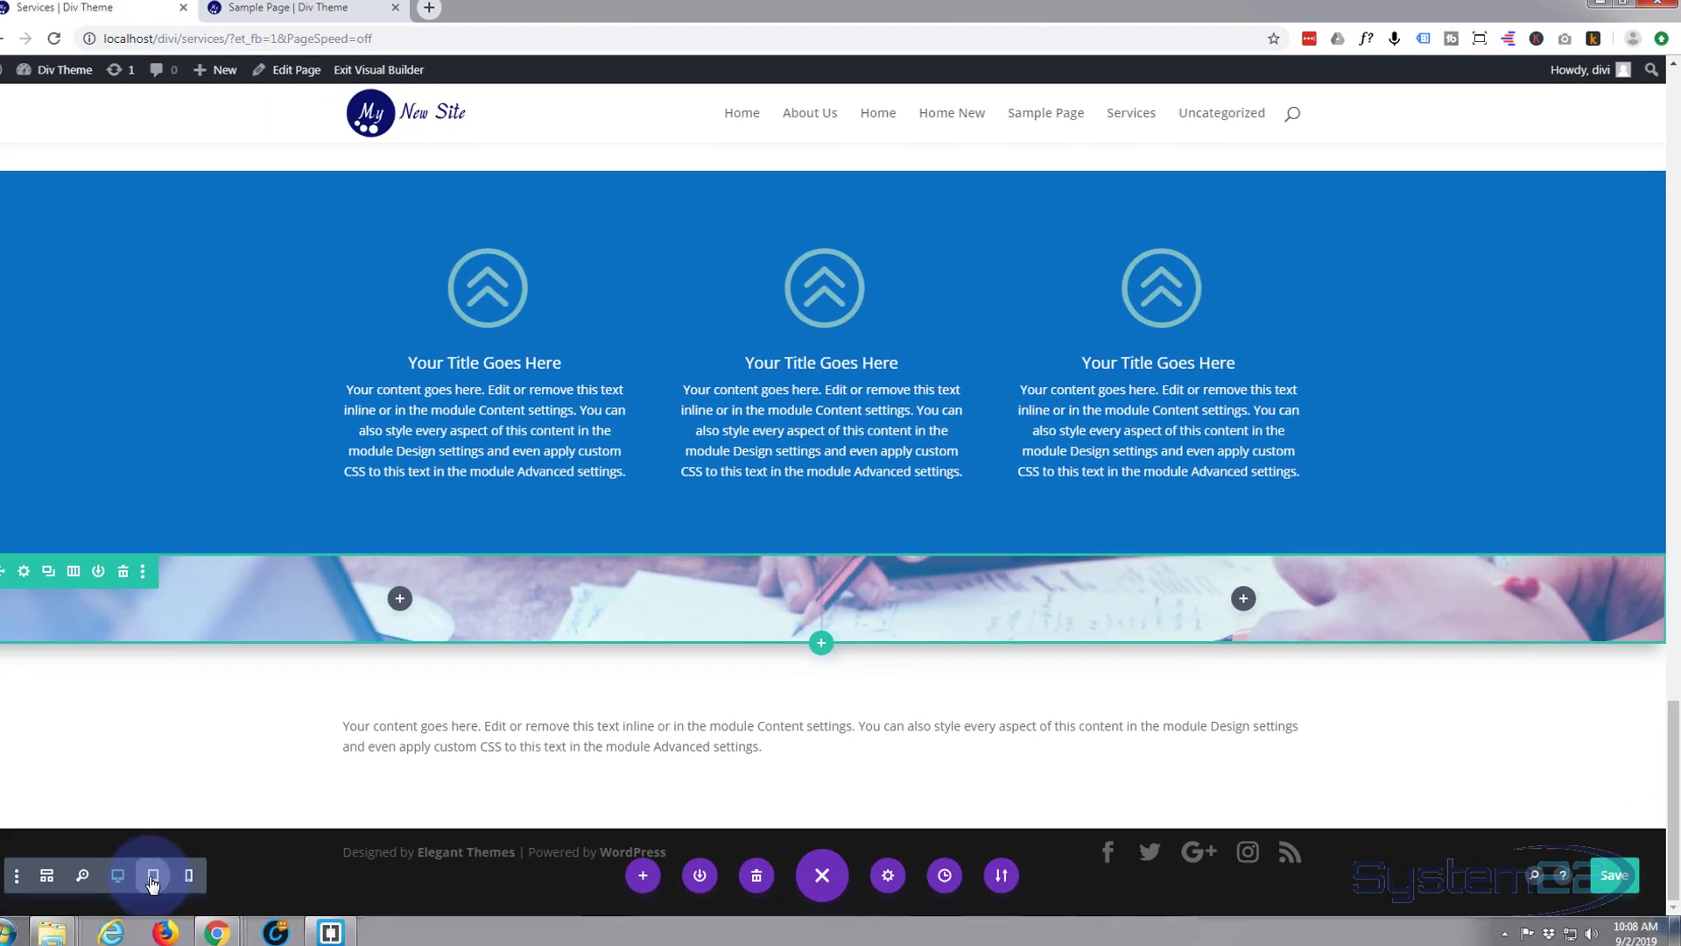
# Preview the photo row in tablet and phone views to examine its column layout, and return to the desktop view.
pyautogui.click(172, 872)
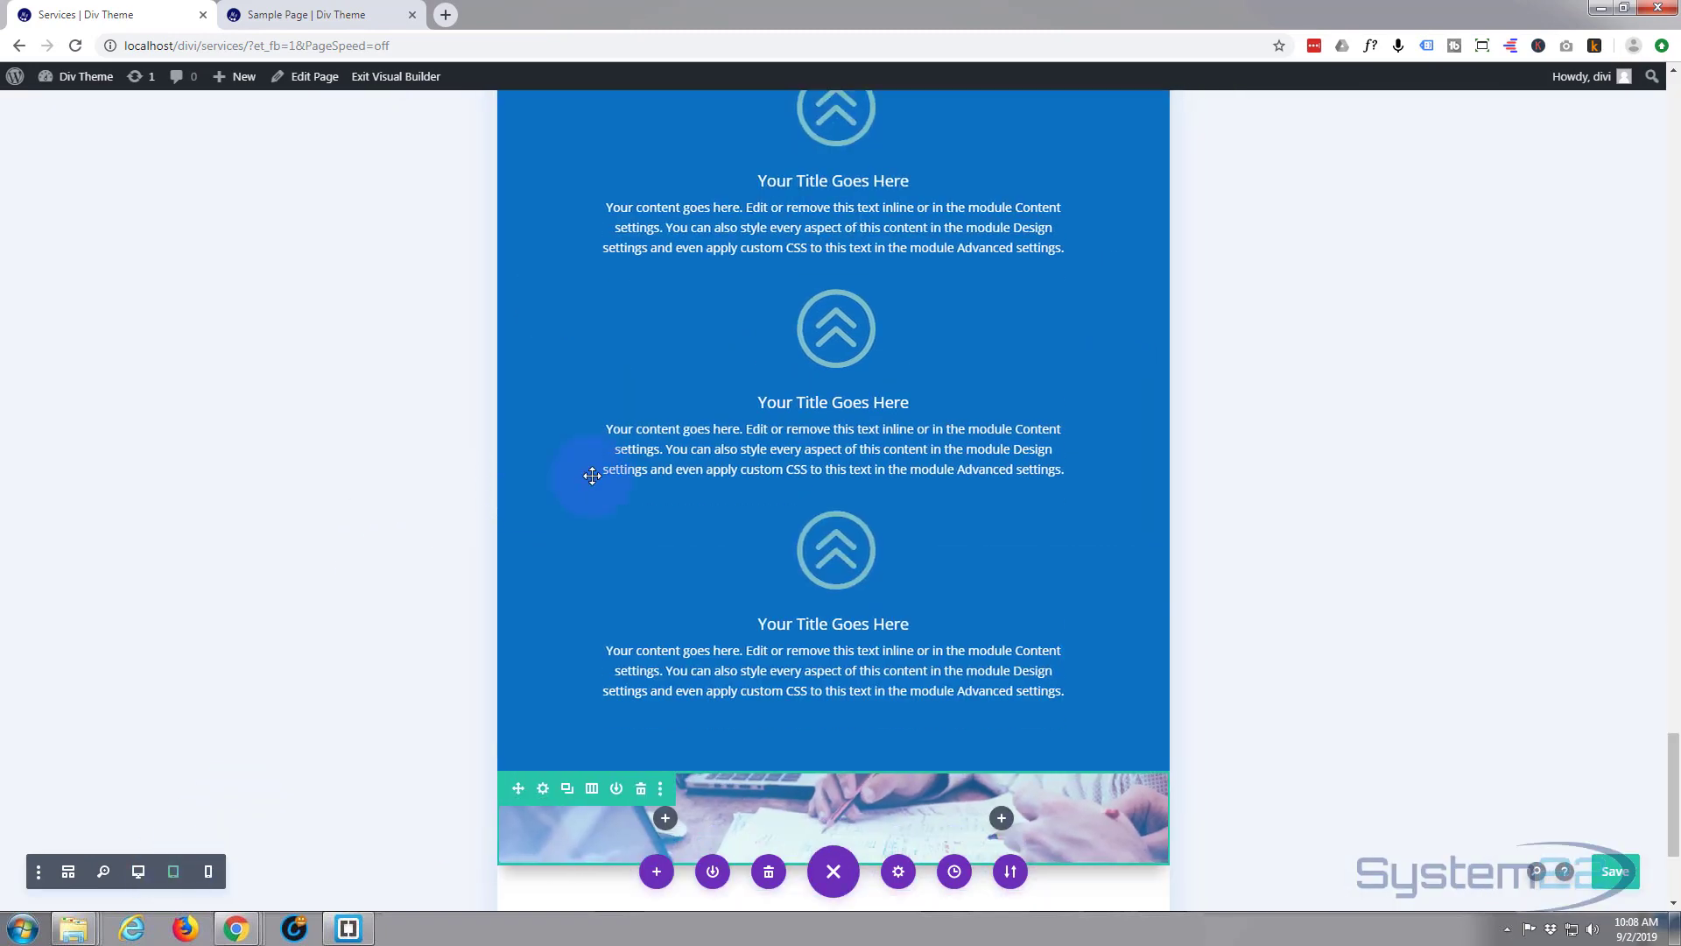
pyautogui.scroll(-1, 596, 477)
pyautogui.scroll(-2, 596, 477)
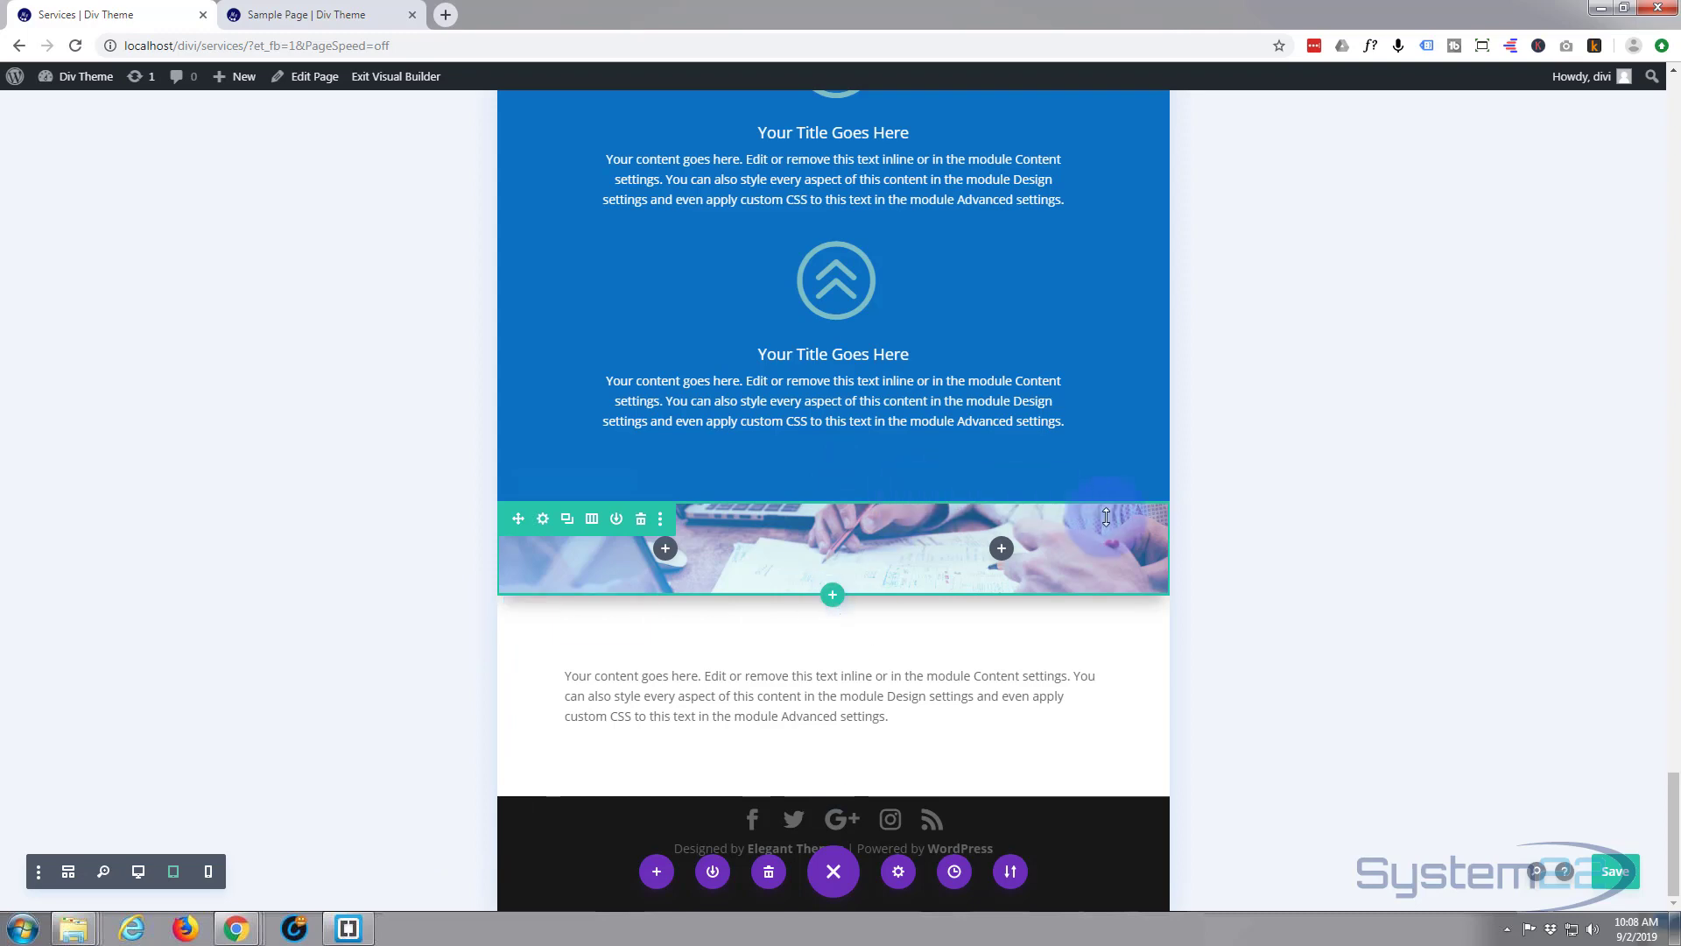
pyautogui.click(209, 873)
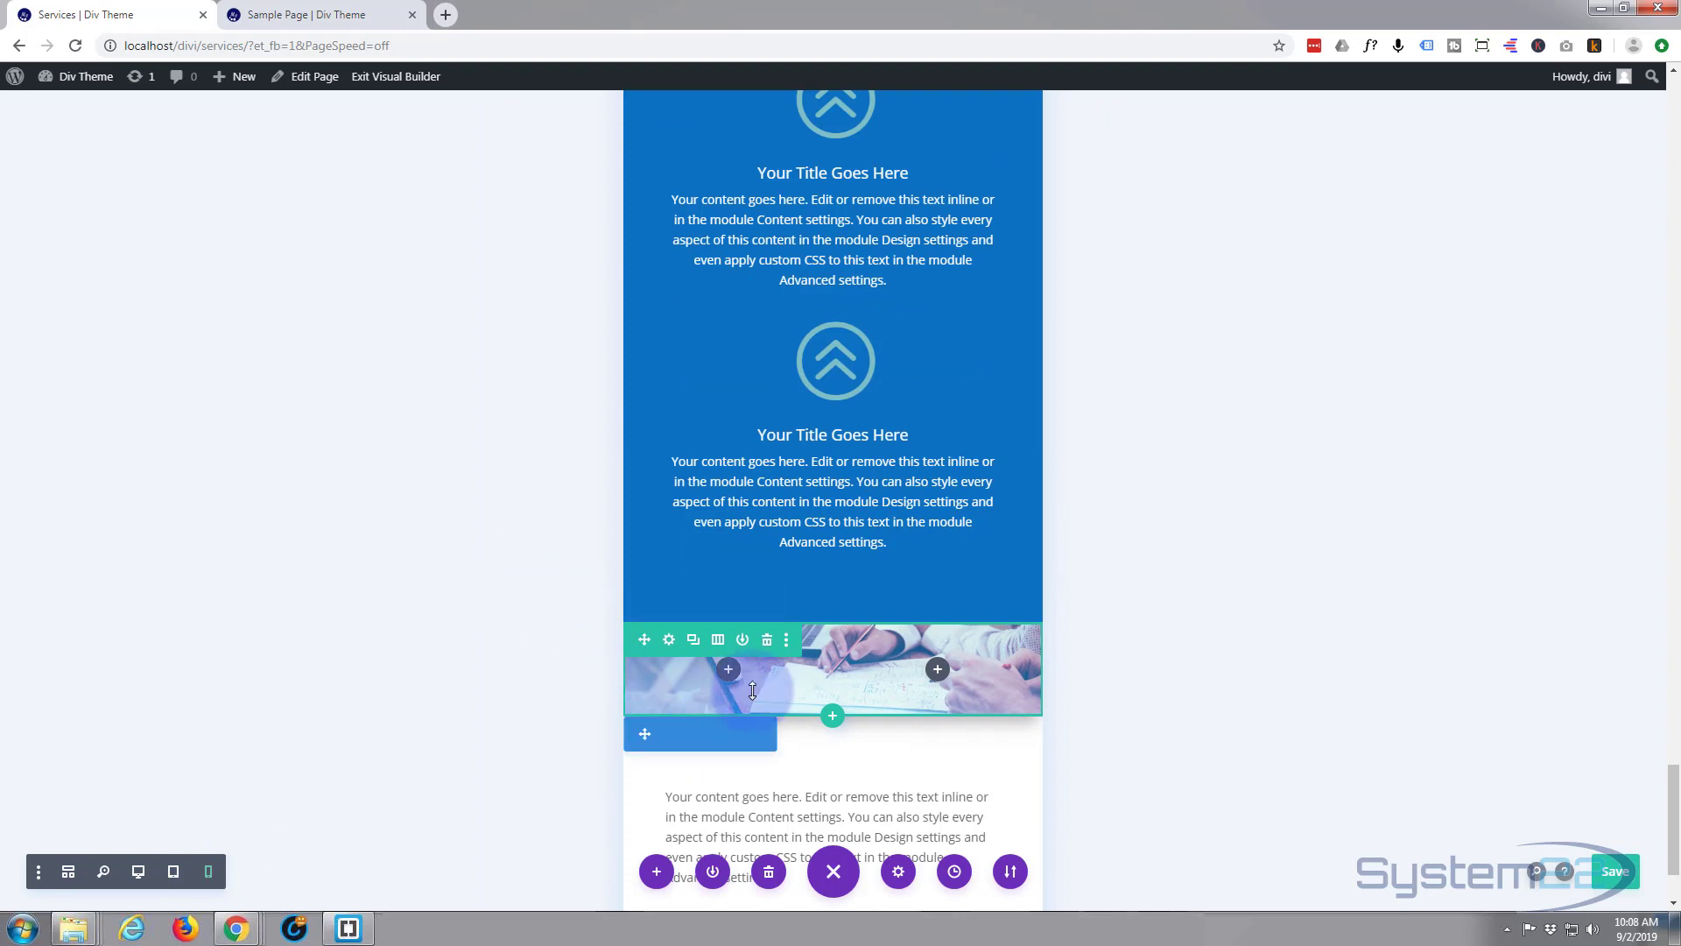
pyautogui.click(138, 873)
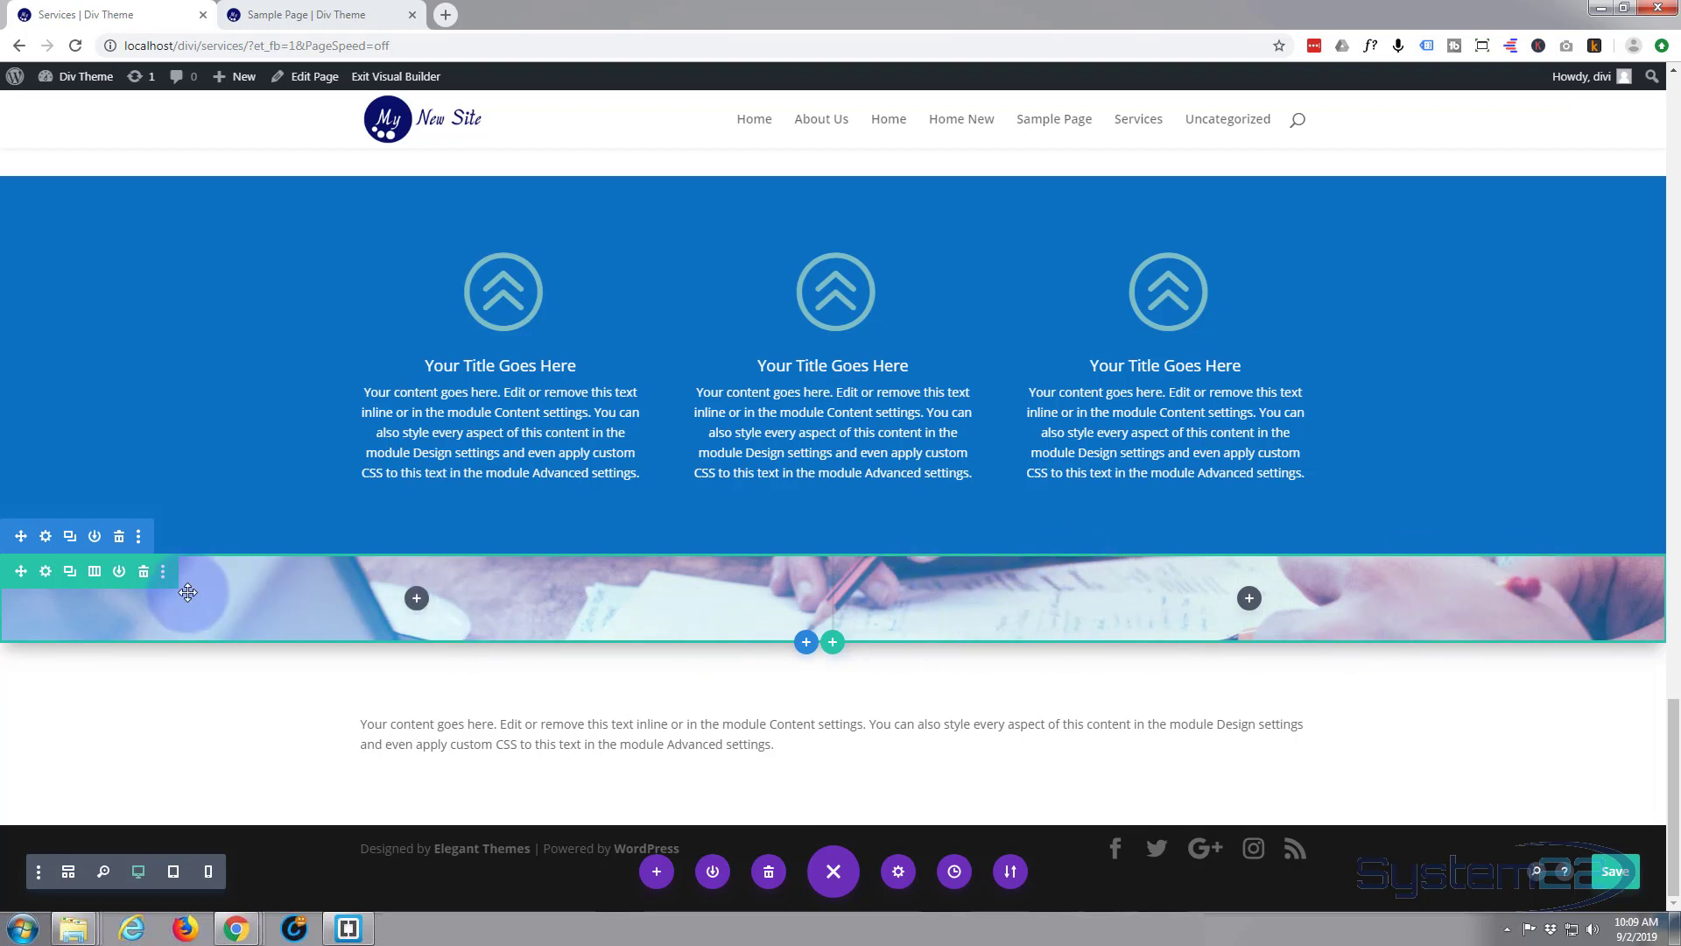
# Give the photo row's second column a white background color and save the column settings.
pyautogui.click(46, 572)
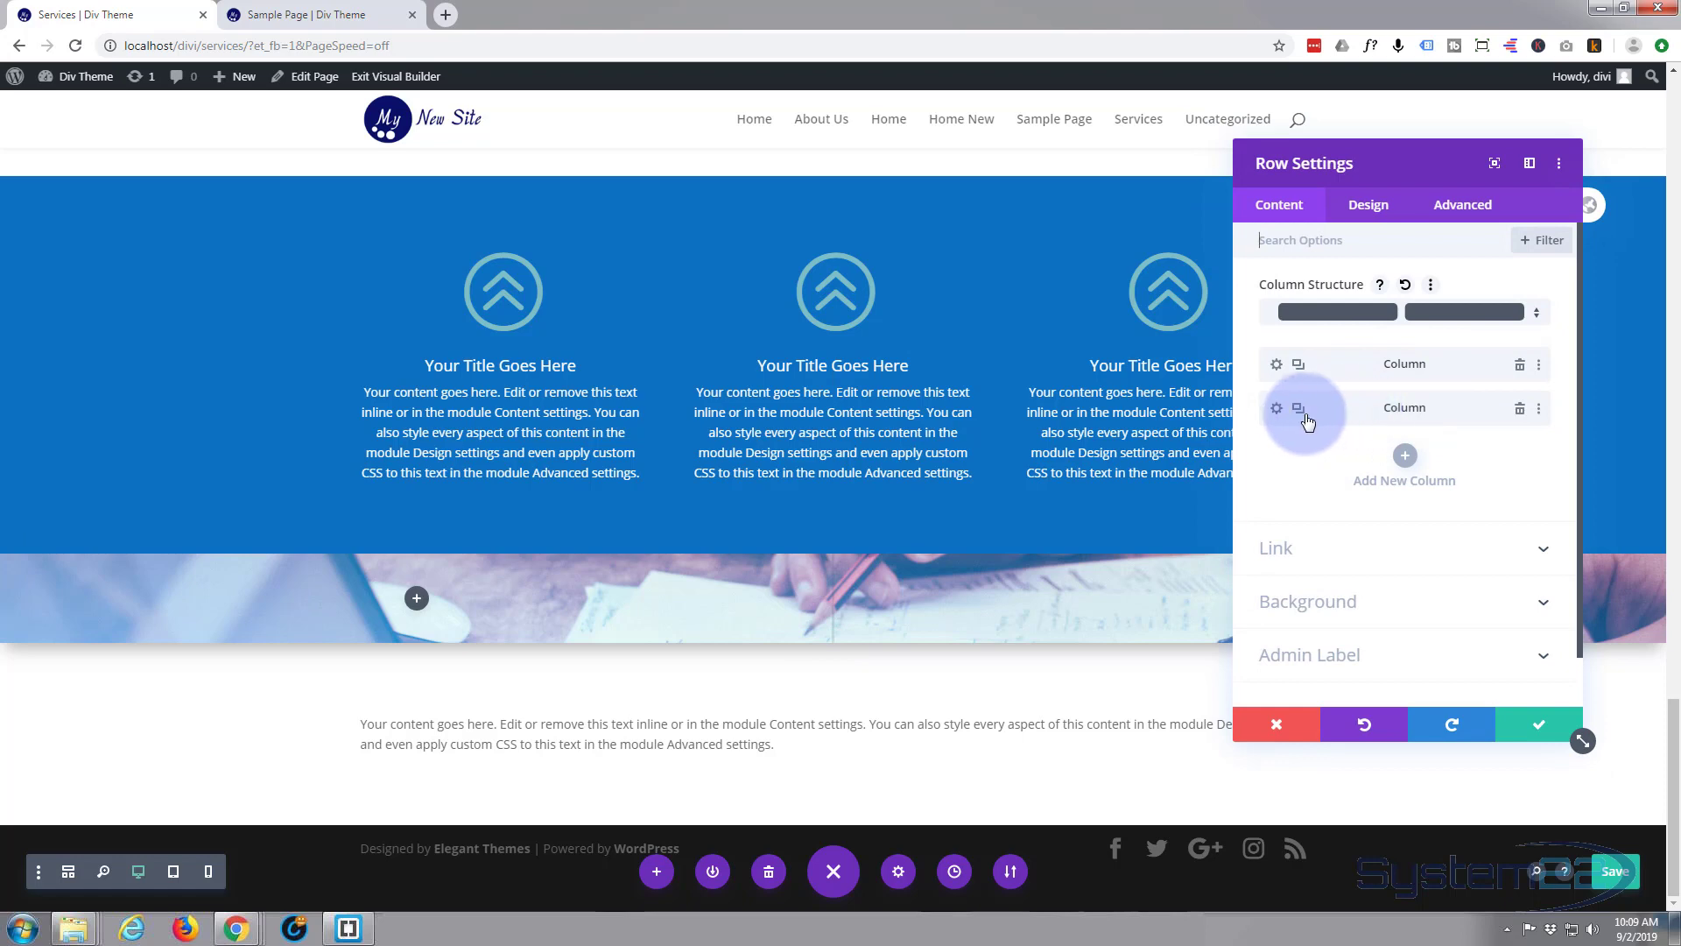
pyautogui.click(1275, 410)
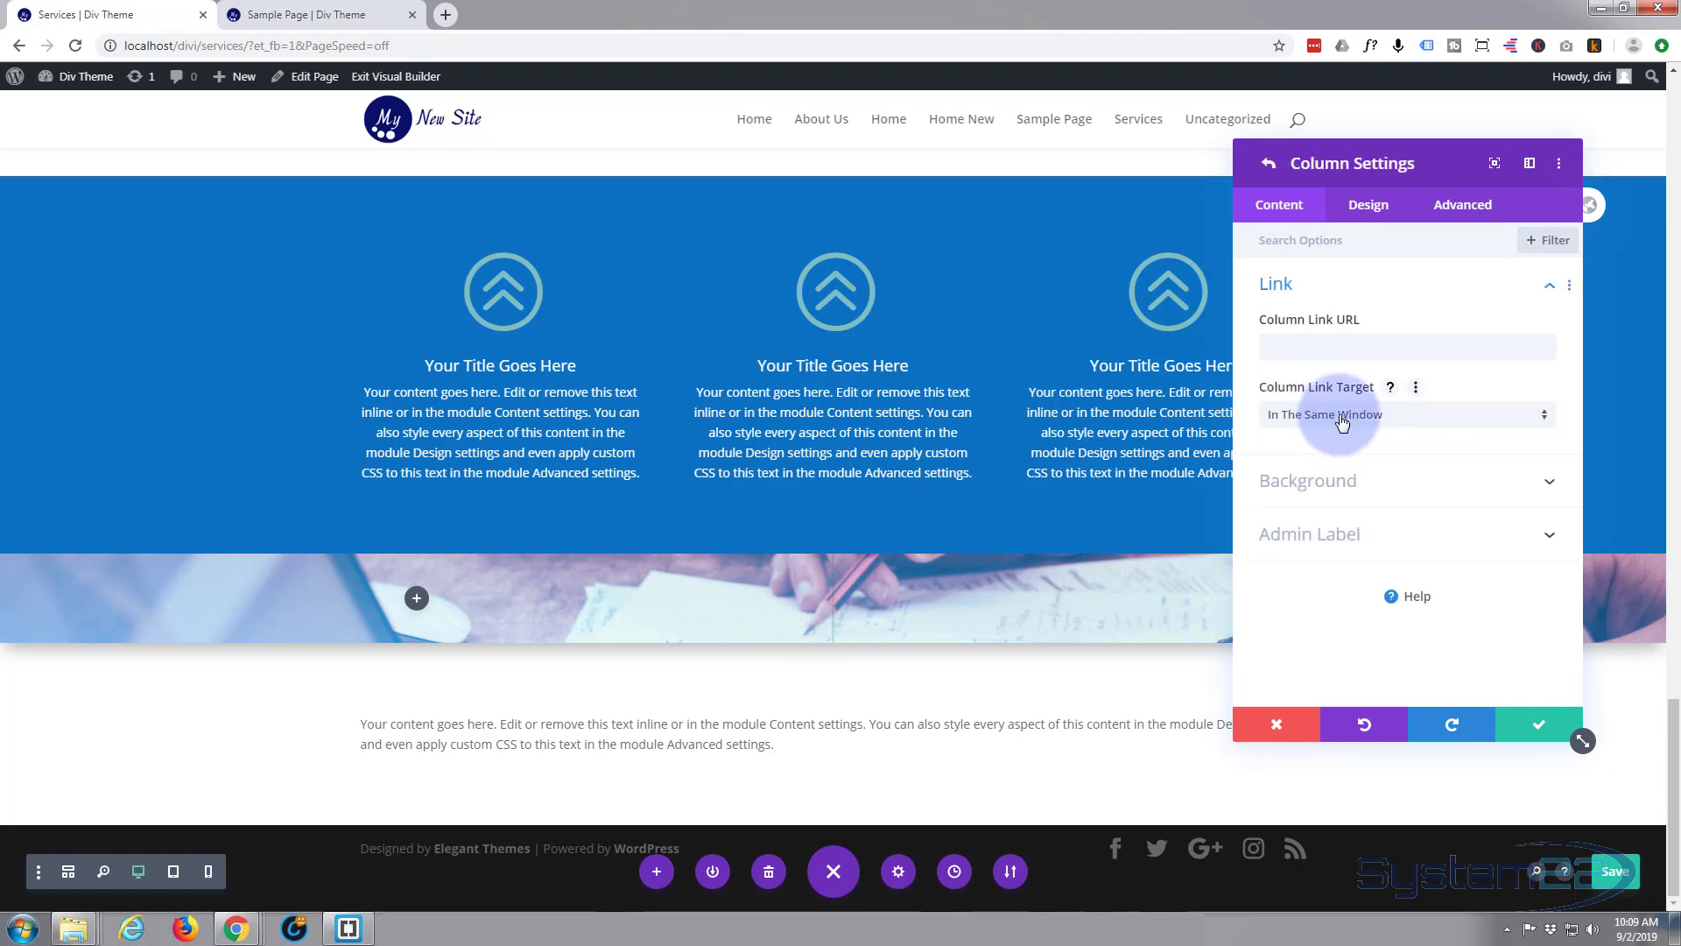
pyautogui.click(1432, 486)
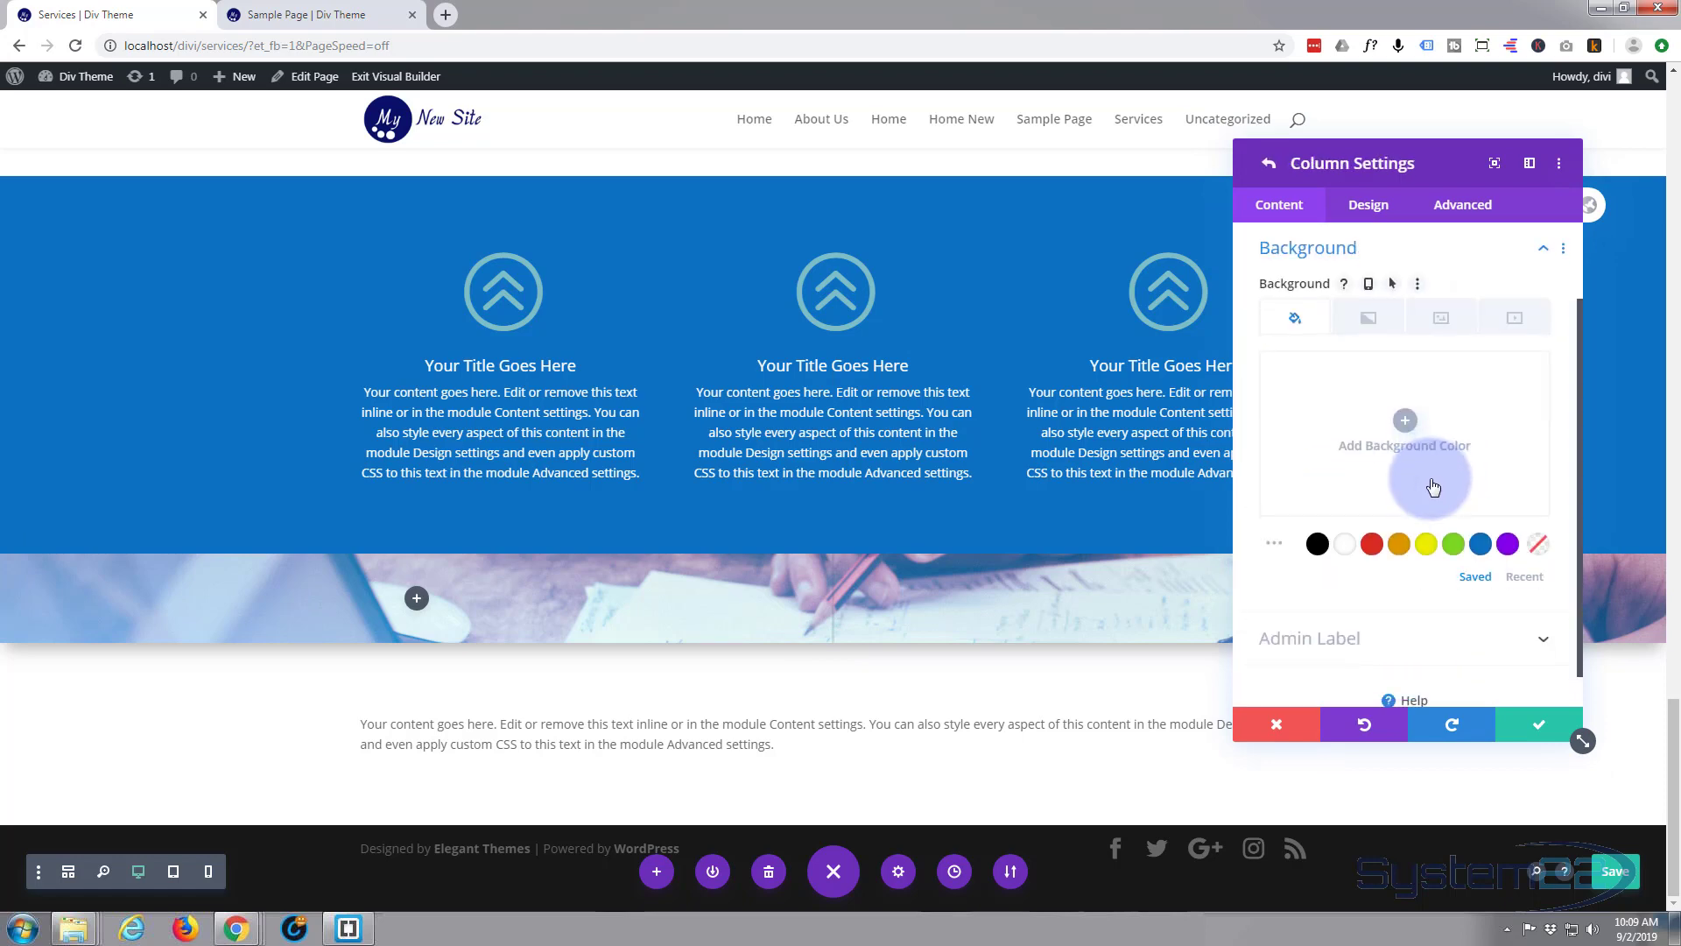
pyautogui.click(1345, 546)
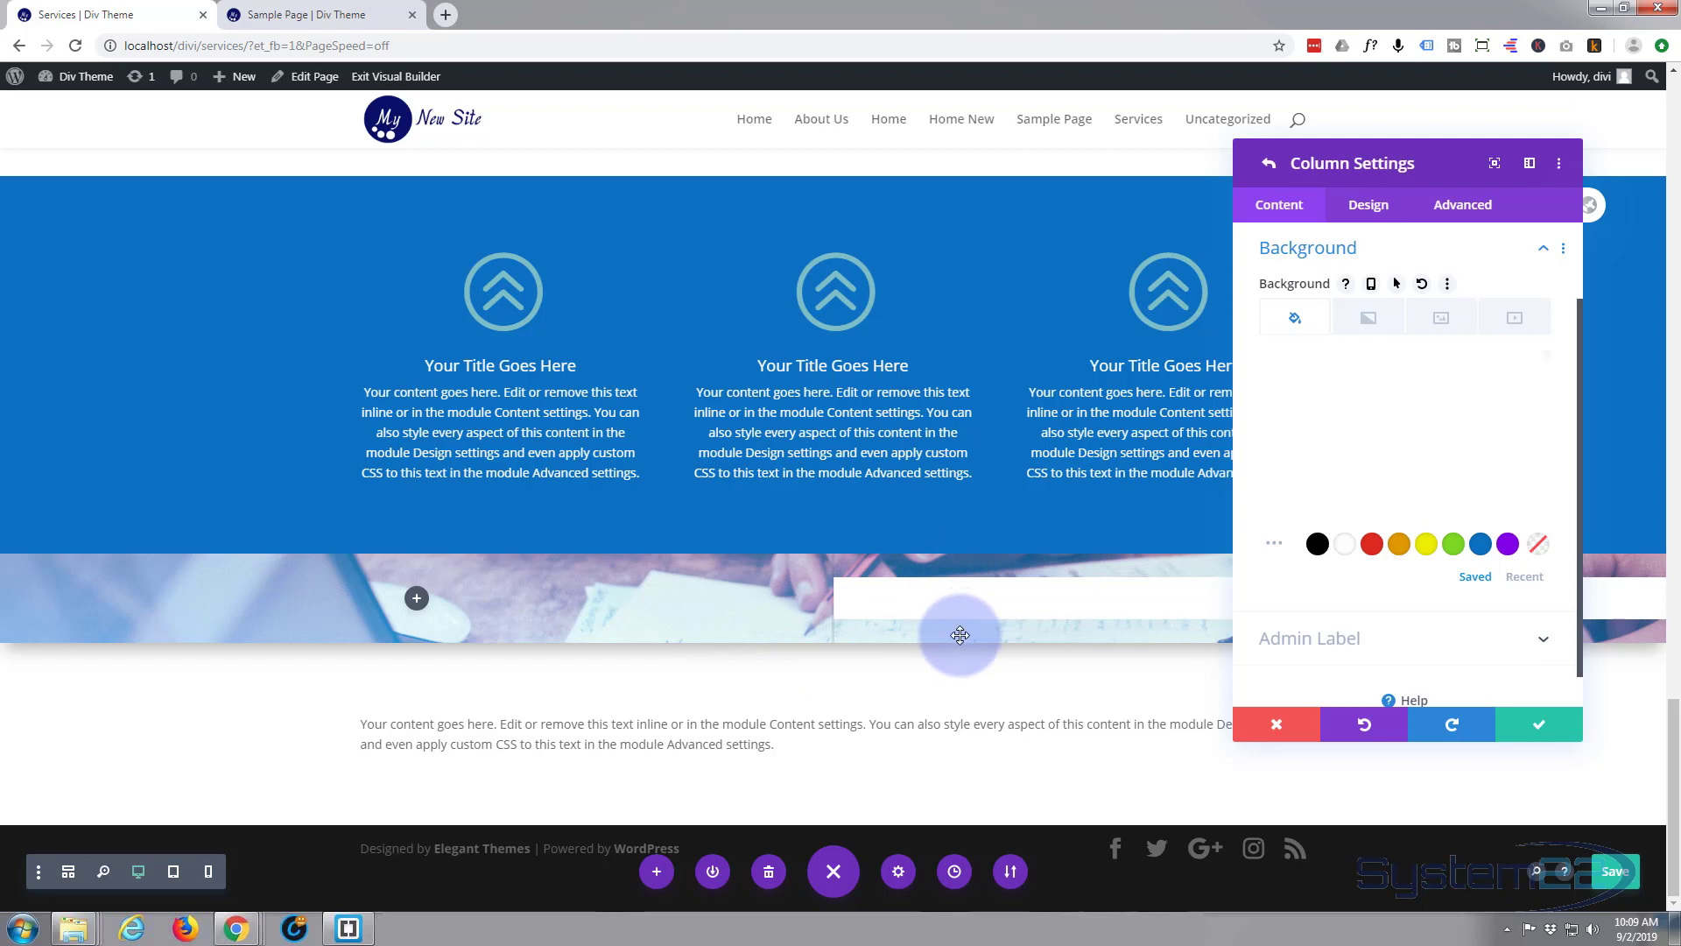
pyautogui.click(1542, 729)
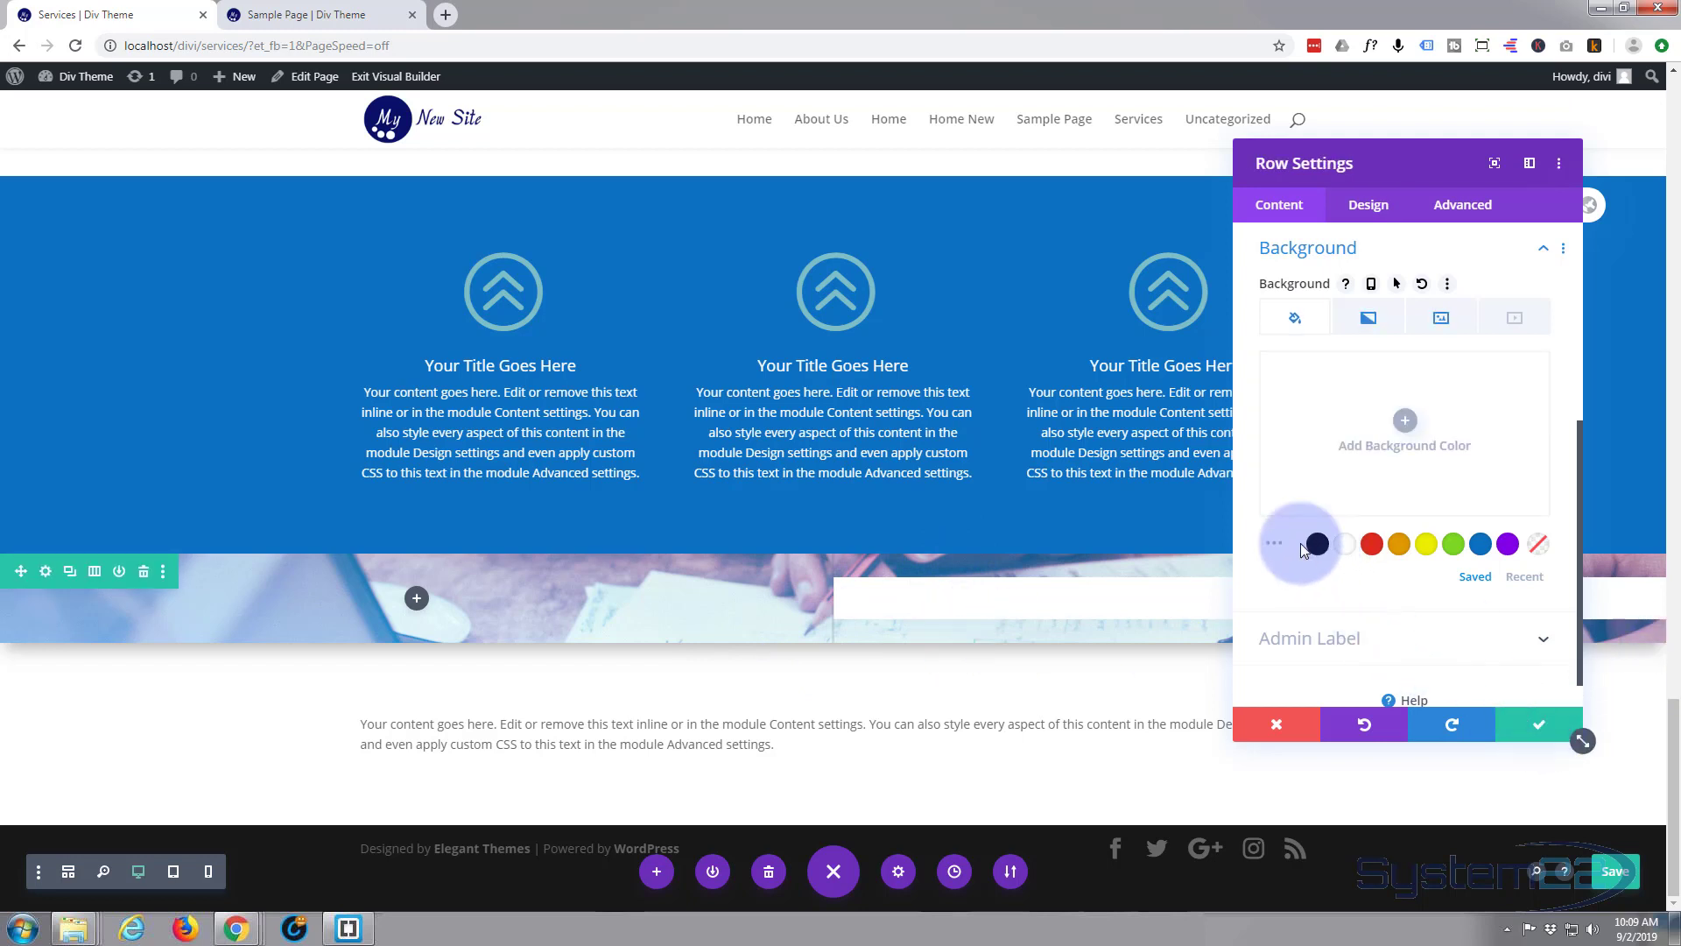
# Set the photo row's top and bottom padding to 0px.
pyautogui.scroll(-1, 1383, 462)
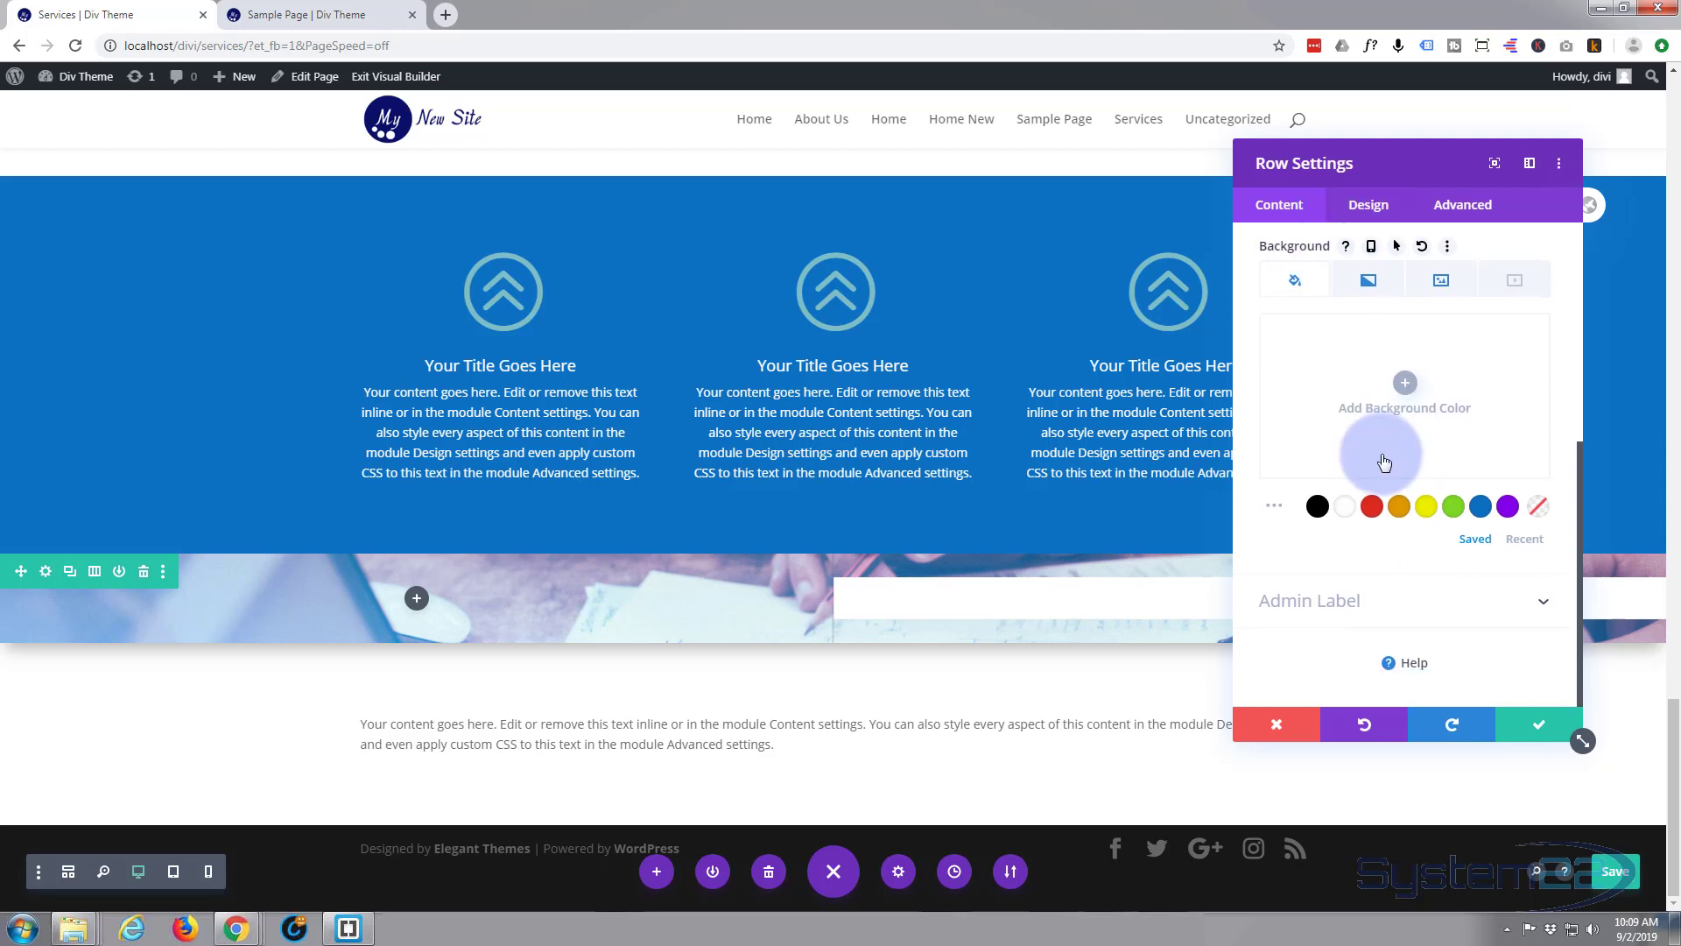
pyautogui.scroll(3, 1382, 462)
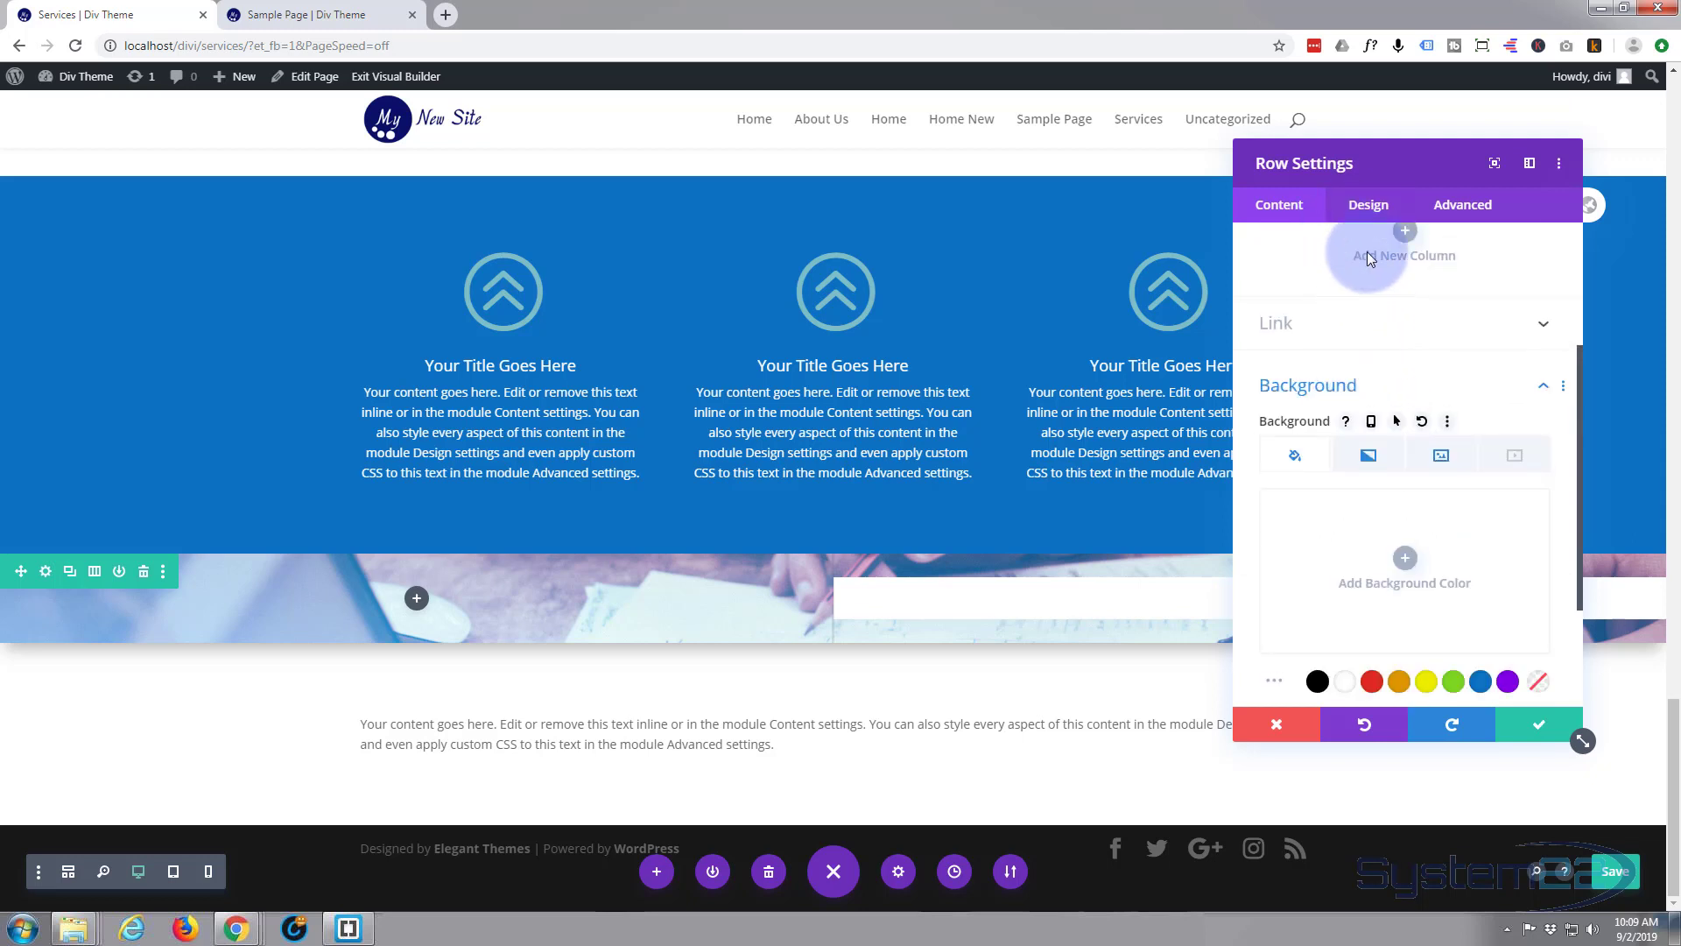
pyautogui.click(1368, 207)
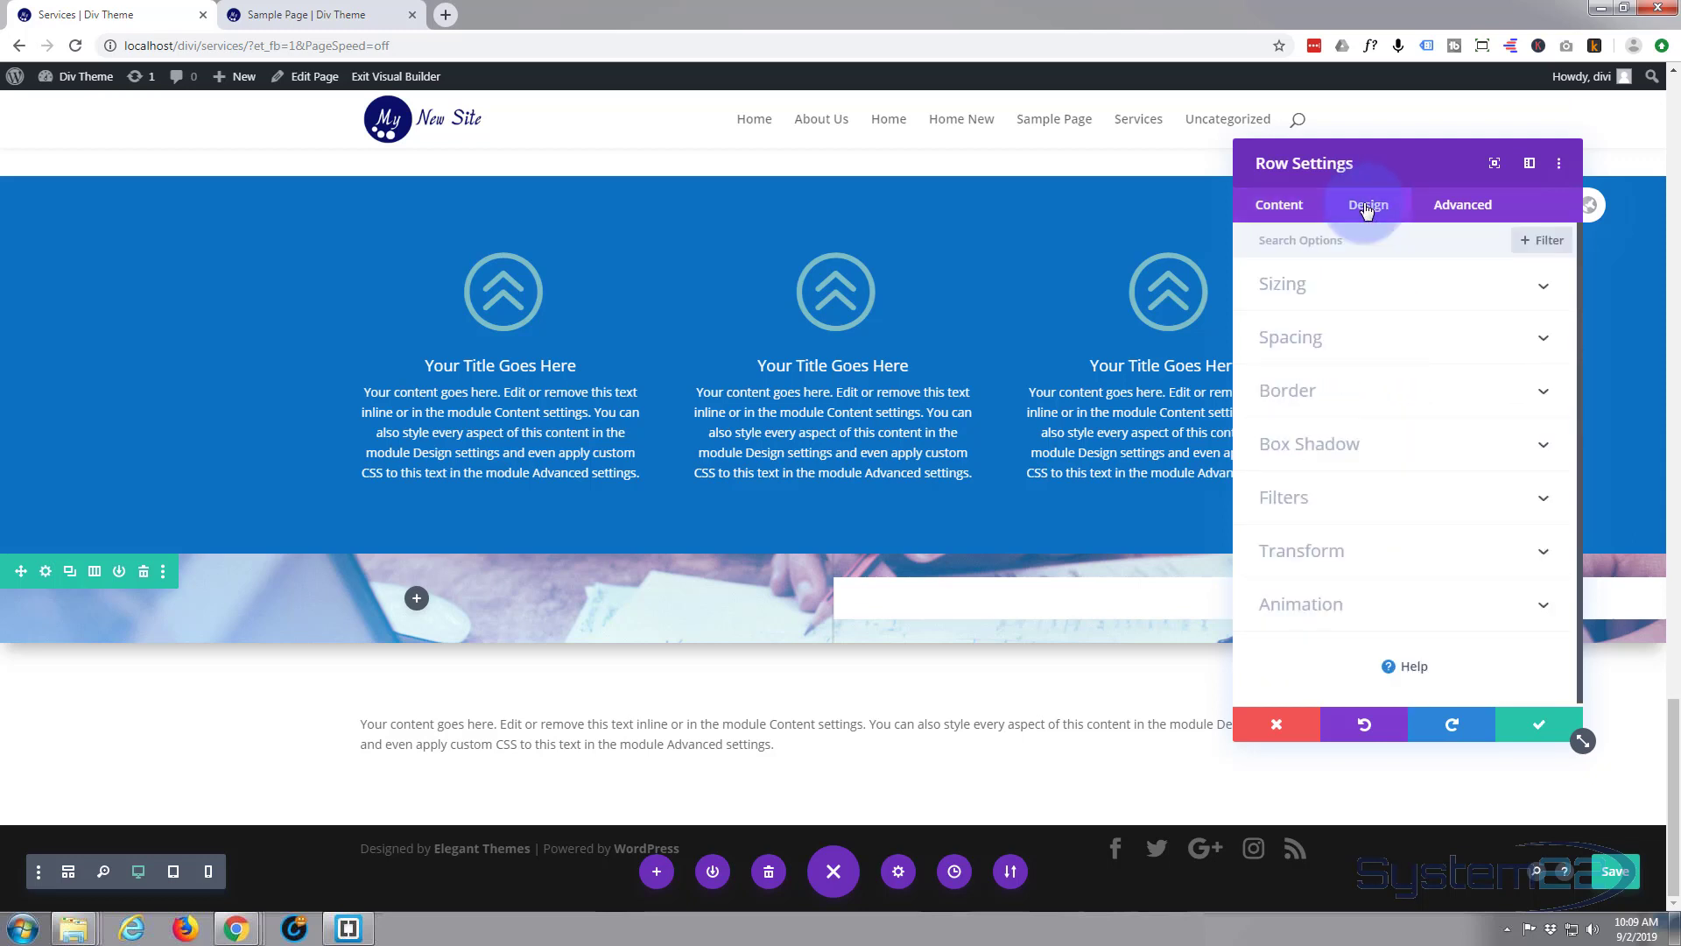
pyautogui.click(1378, 338)
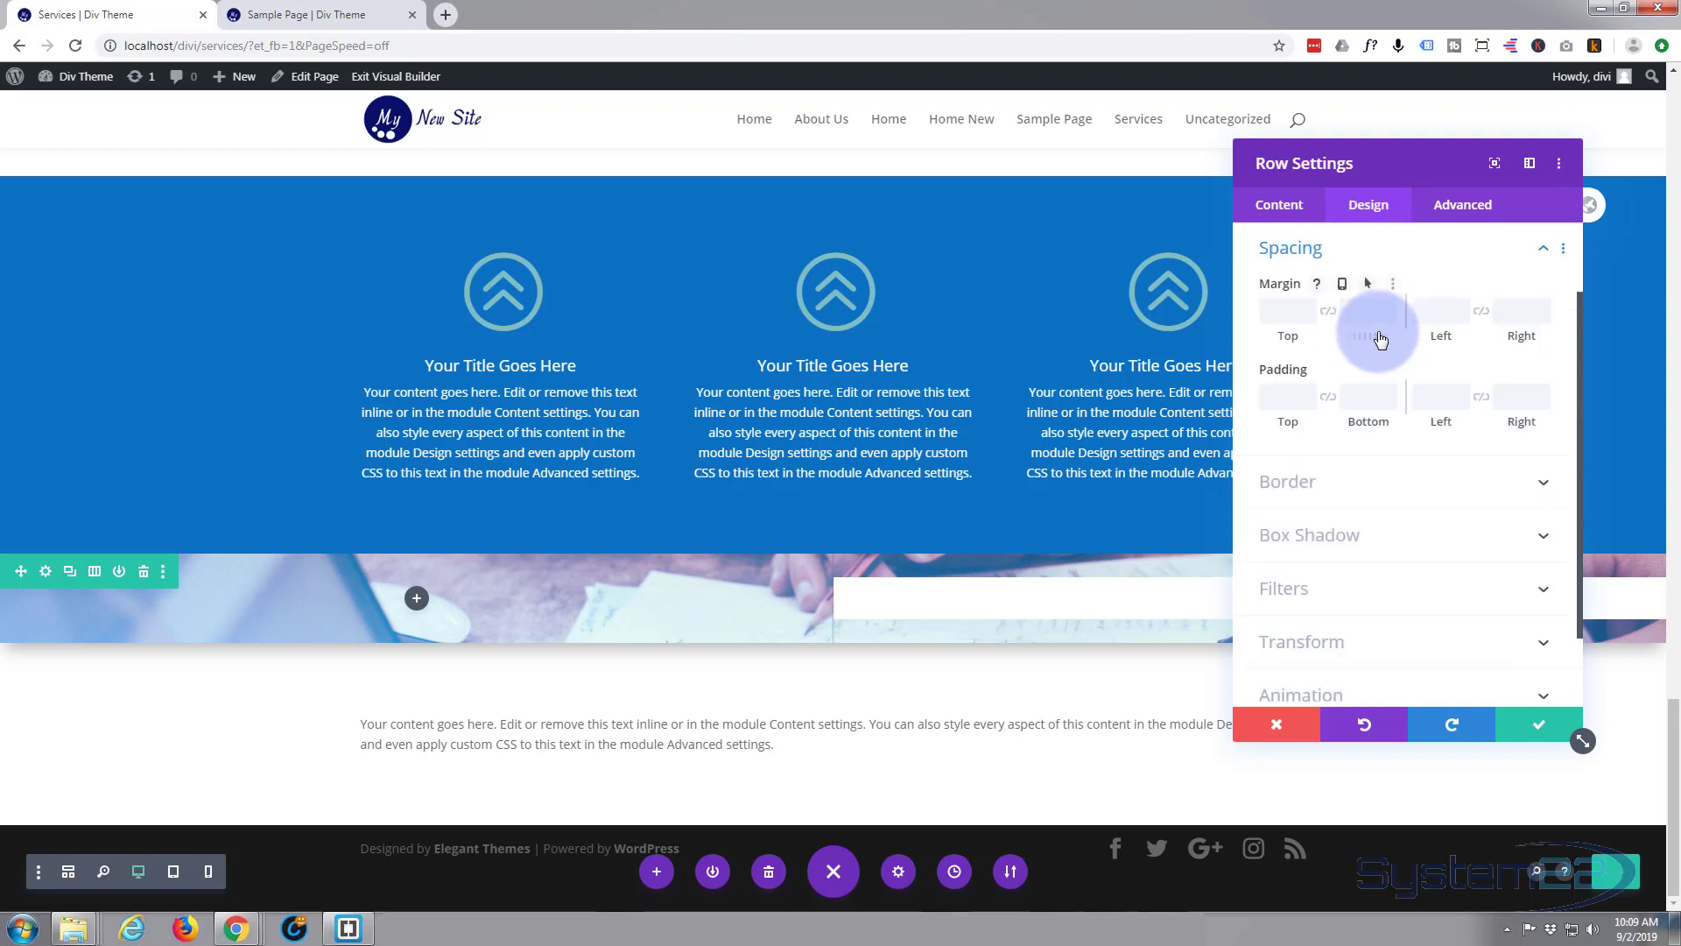
pyautogui.click(1280, 394)
pyautogui.write('0')
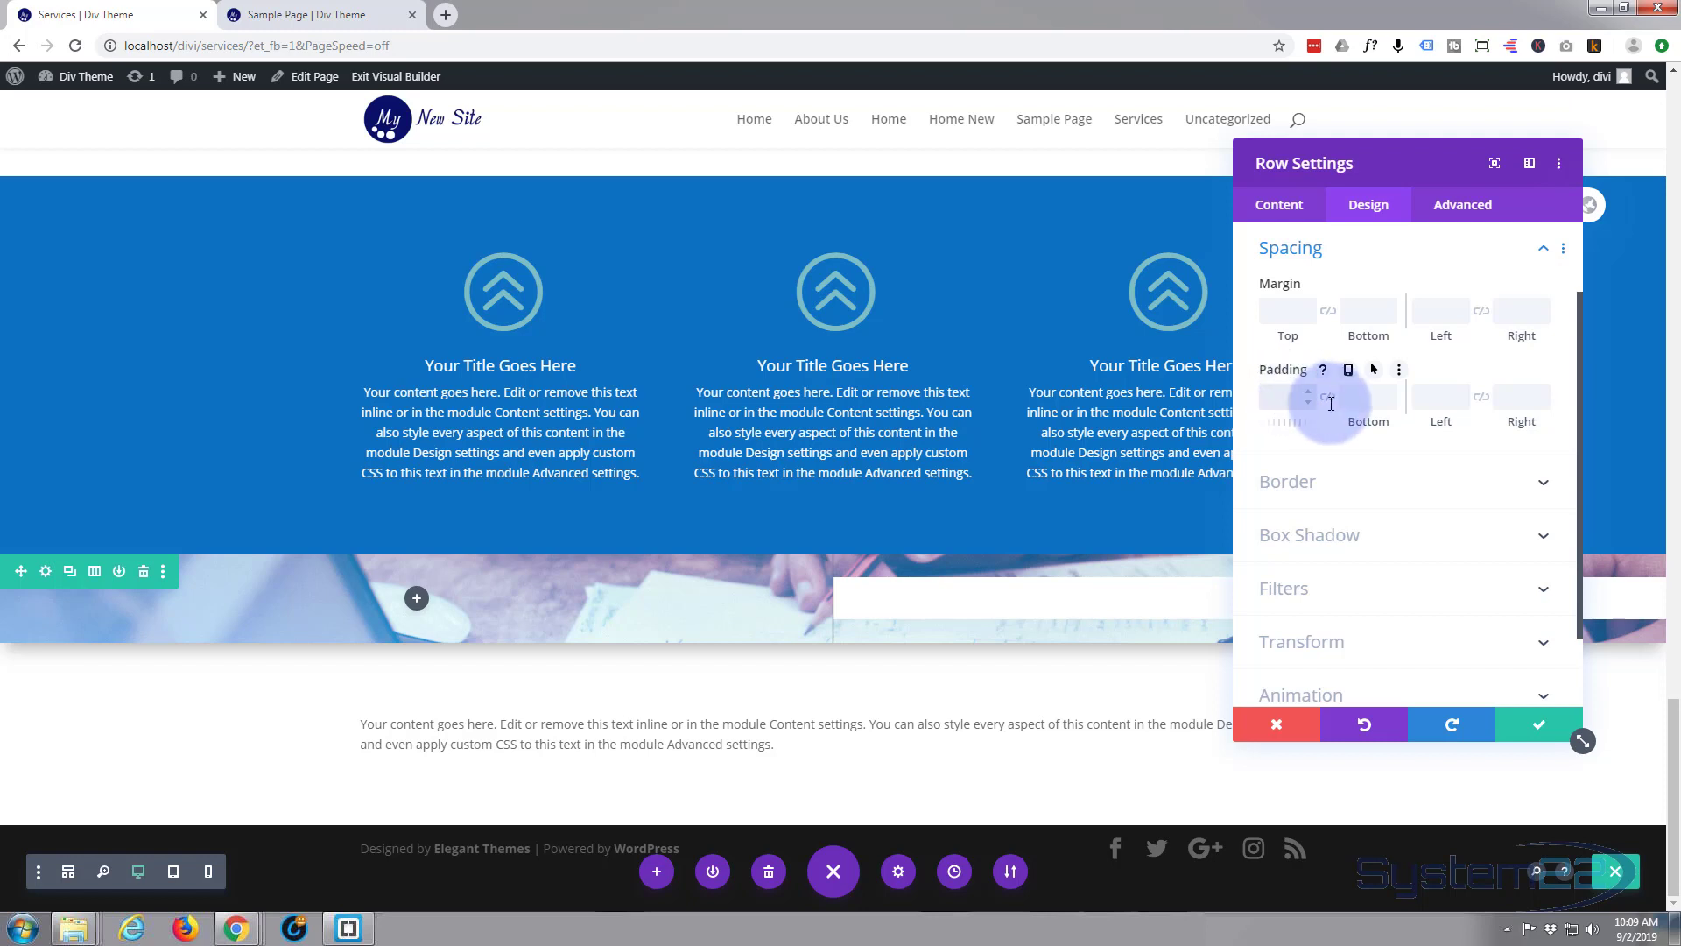
pyautogui.click(1367, 398)
pyautogui.write('0px')
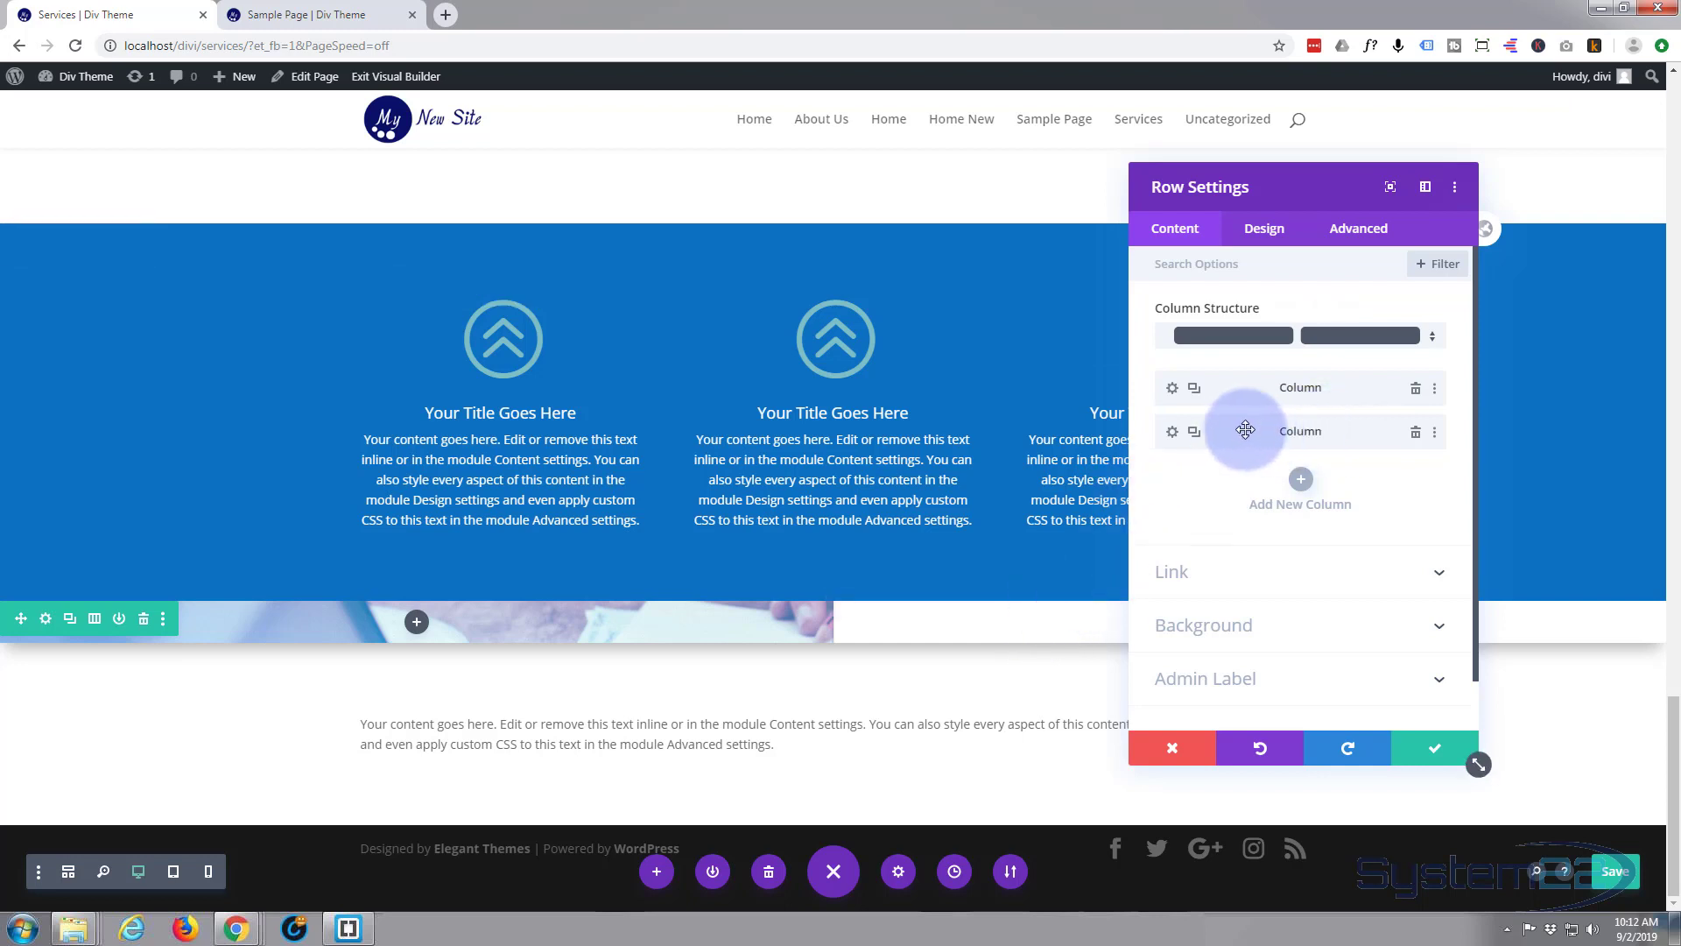
# Set the blend mode of the photo row's second column to Screen and save the column and row settings.
pyautogui.click(1173, 434)
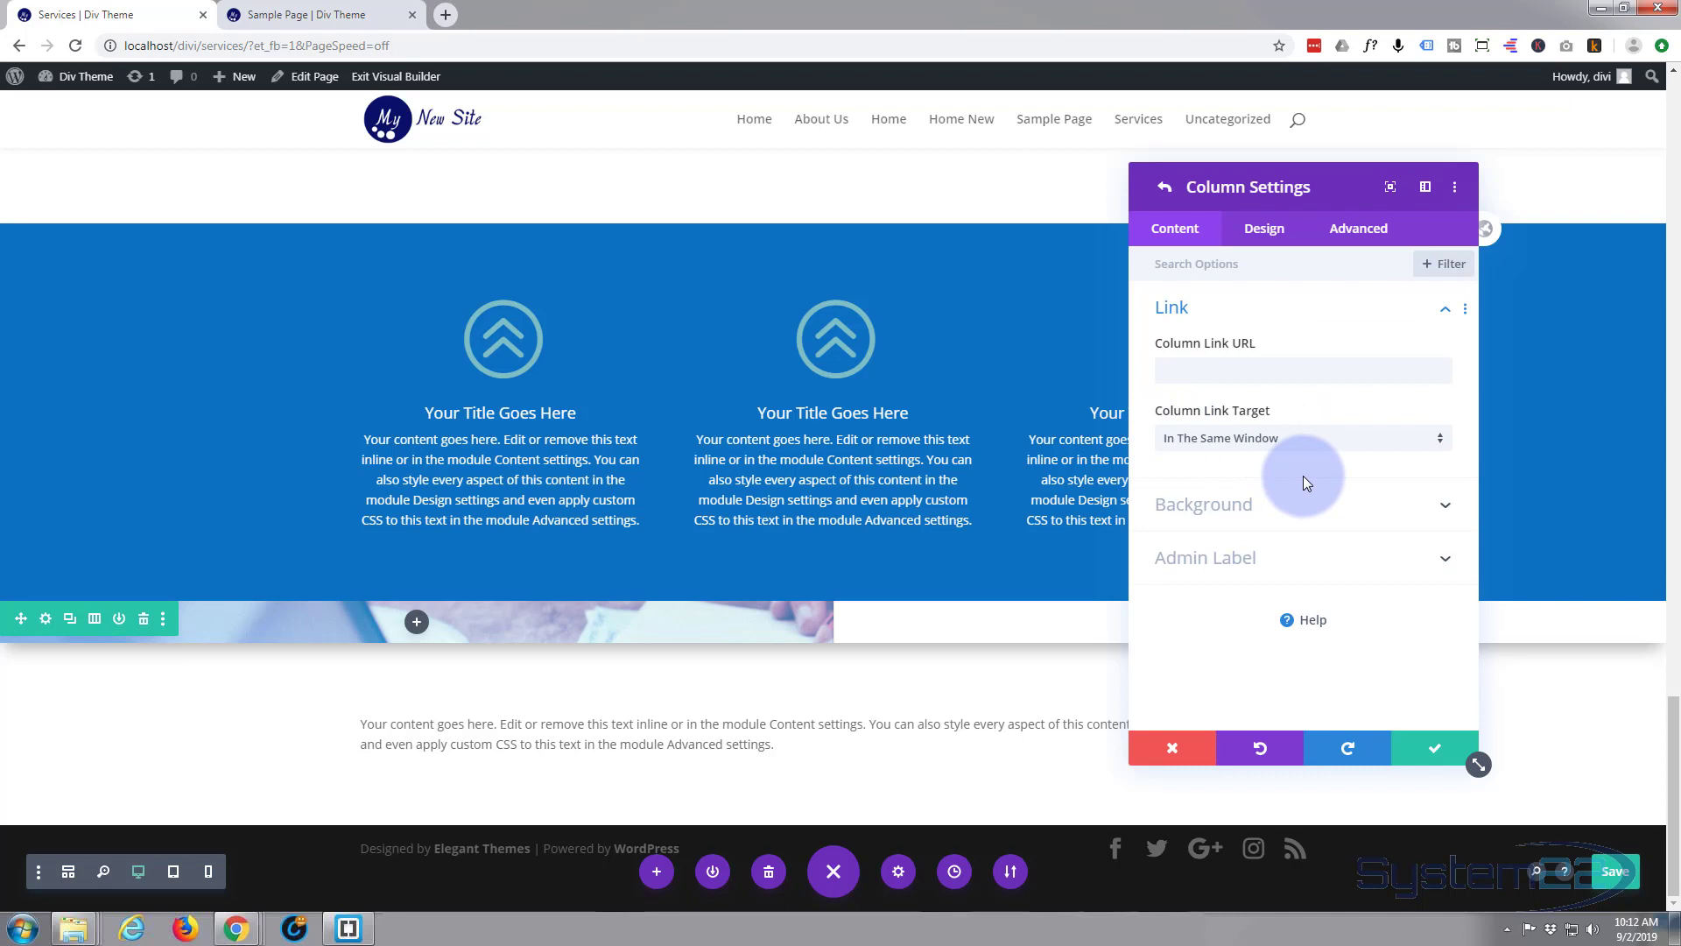
pyautogui.click(1272, 235)
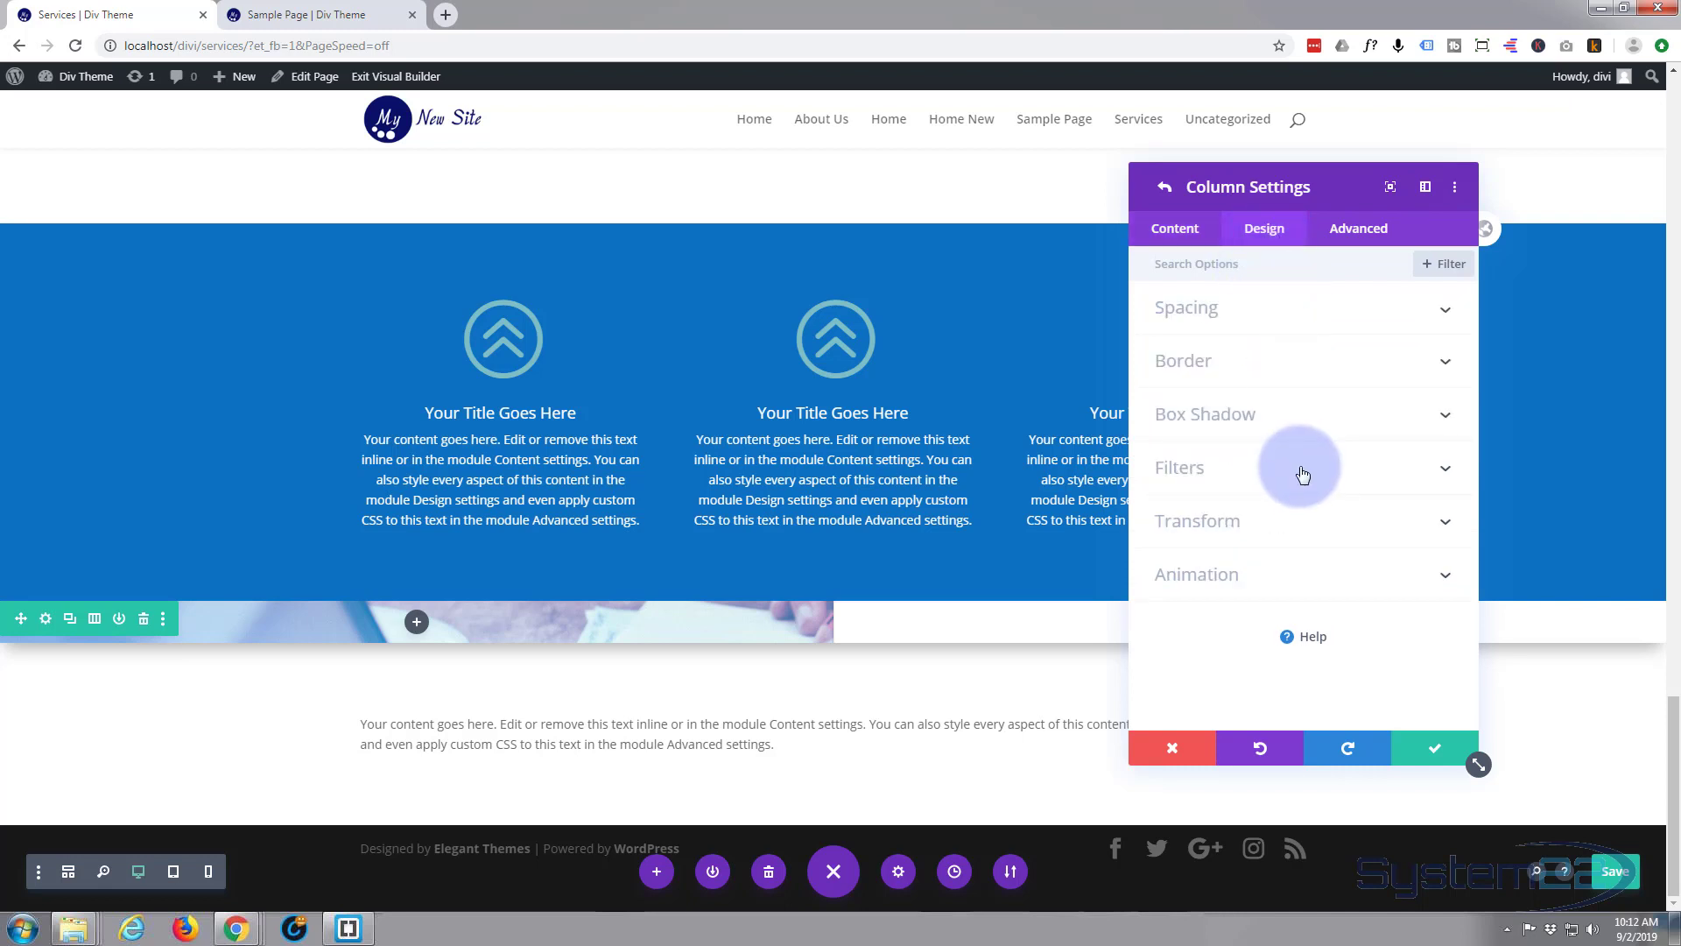
pyautogui.click(1303, 470)
pyautogui.scroll(-5, 1299, 485)
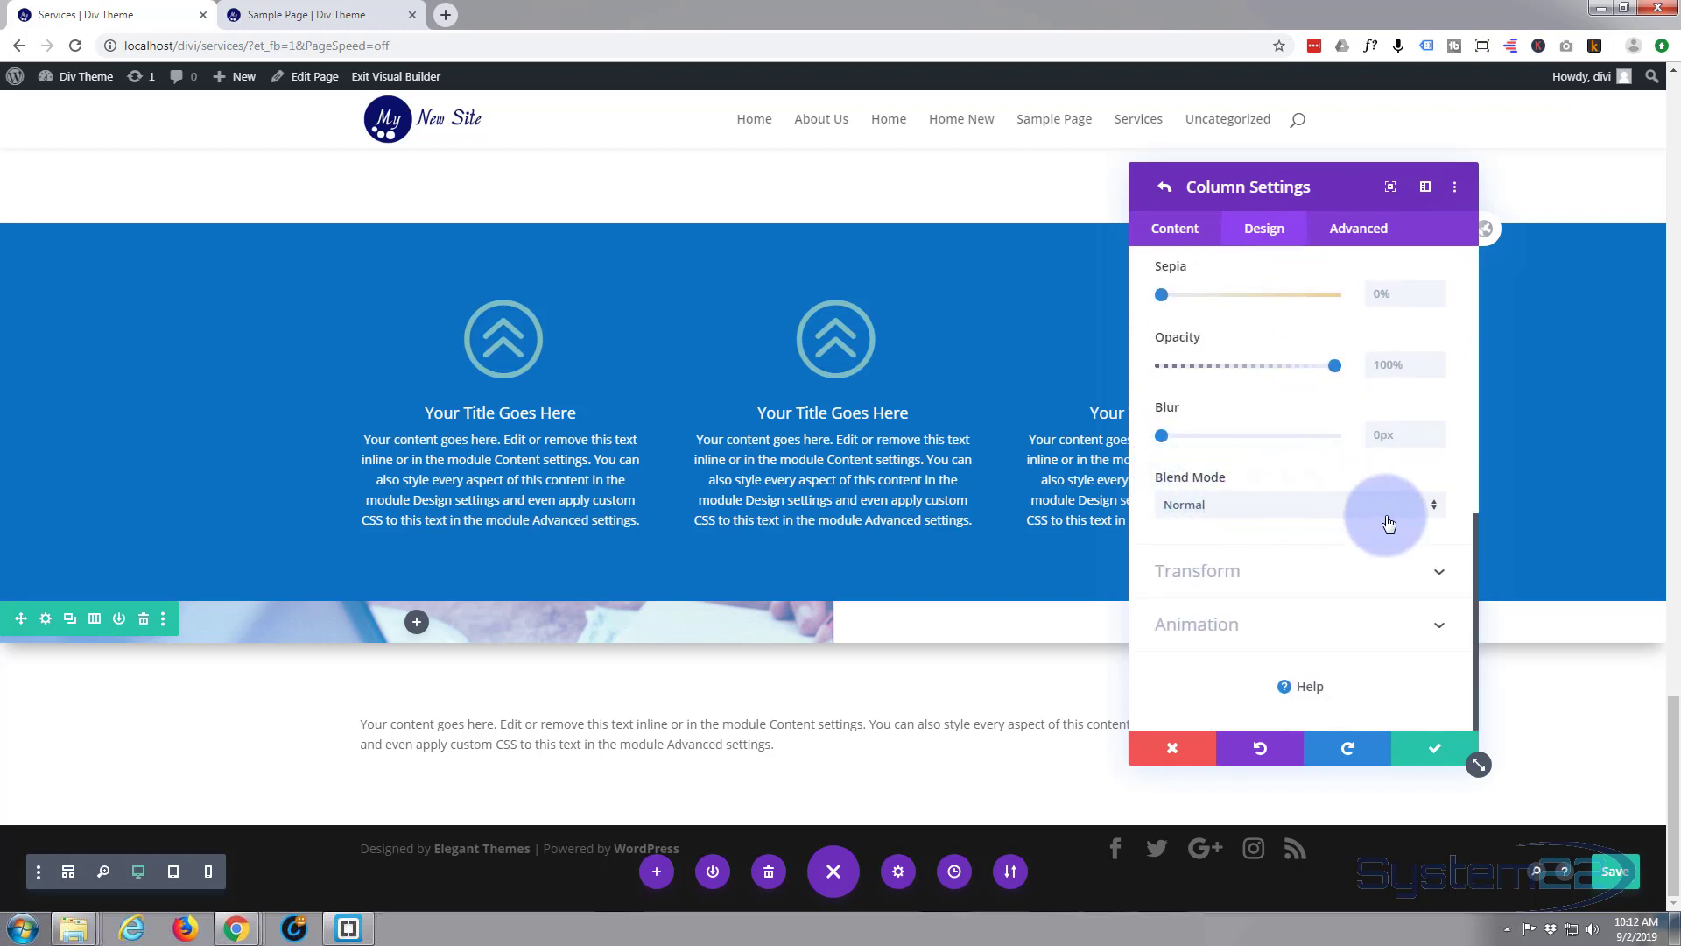
pyautogui.click(1433, 509)
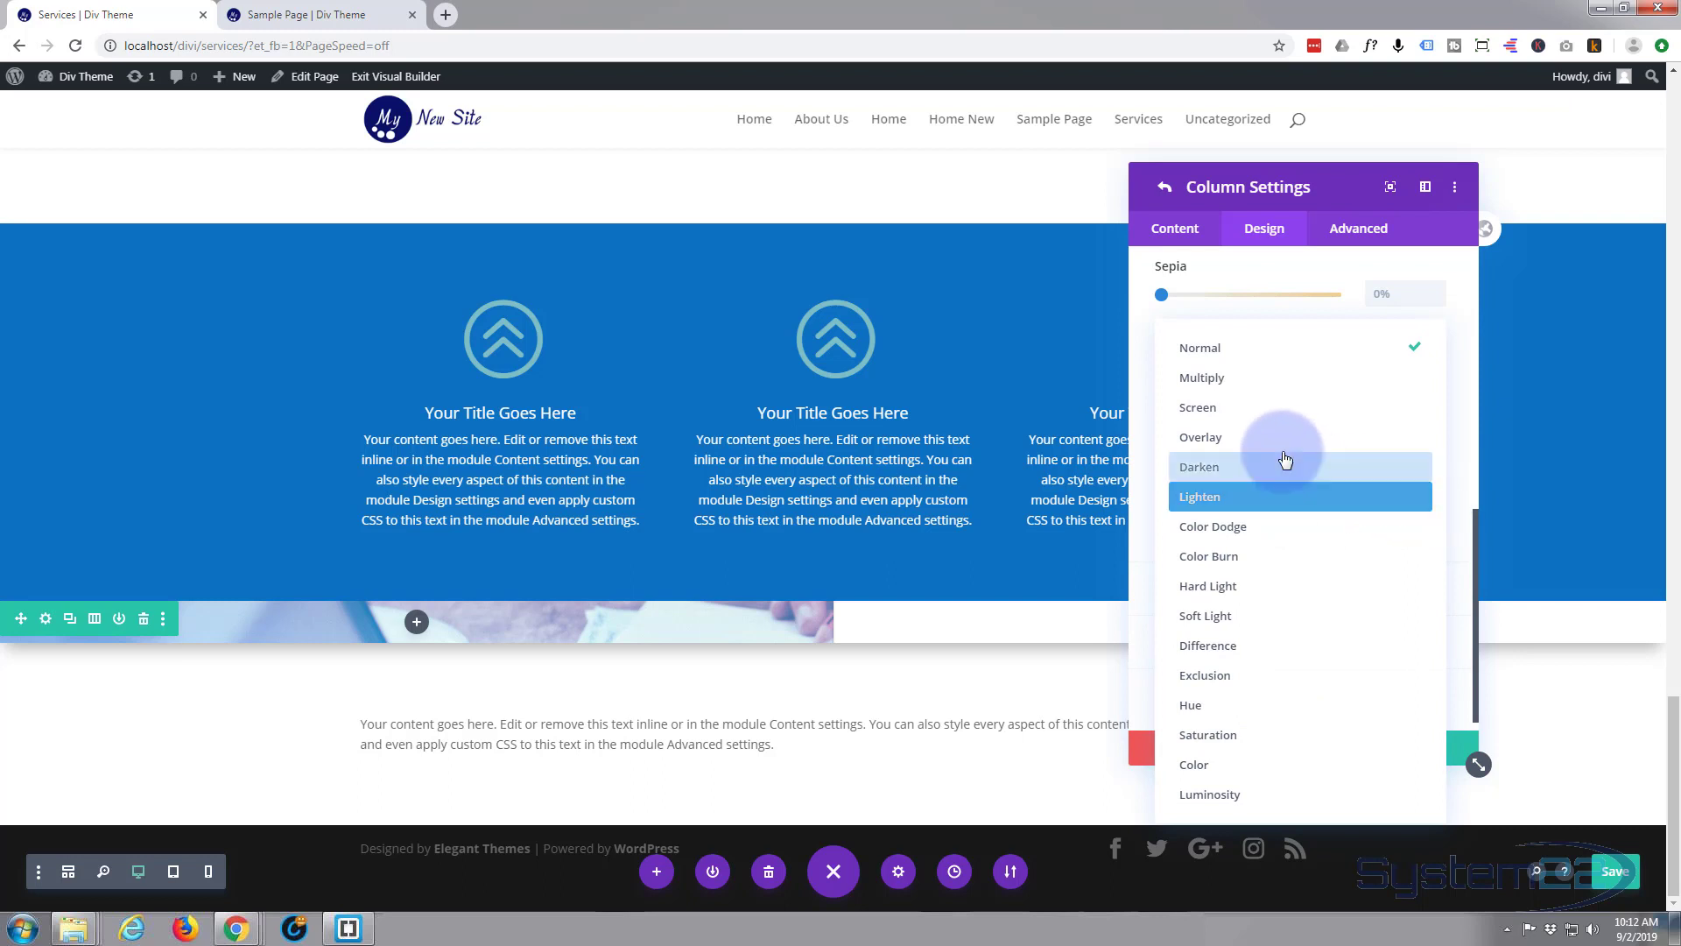
pyautogui.click(1253, 410)
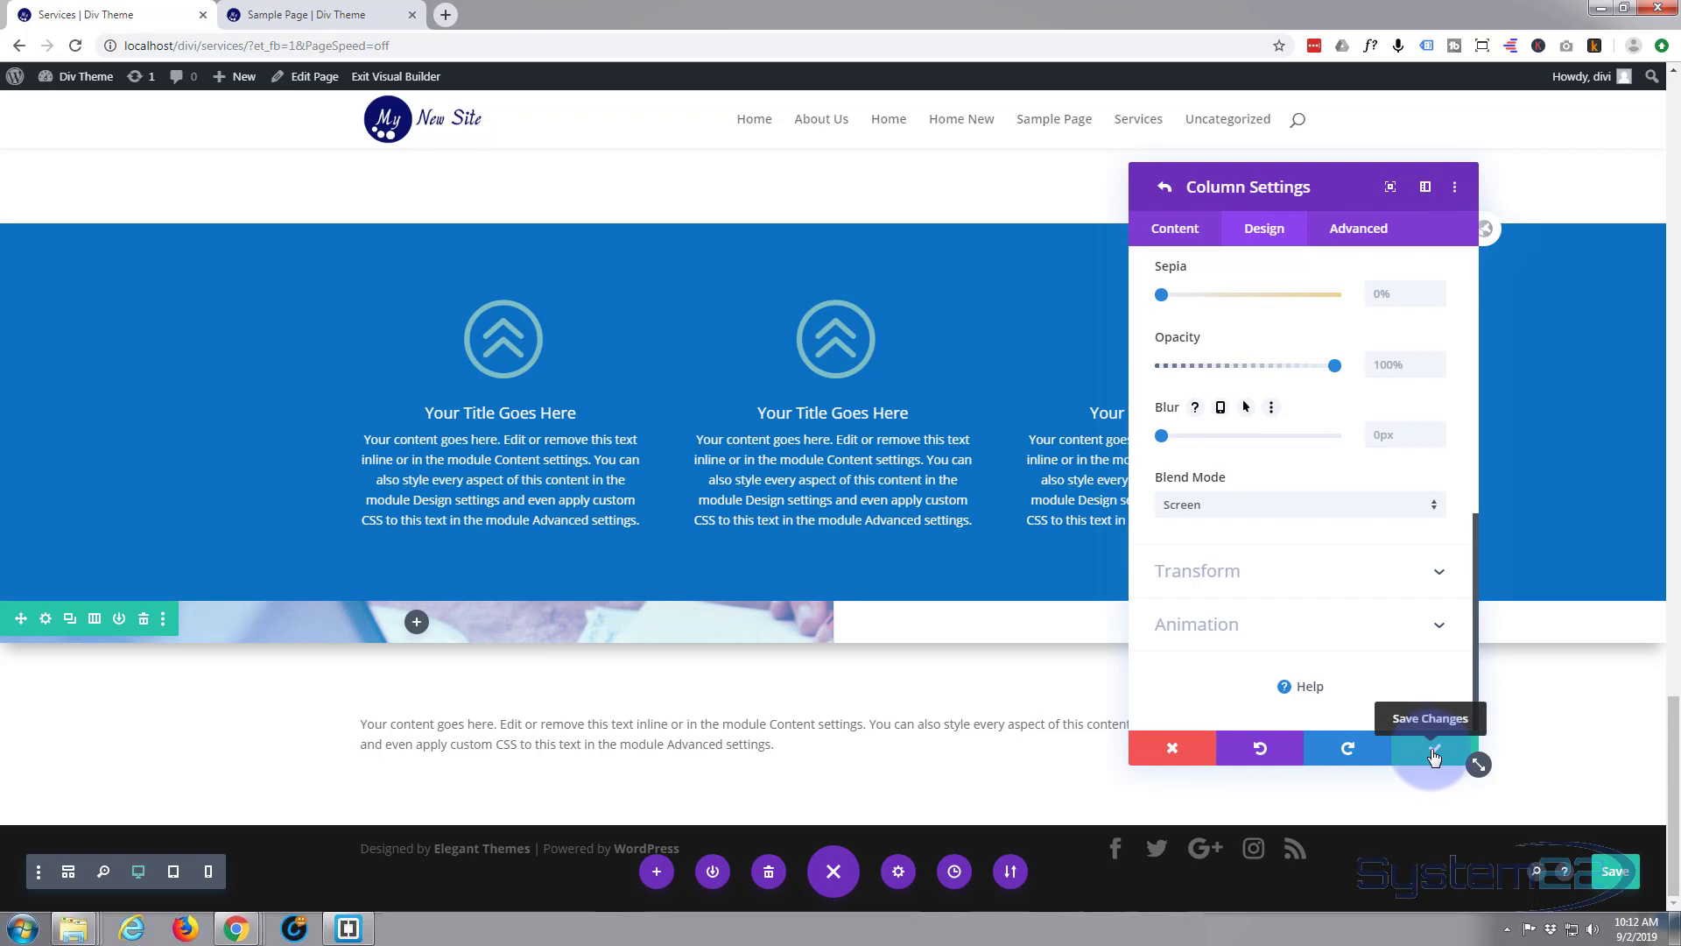
pyautogui.click(1434, 751)
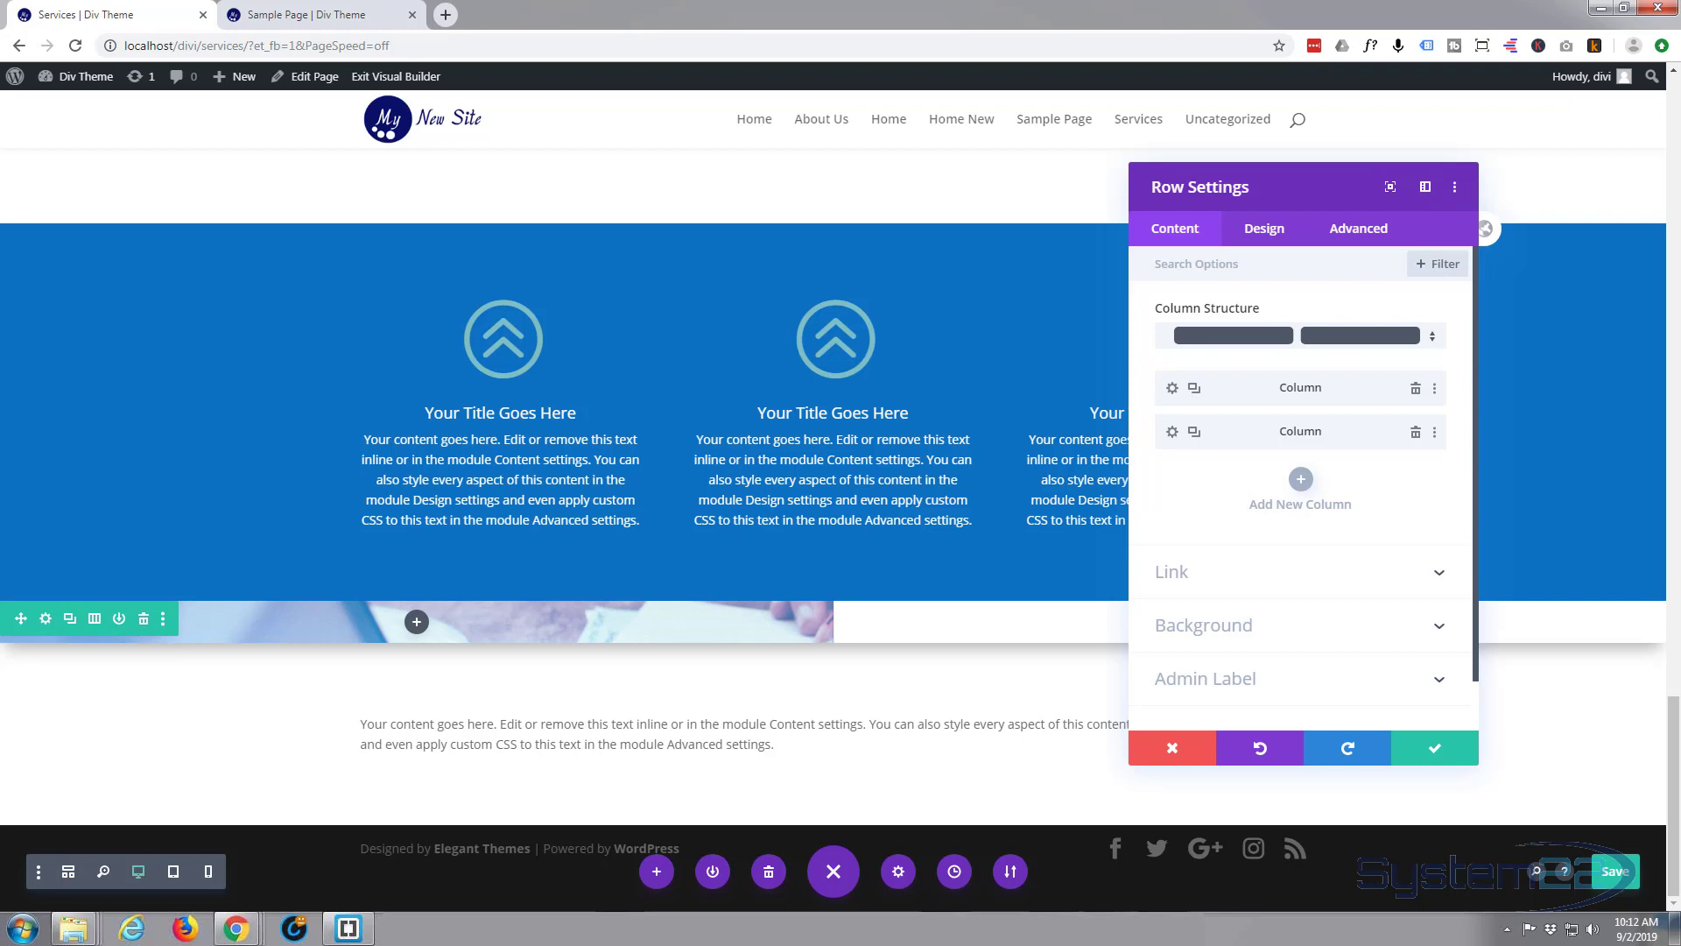
pyautogui.hotkey('ctrl', 's')
pyautogui.click(1458, 751)
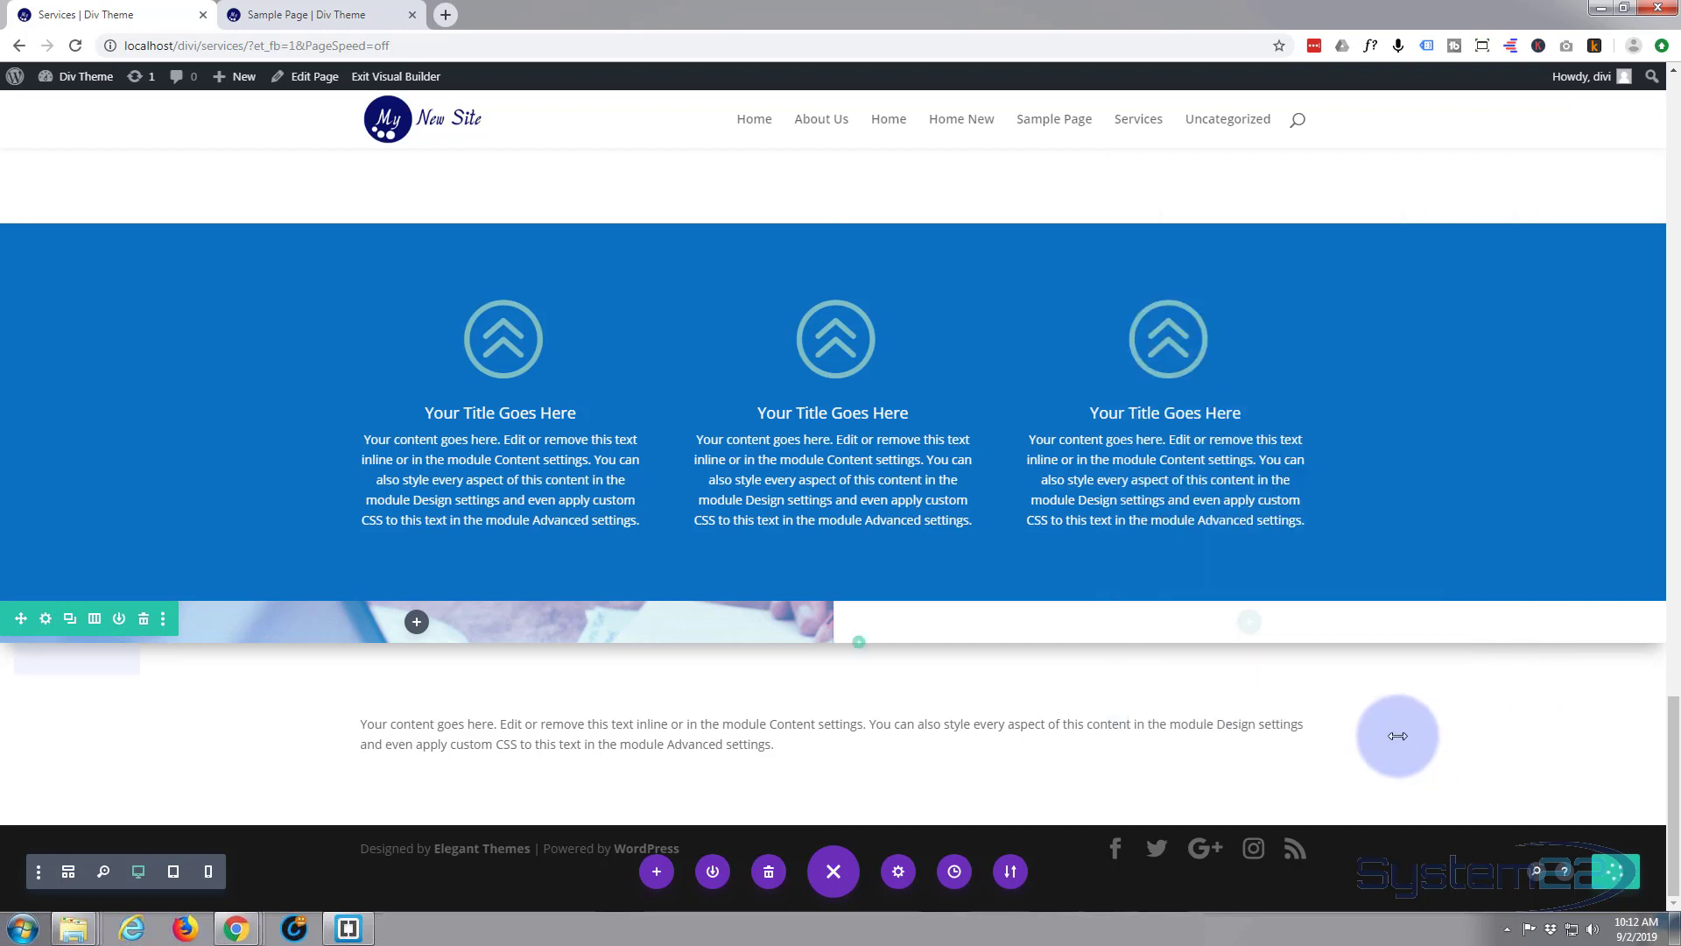
# Insert a Divider module into the photo row's first column and turn off its Show Divider option.
pyautogui.click(416, 623)
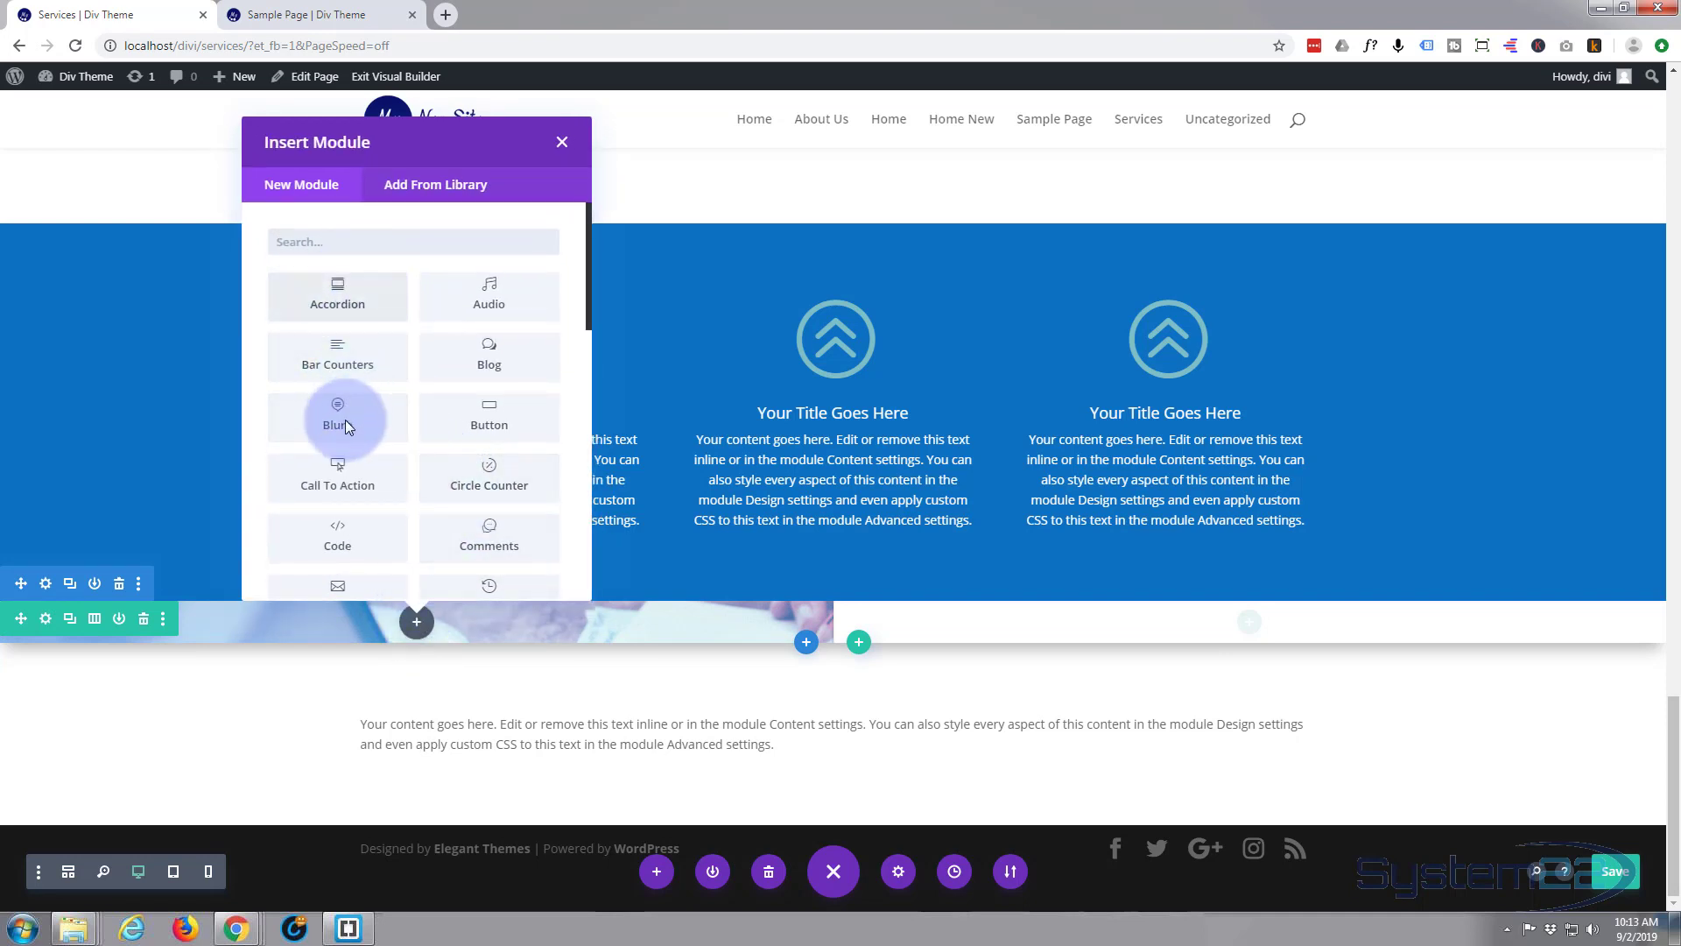
pyautogui.scroll(-1, 348, 532)
pyautogui.scroll(-2, 348, 532)
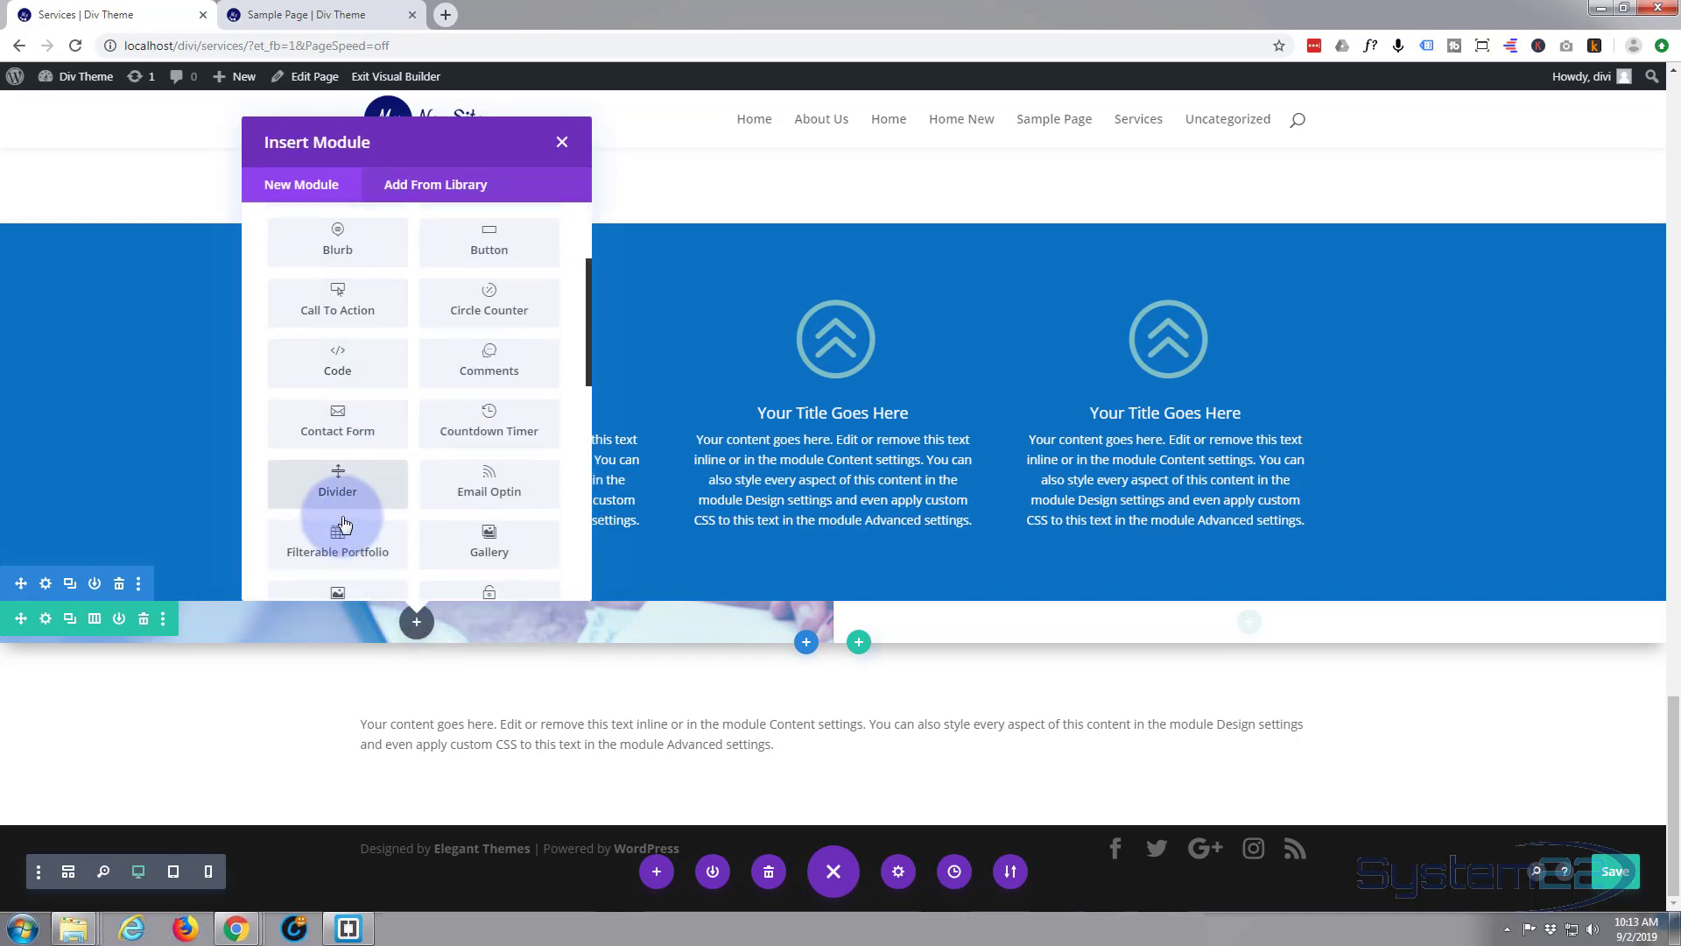
pyautogui.click(351, 487)
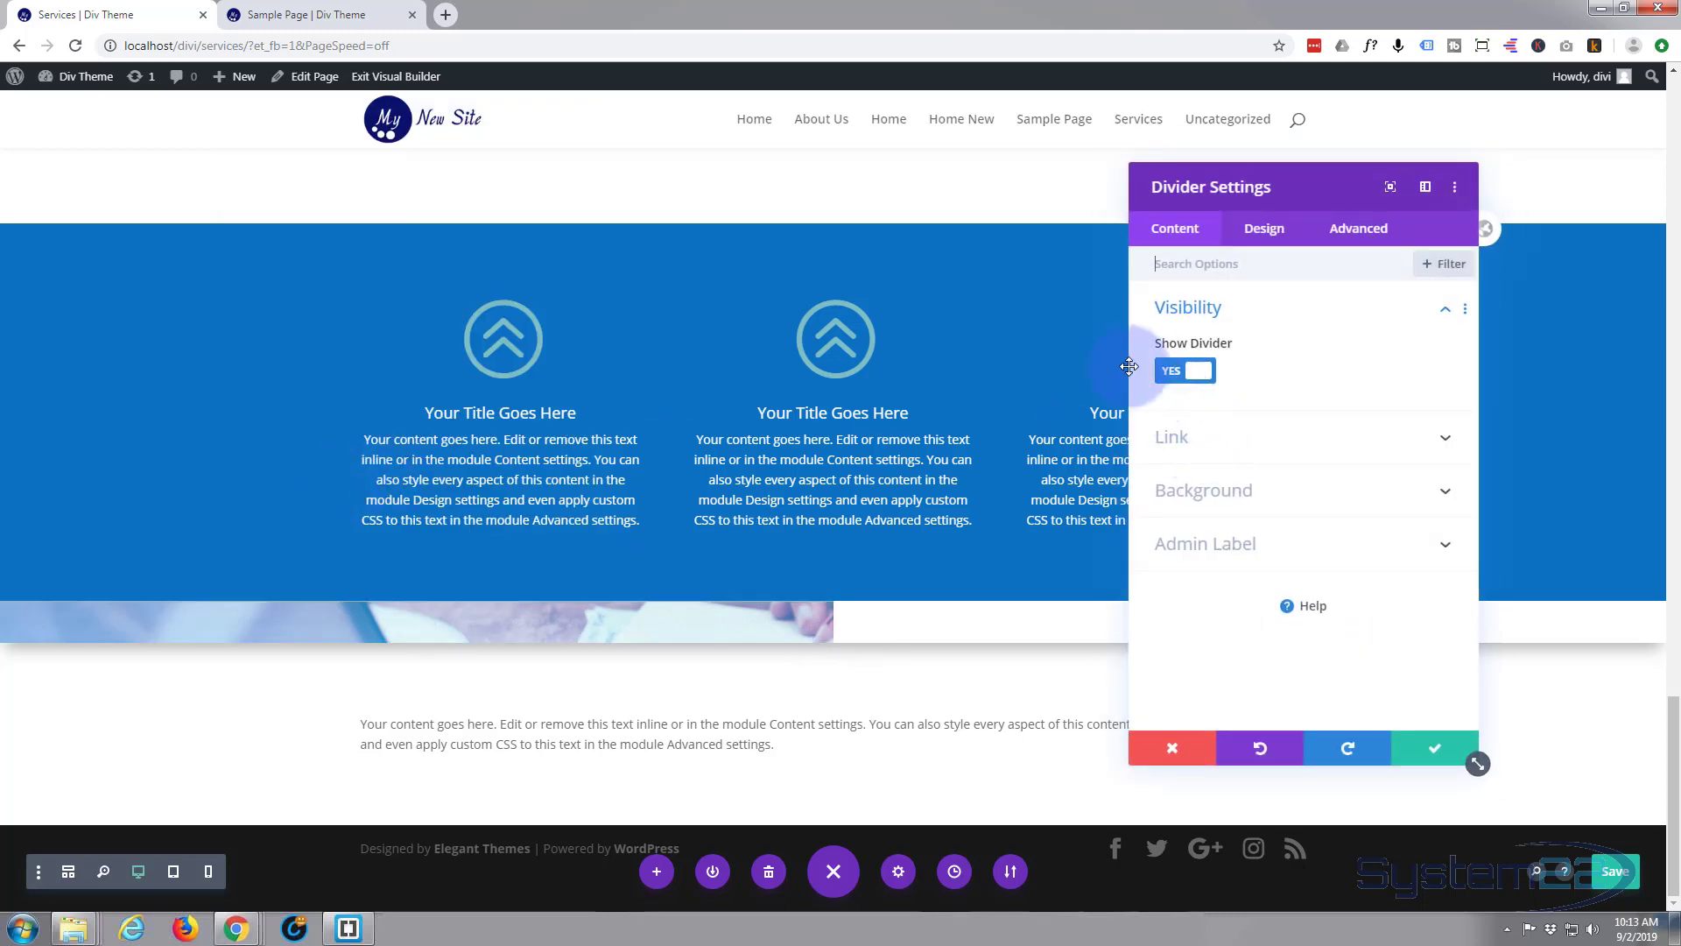
pyautogui.click(1200, 377)
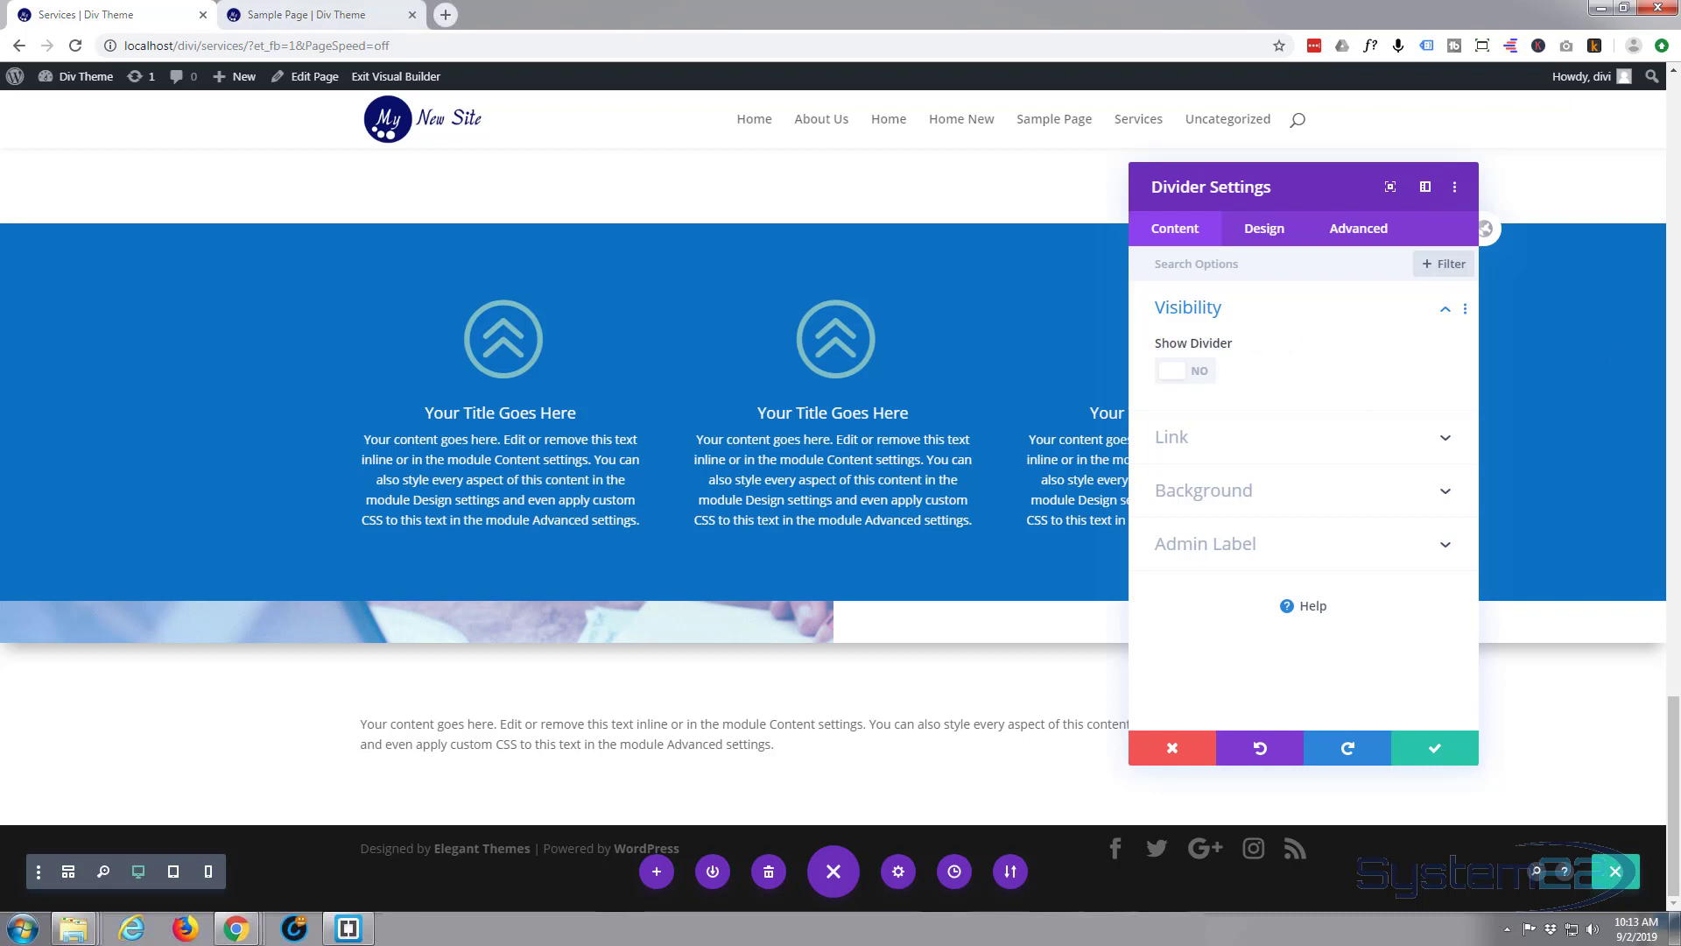
# Set the Divider module's bottom margin to 50vw and save the module settings.
pyautogui.click(1263, 232)
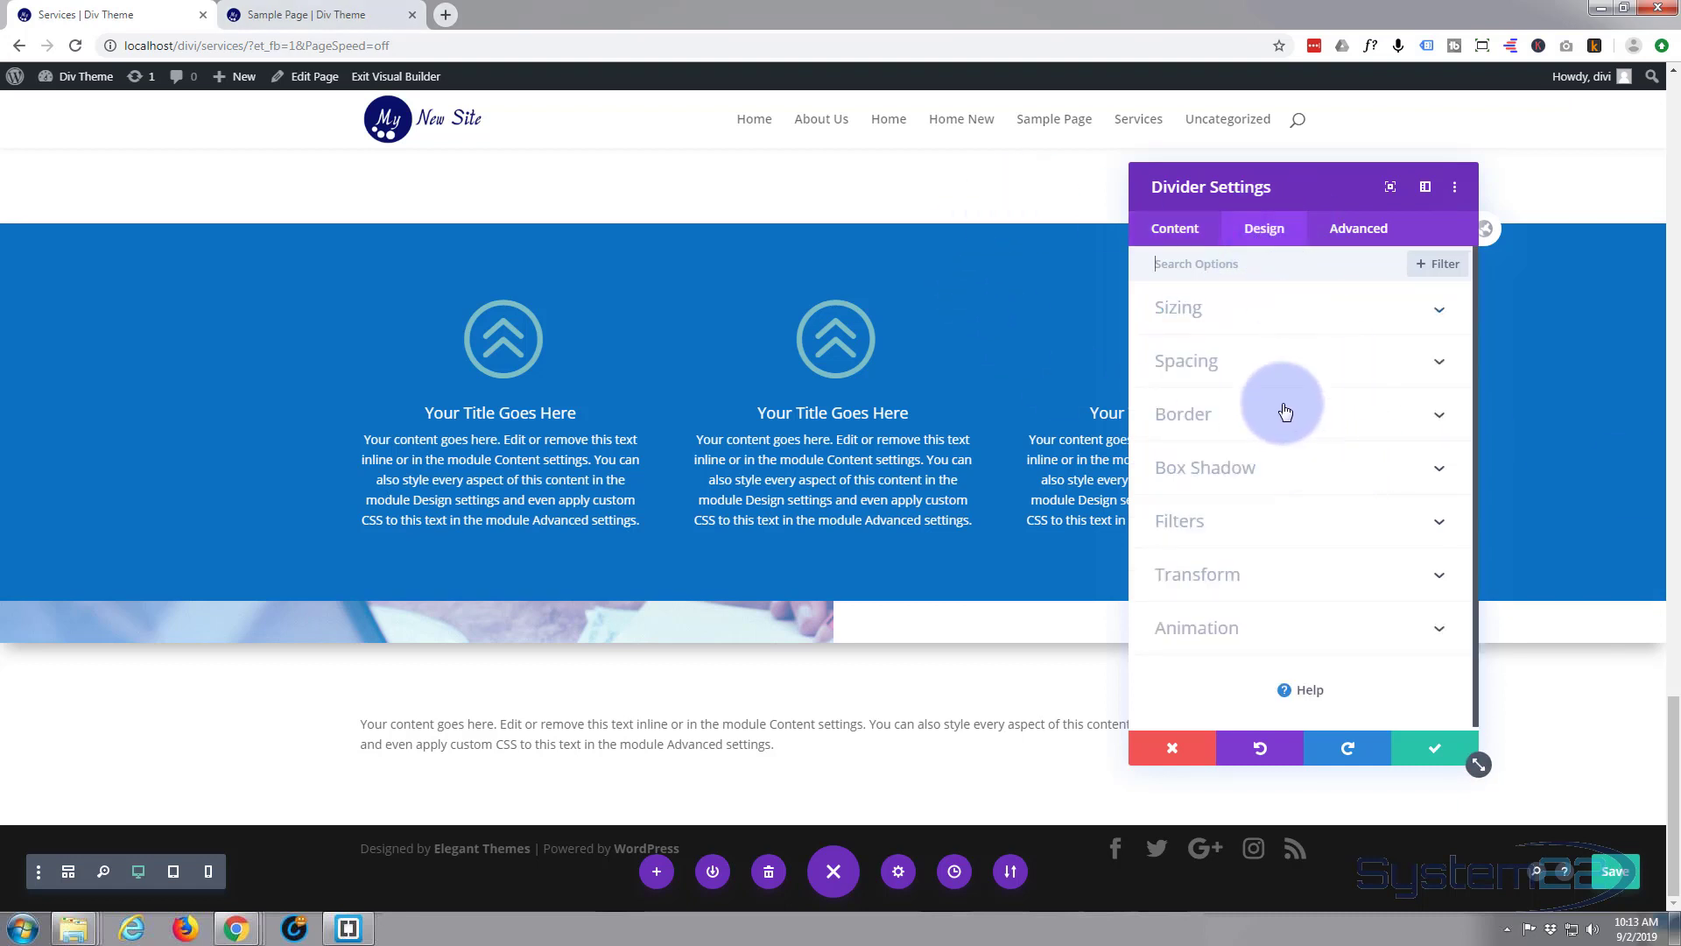
pyautogui.click(1287, 360)
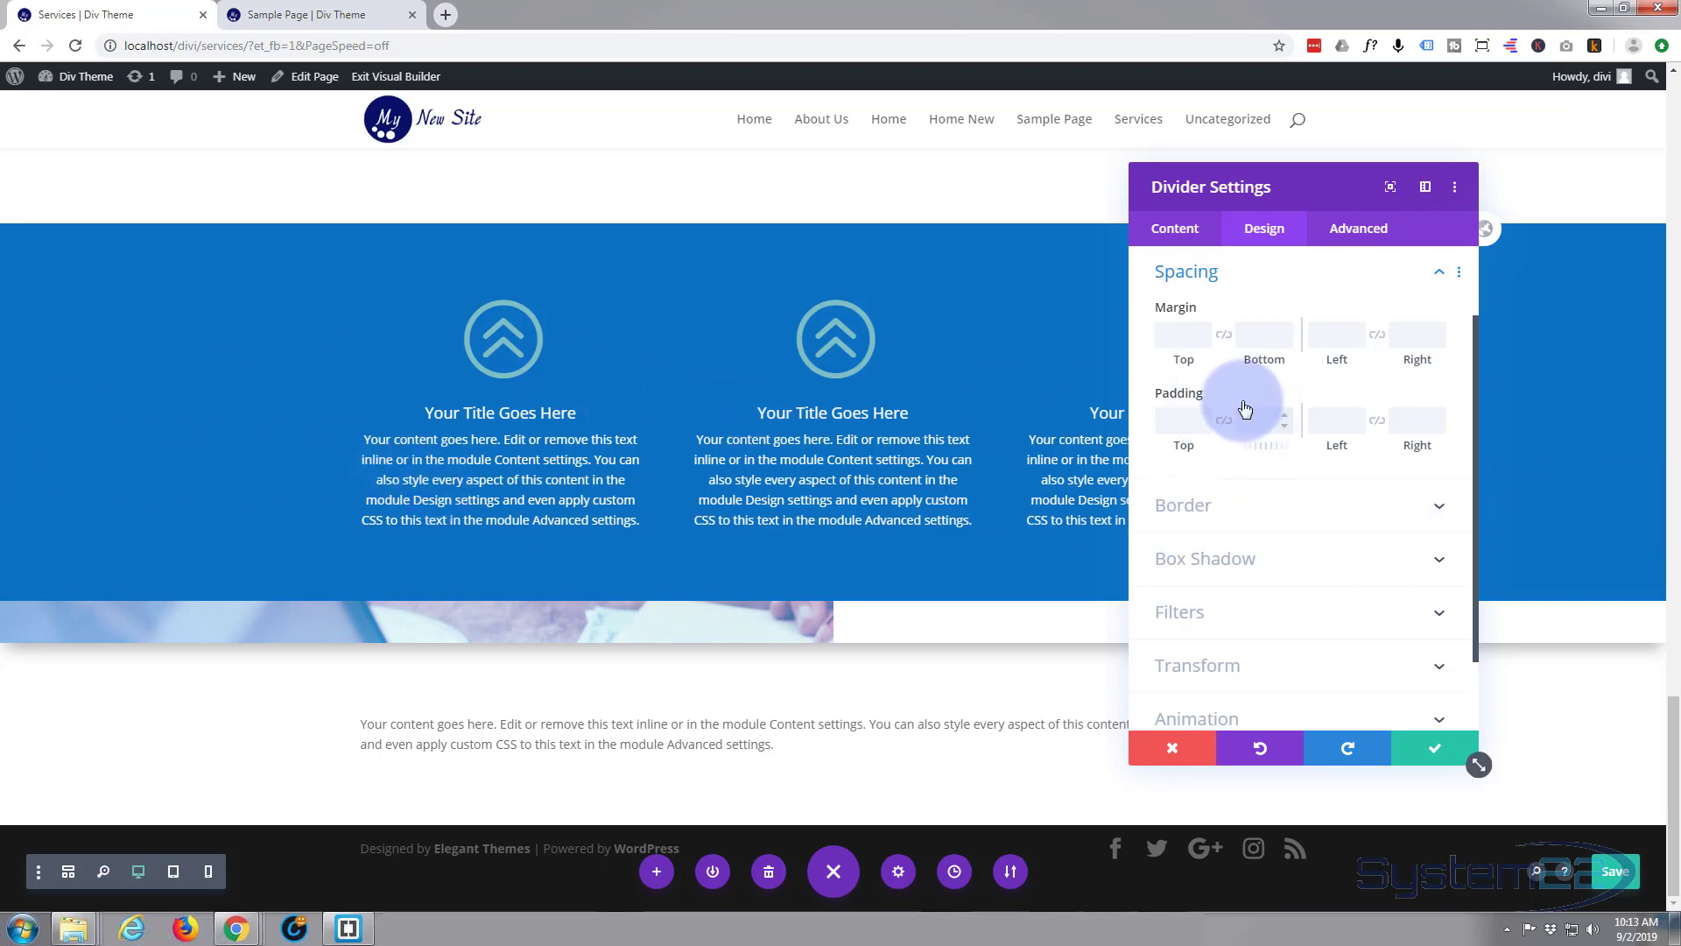
pyautogui.moveTo(1245, 392)
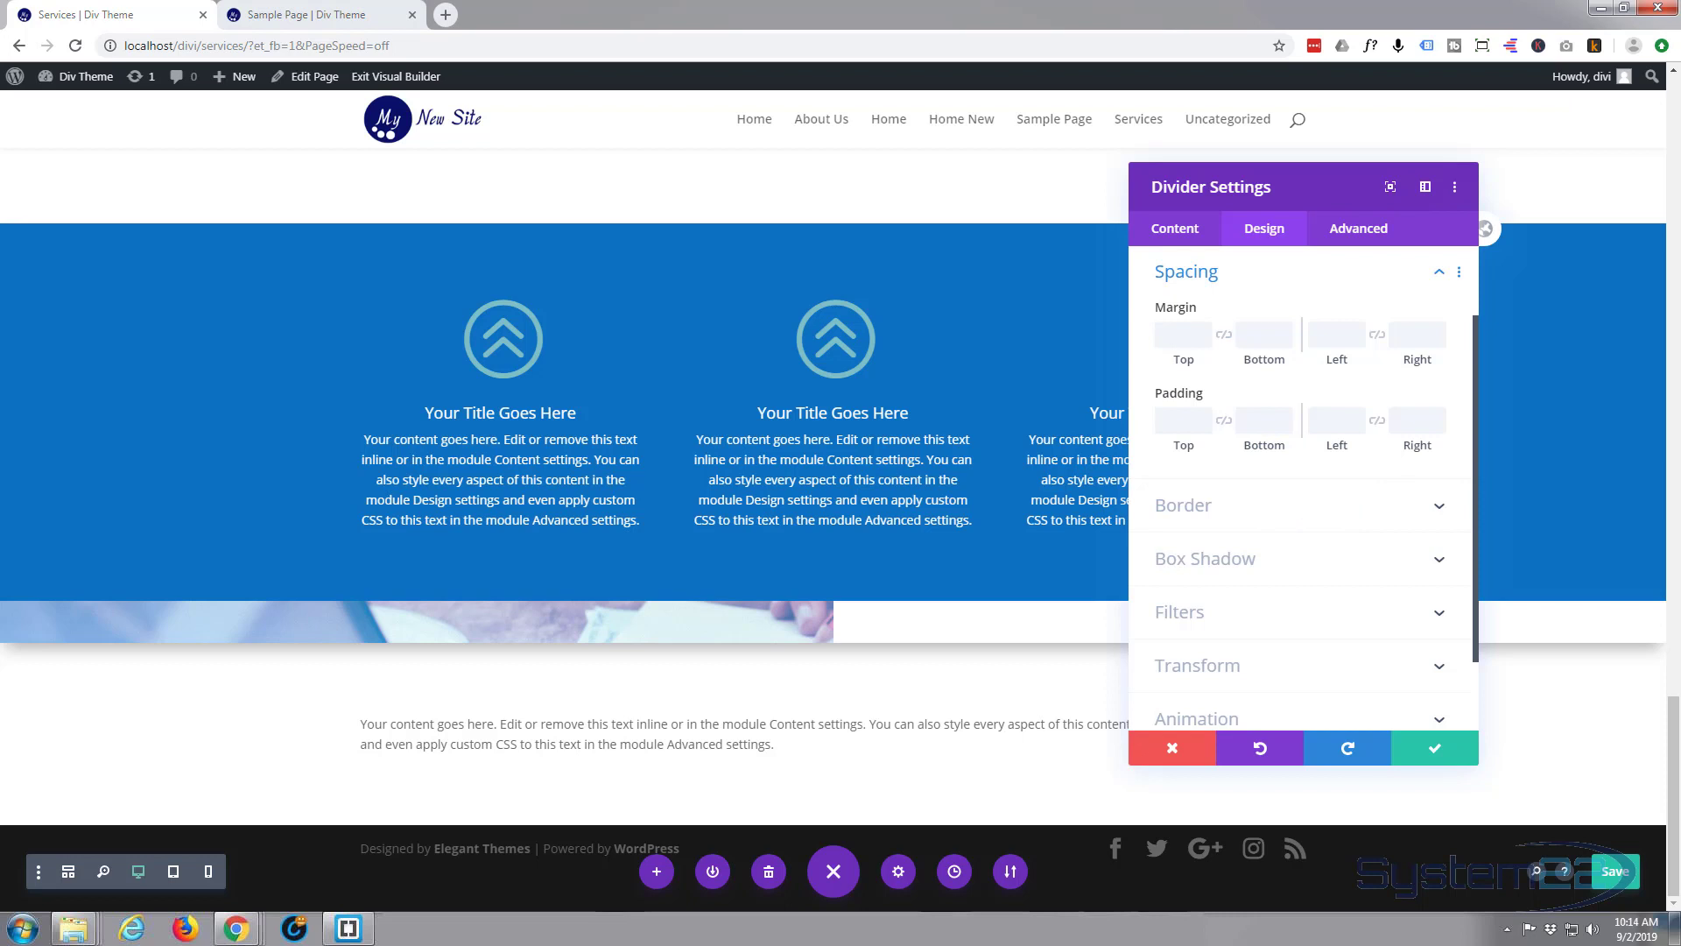
pyautogui.click(1253, 337)
pyautogui.write('50pxv')
pyautogui.write('w')
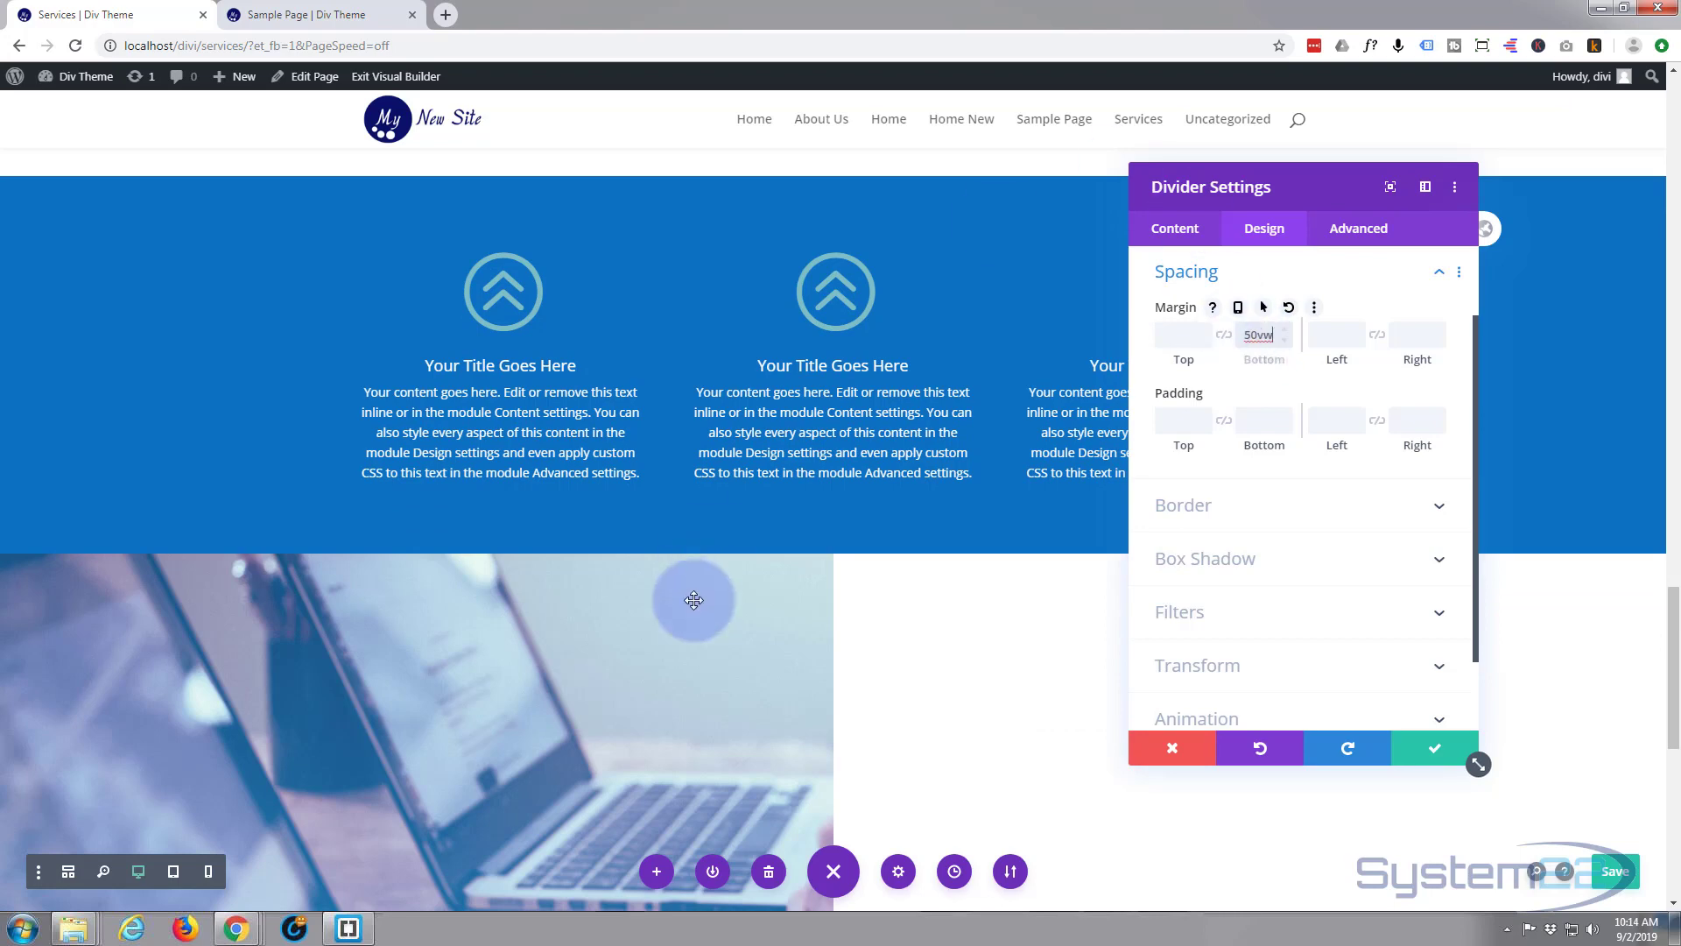
pyautogui.scroll(-2, 982, 630)
pyautogui.scroll(-2, 982, 630)
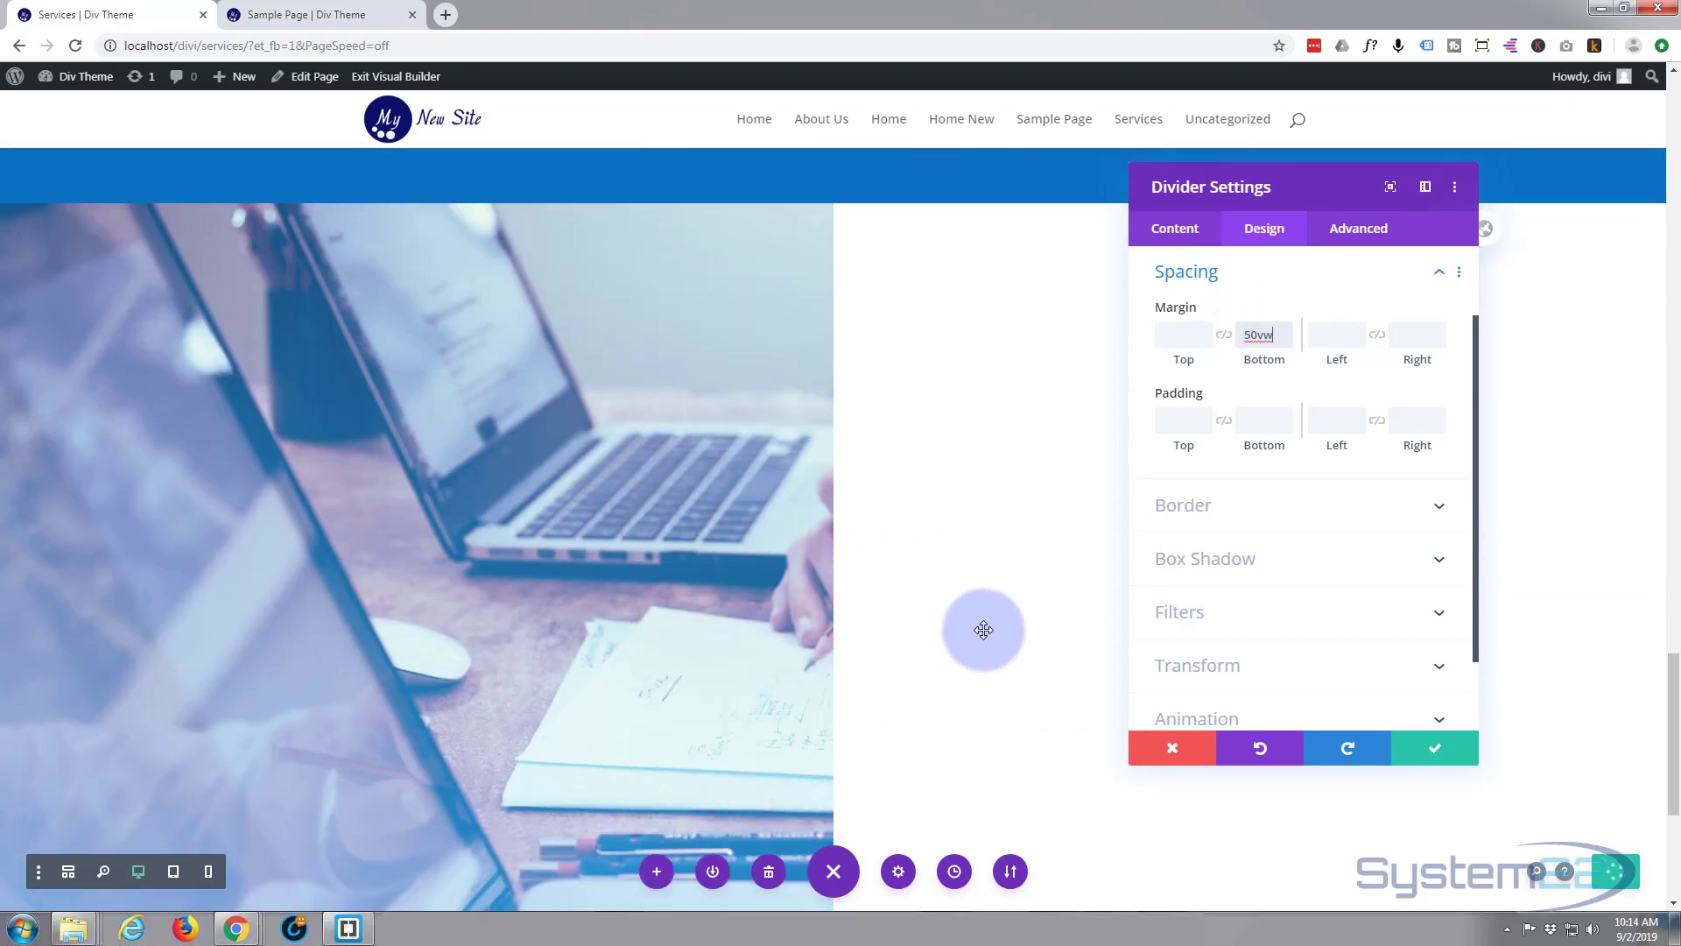
pyautogui.scroll(-2, 983, 630)
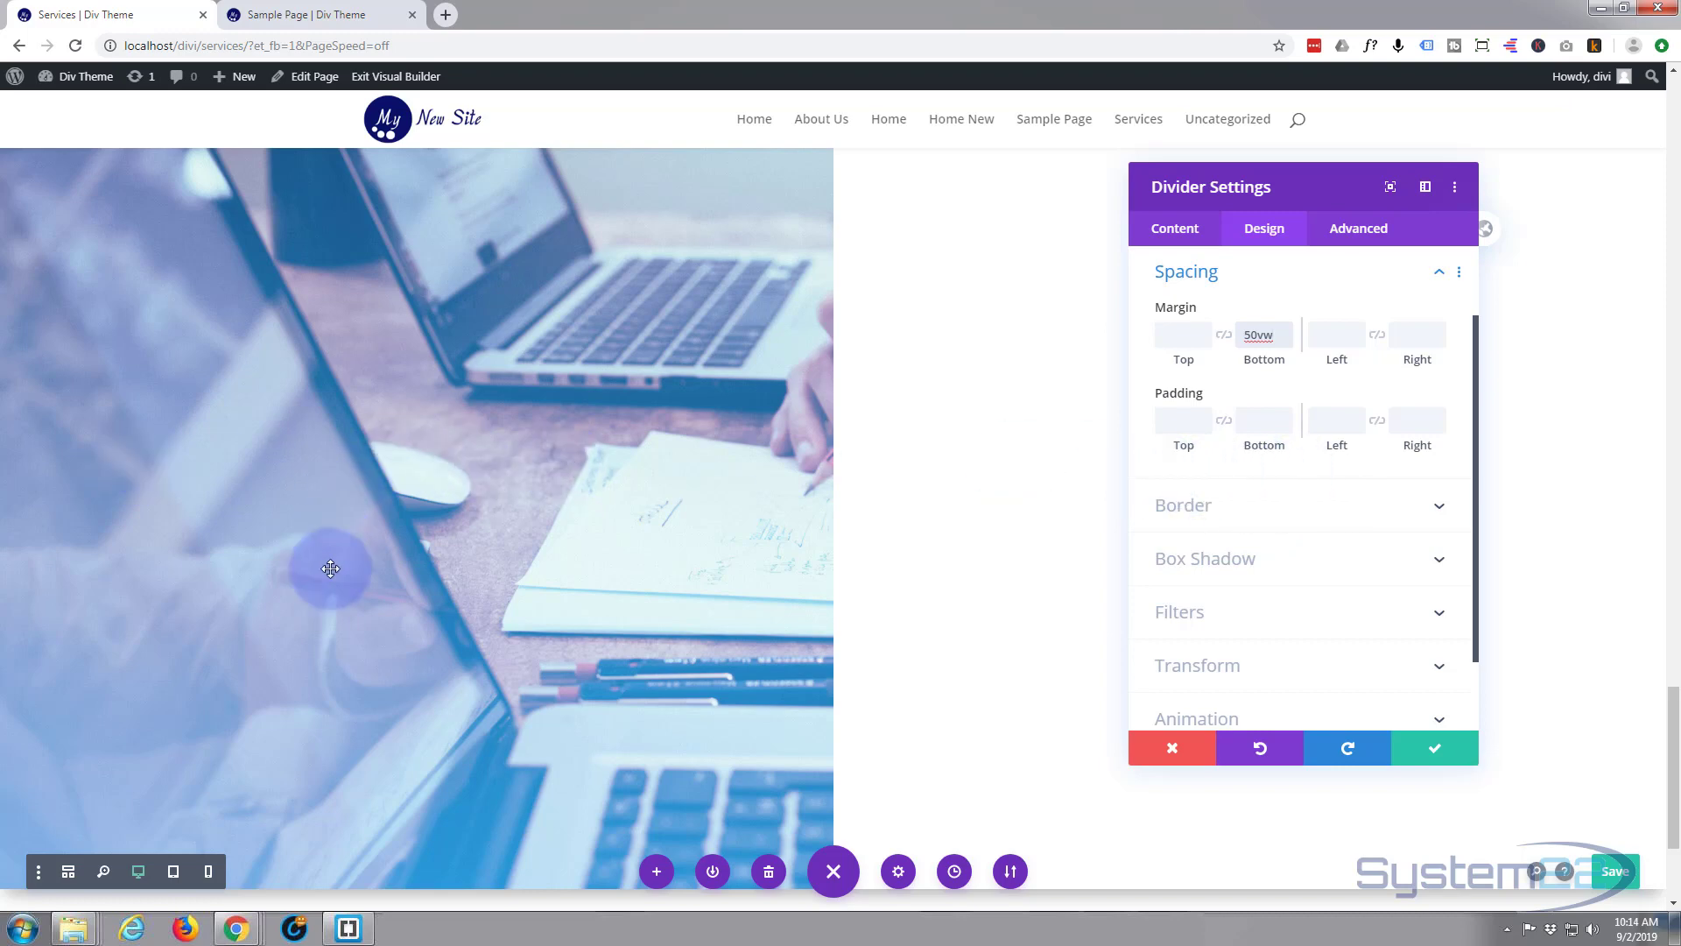
pyautogui.scroll(1, 468, 682)
pyautogui.scroll(1, 467, 682)
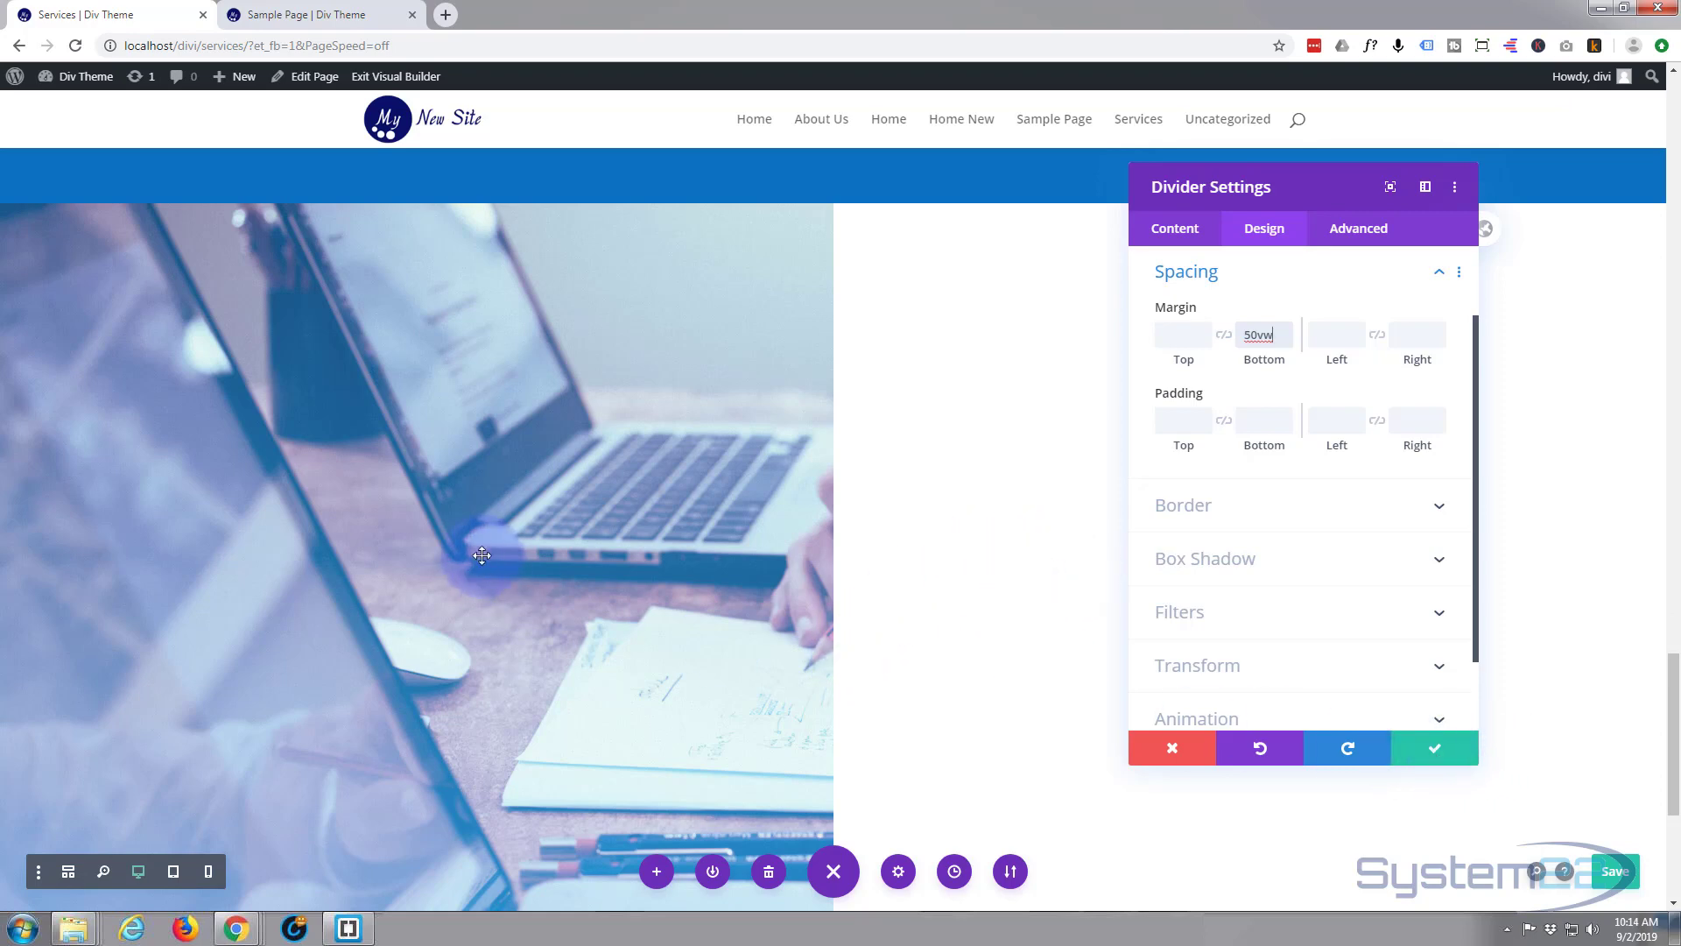
pyautogui.click(1432, 753)
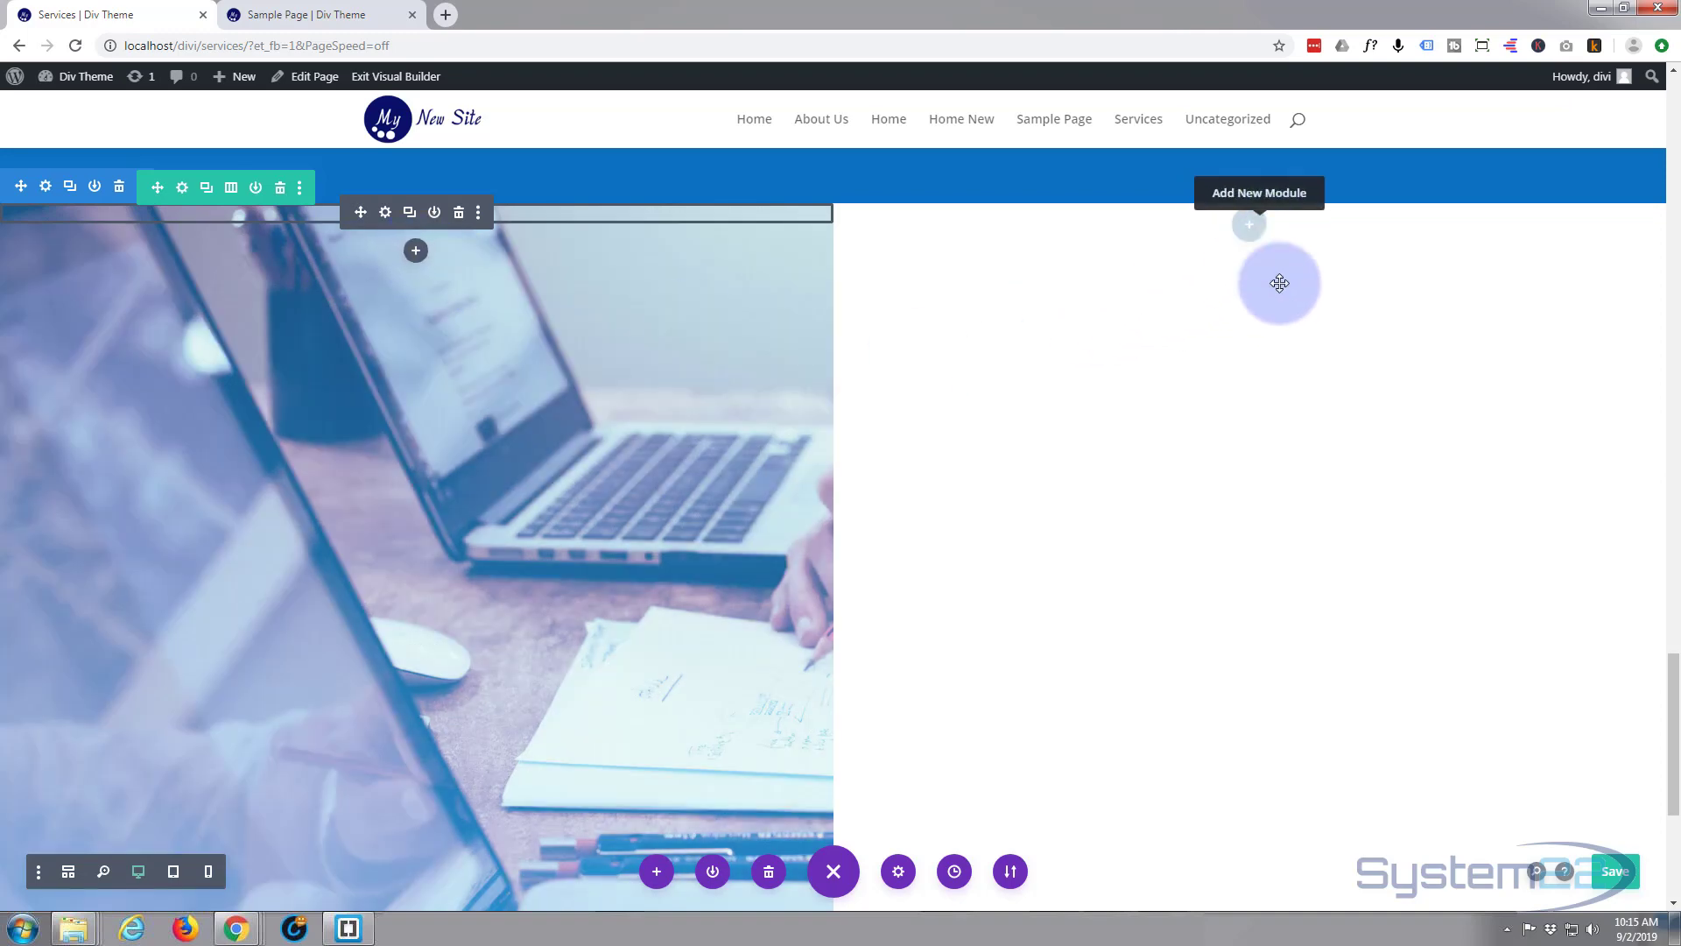
# View the page structure in wireframe mode and return to the desktop view.
pyautogui.click(833, 870)
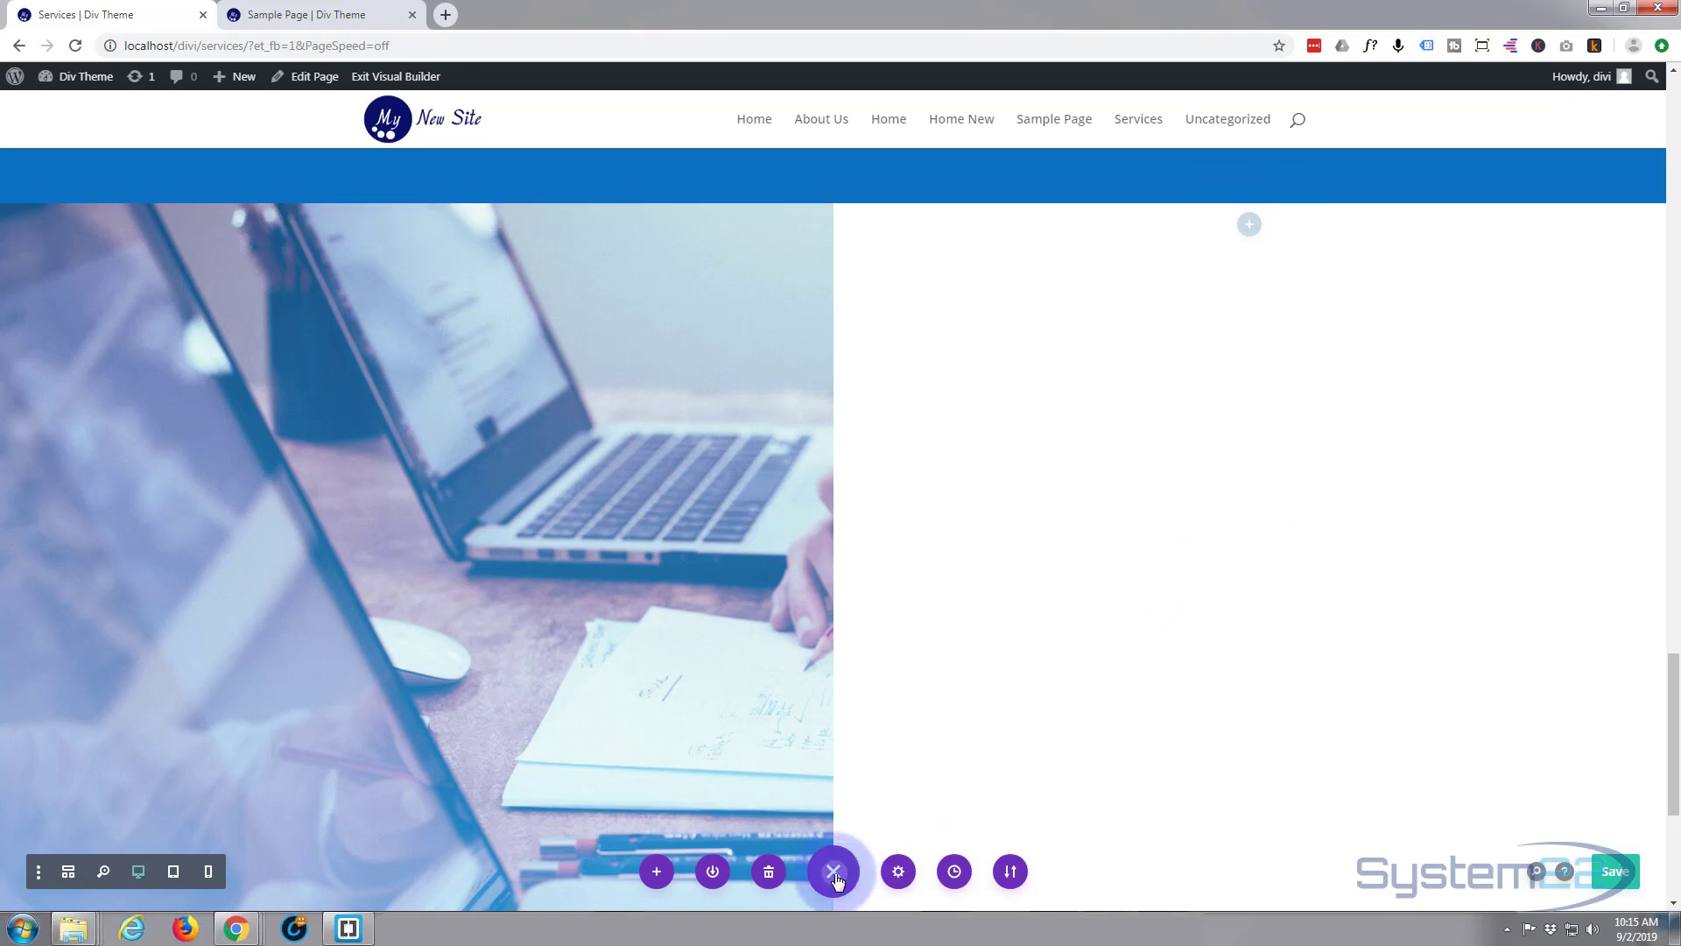
pyautogui.click(833, 872)
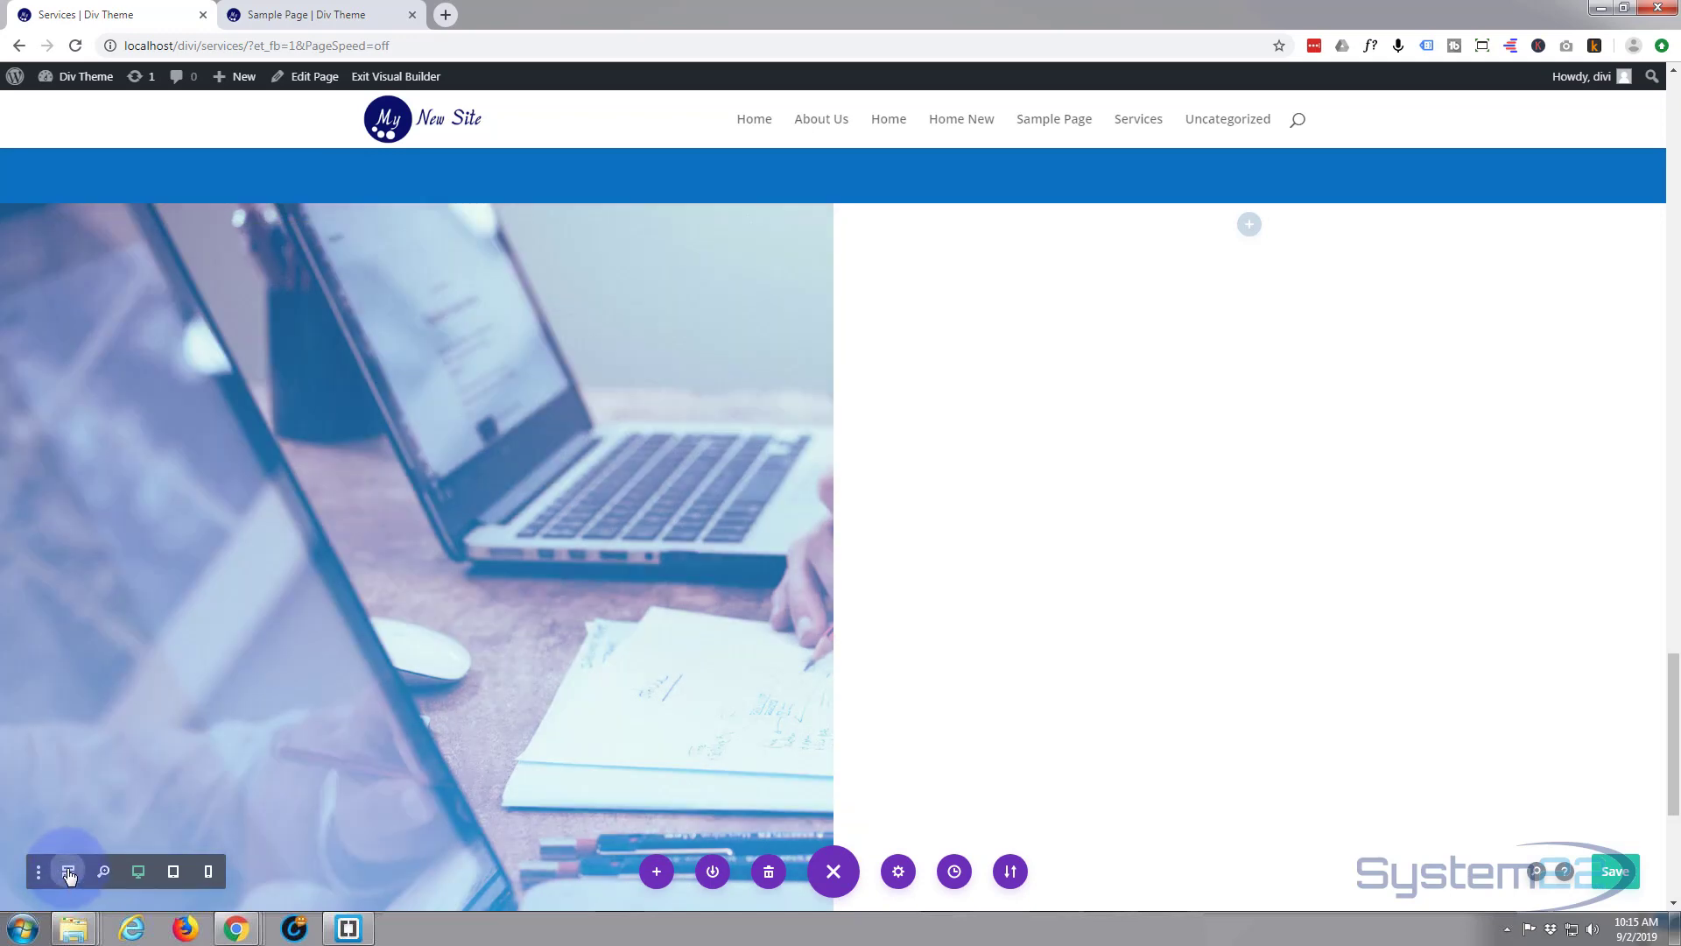
pyautogui.click(68, 872)
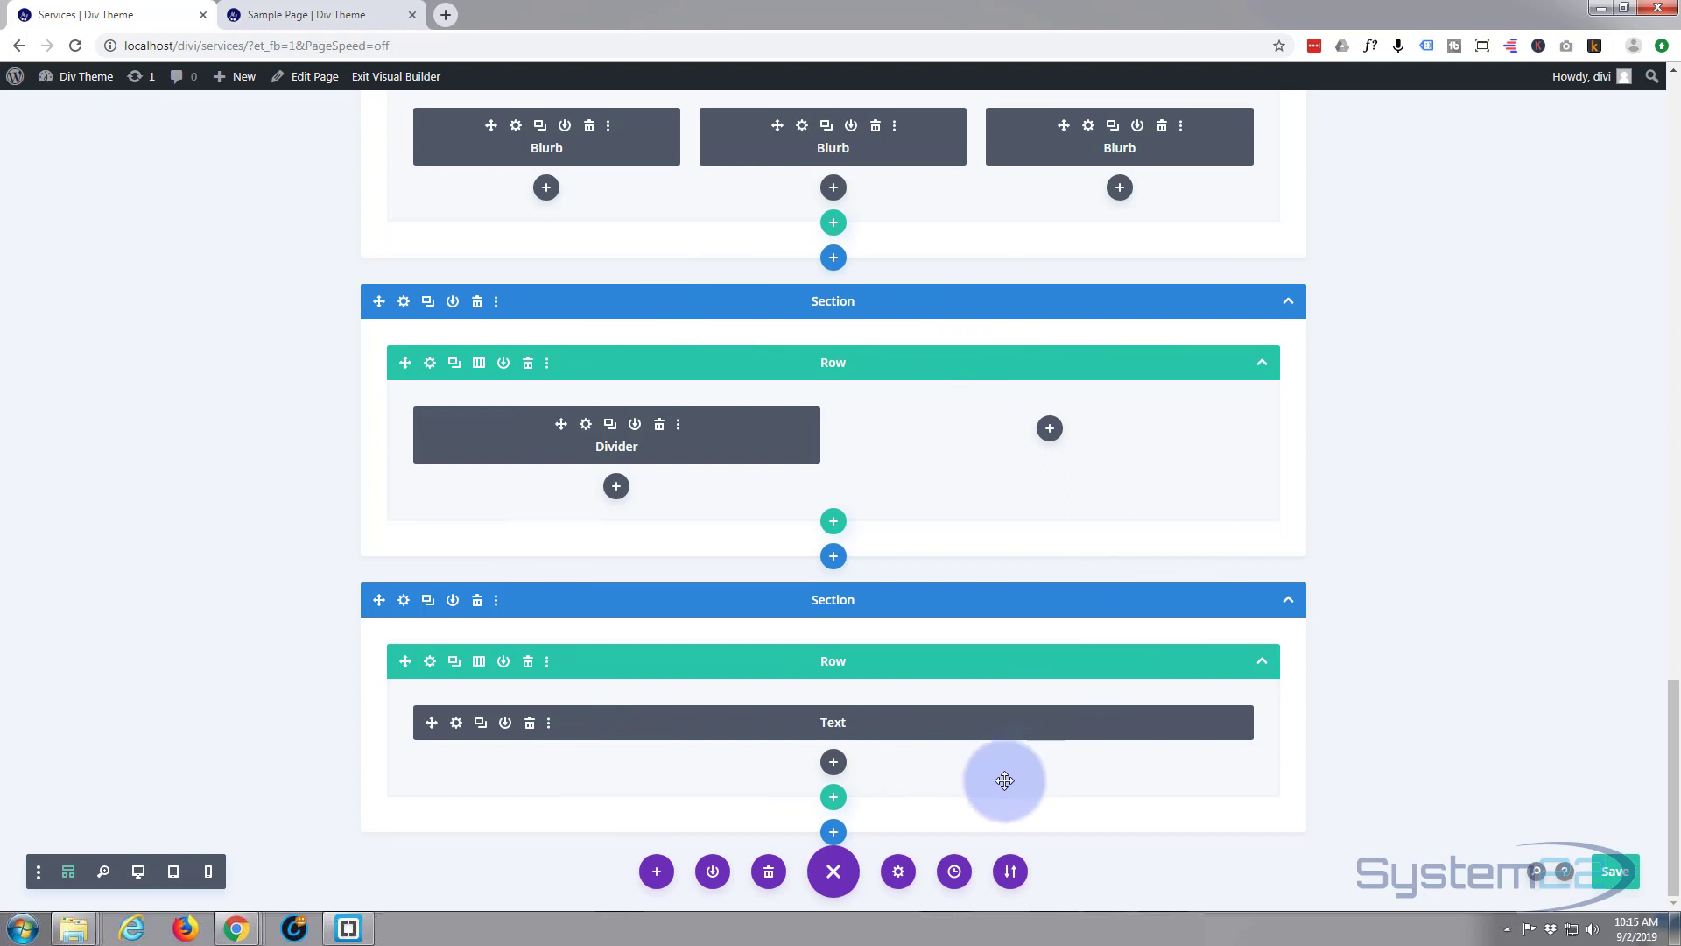
pyautogui.click(138, 873)
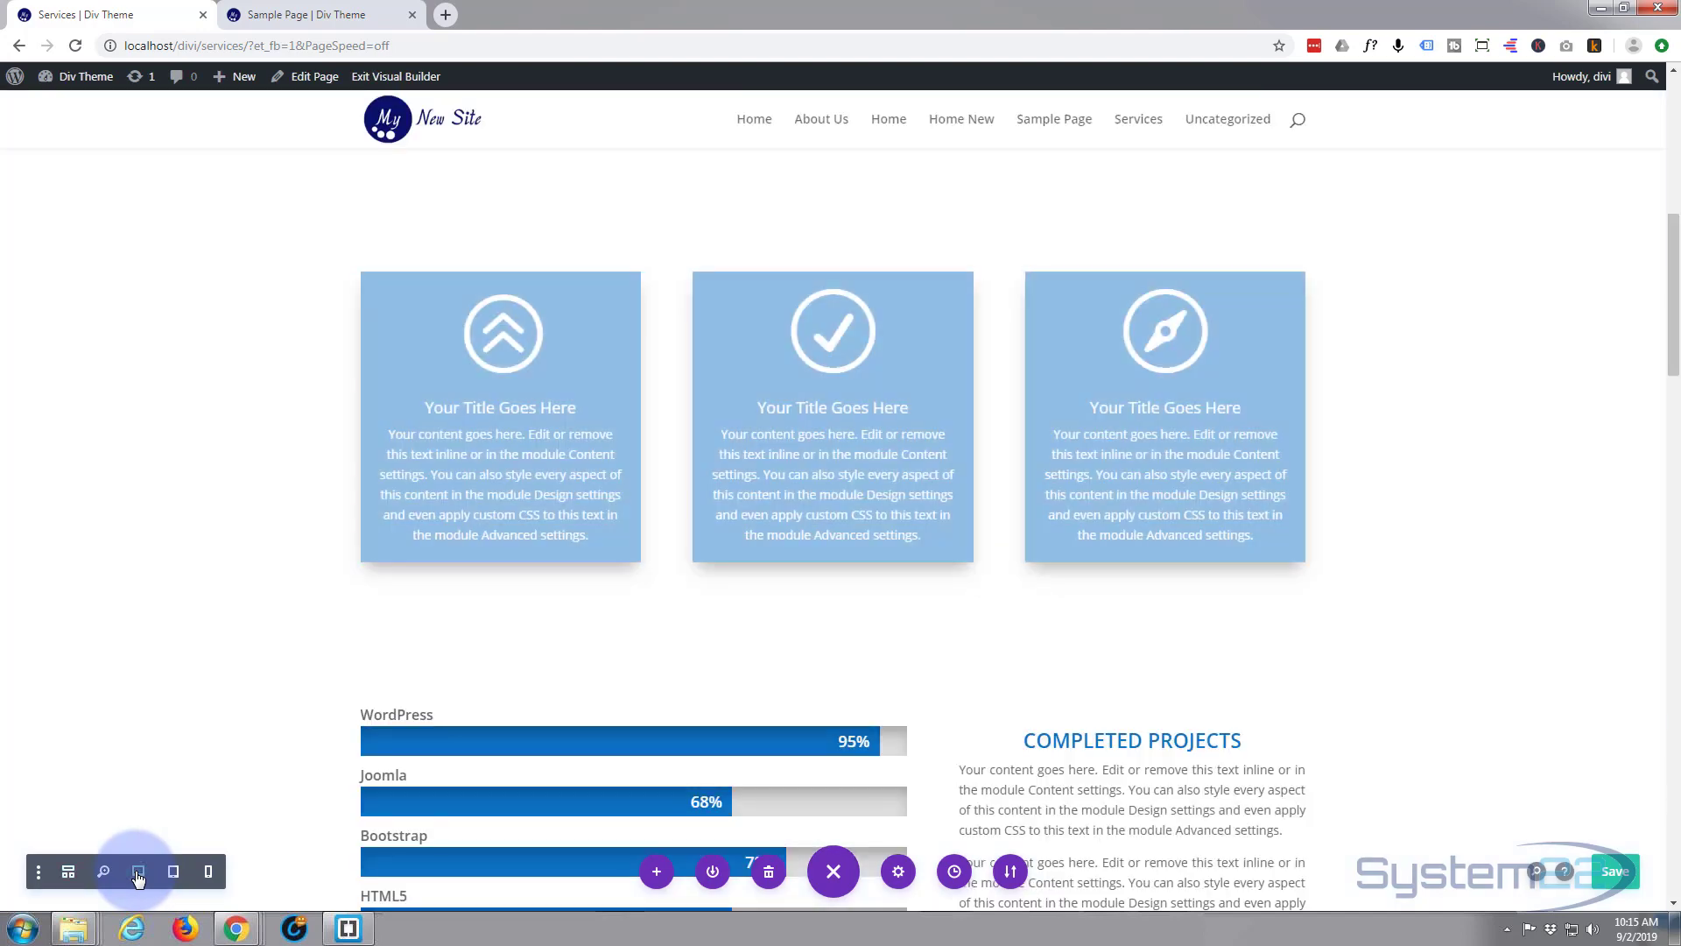
# Insert a Text module into the empty second column of the photo row.
pyautogui.scroll(-13, 262, 622)
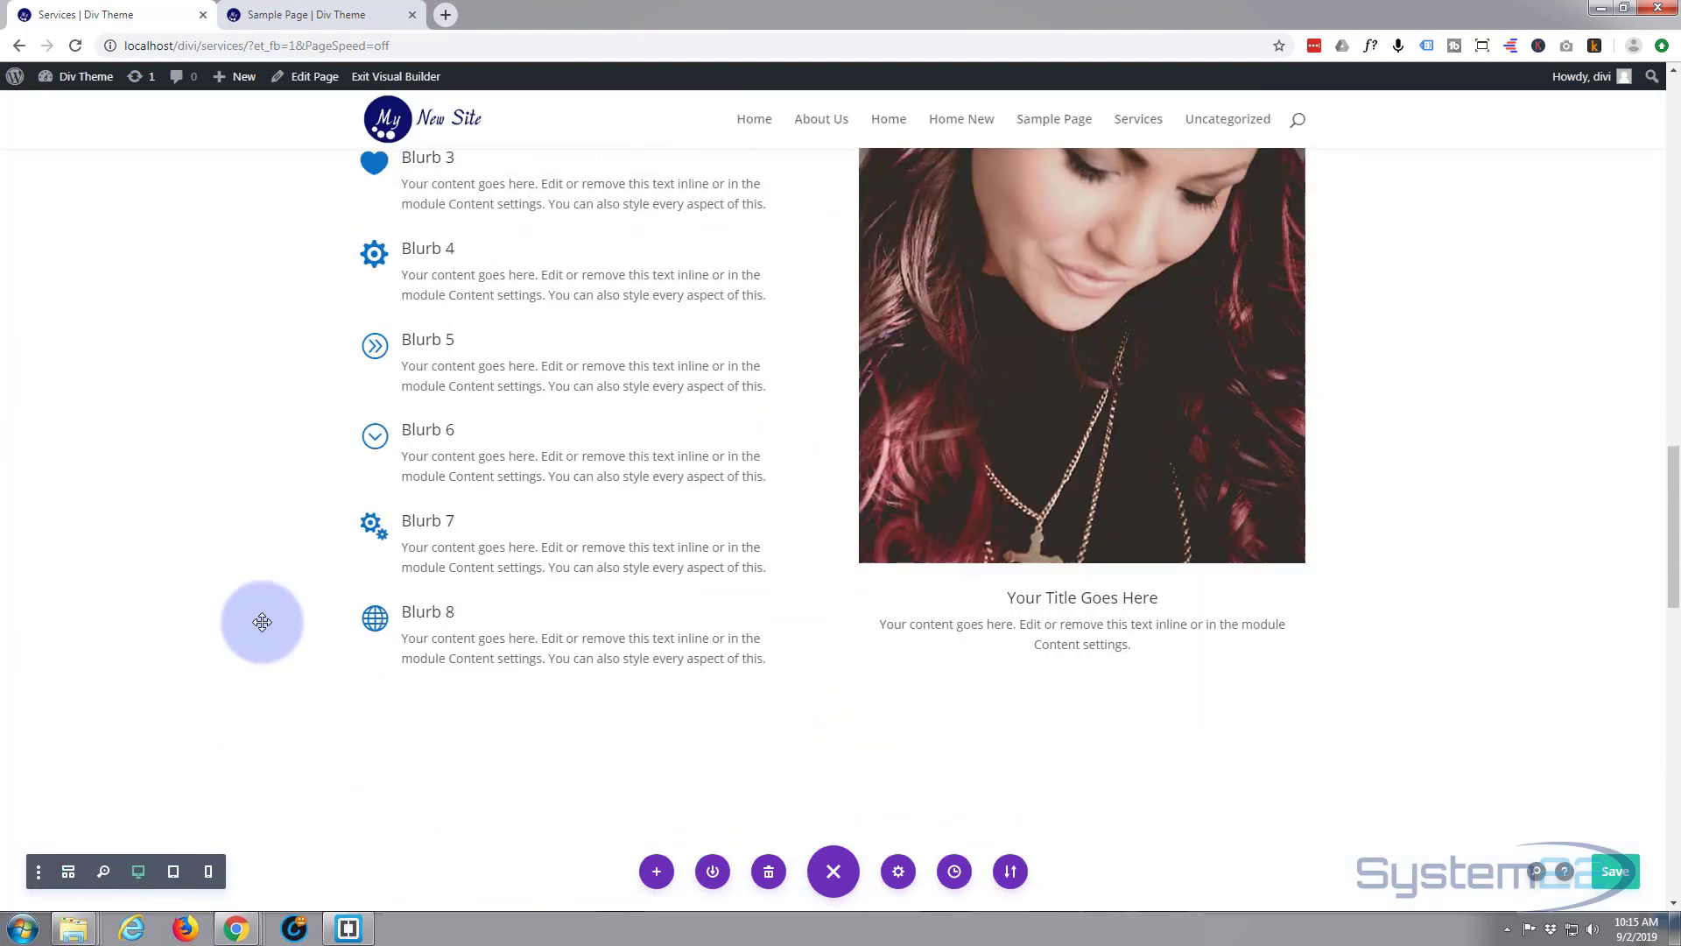
pyautogui.scroll(-7, 262, 621)
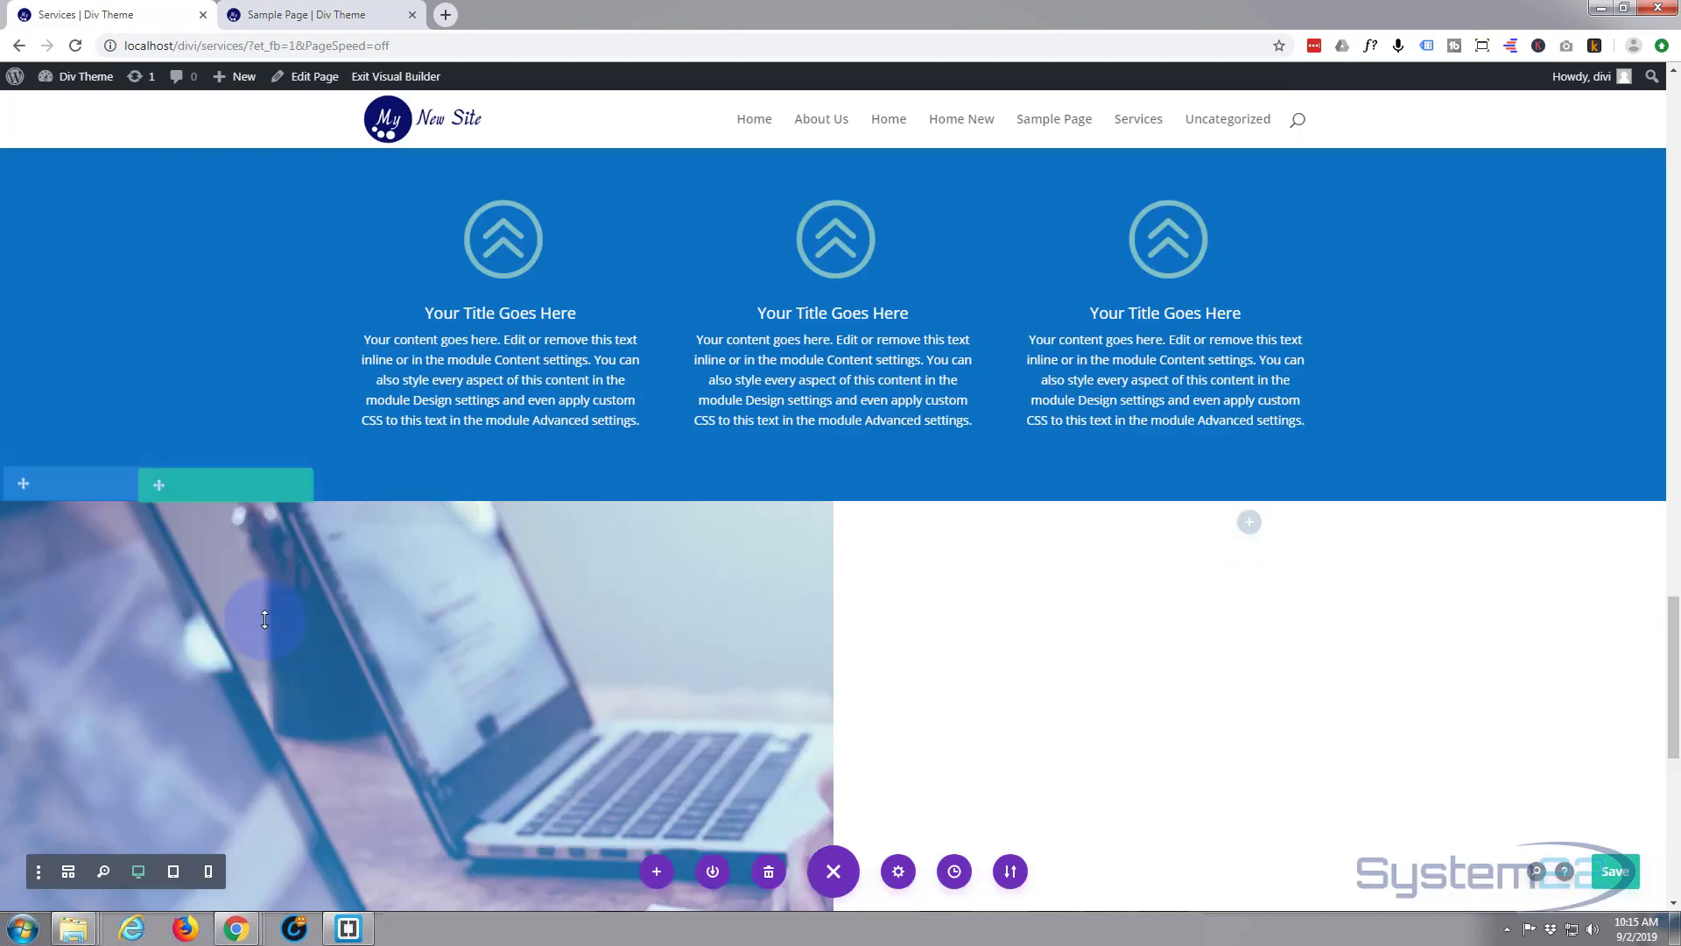
pyautogui.scroll(-2, 265, 620)
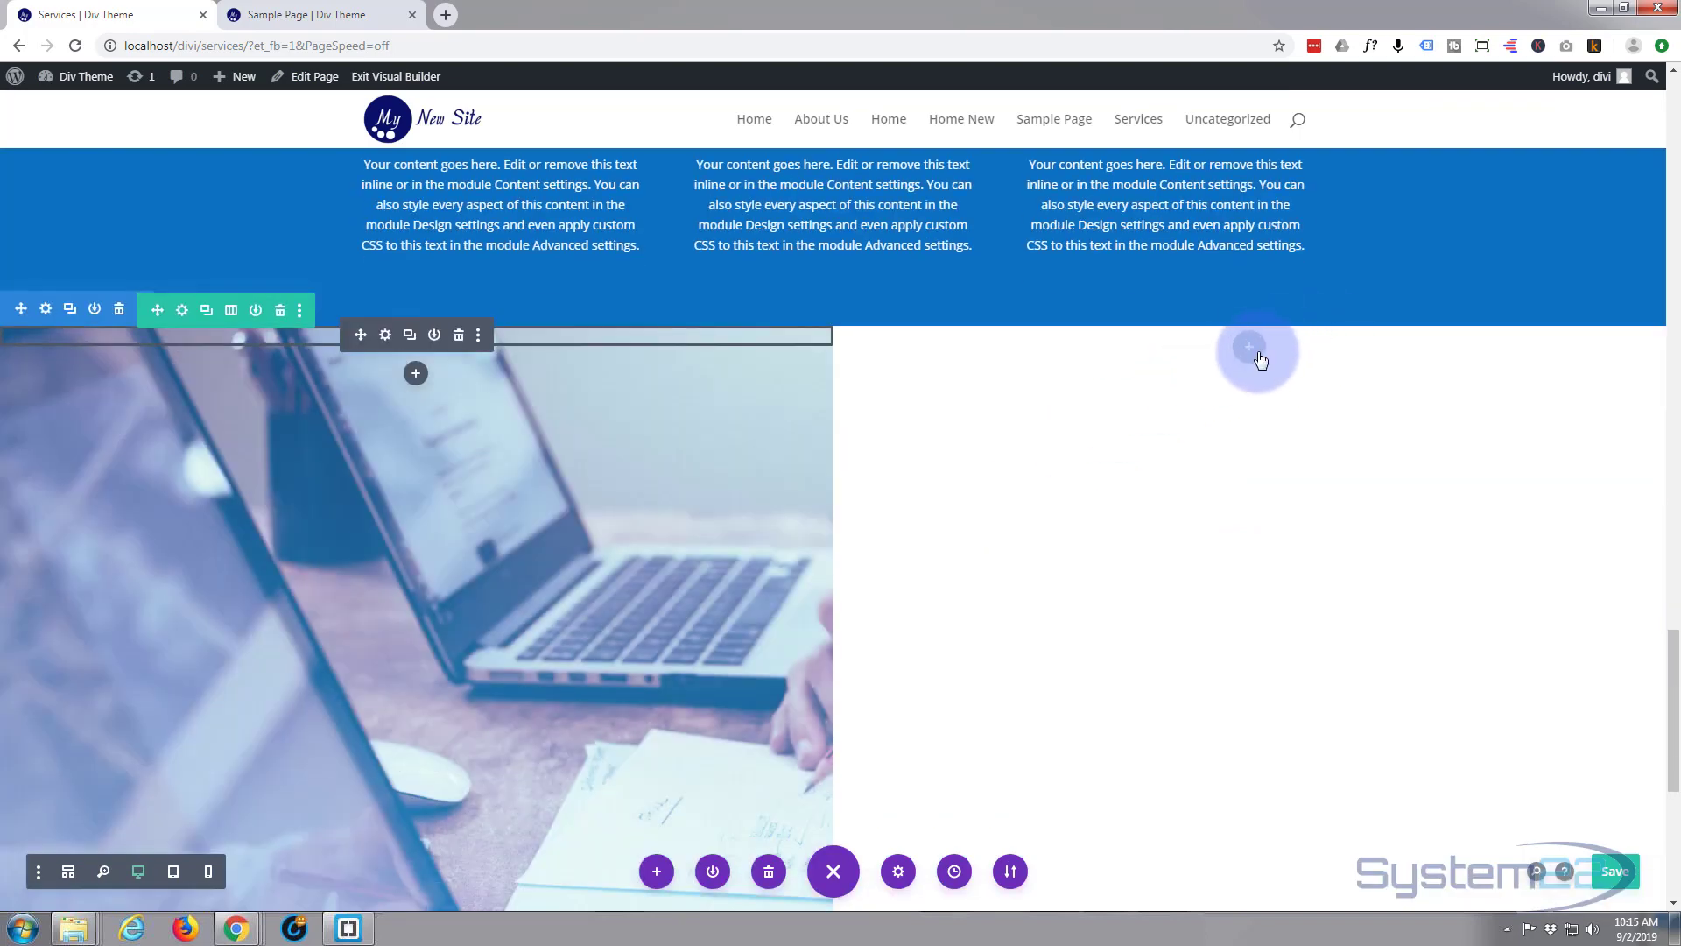
pyautogui.click(1252, 348)
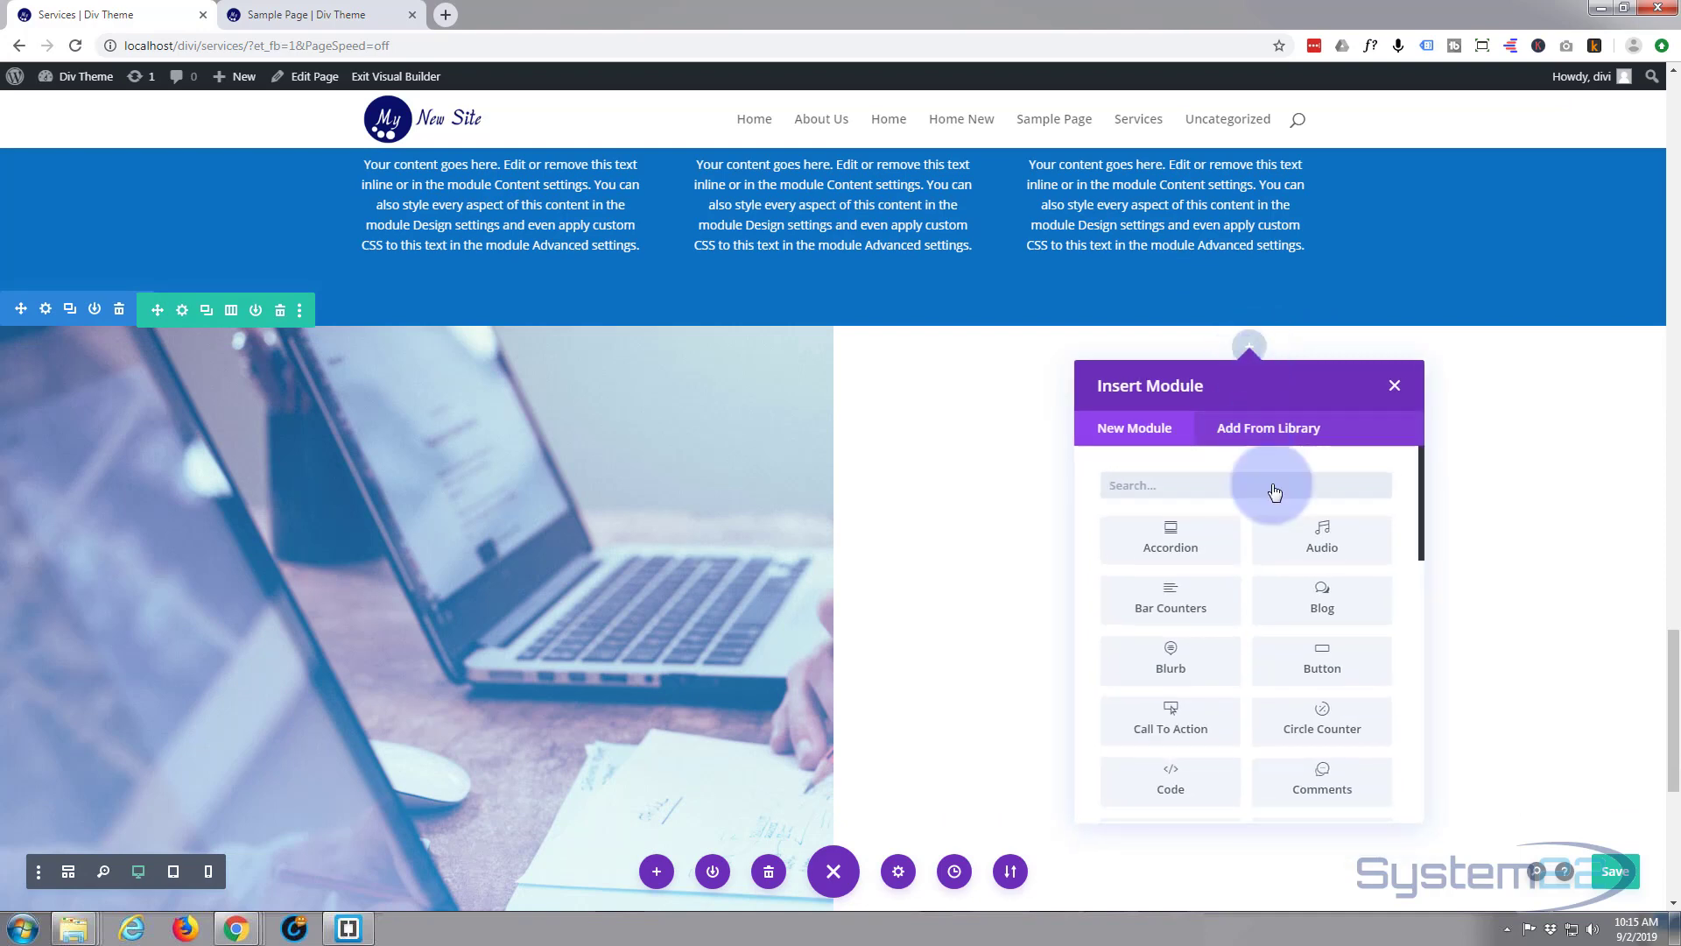
pyautogui.scroll(-1, 1249, 616)
pyautogui.scroll(-5, 1249, 615)
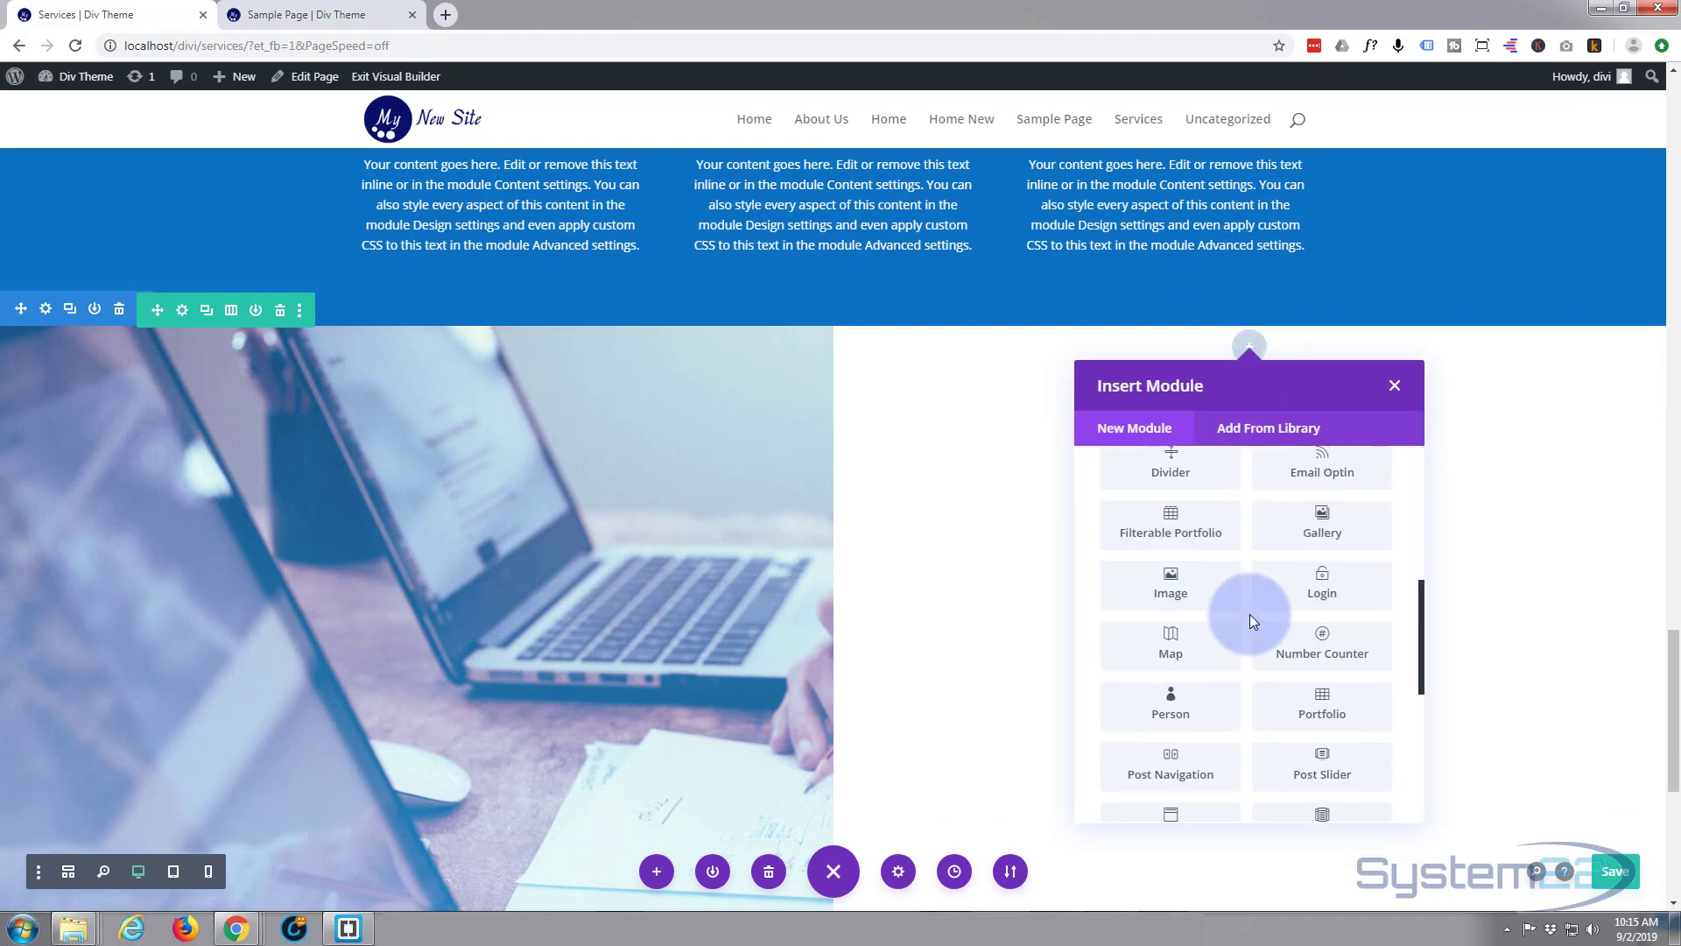
pyautogui.scroll(-5, 1249, 613)
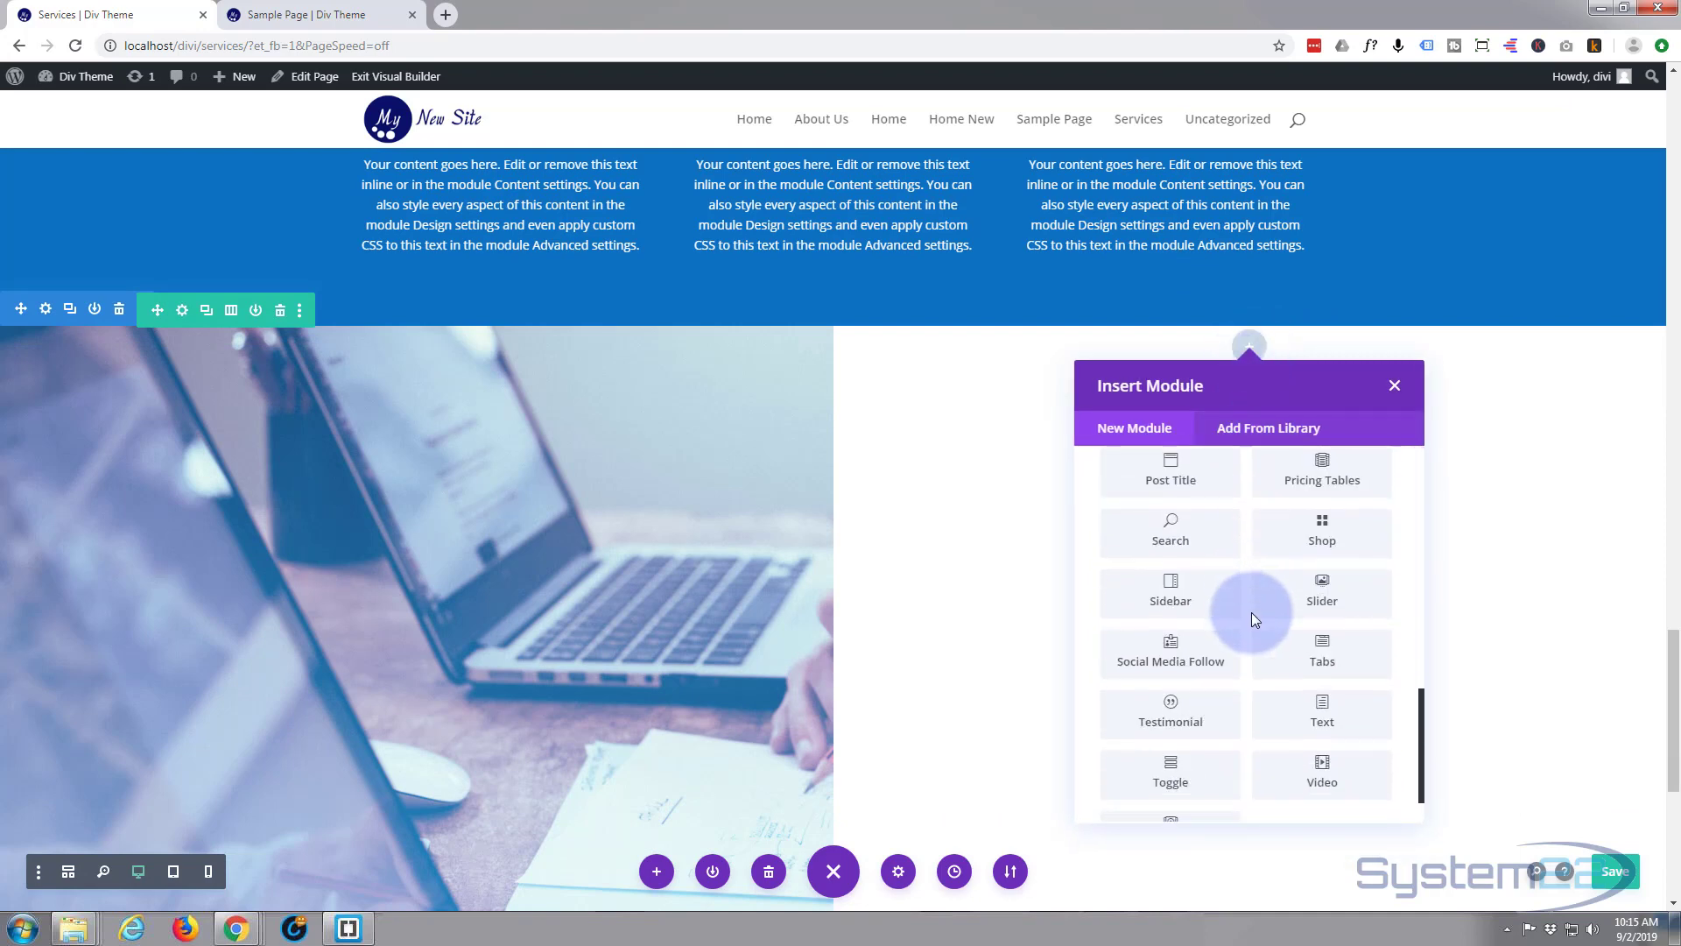
pyautogui.click(1336, 648)
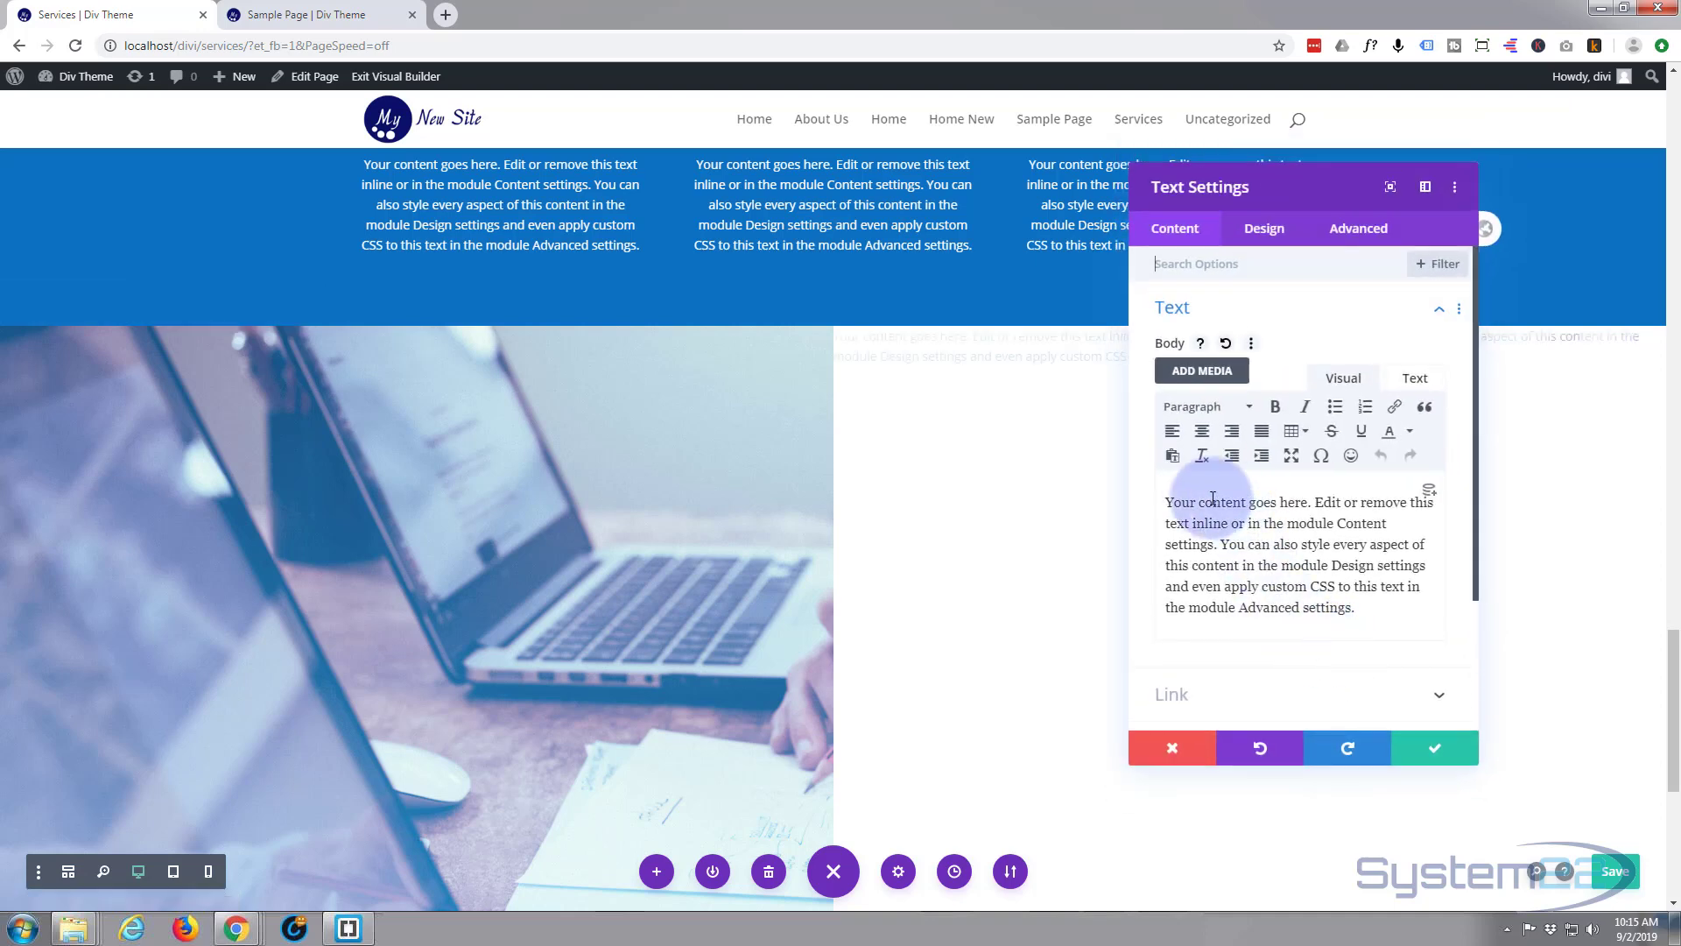
# Replace the Text module's placeholder body with "Huge Headline" and format it as Heading 1.
pyautogui.moveTo(1165, 499); pyautogui.dragTo(1407, 616)
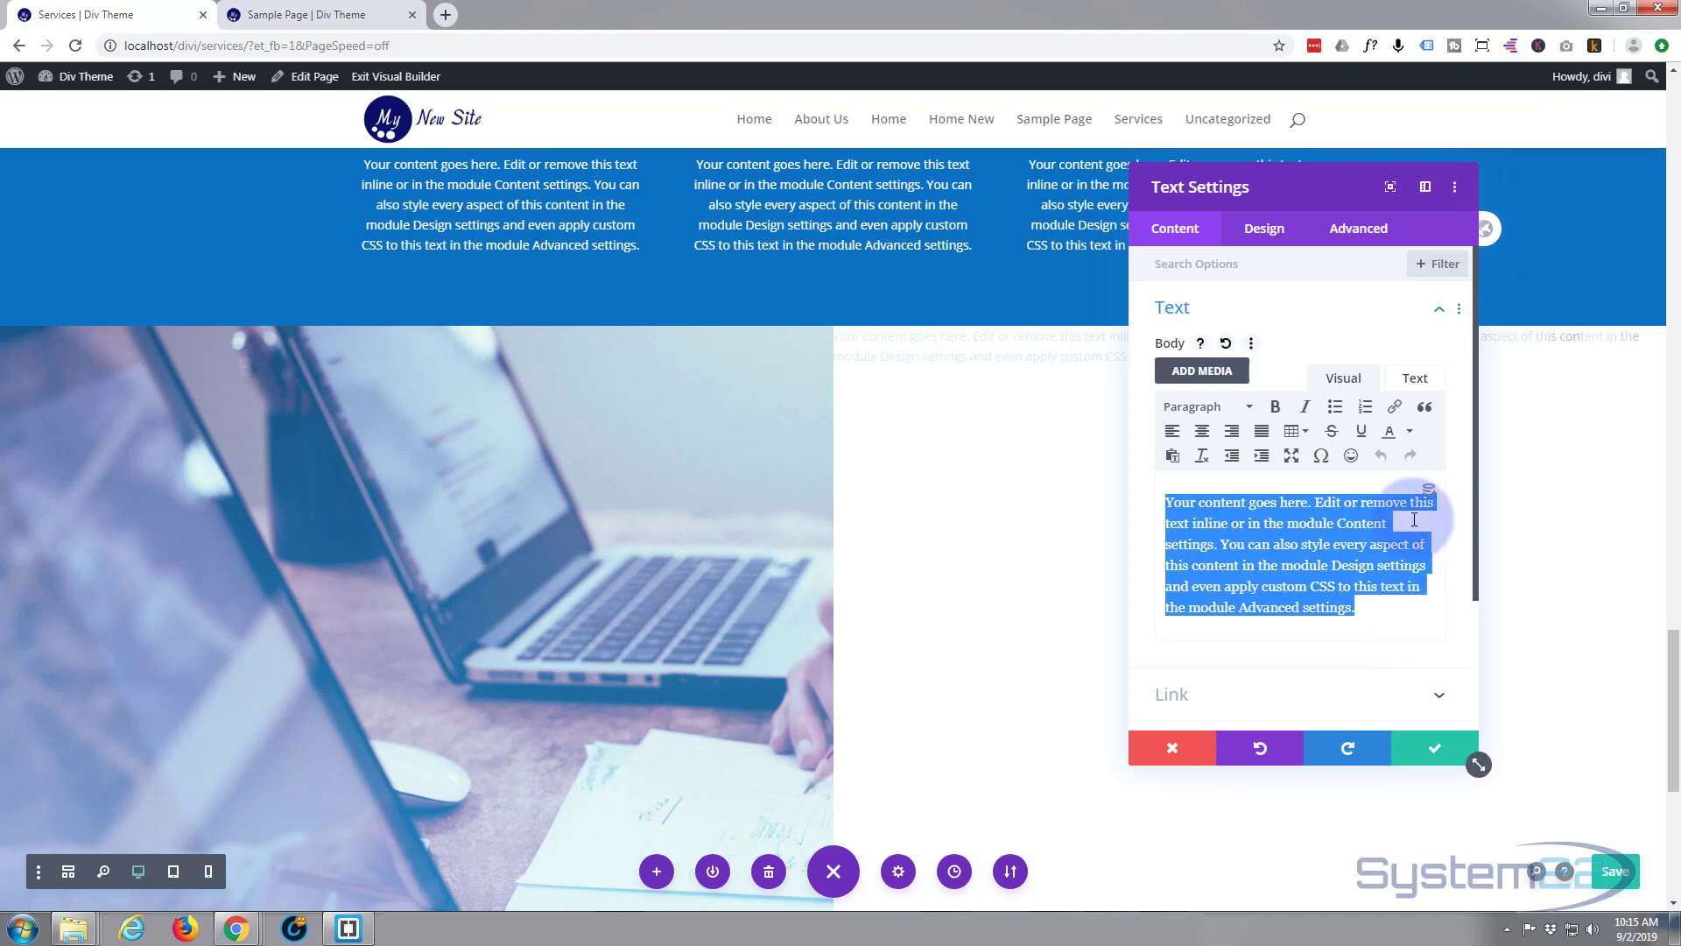
pyautogui.write('Huge Headline')
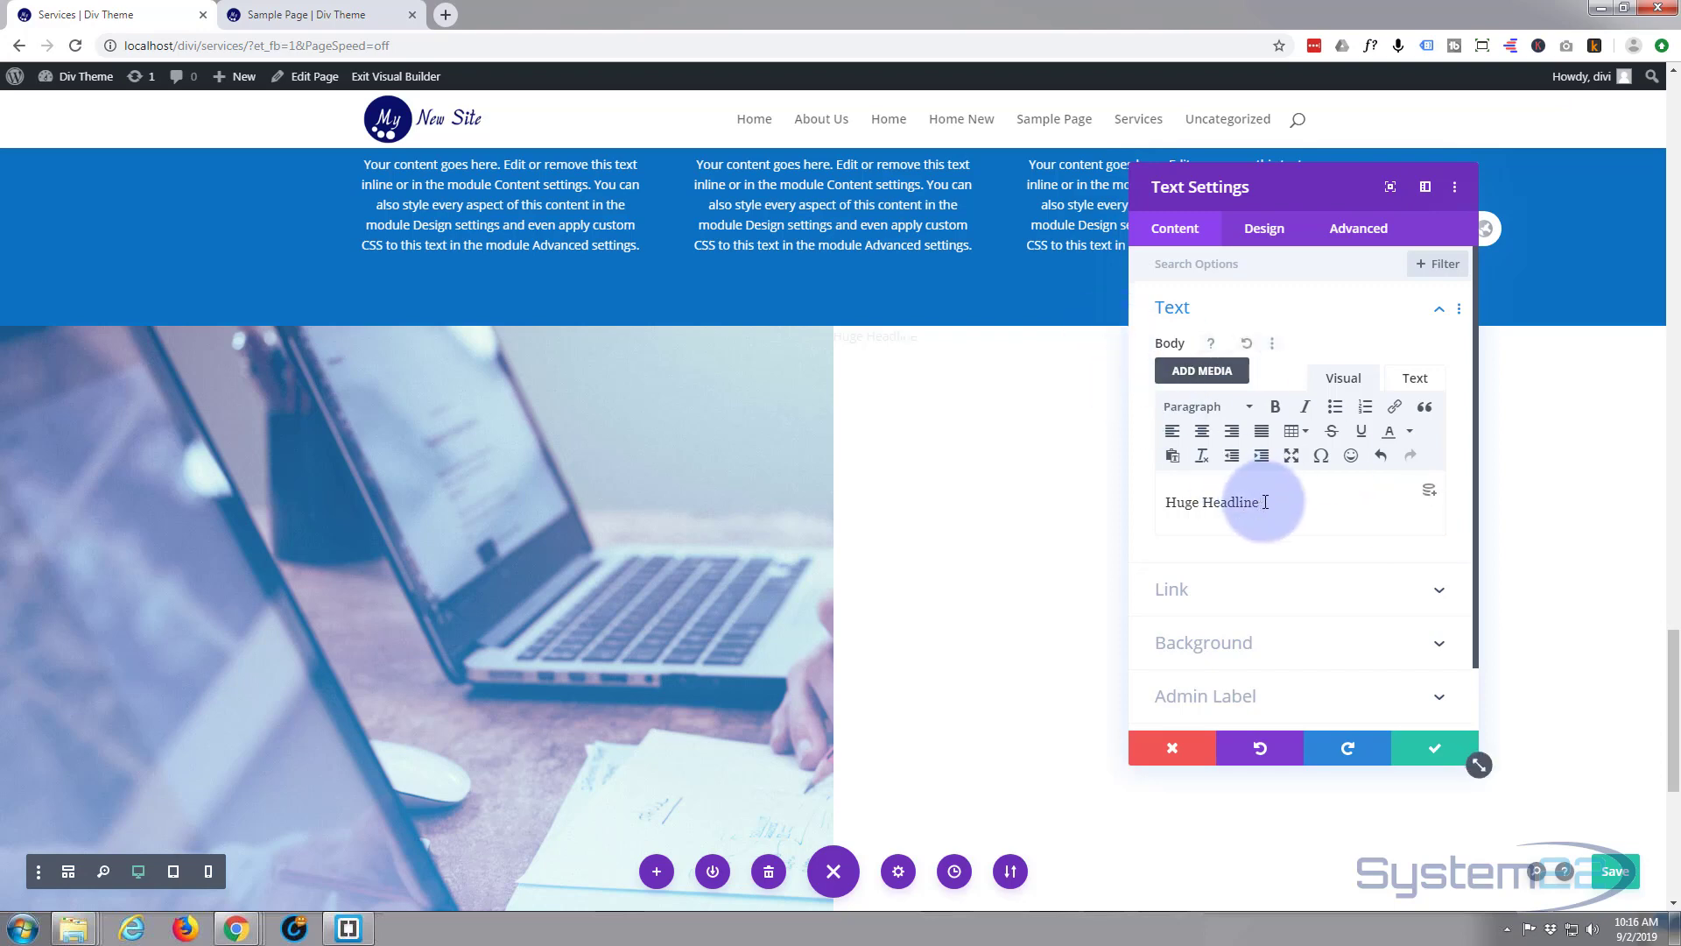
pyautogui.moveTo(1258, 502); pyautogui.dragTo(1133, 501)
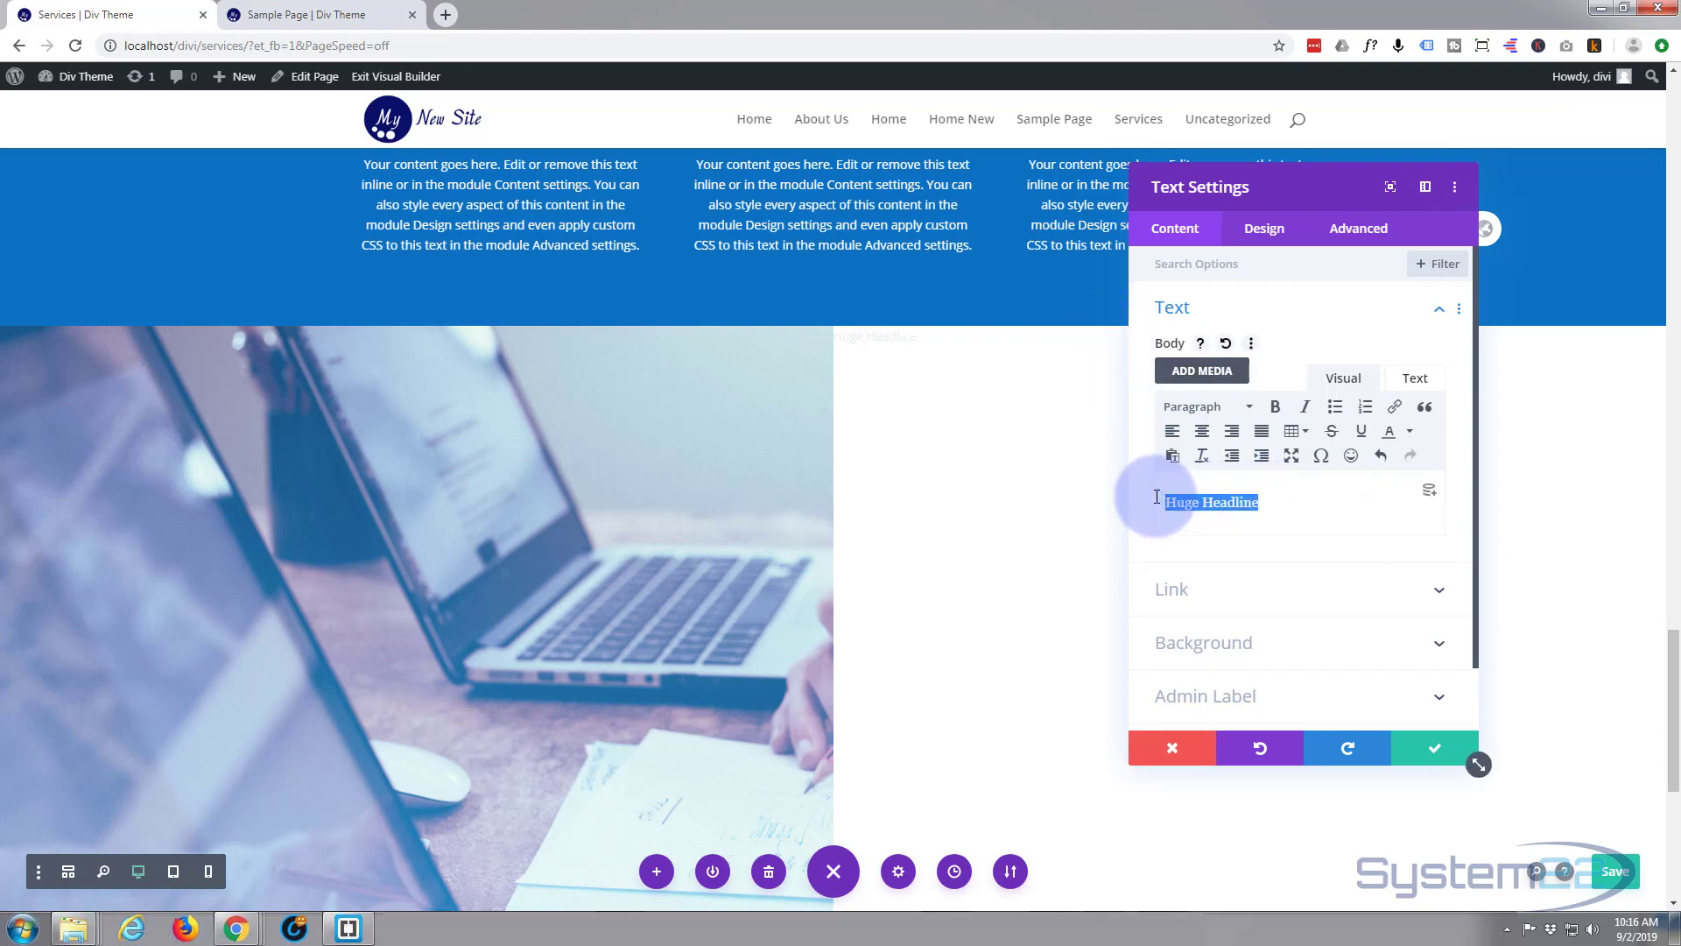
pyautogui.click(1250, 410)
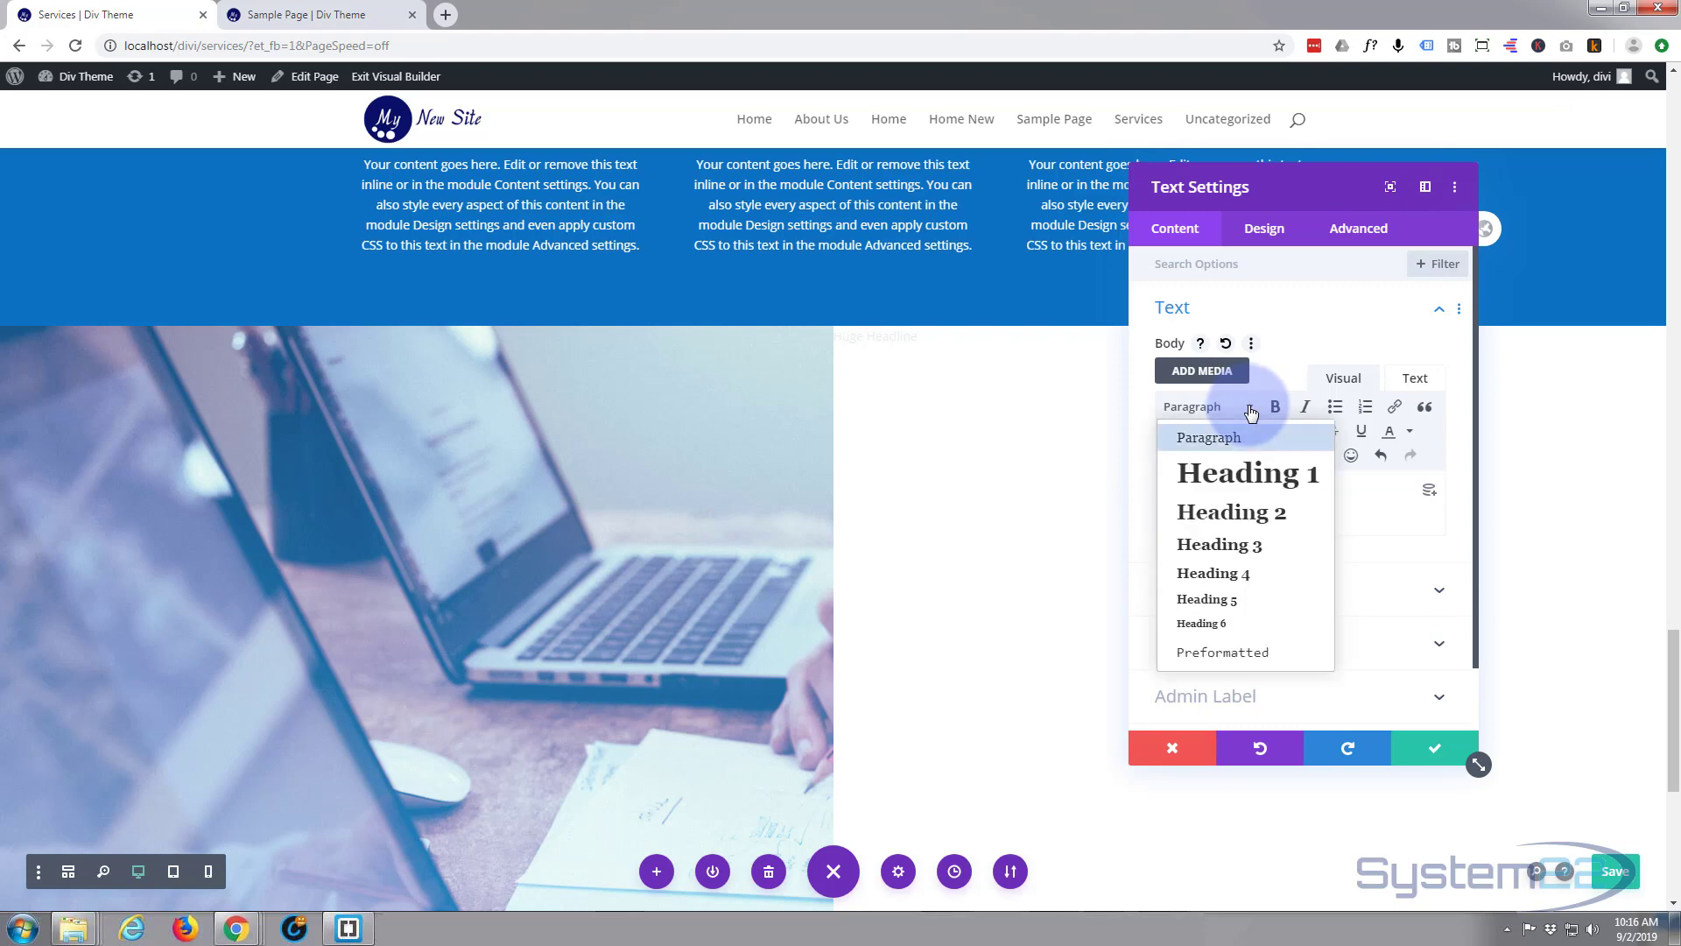
pyautogui.click(1252, 477)
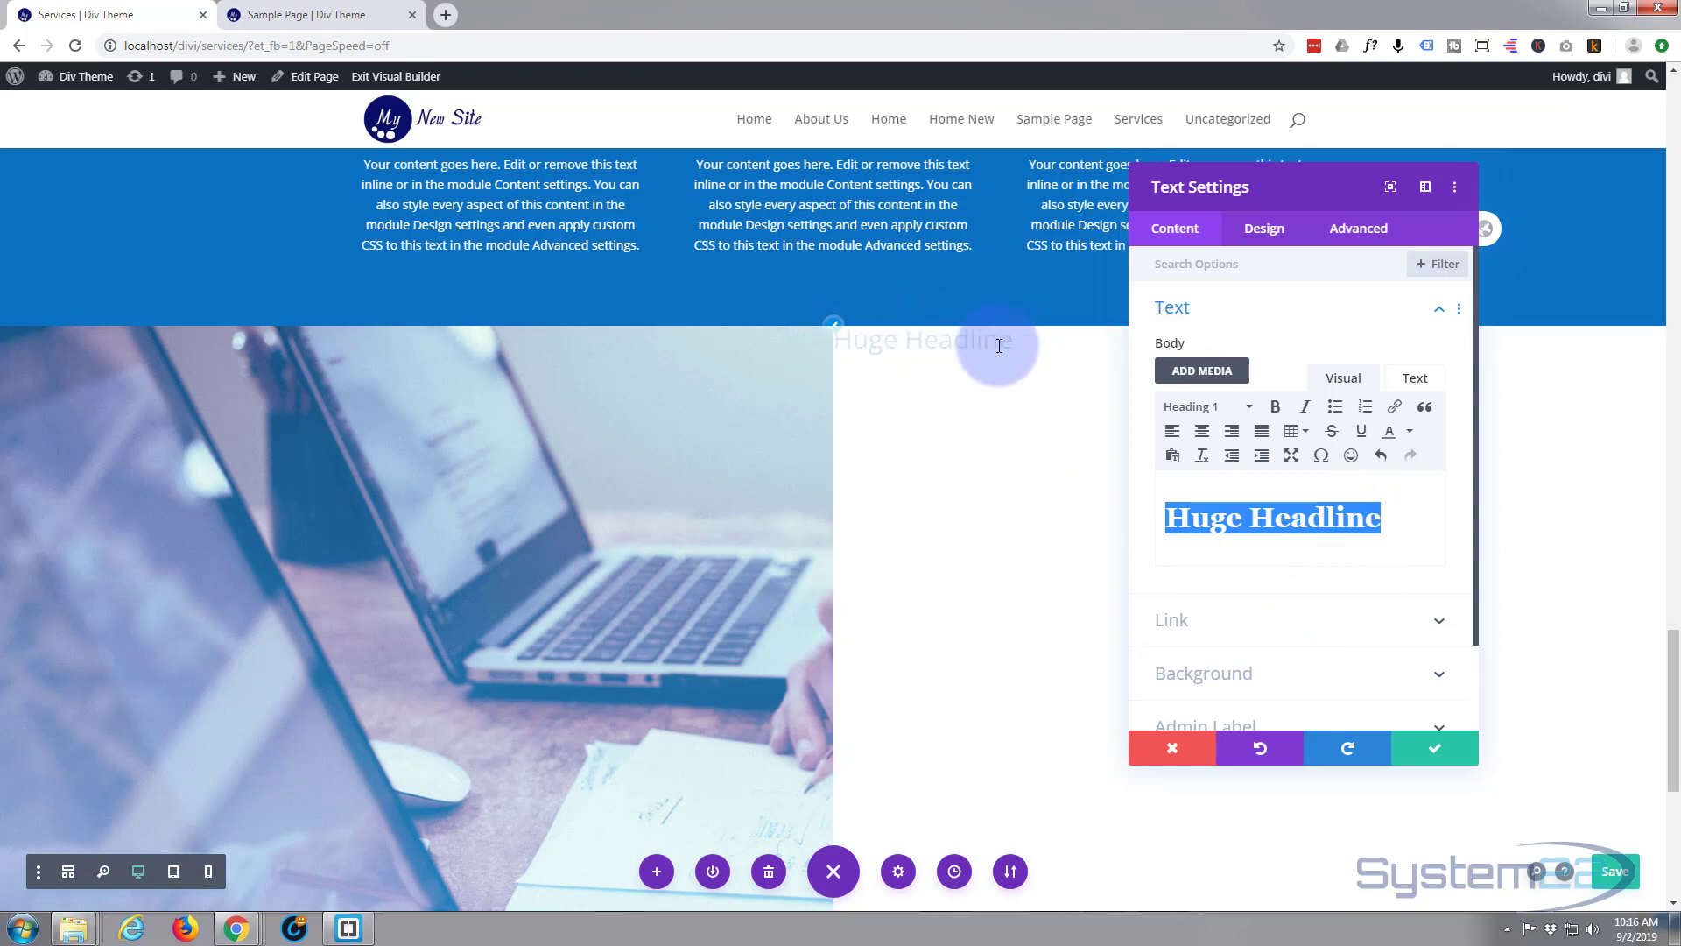
pyautogui.click(1174, 391)
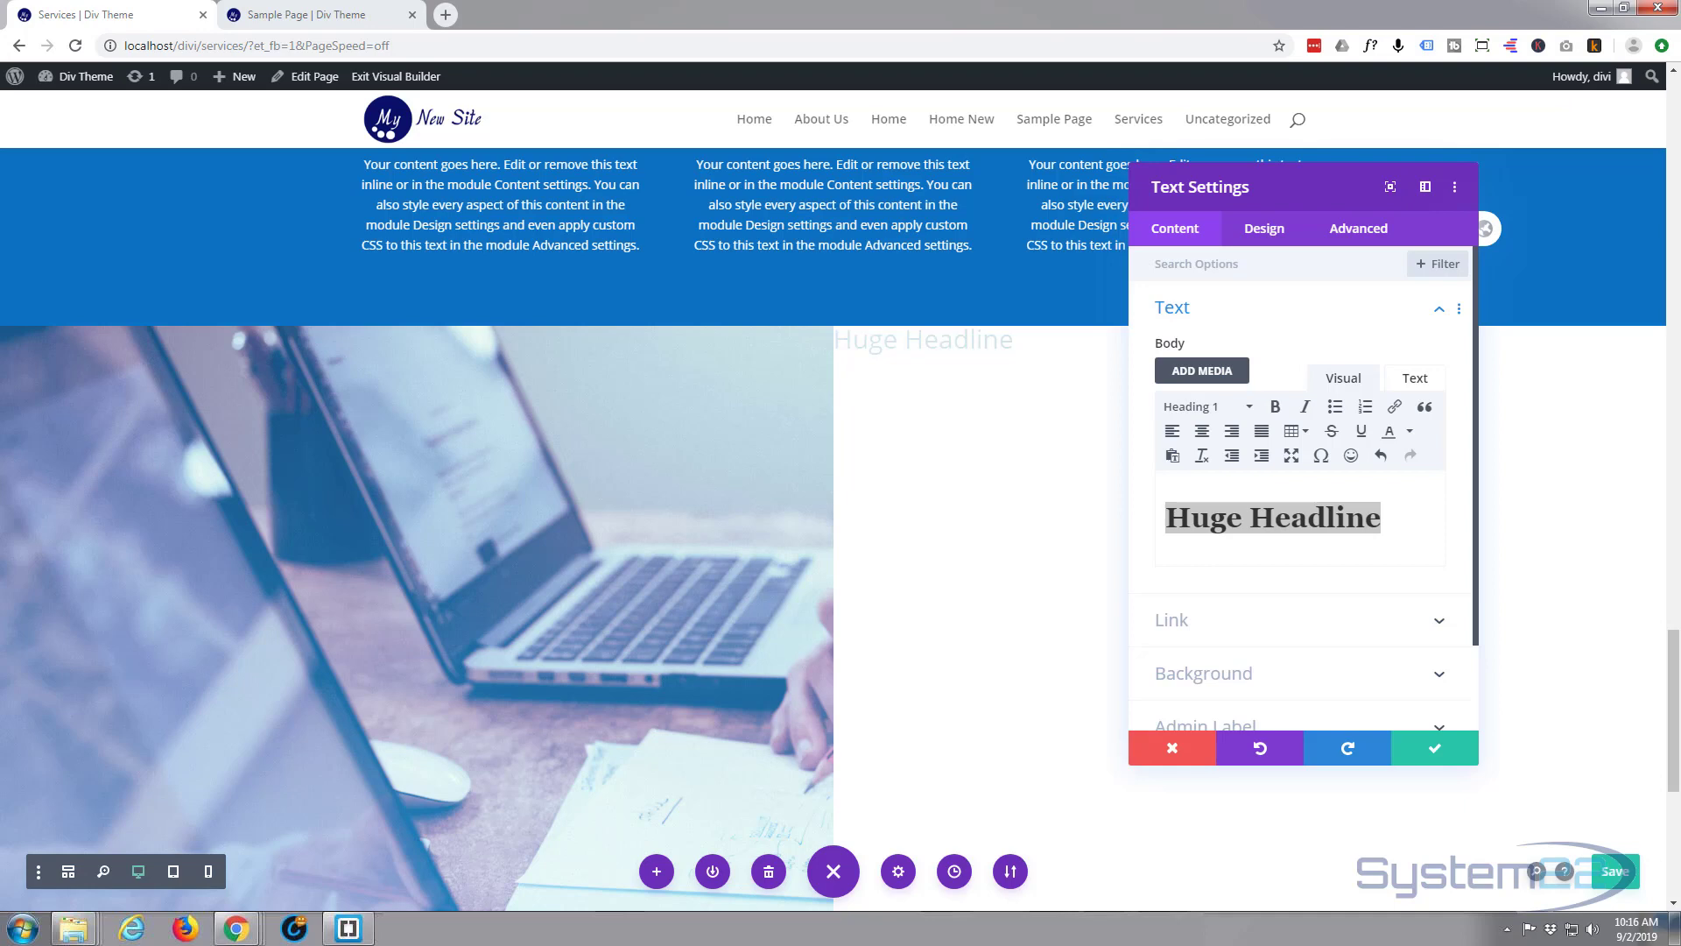
# Open the H1 heading text design options of the Huge Headline Text module.
pyautogui.click(1273, 235)
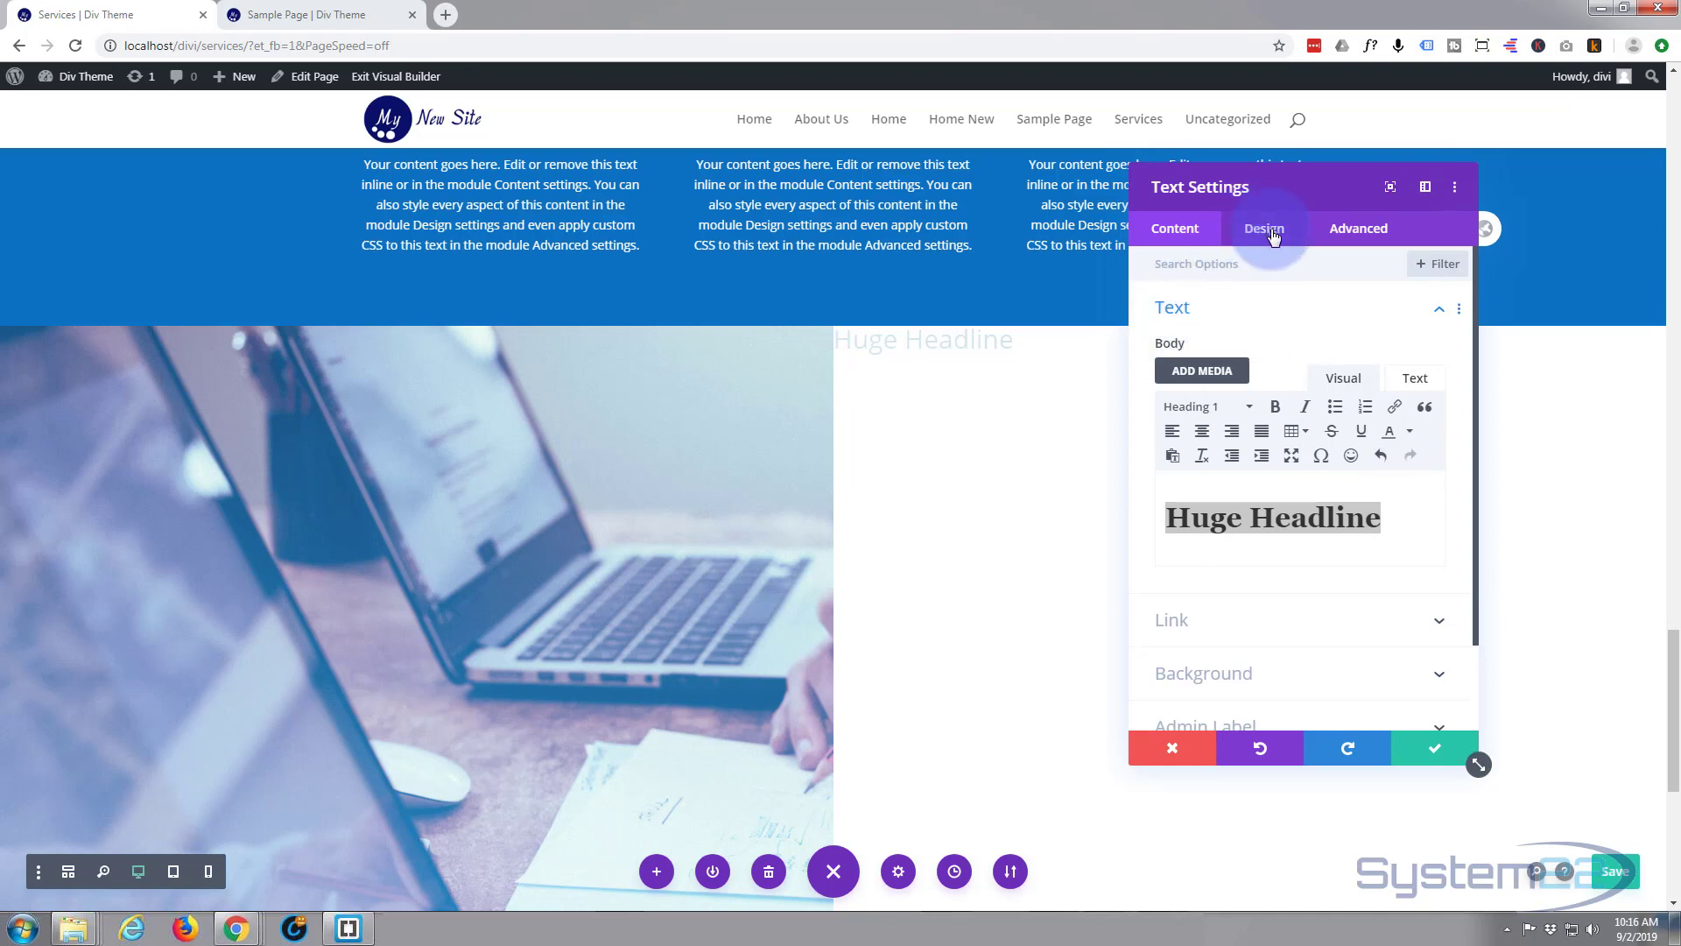
pyautogui.click(1192, 360)
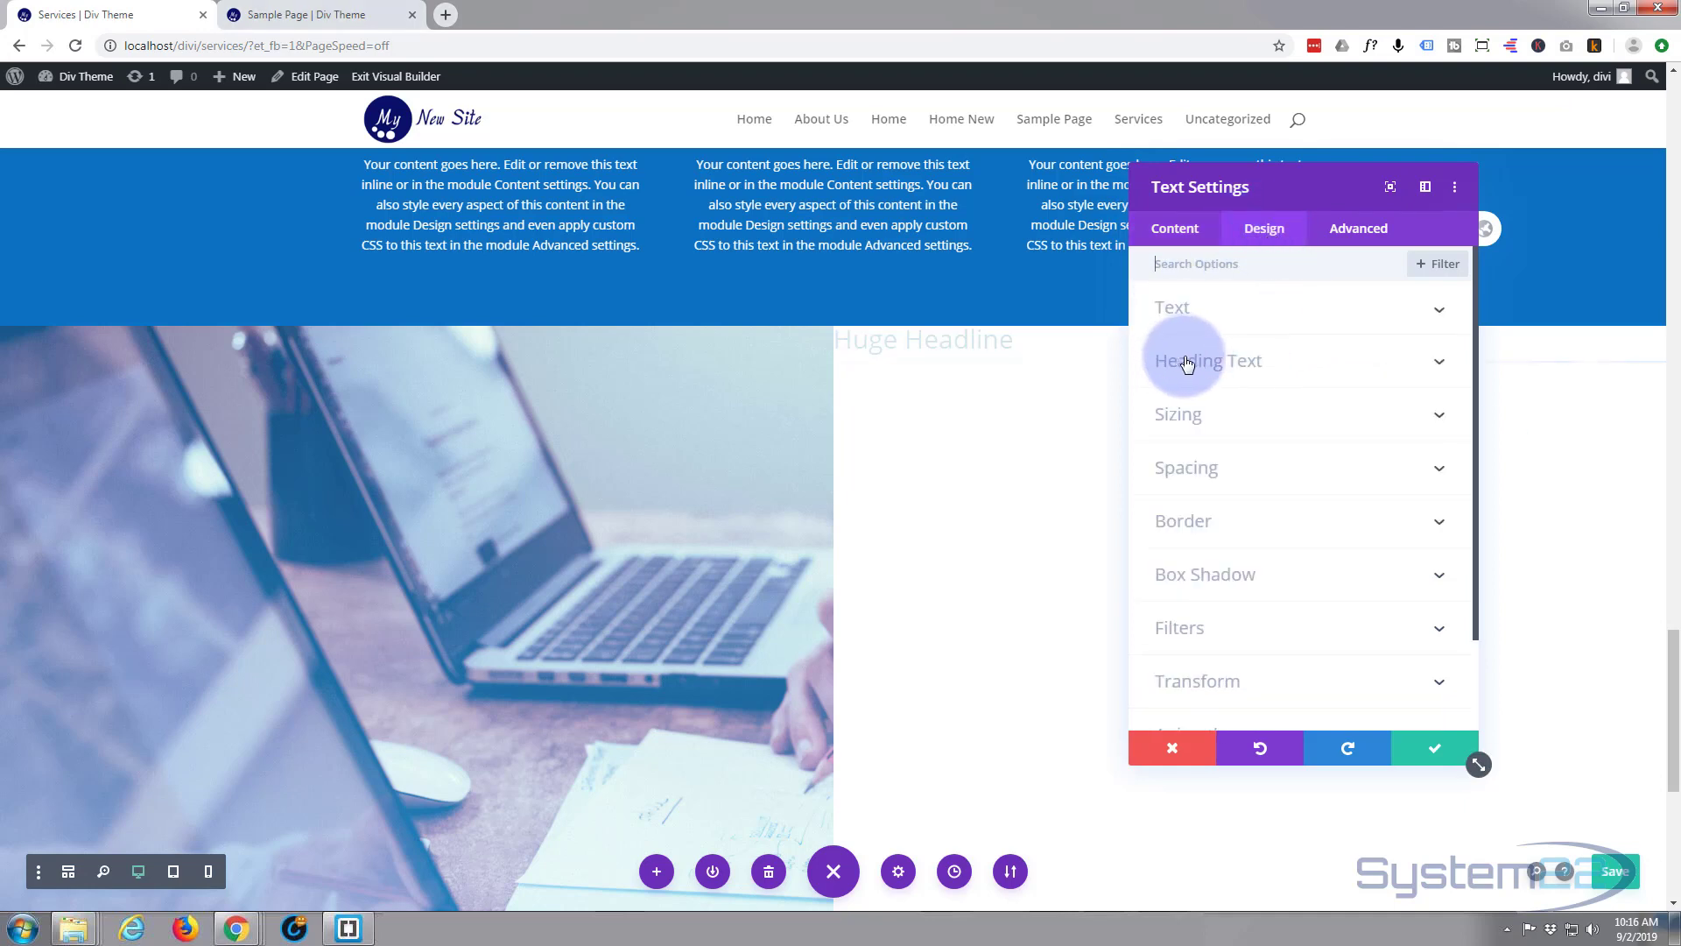
pyautogui.click(1248, 366)
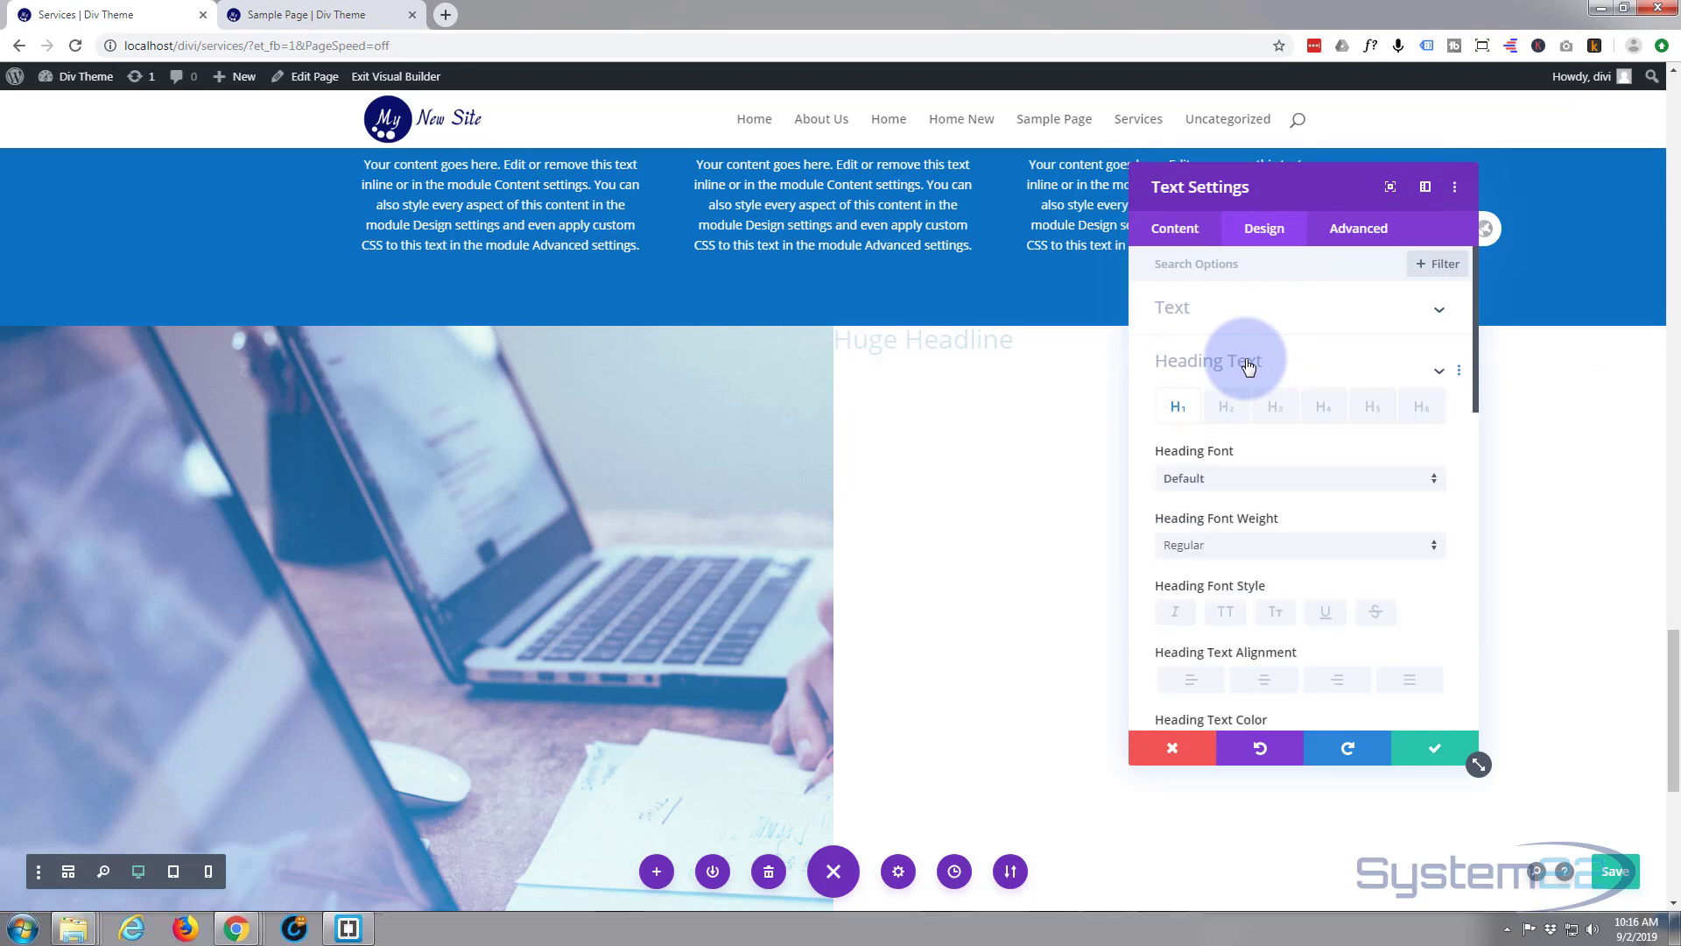
pyautogui.scroll(-1, 1173, 404)
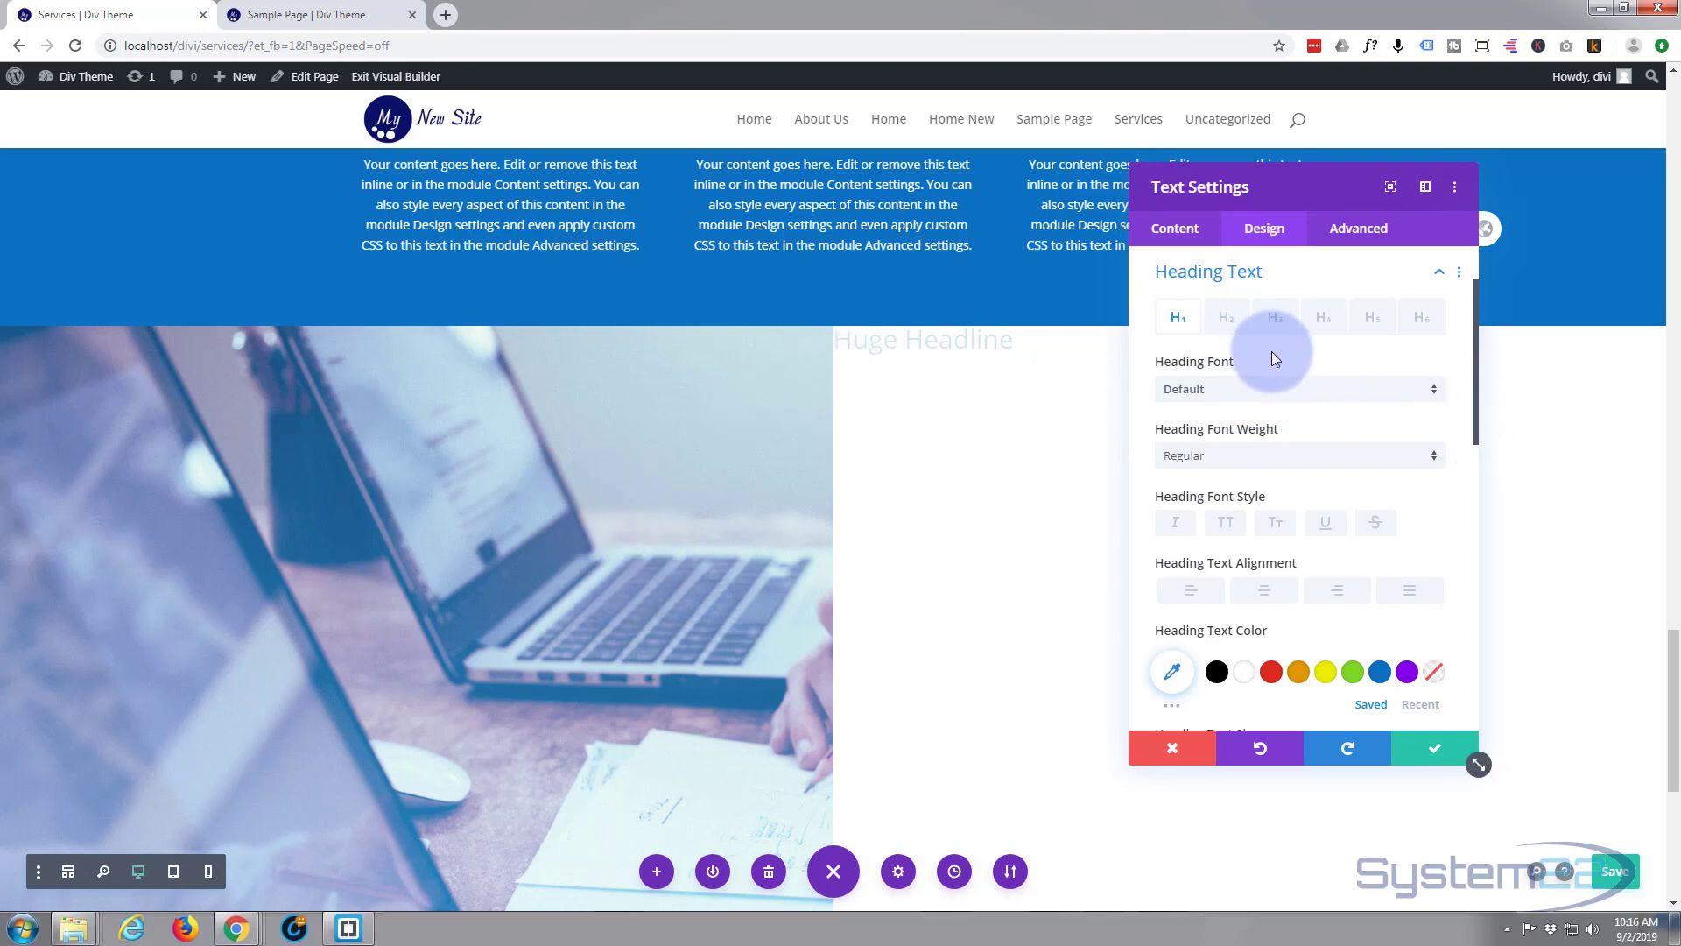
pyautogui.click(1398, 391)
pyautogui.scroll(-5, 1374, 401)
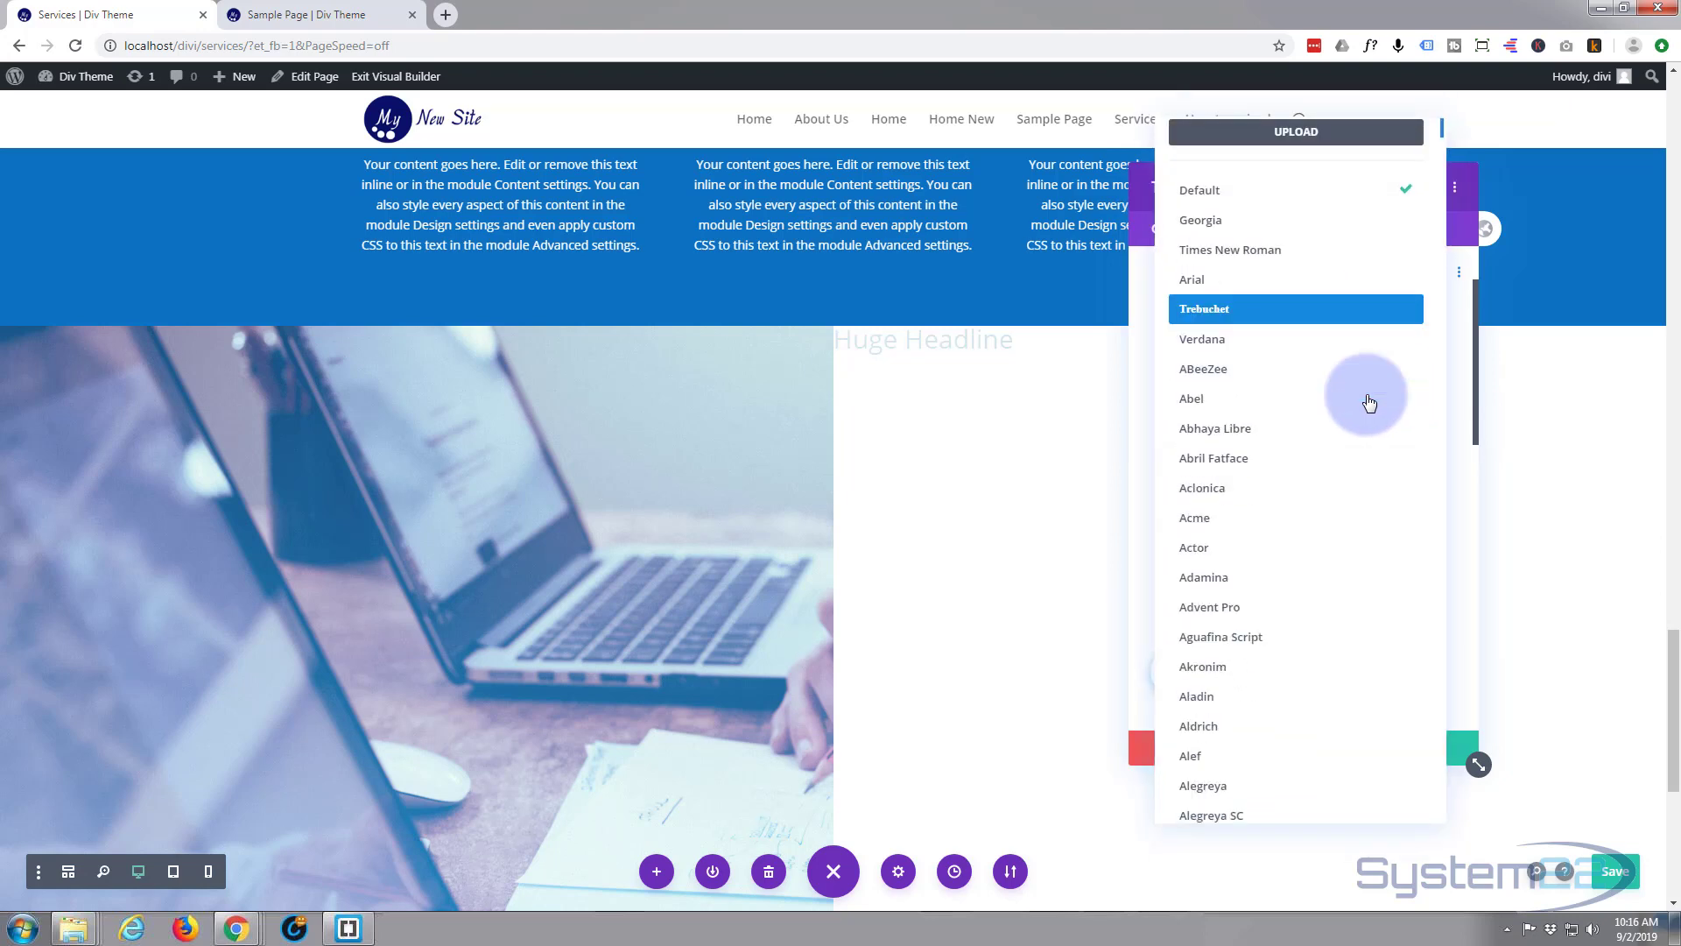
pyautogui.scroll(-3, 1369, 402)
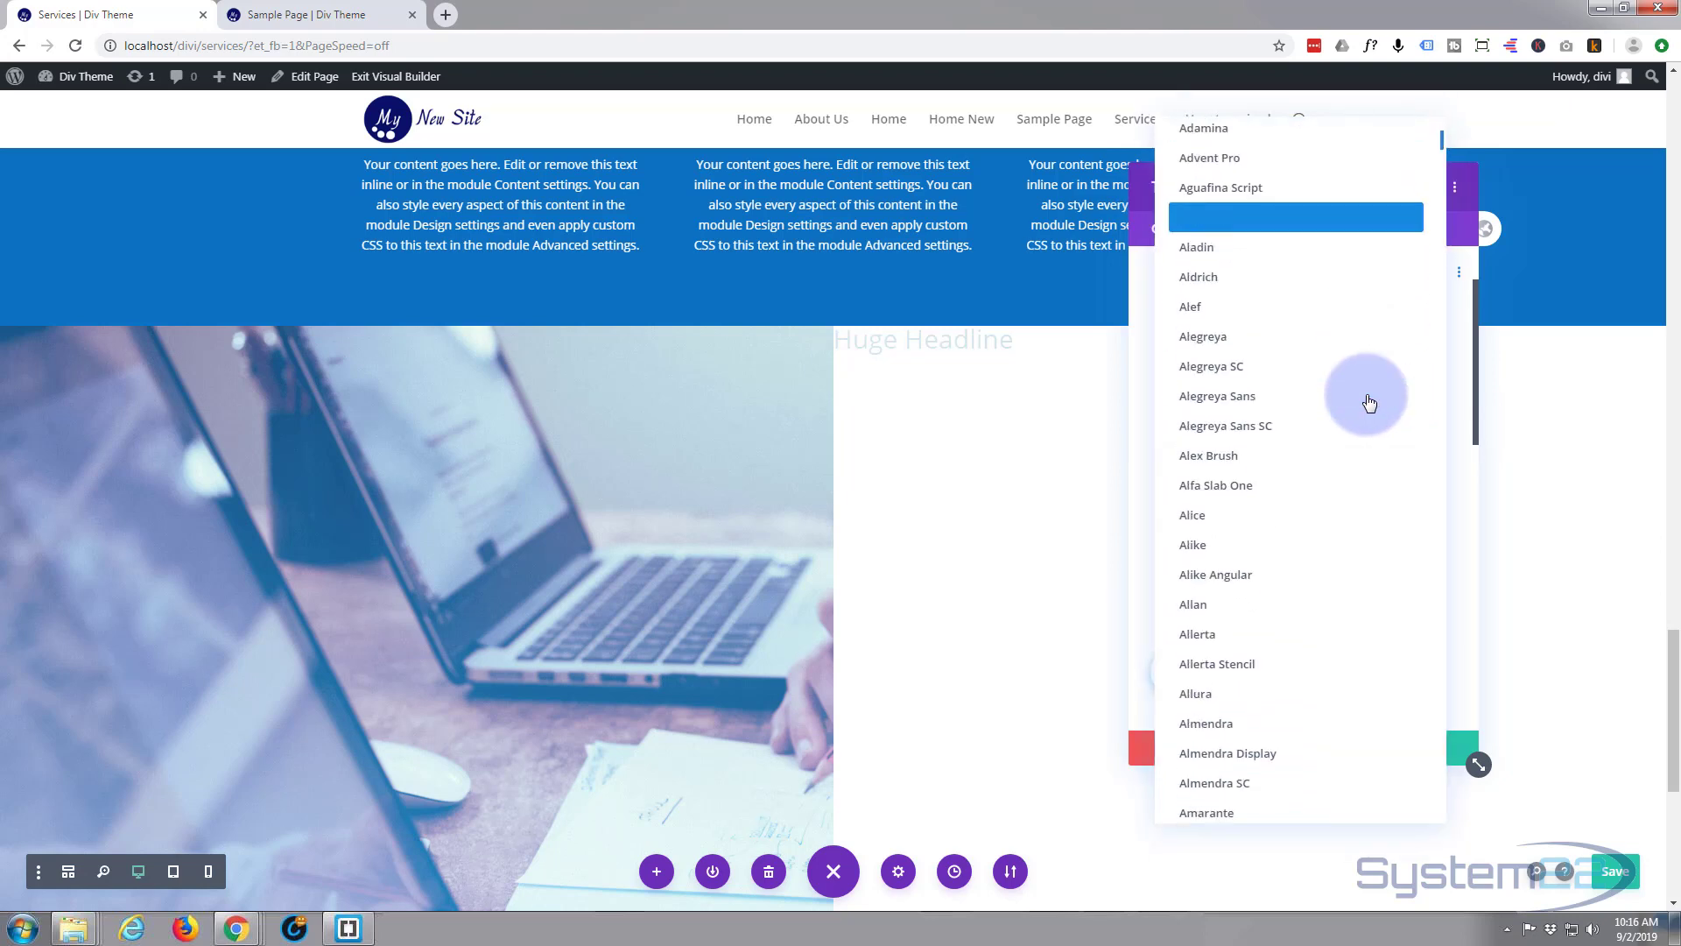
pyautogui.scroll(1, 1409, 394)
pyautogui.click(1462, 337)
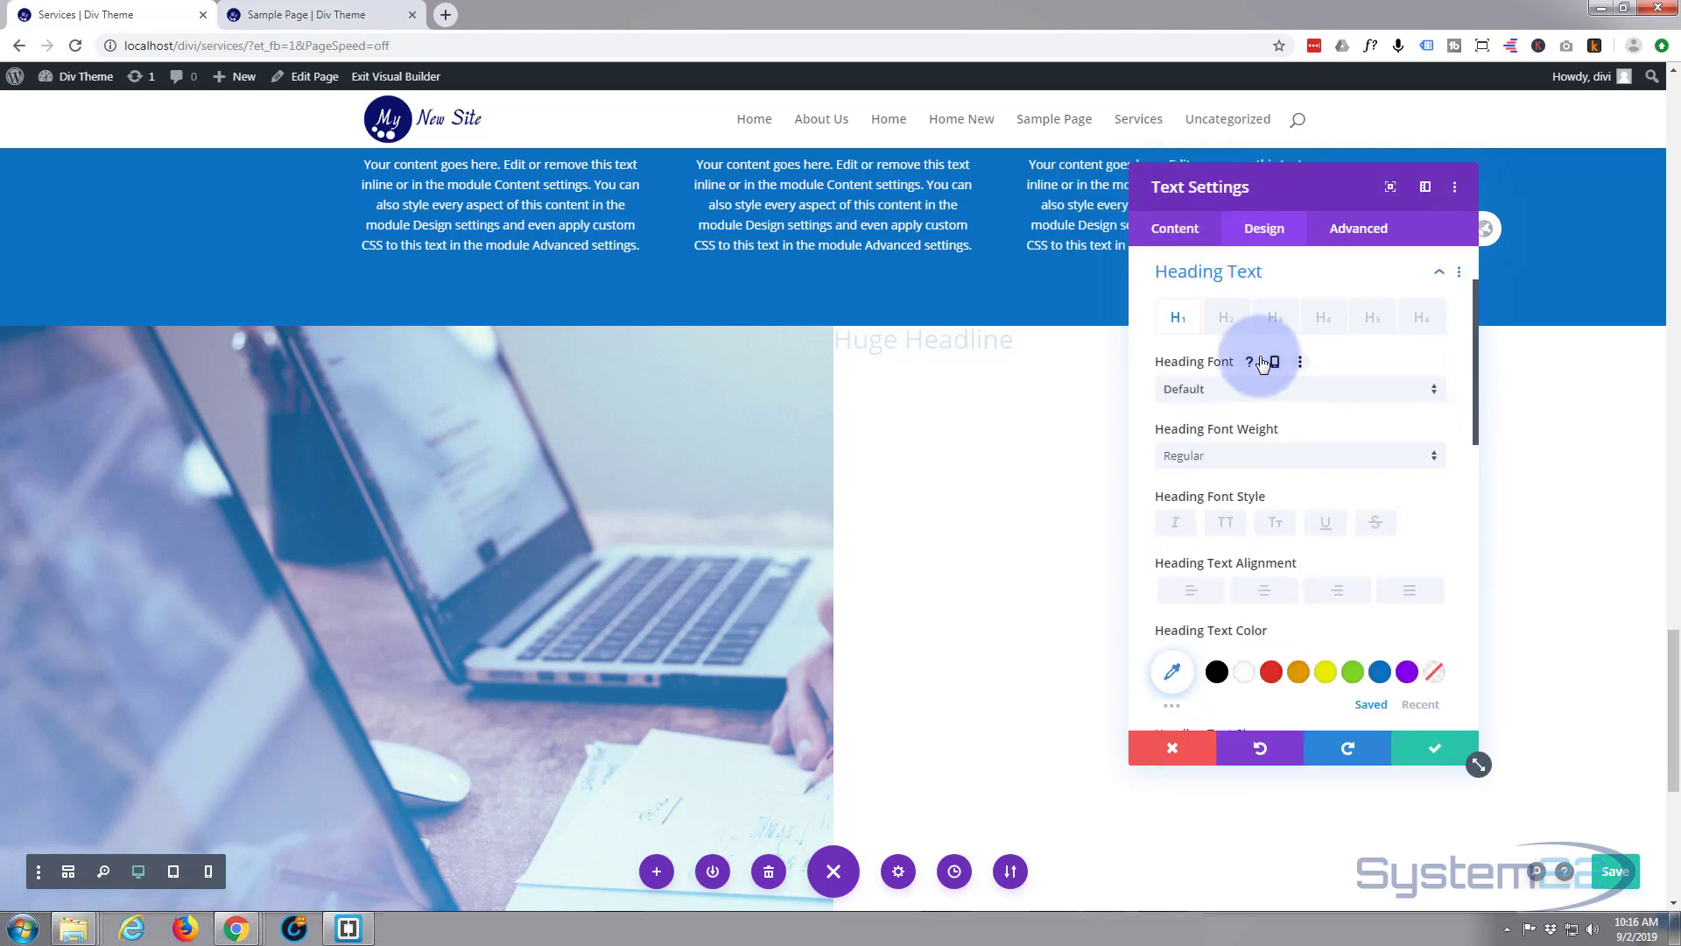
# Set the Heading Font Weight of the Huge Headline H1 to Bold.
pyautogui.click(1383, 463)
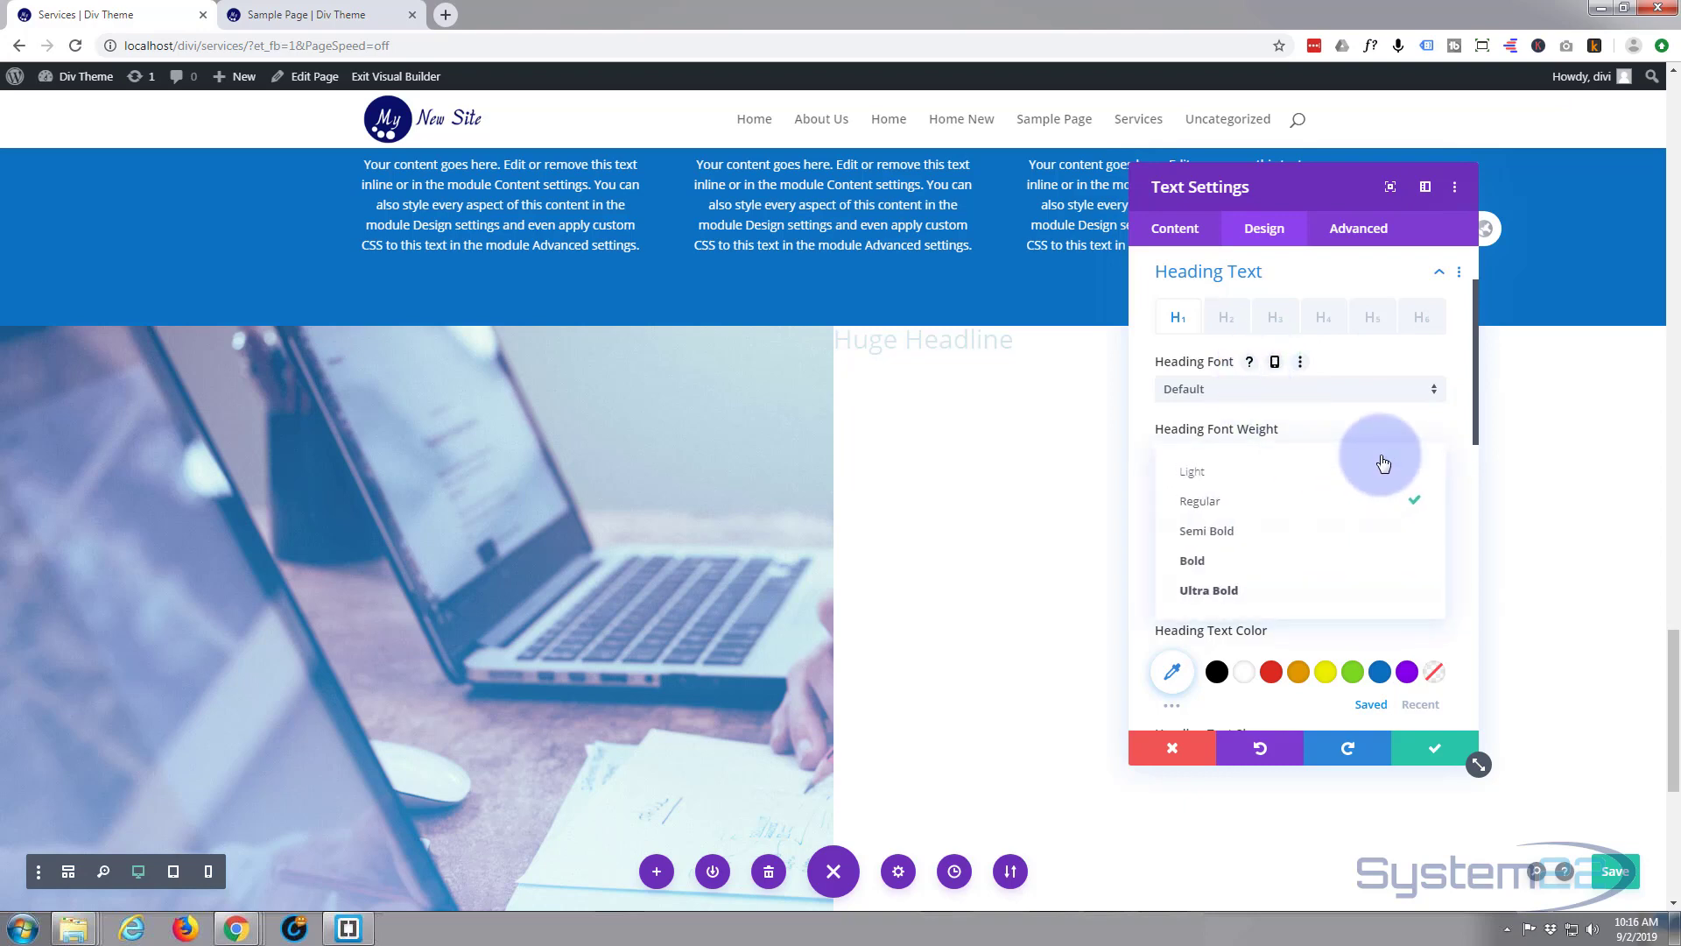
pyautogui.click(1199, 569)
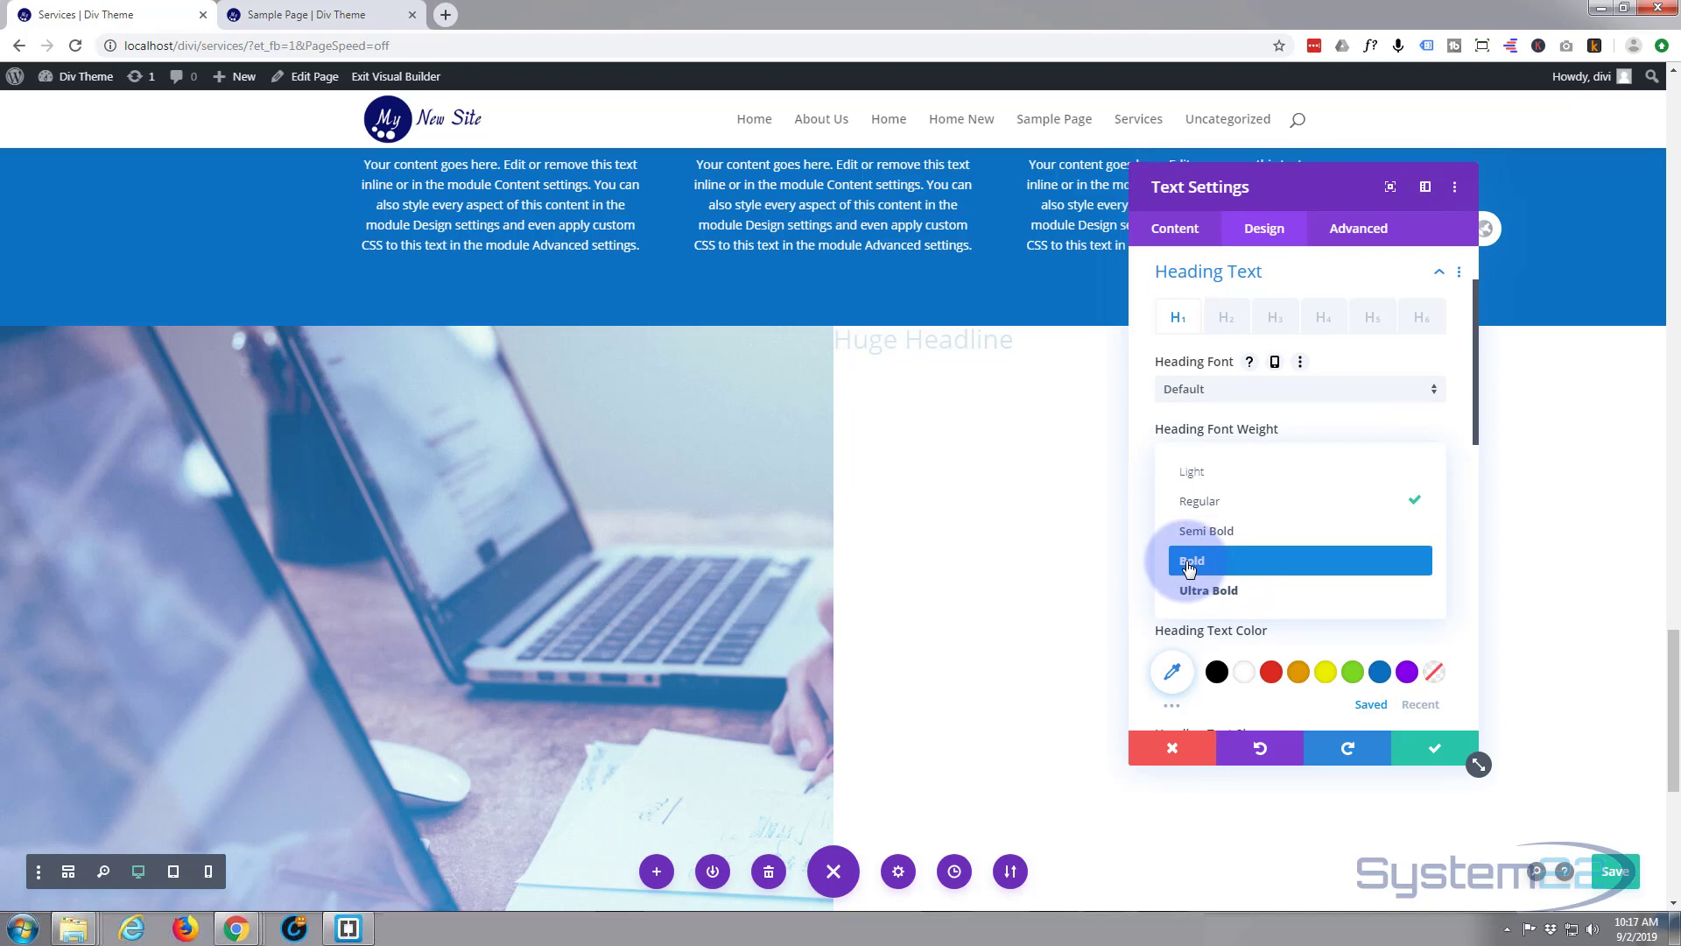
pyautogui.click(1189, 567)
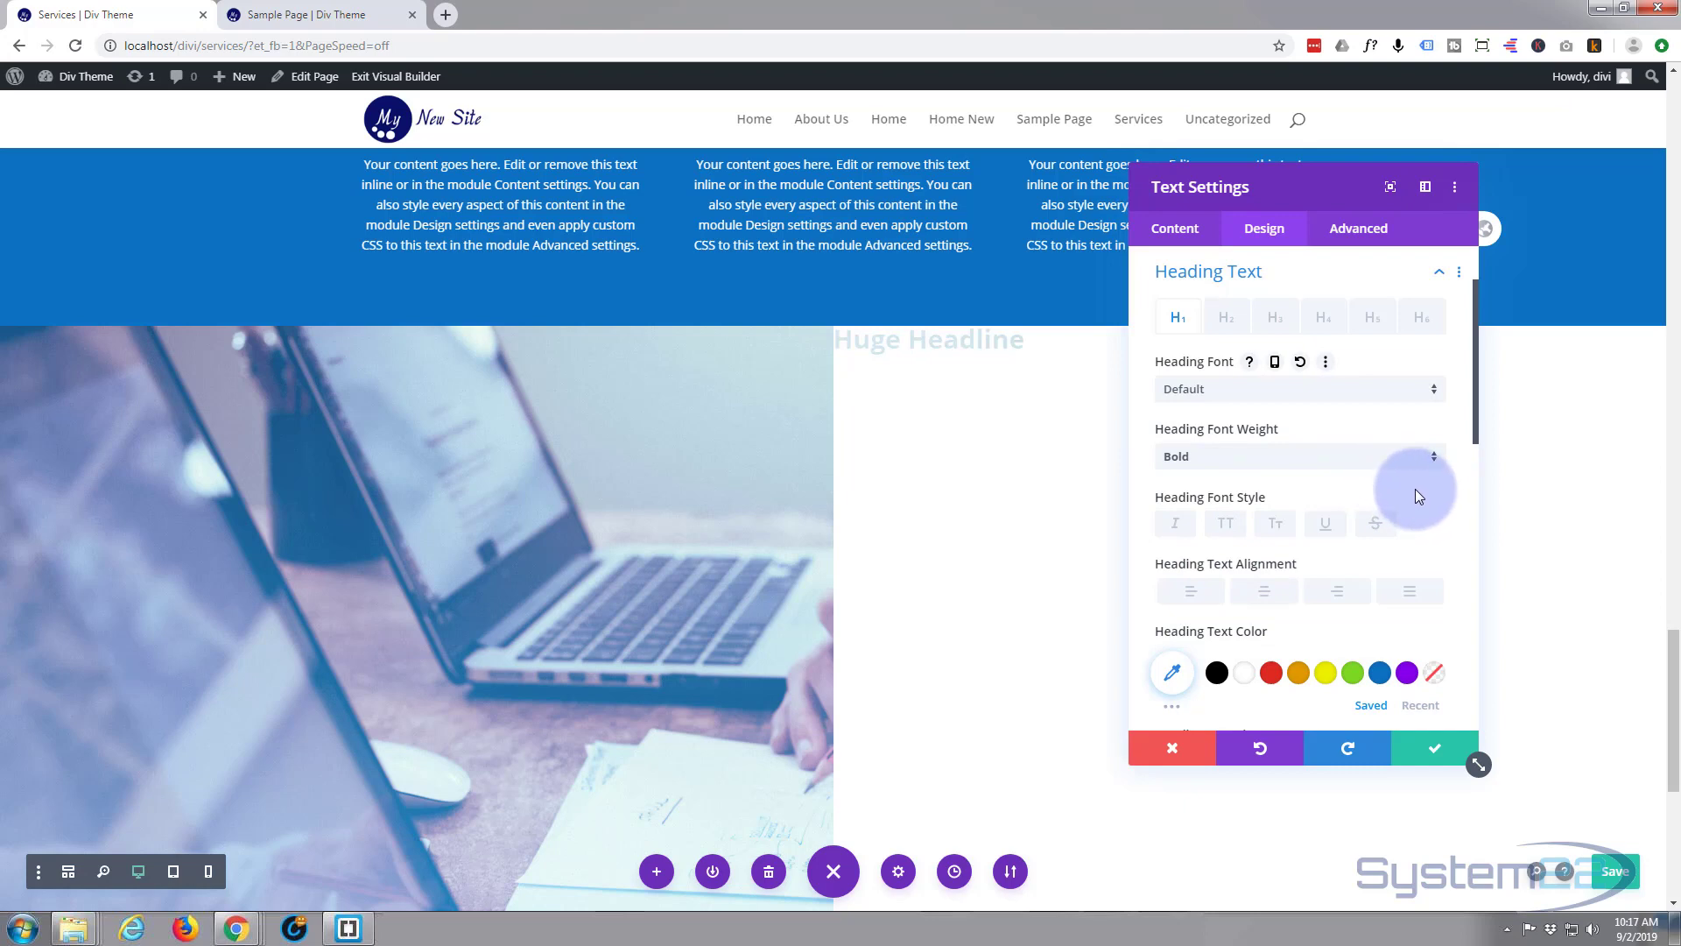
# Set the Heading Text Size of the Huge Headline H1 to 12vw and move the settings window clear of the headline.
pyautogui.scroll(-1, 1414, 489)
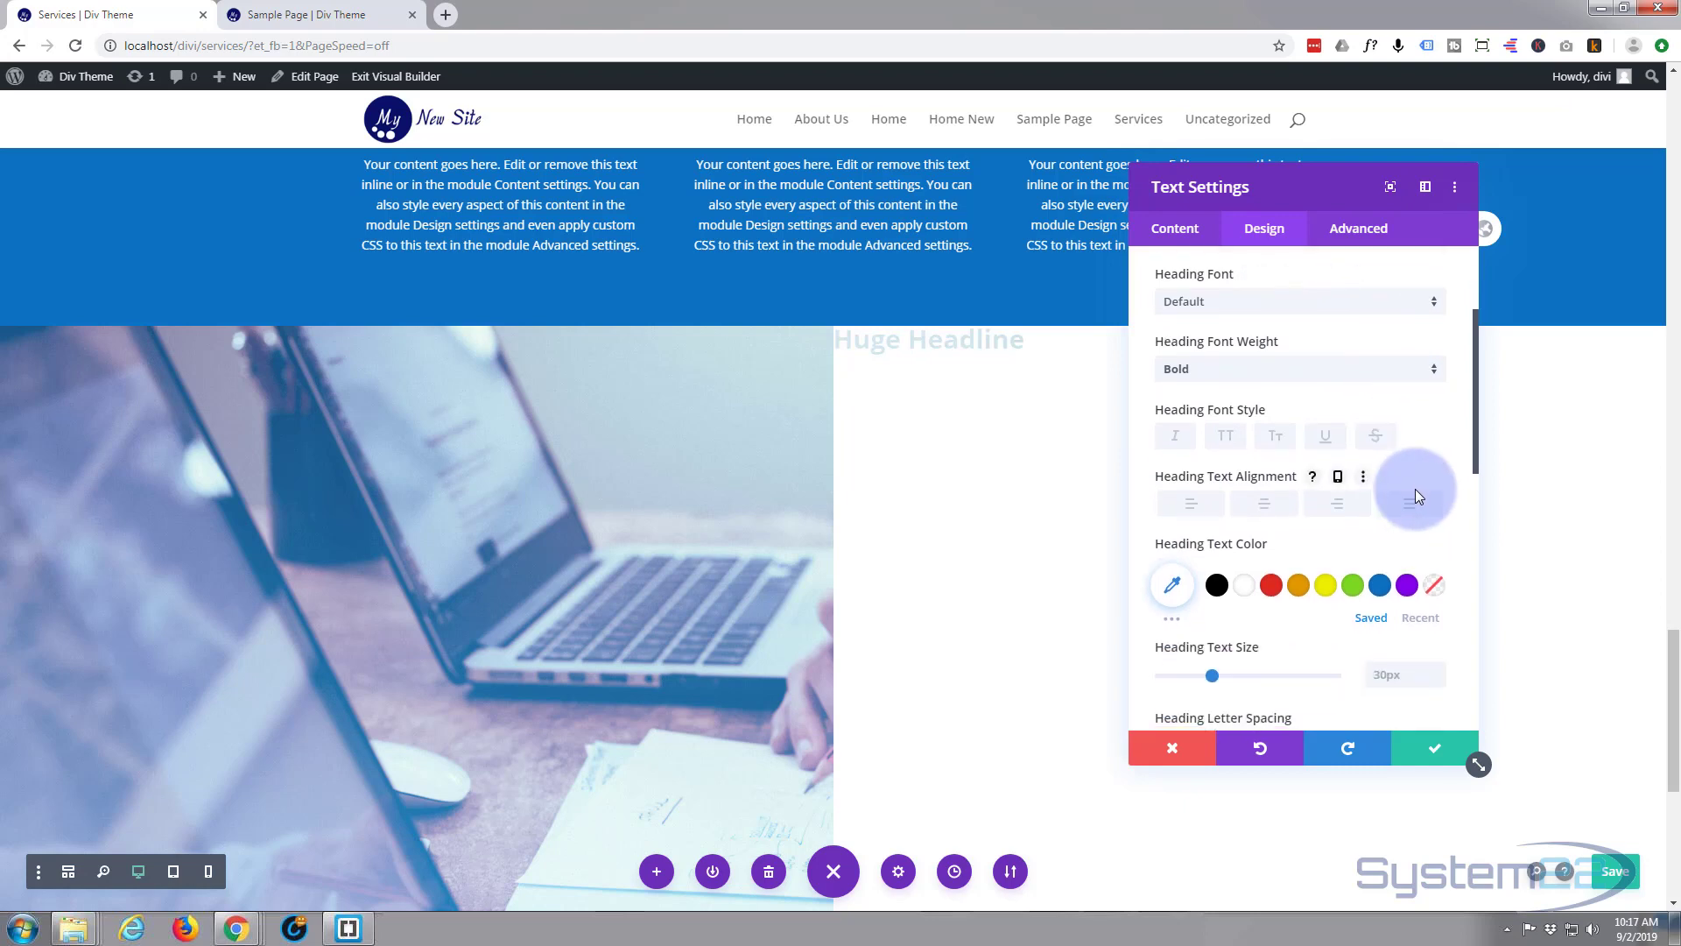
pyautogui.scroll(-1, 1414, 489)
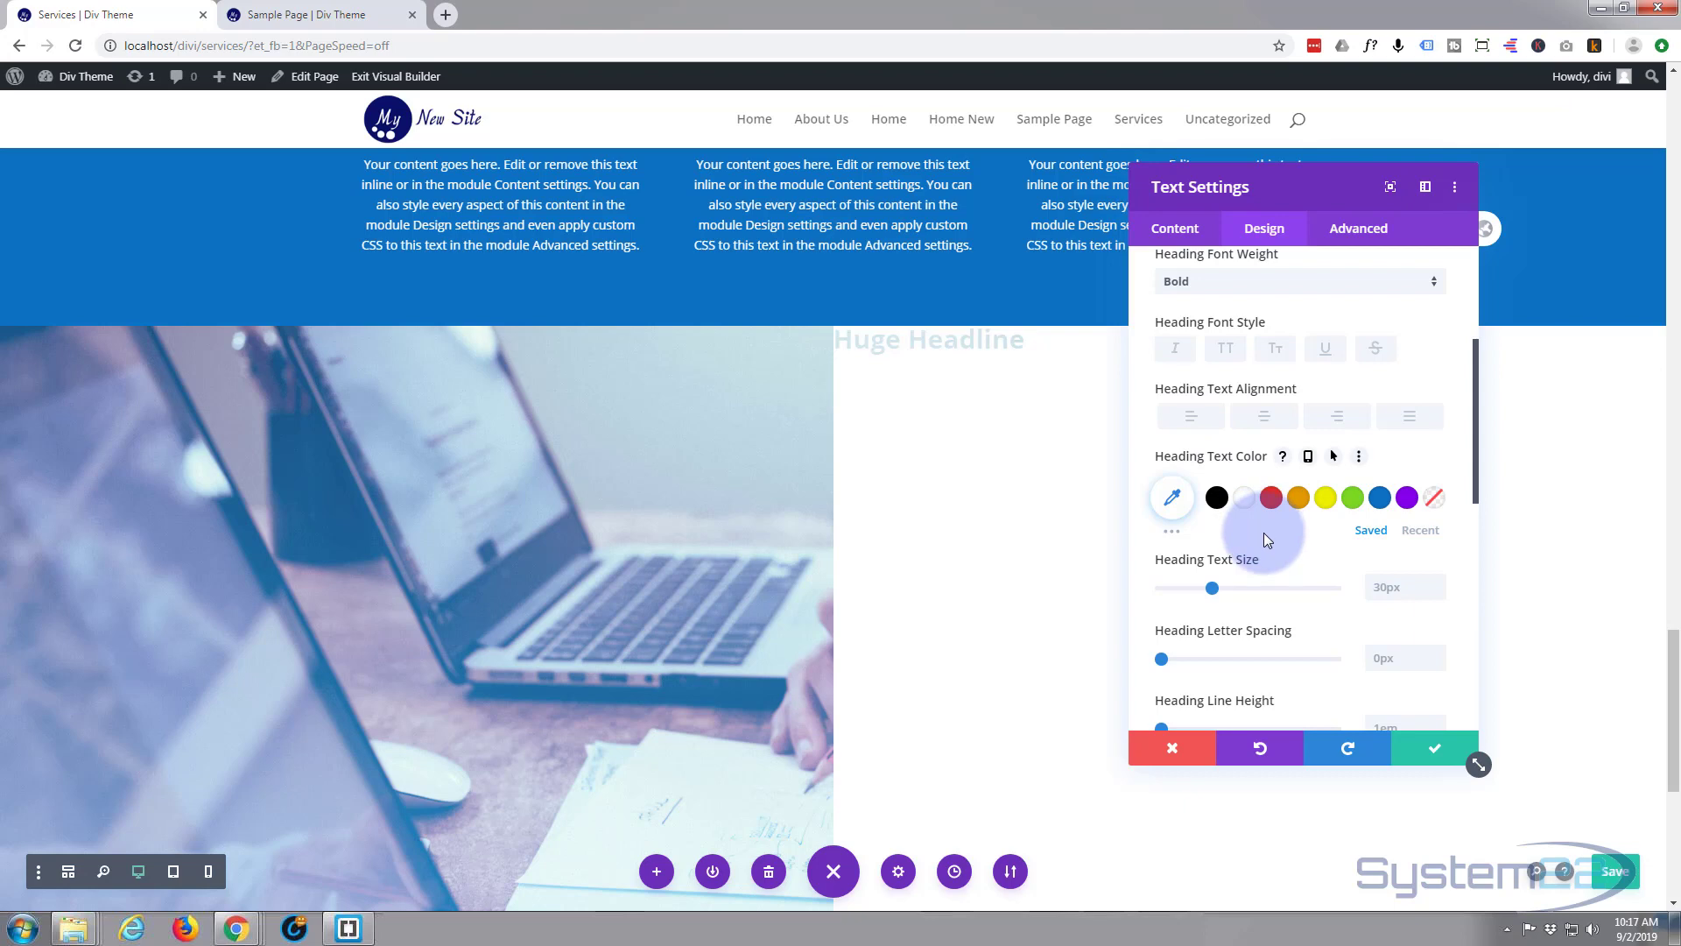
pyautogui.scroll(-1, 1264, 532)
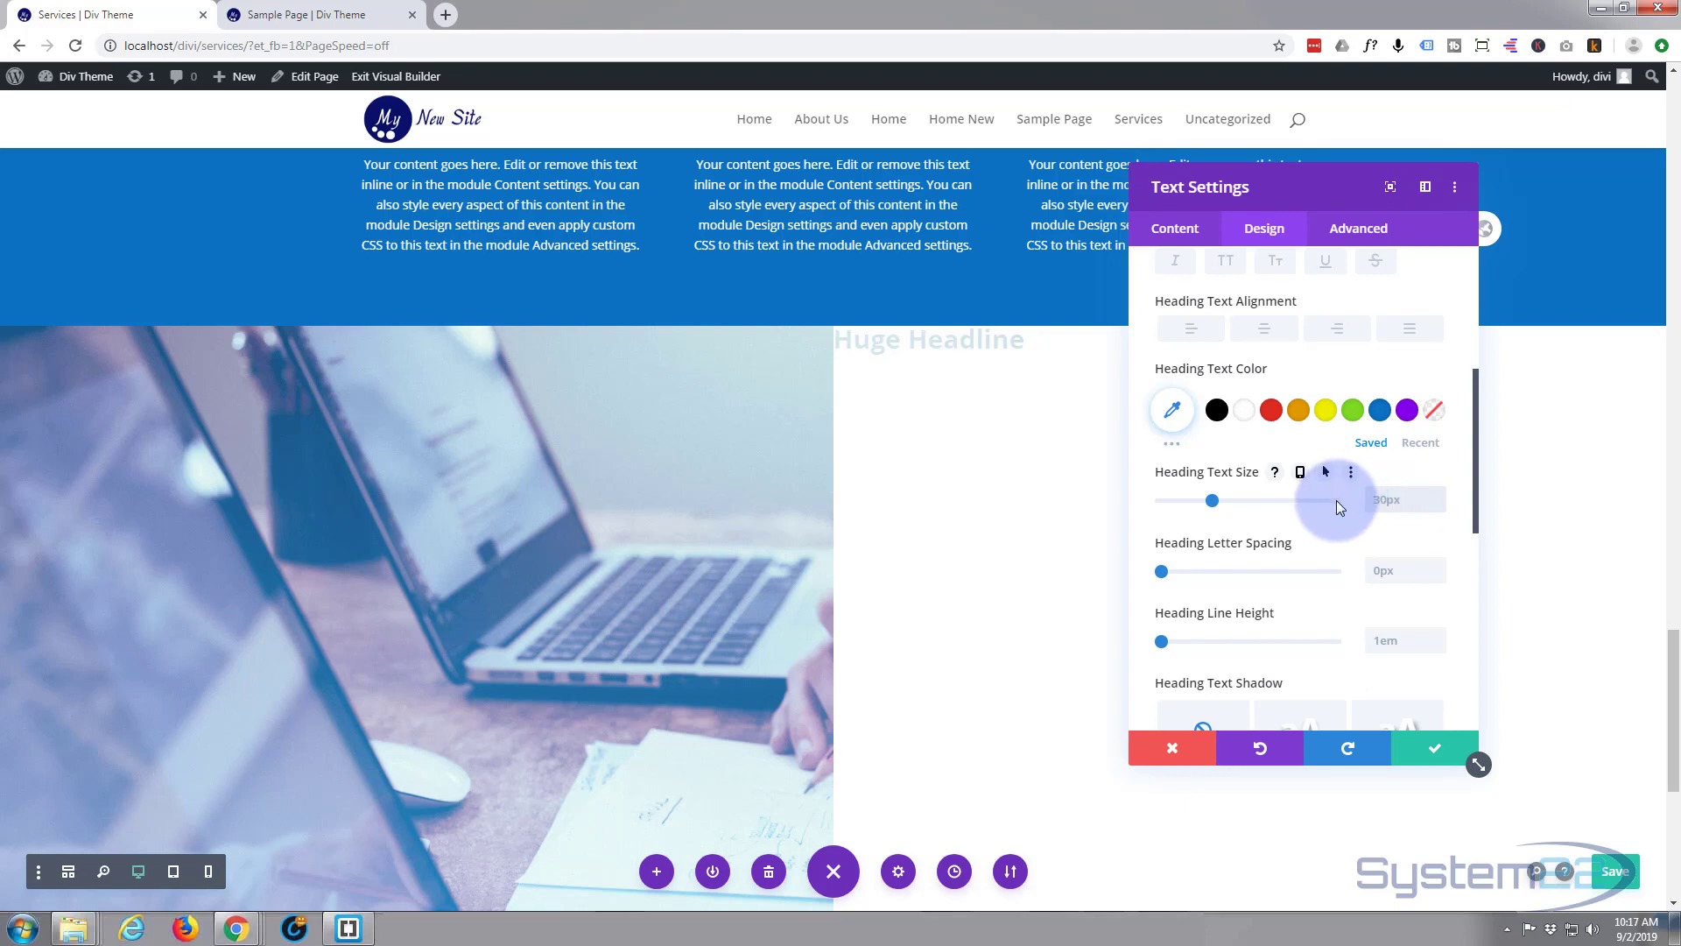
pyautogui.write('12vw')
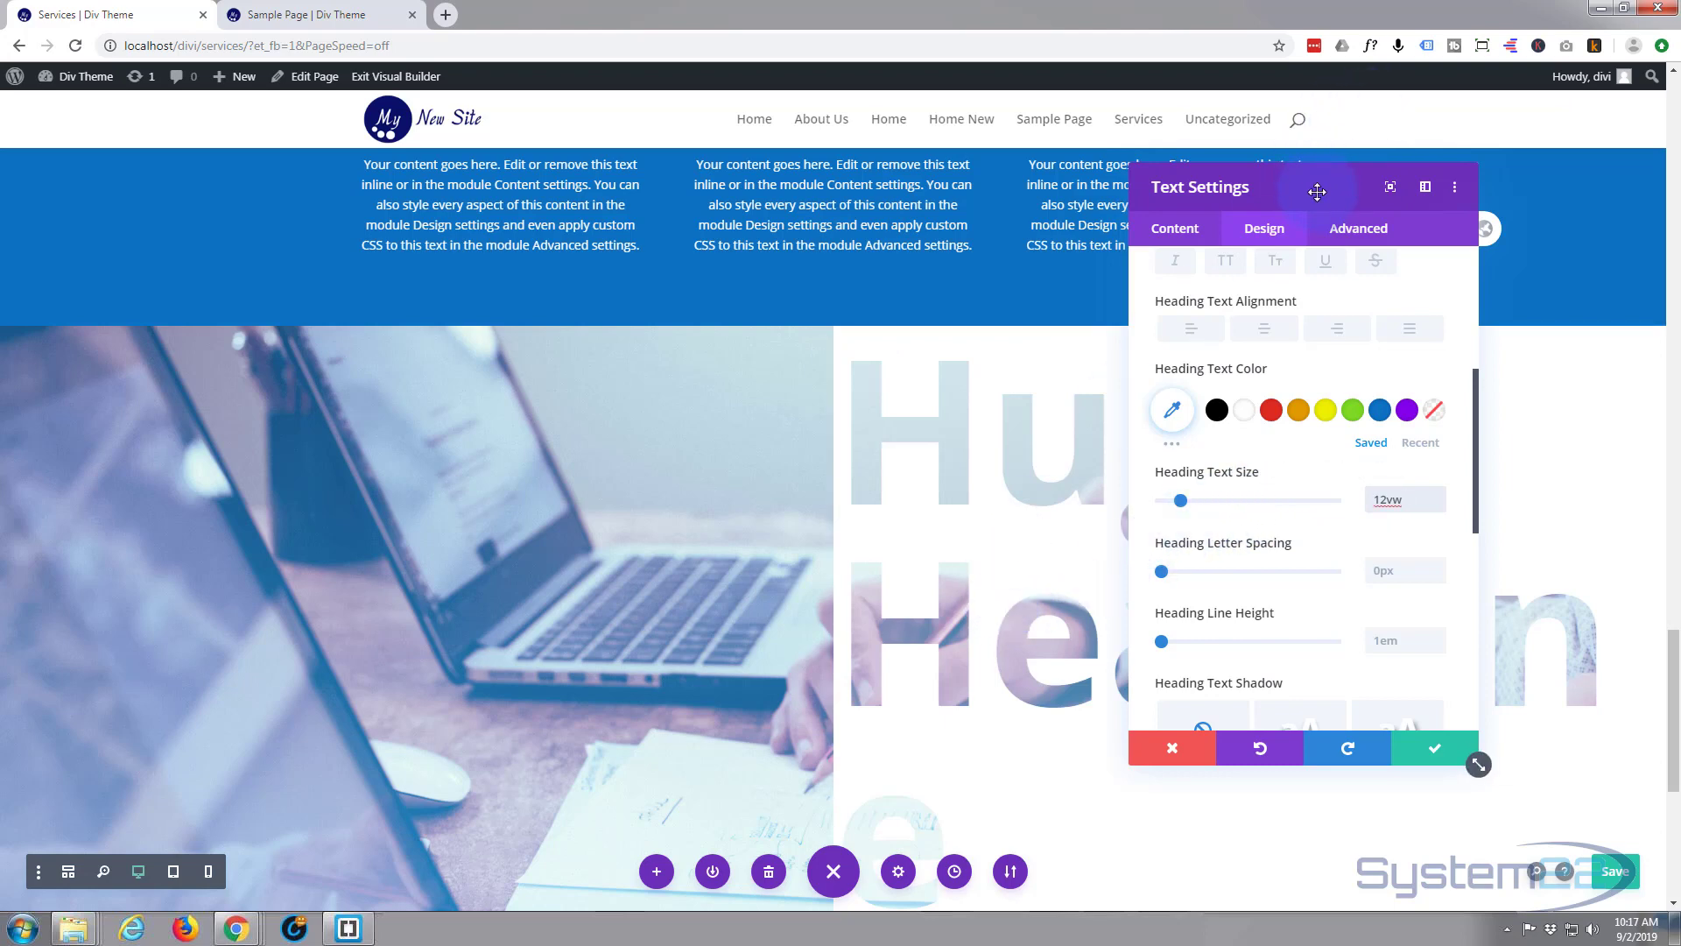
pyautogui.moveTo(1314, 189); pyautogui.dragTo(439, 250)
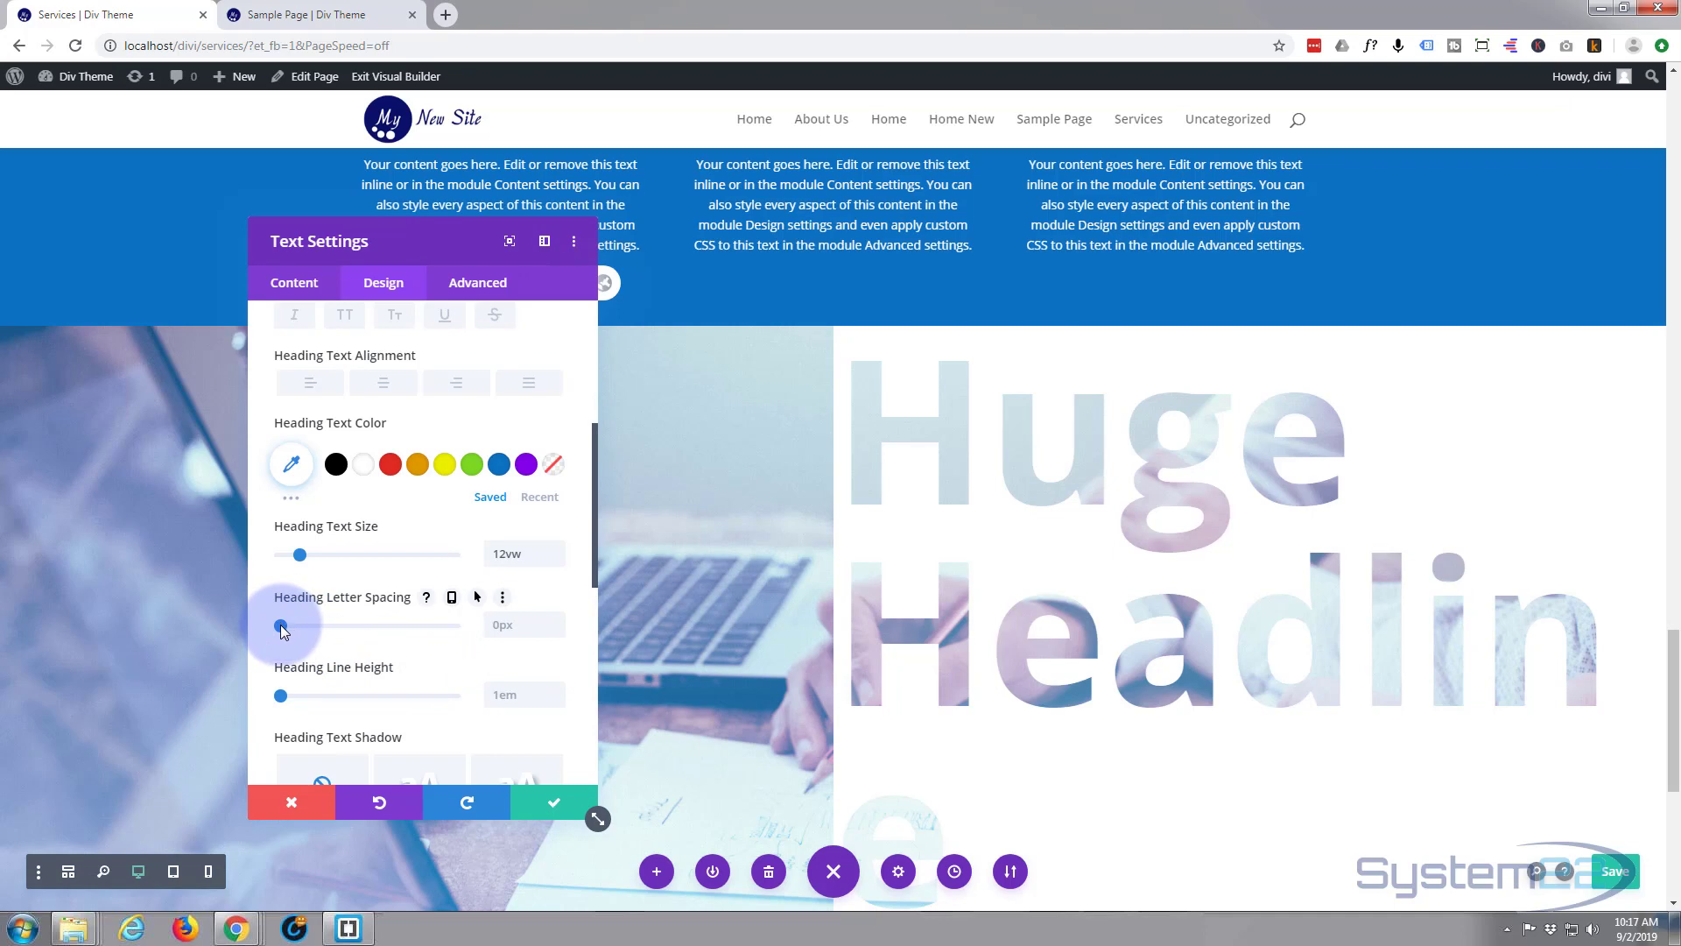
# Try a Heading Letter Spacing of -14px on the Huge Headline H1.
pyautogui.click(555, 629)
pyautogui.click(555, 629)
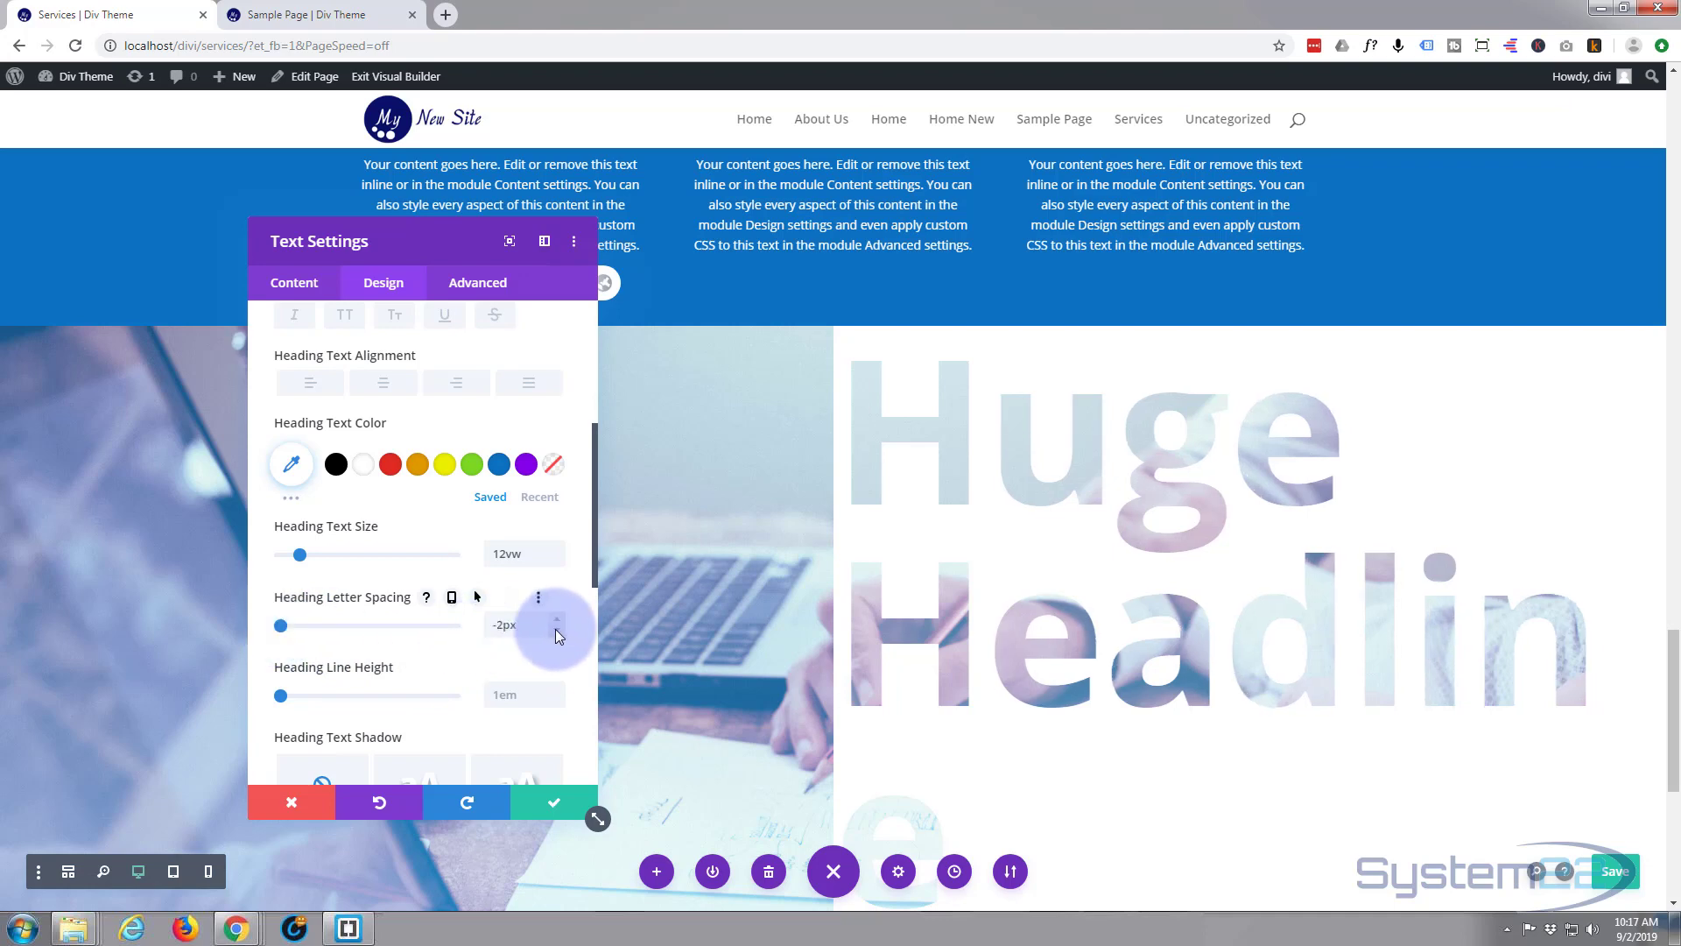
pyautogui.click(555, 630)
pyautogui.click(555, 629)
pyautogui.click(555, 629)
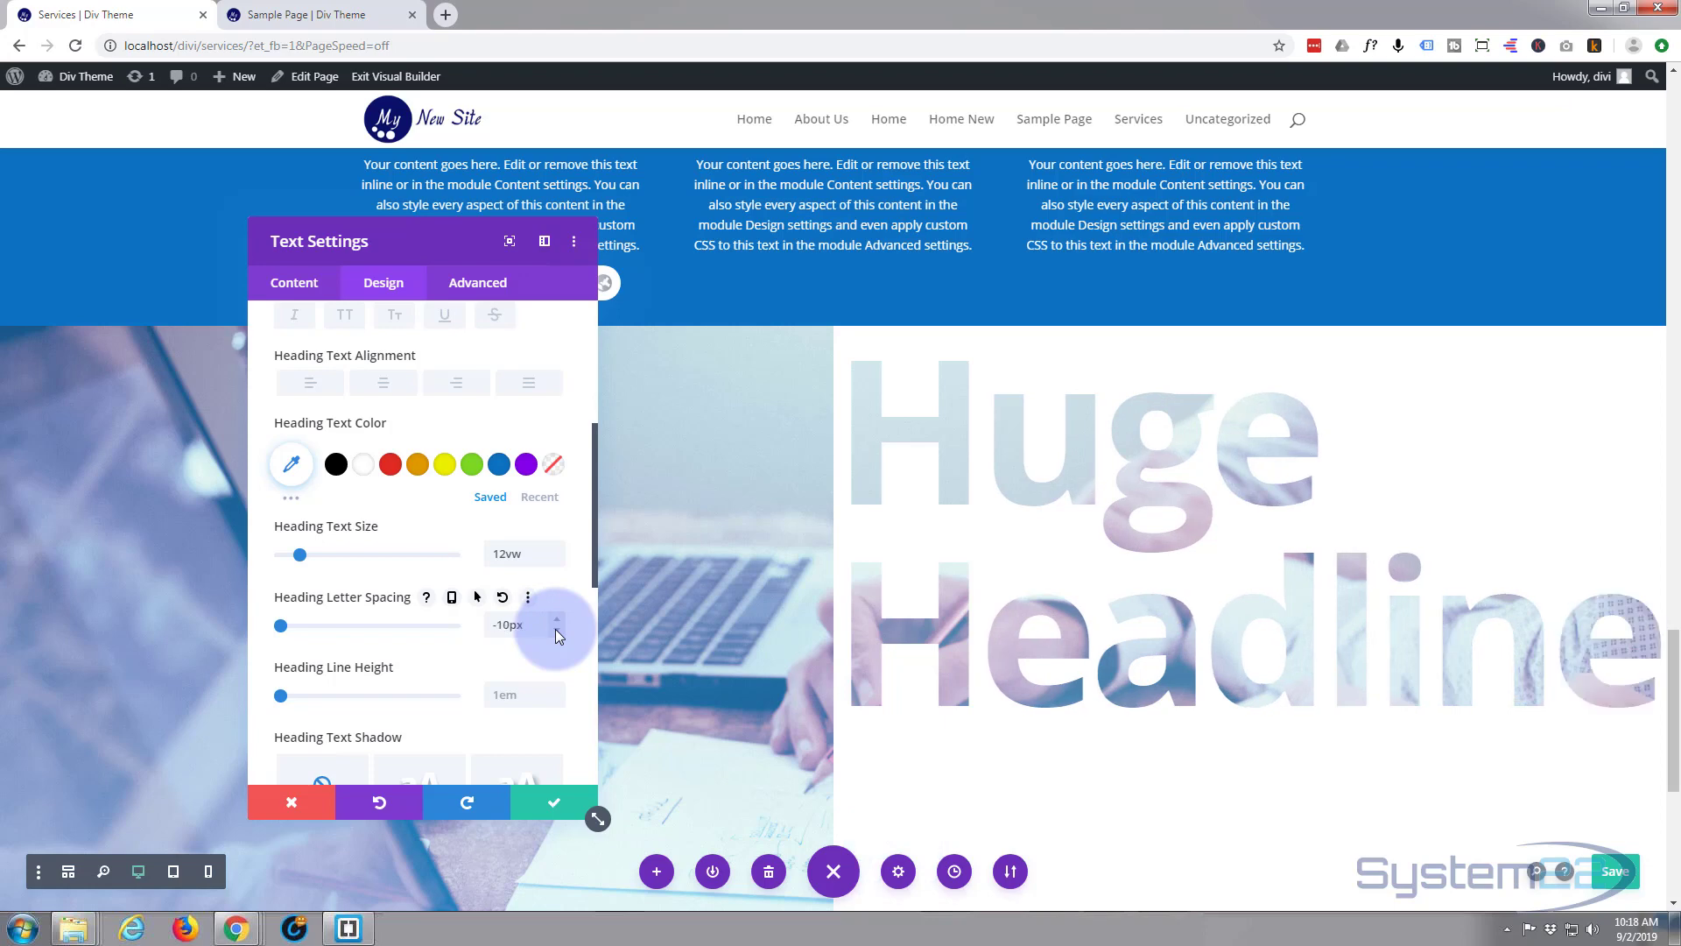
pyautogui.click(555, 629)
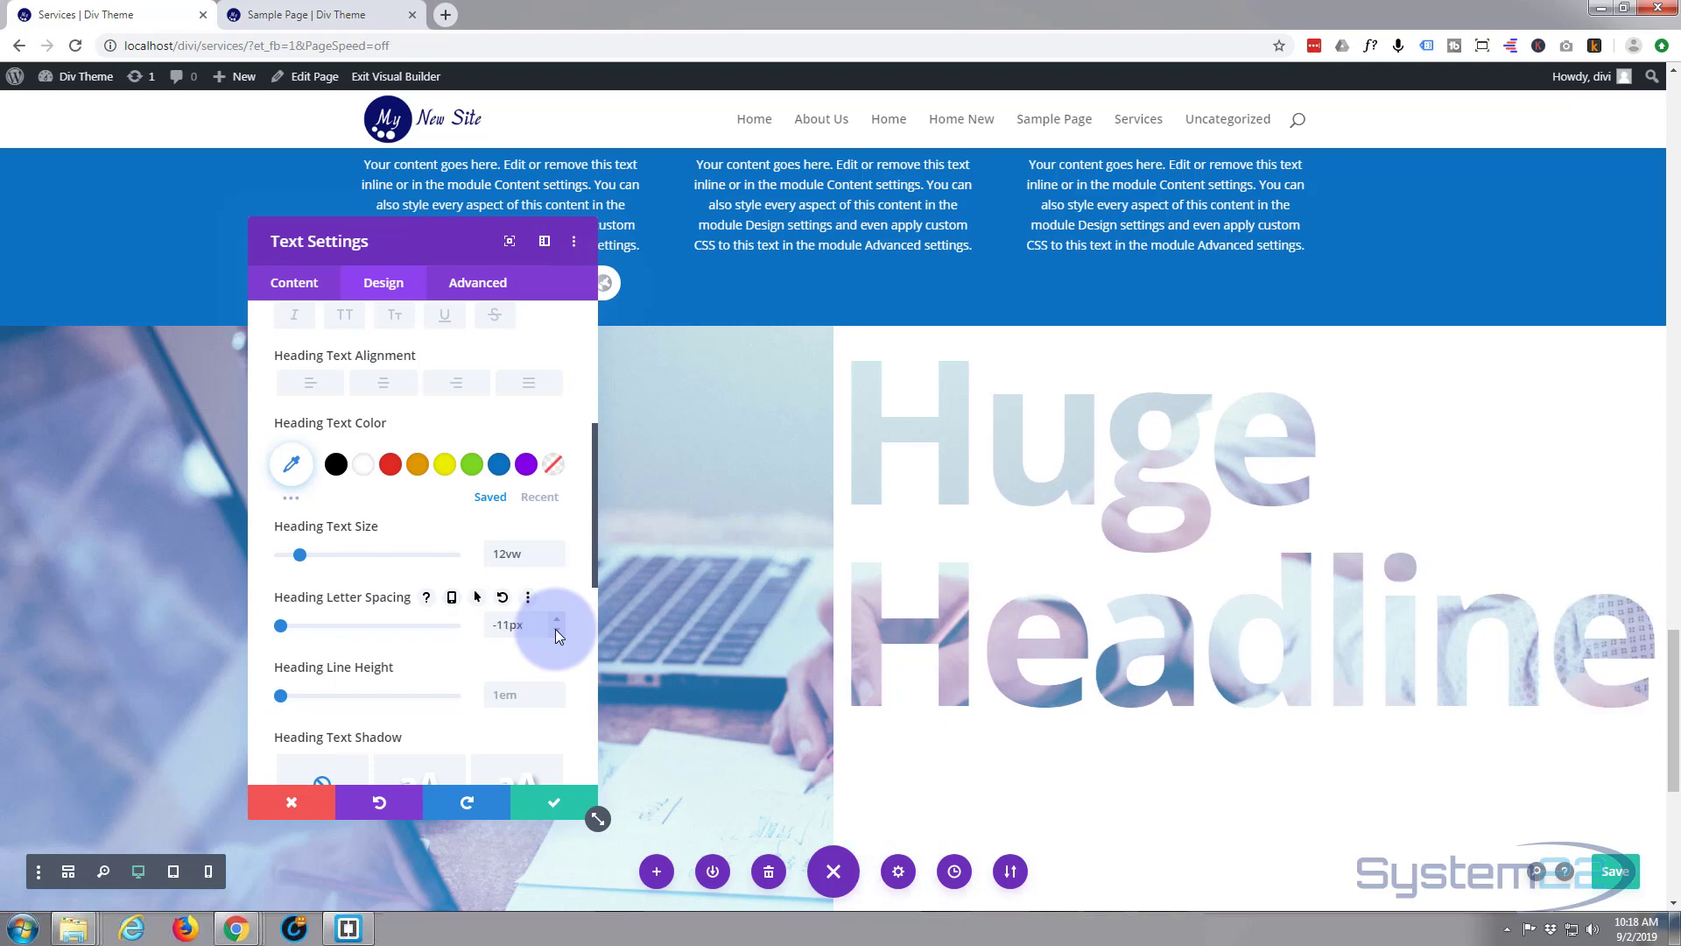
pyautogui.click(555, 629)
pyautogui.click(555, 629)
pyautogui.click(555, 630)
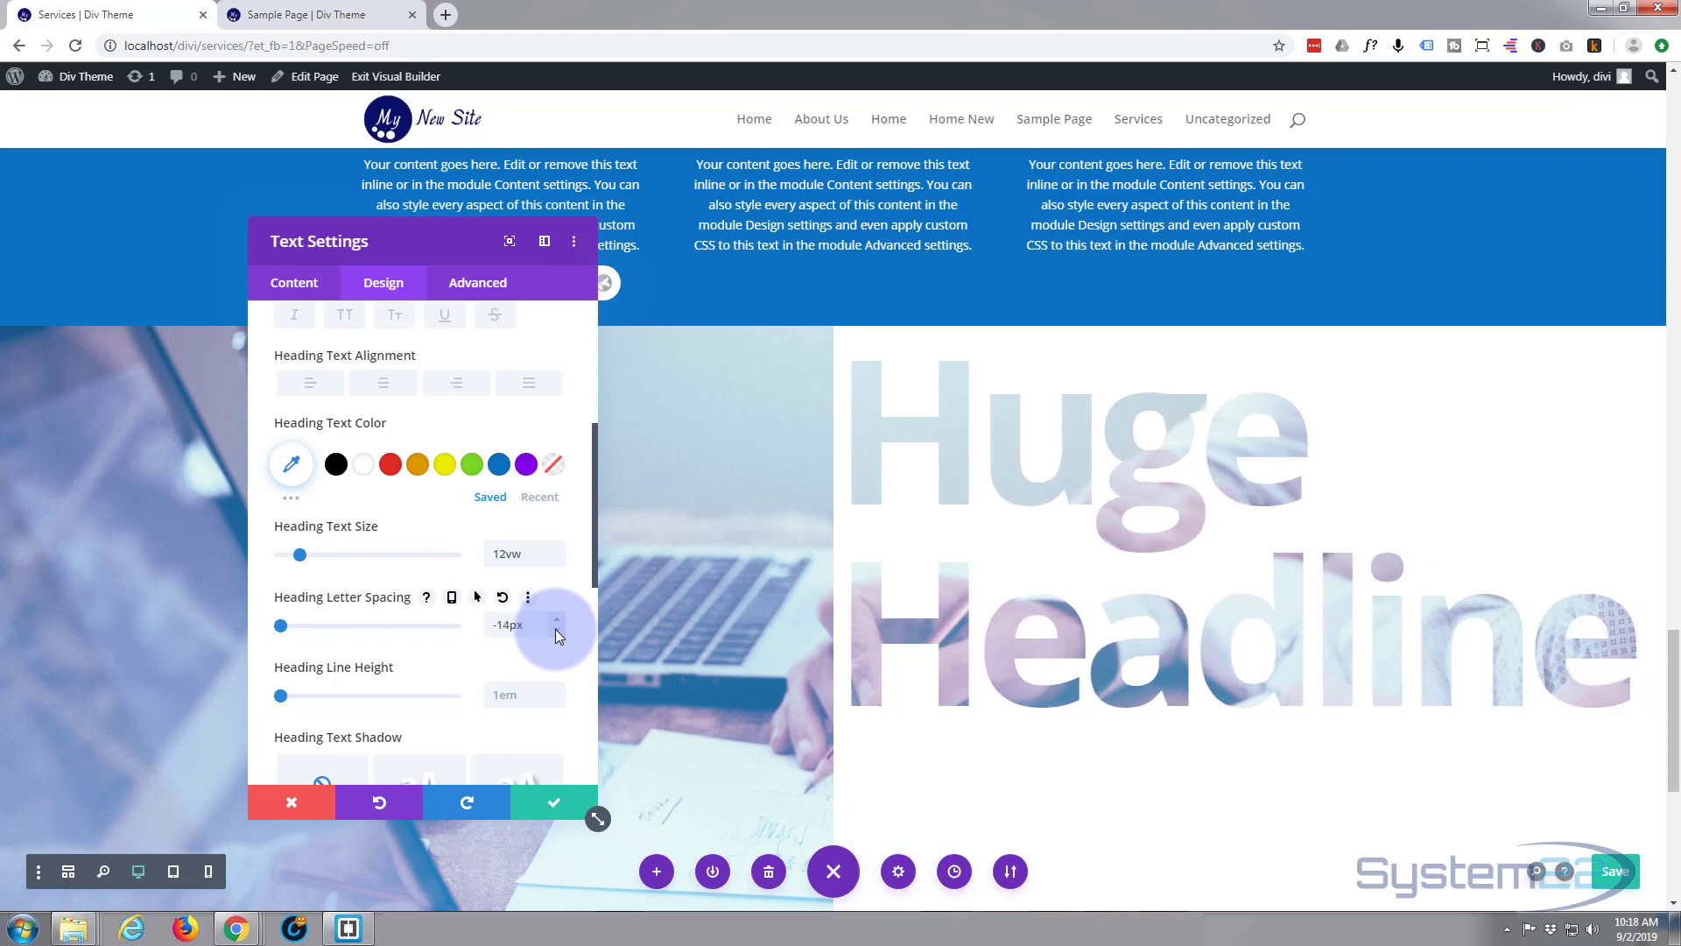
pyautogui.click(555, 629)
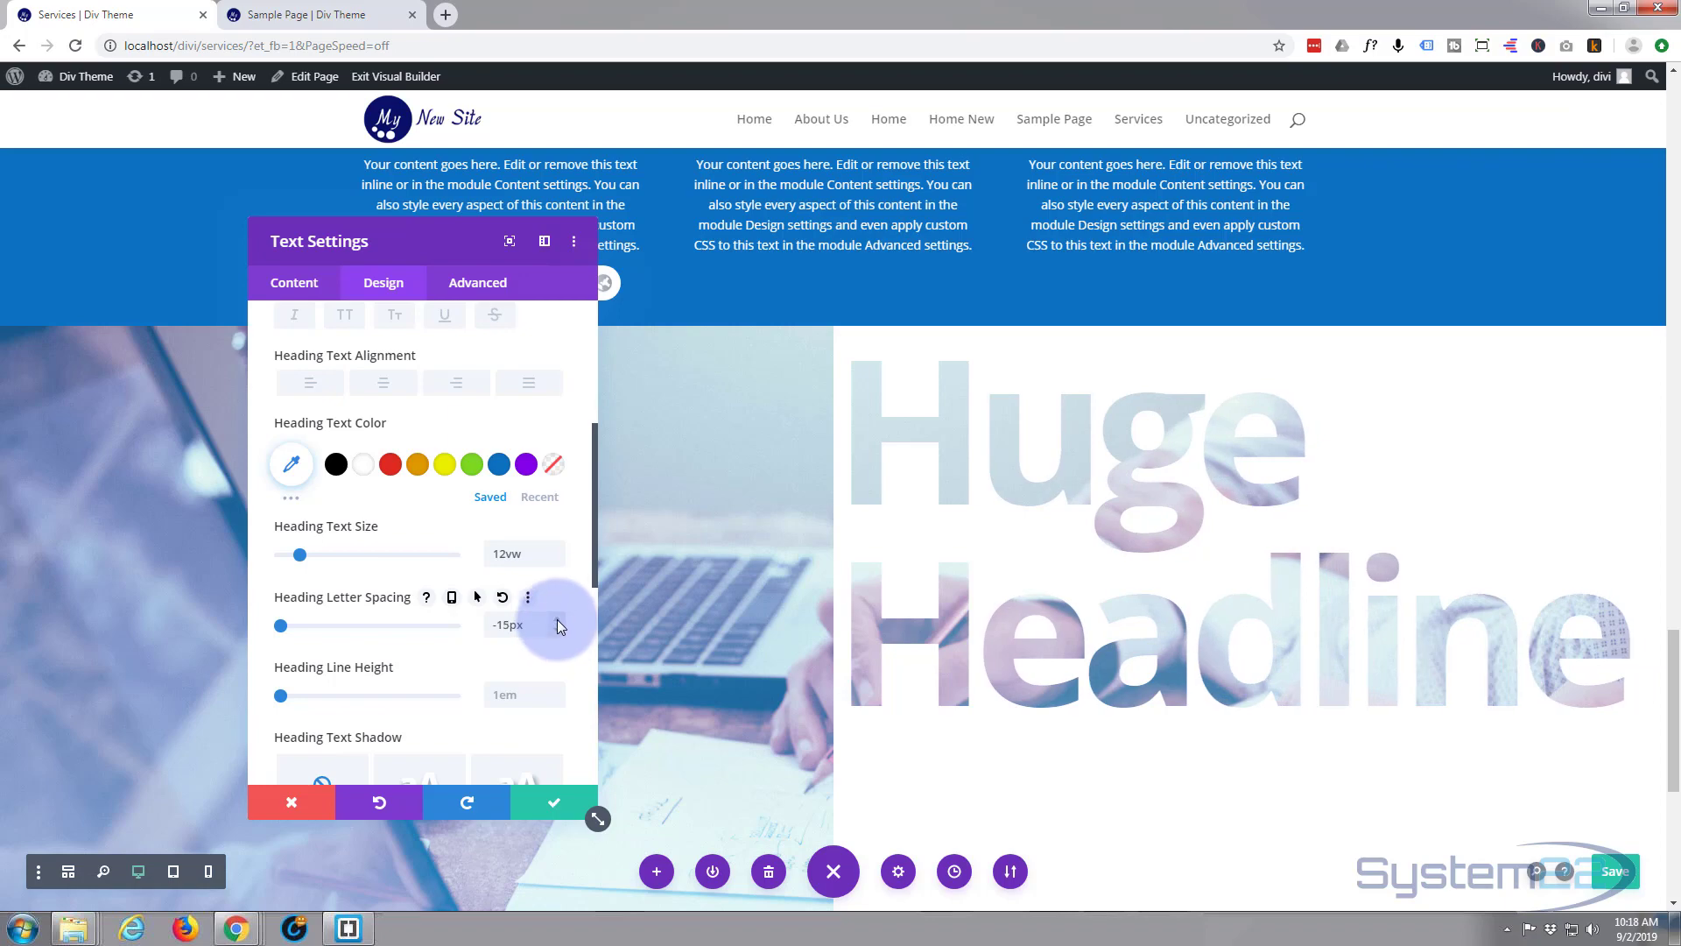
pyautogui.click(557, 619)
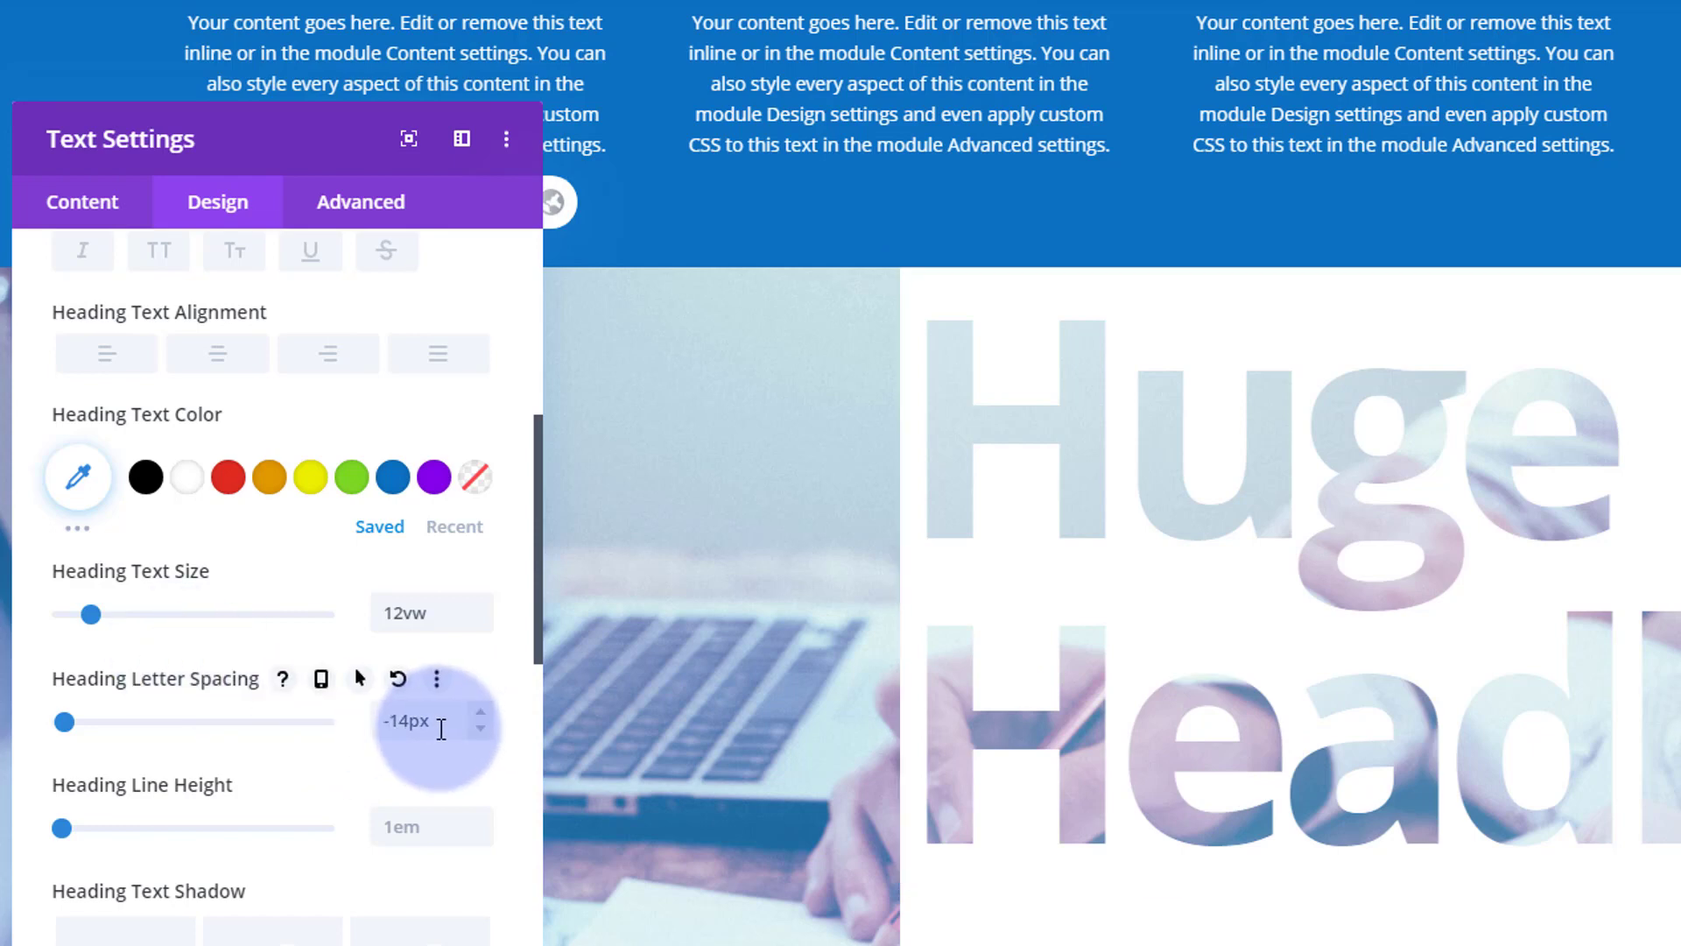
# Switch the Heading Letter Spacing to viewport-width units, trying -2vw and -3vw before settling on -1vw.
pyautogui.moveTo(441, 720); pyautogui.dragTo(392, 723)
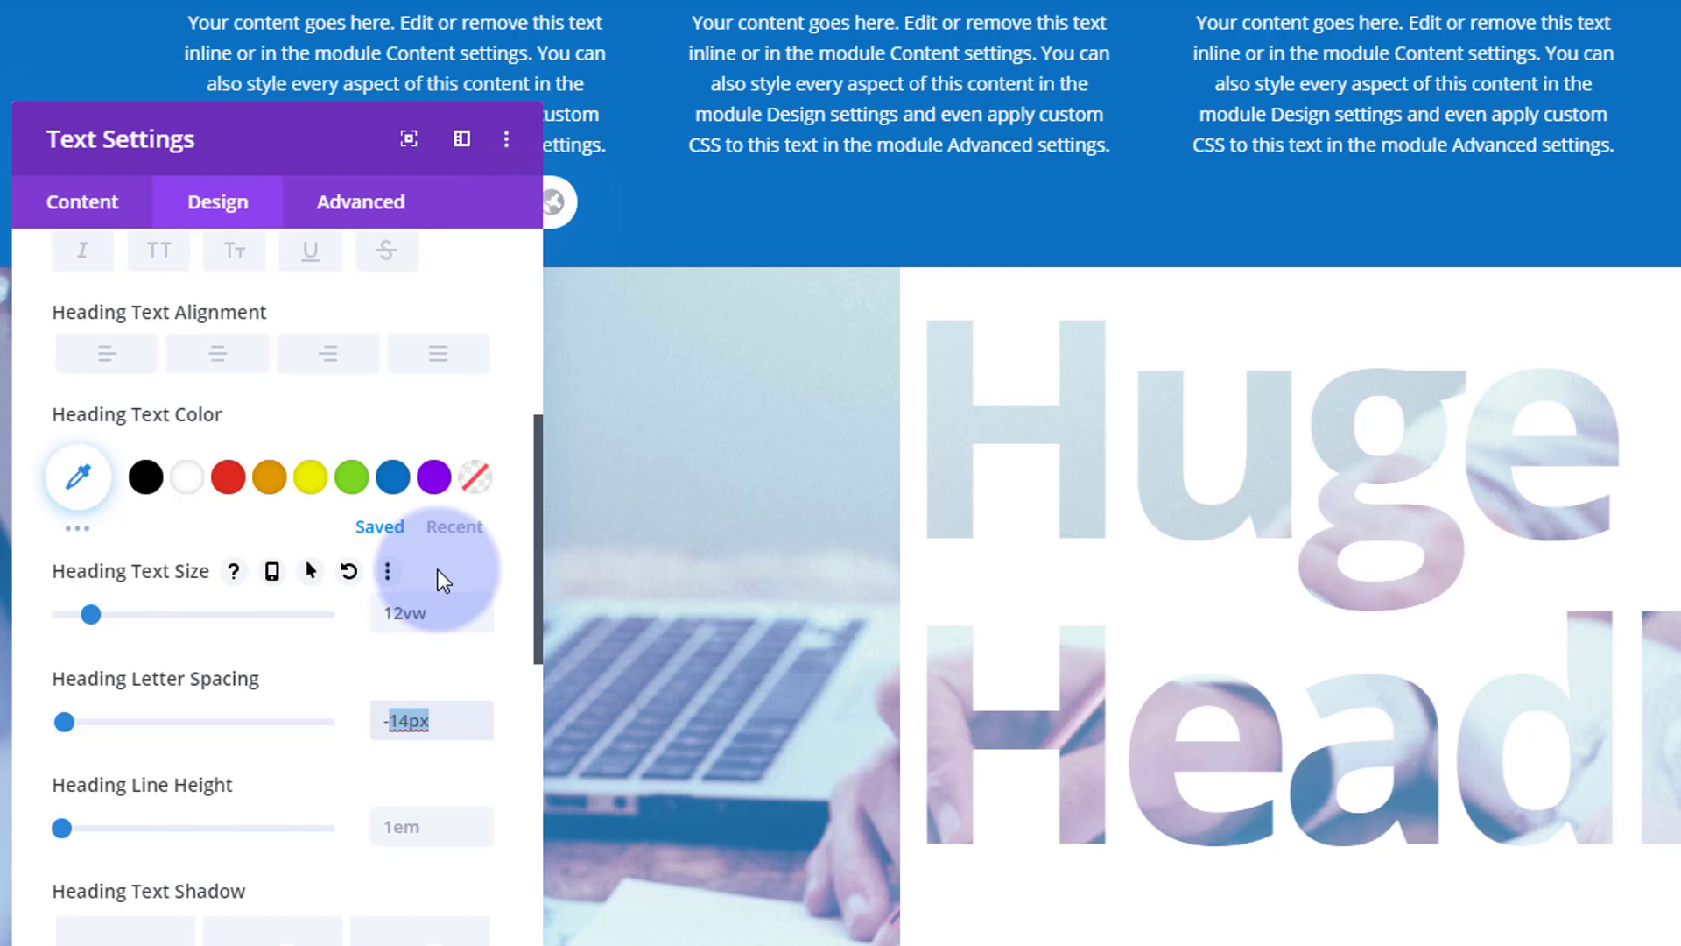
pyautogui.write('2vw')
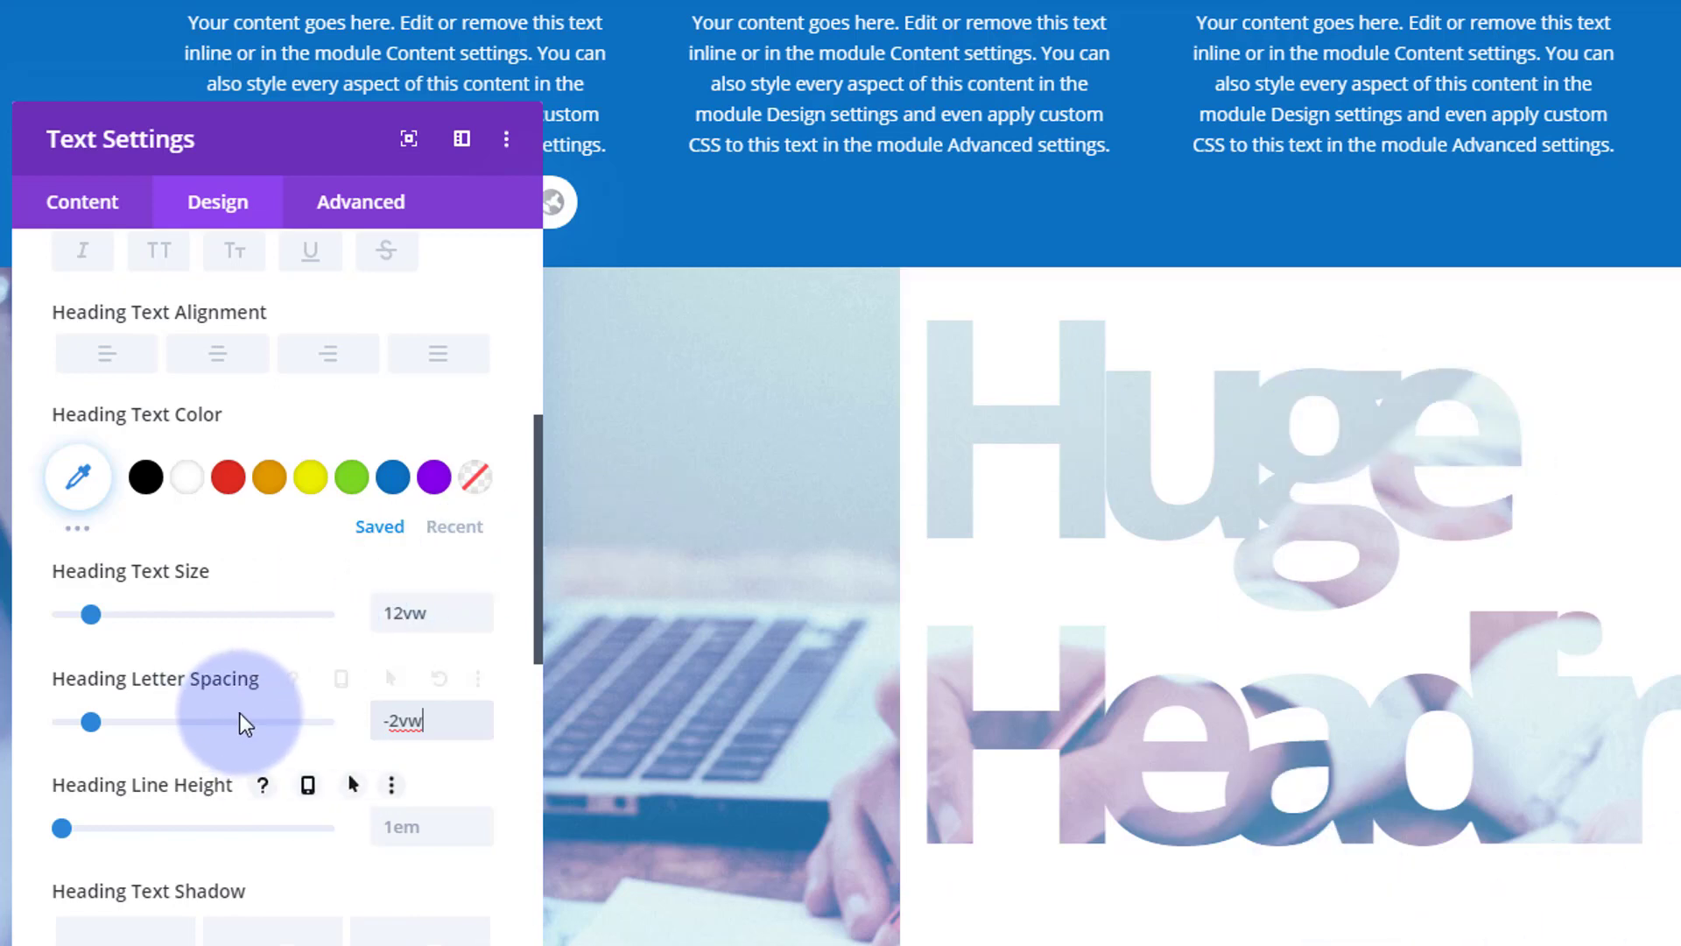
pyautogui.click(479, 732)
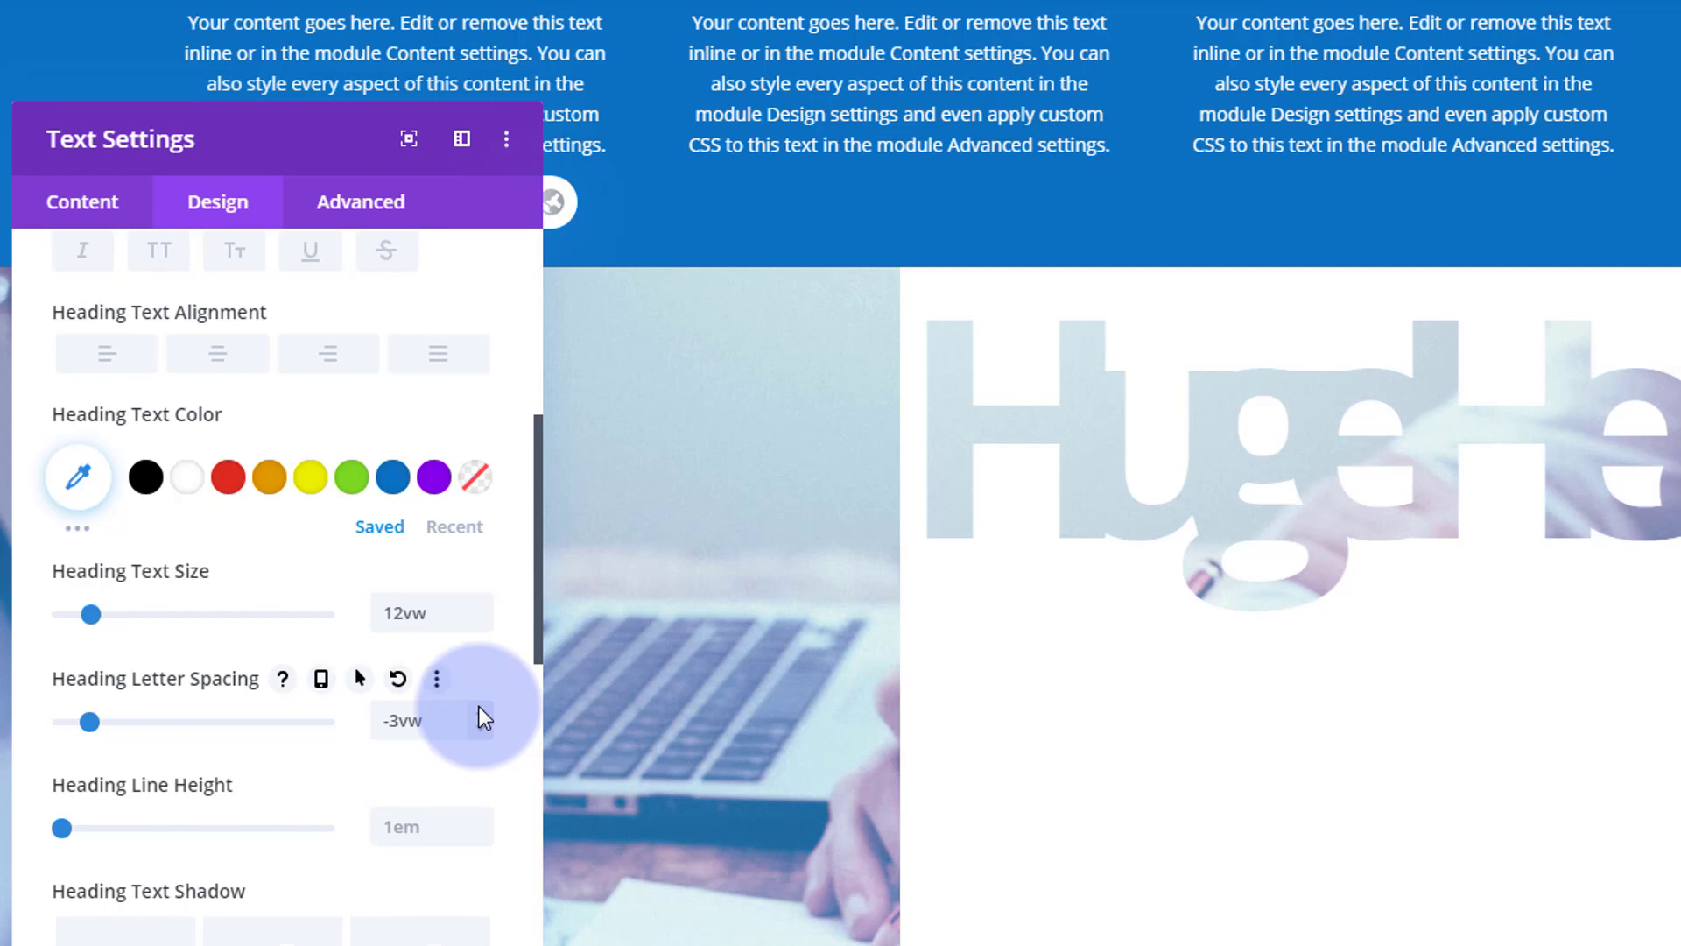
pyautogui.click(478, 707)
pyautogui.click(479, 707)
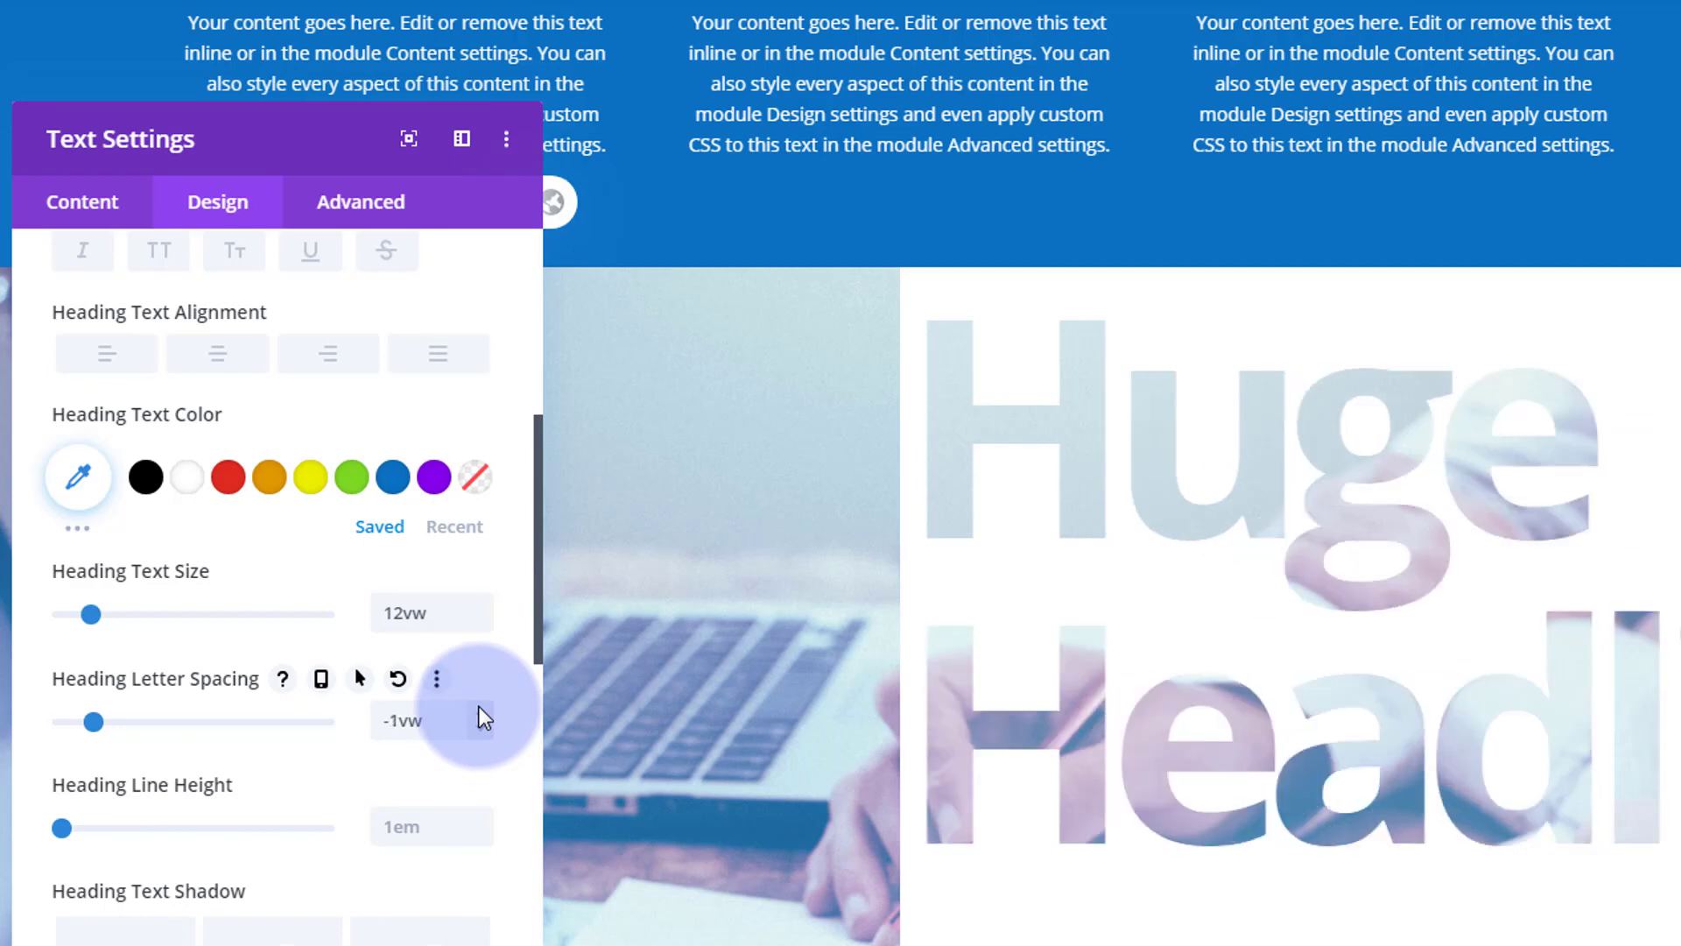
# Fine-tune the Heading Letter Spacing of the Huge Headline H1 to -1.1vw.
pyautogui.click(429, 719)
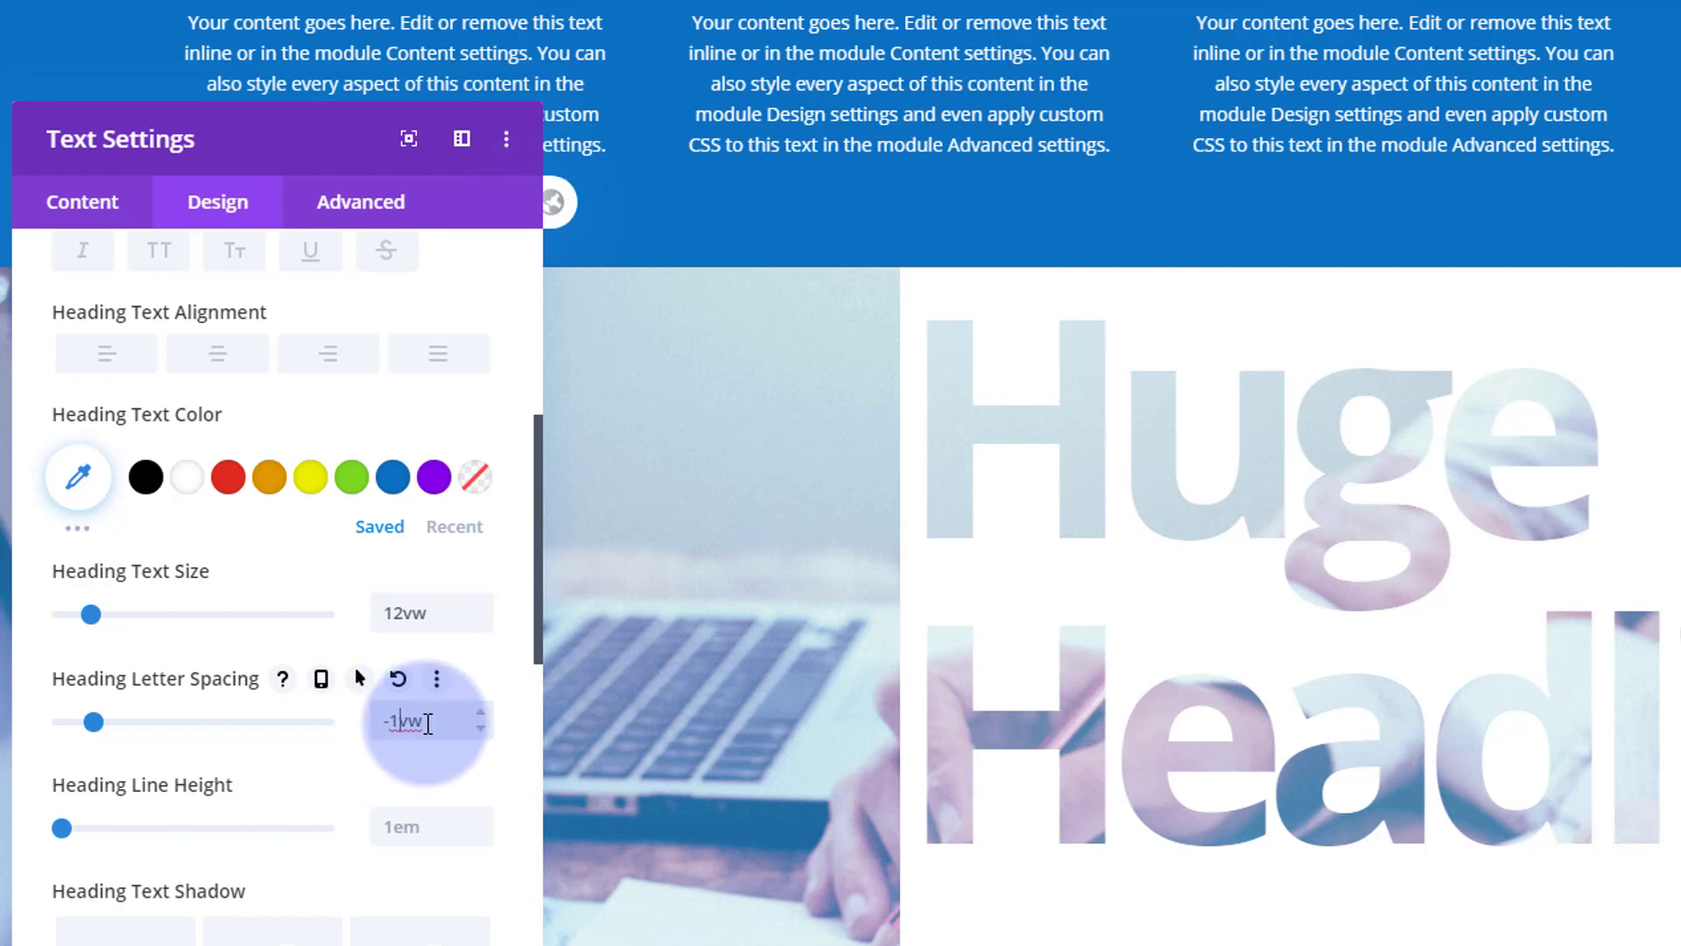
pyautogui.press('Left')
pyautogui.press('Left')
pyautogui.write('.5')
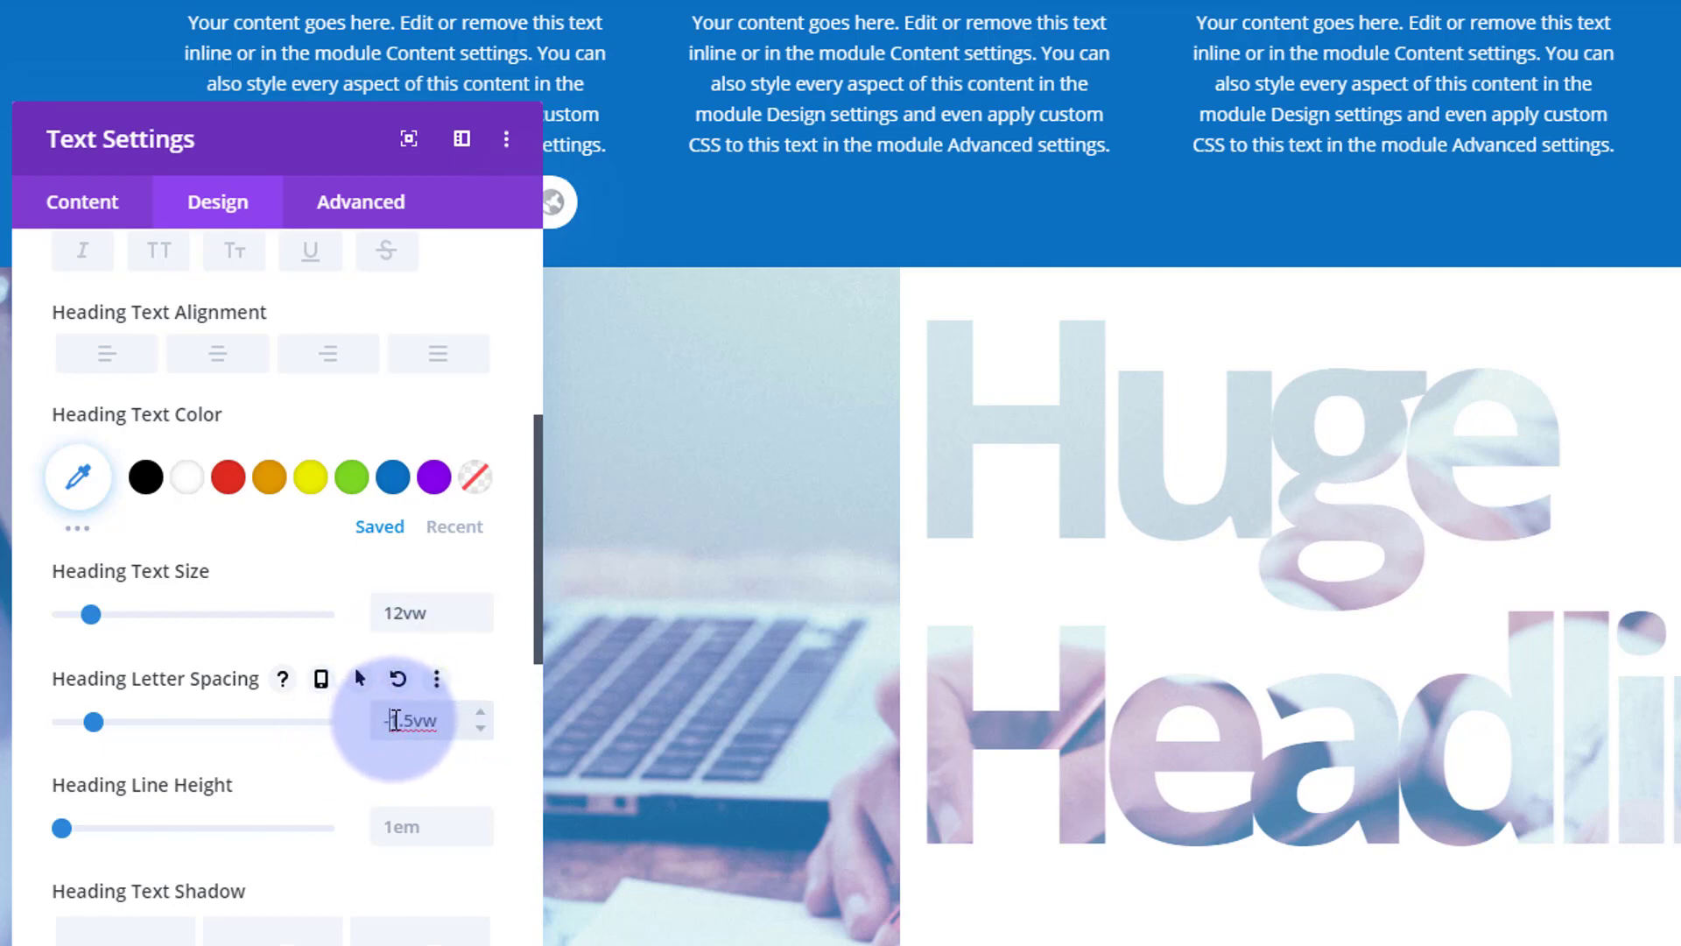
pyautogui.moveTo(389, 718); pyautogui.dragTo(399, 718)
pyautogui.click(477, 711)
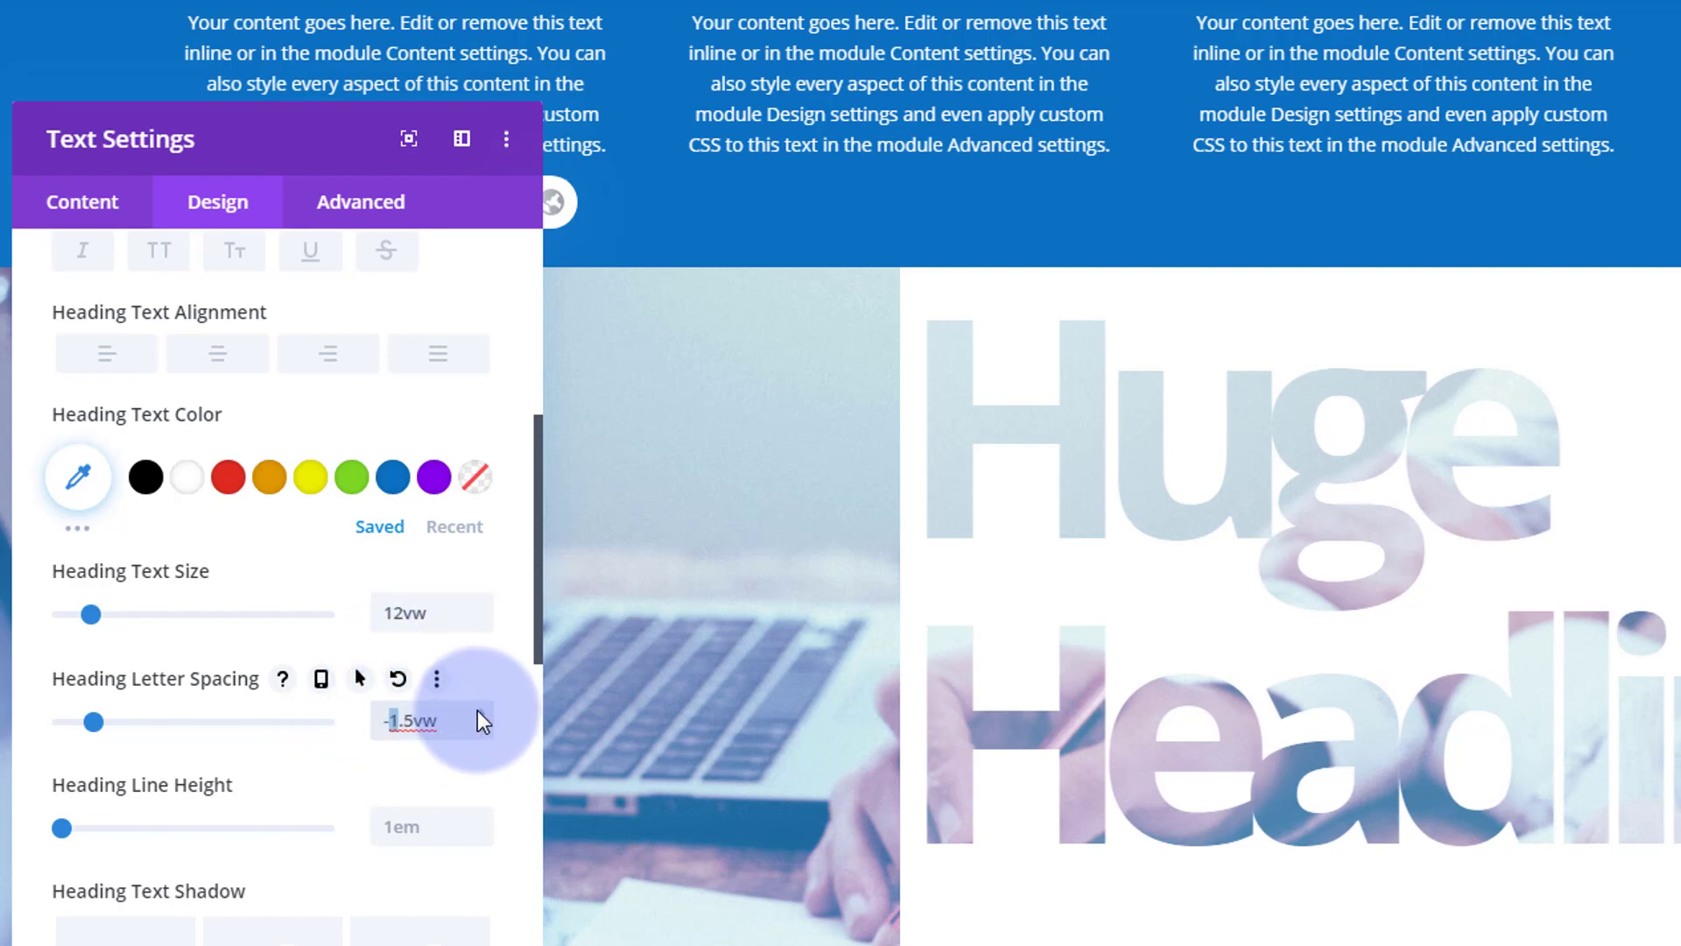
pyautogui.doubleClick(476, 711)
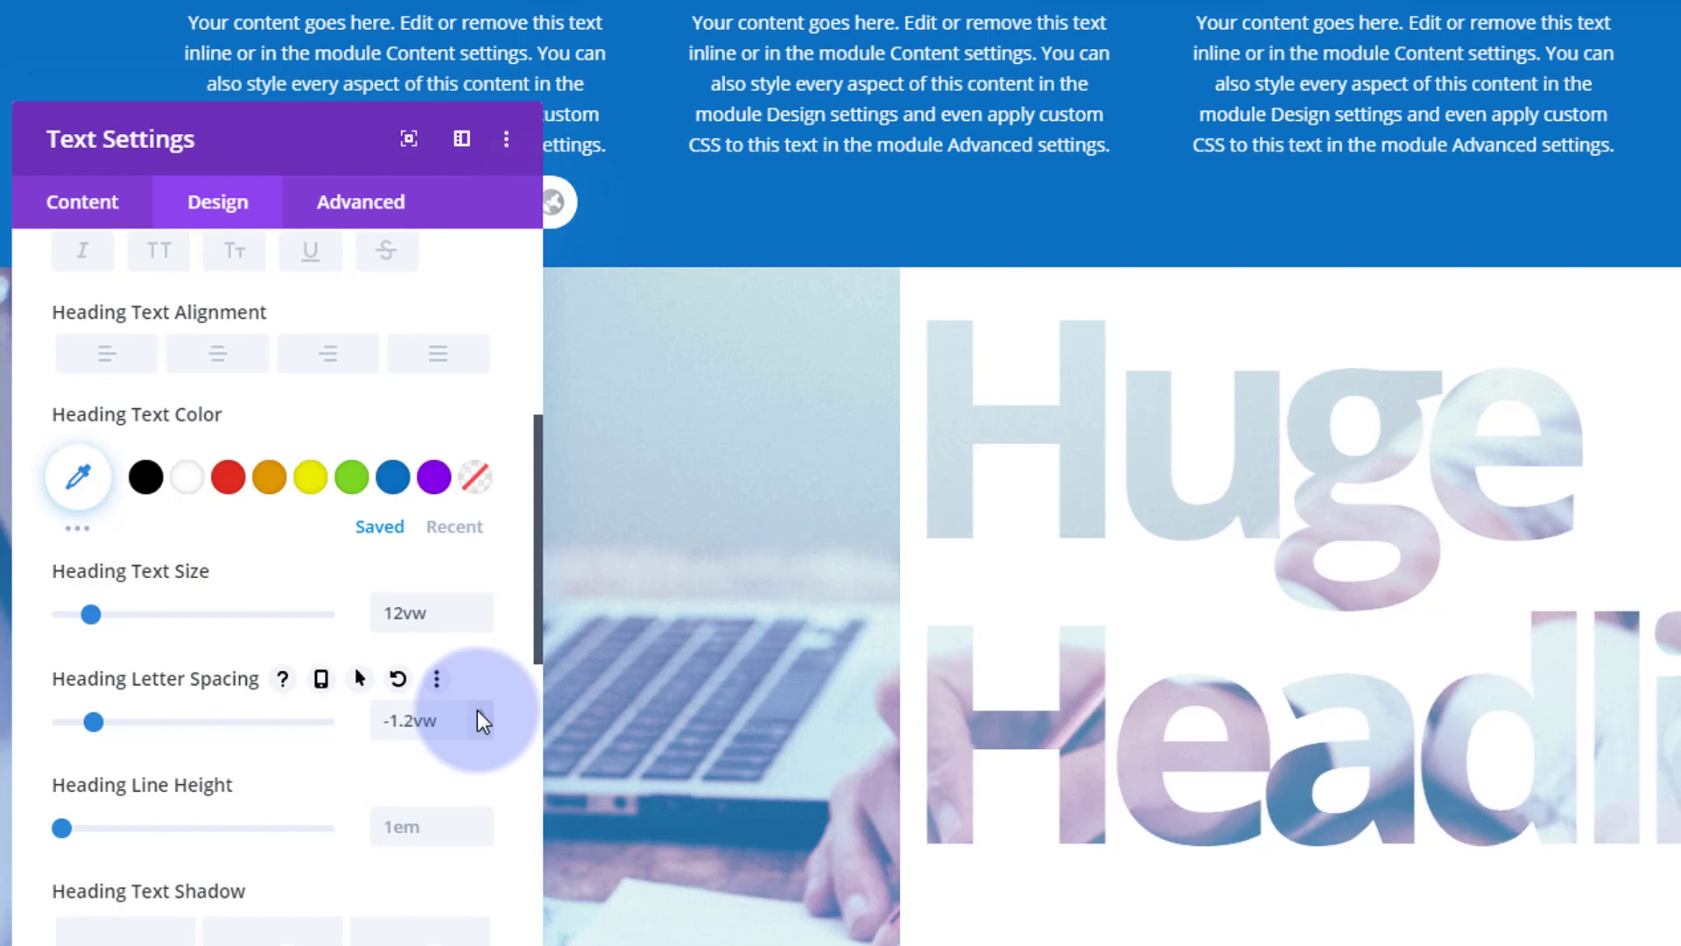
pyautogui.click(477, 711)
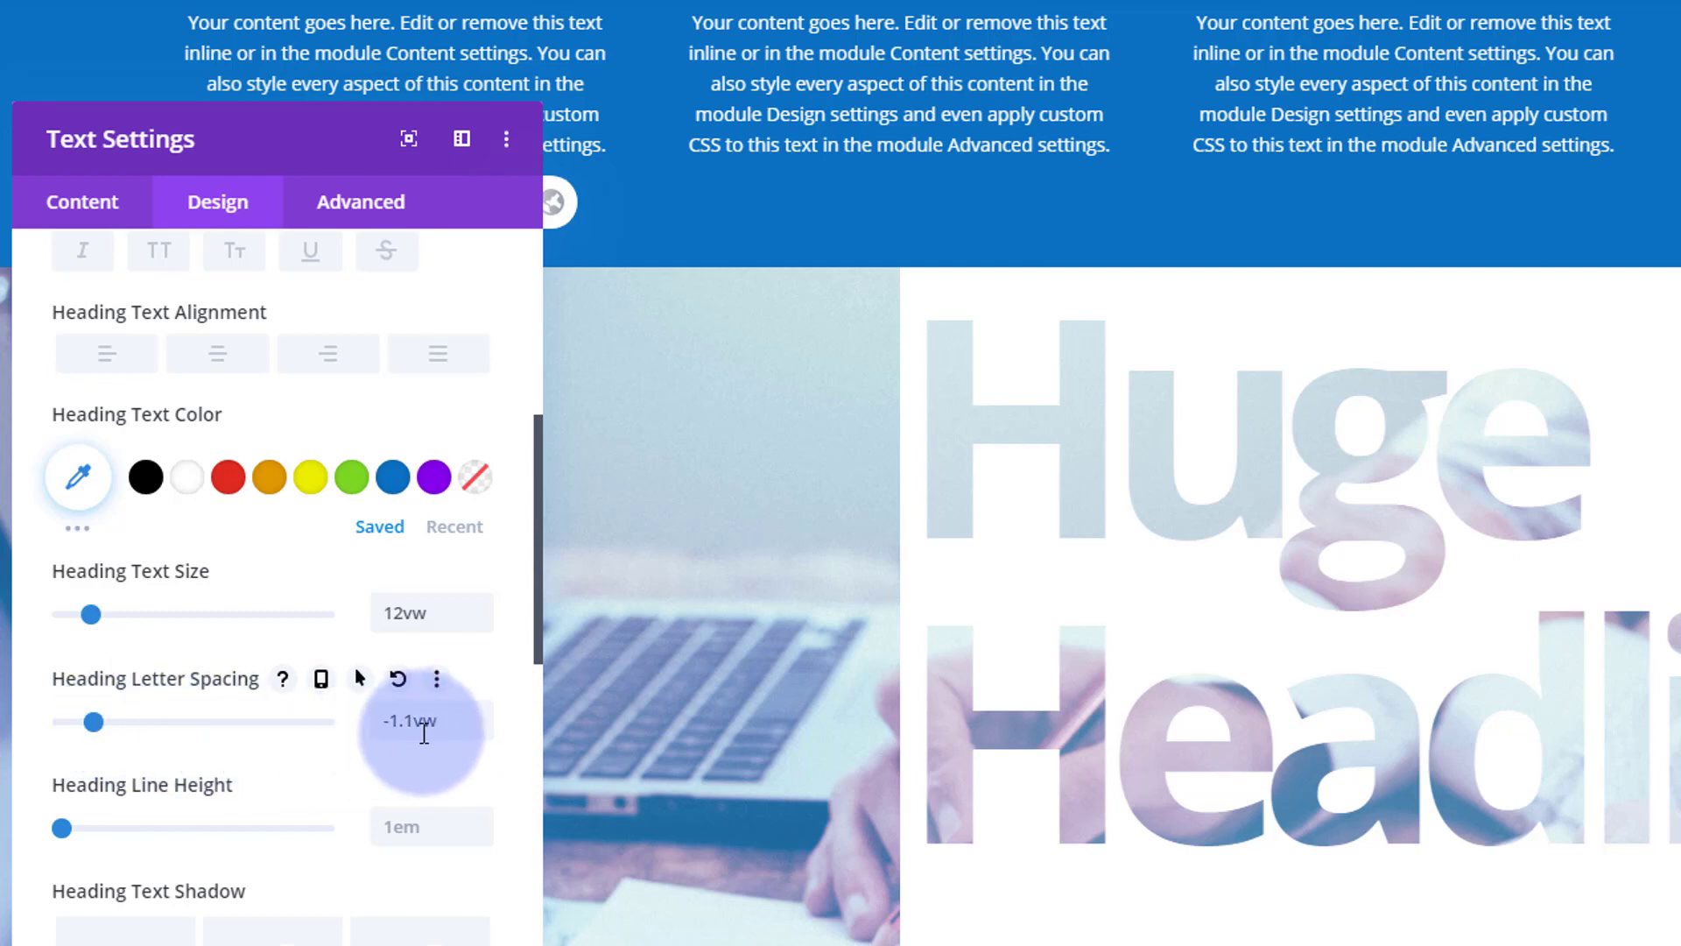
pyautogui.click(87, 210)
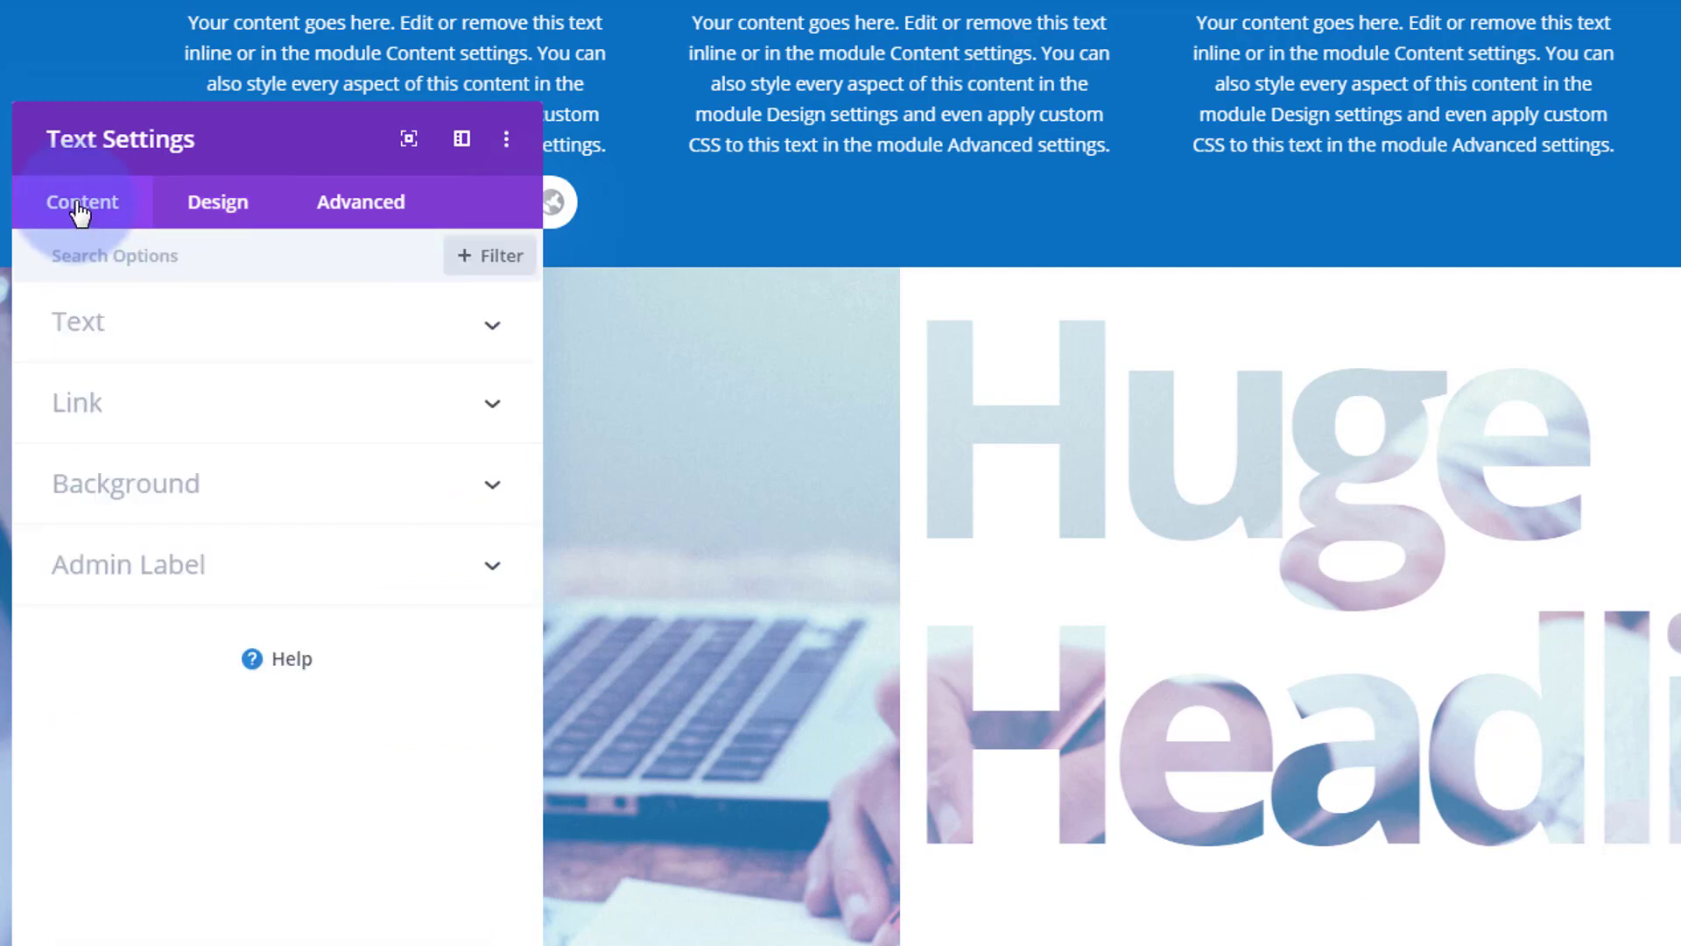
pyautogui.click(105, 322)
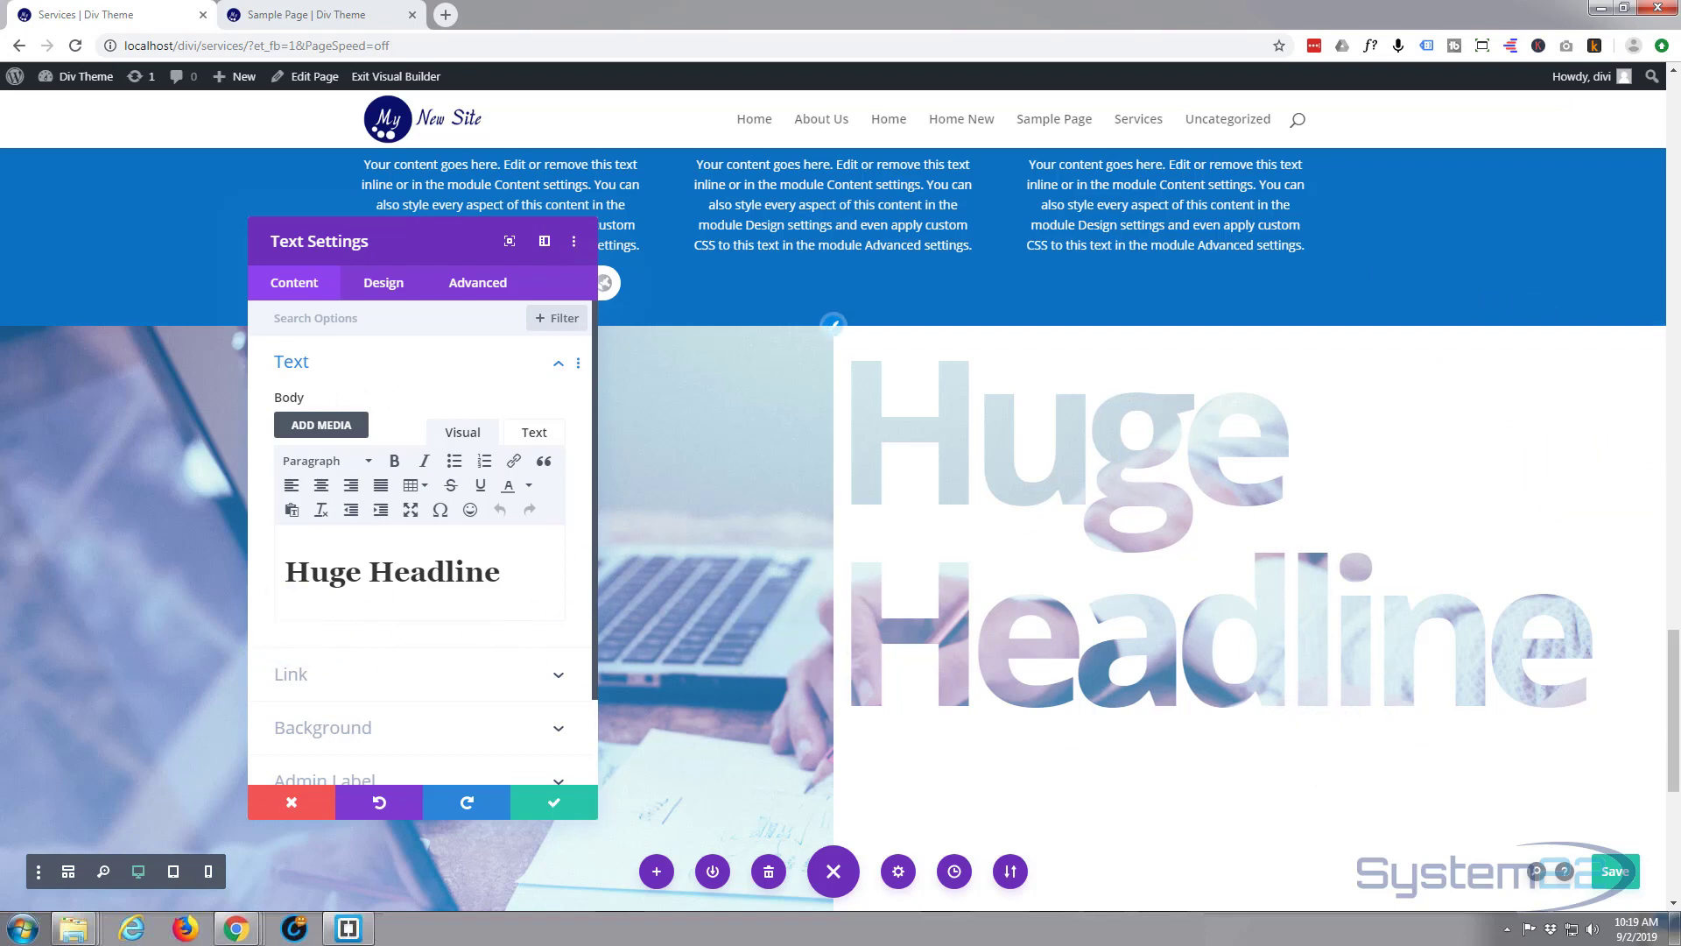
pyautogui.moveTo(429, 249); pyautogui.dragTo(382, 245)
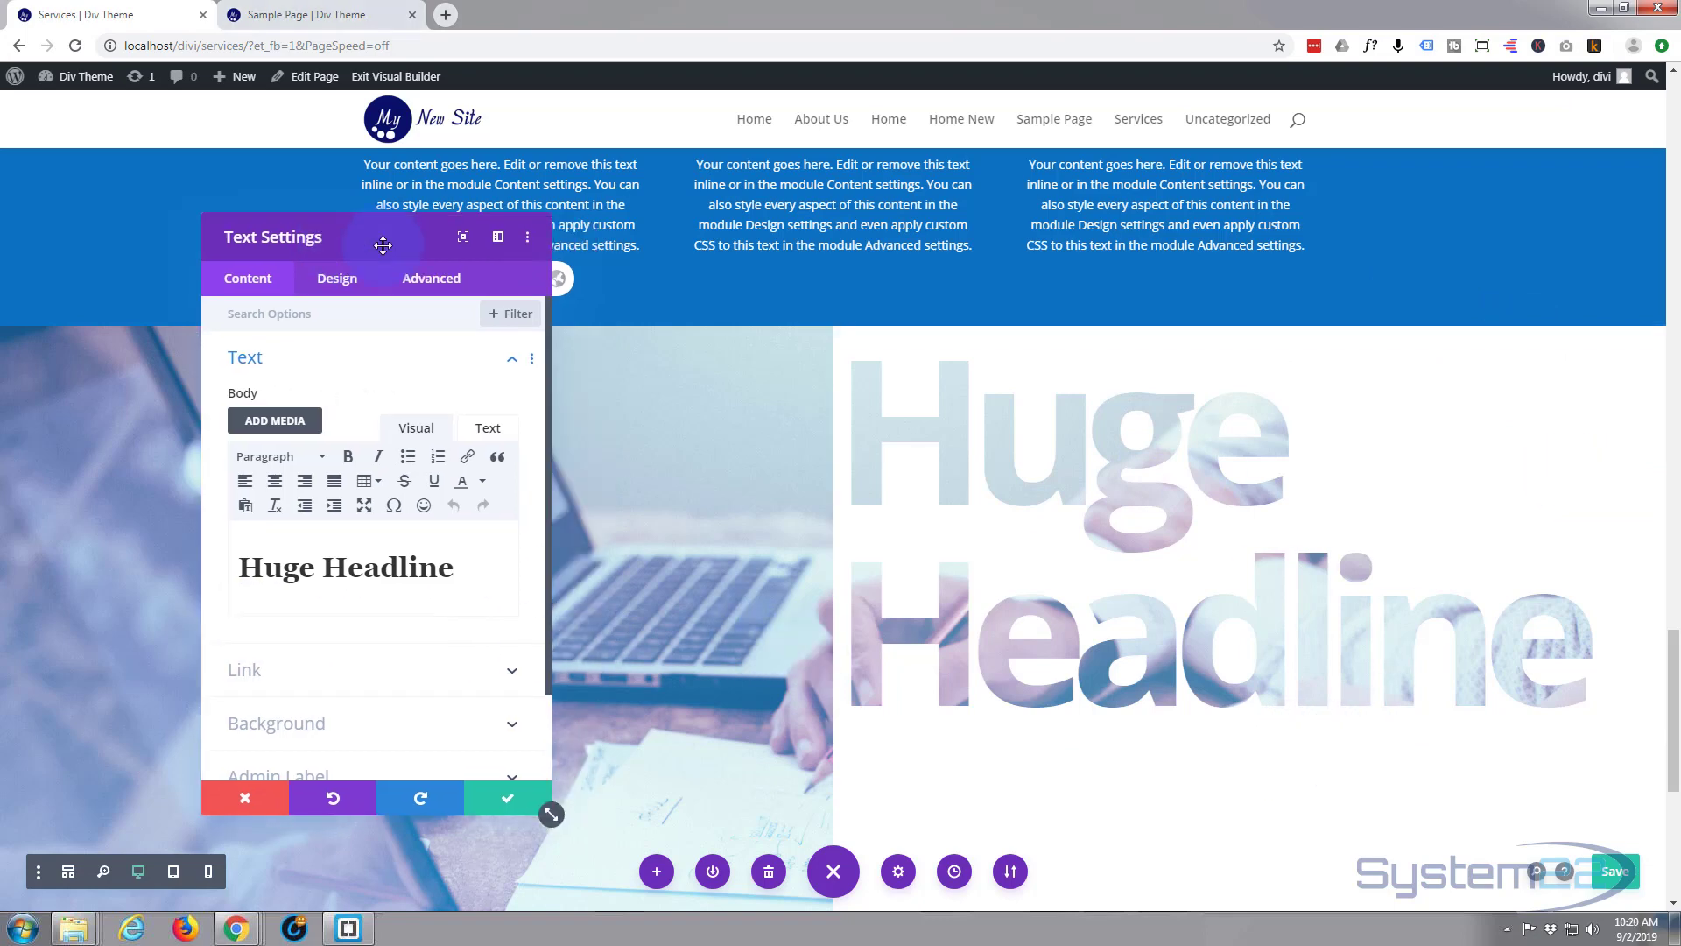
# Set the Huge Headline Text module's top margin to 15vw and its bottom margin to 2vw in the spacing options.
pyautogui.click(335, 279)
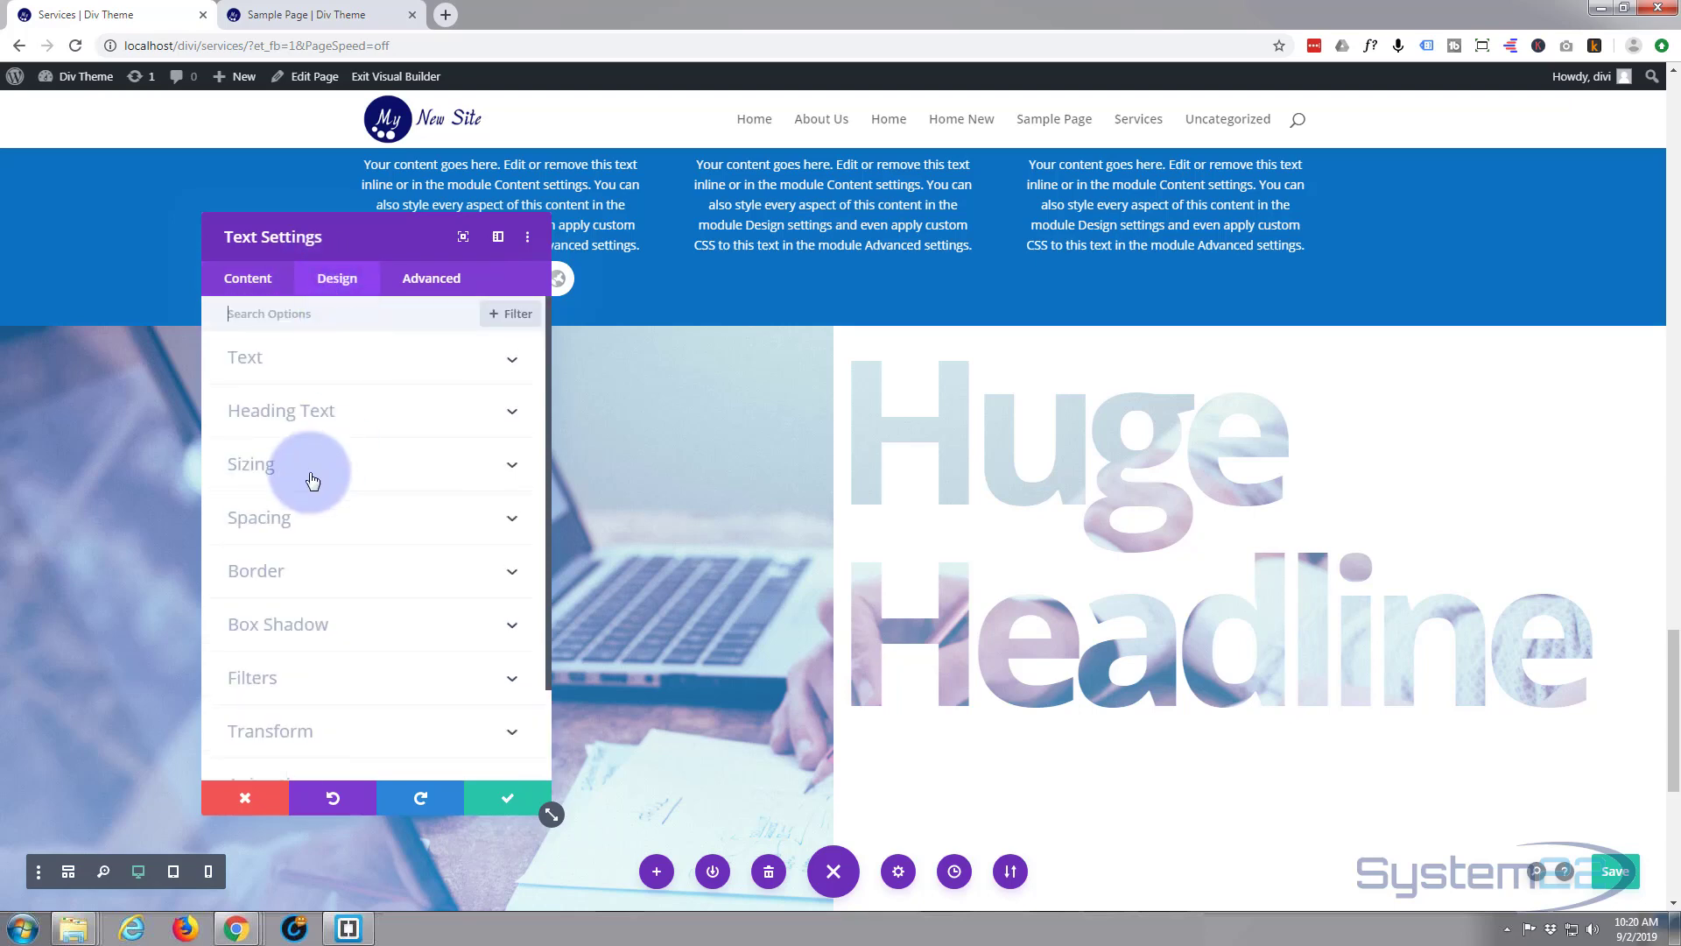
pyautogui.click(302, 516)
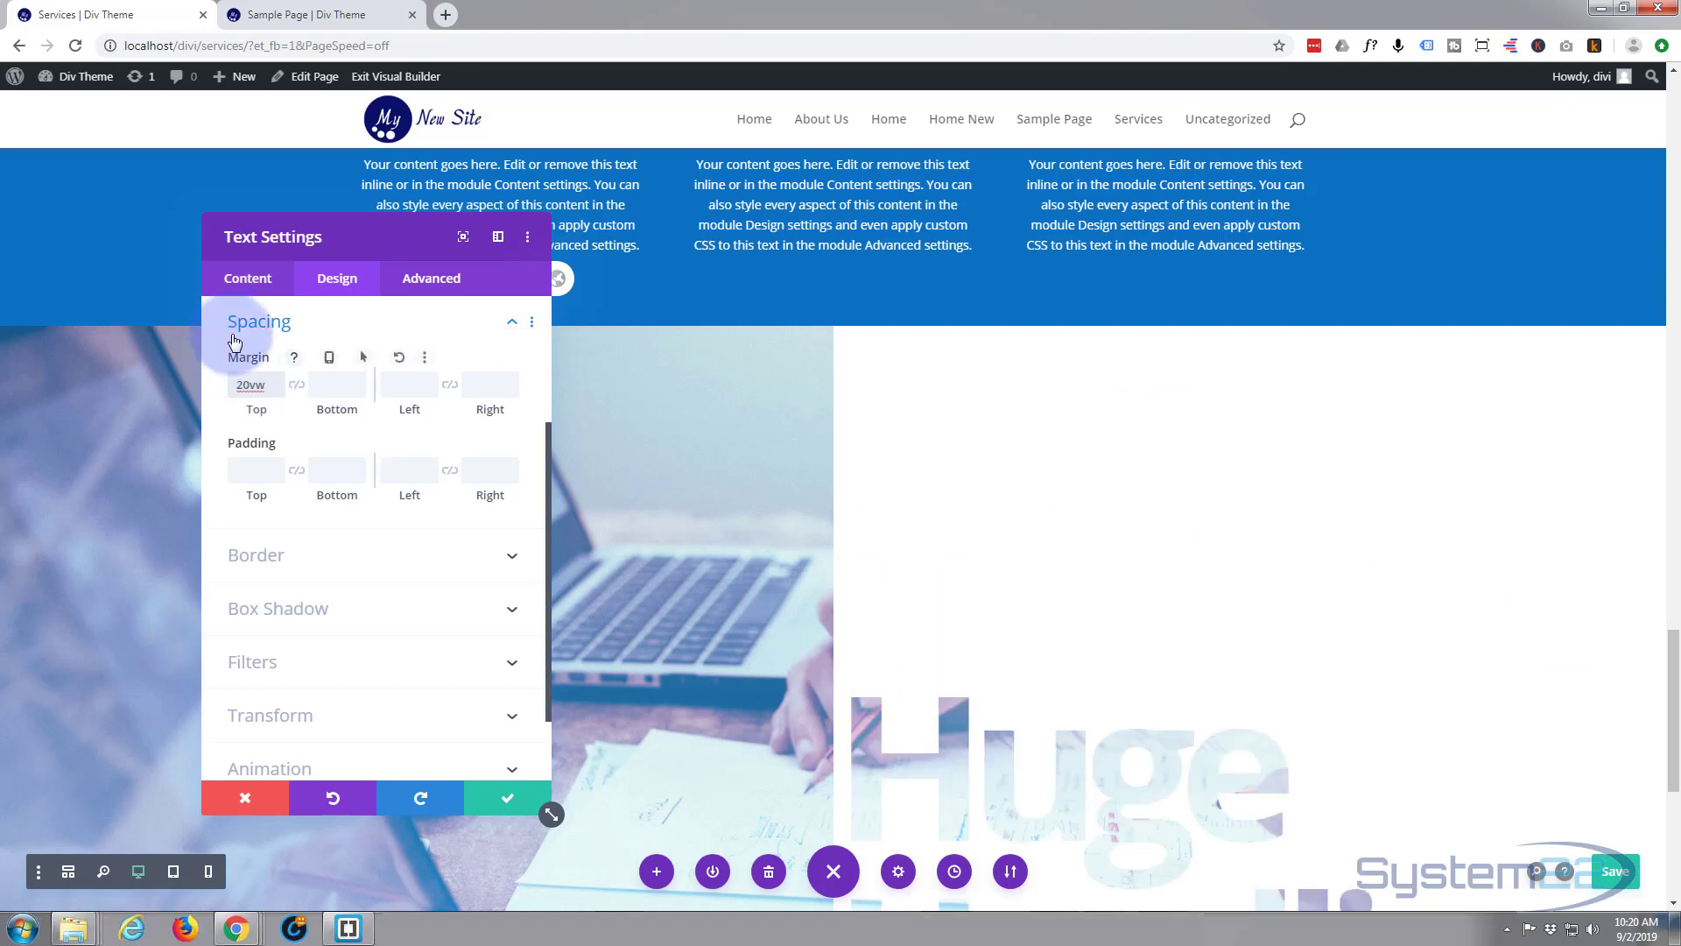
pyautogui.click(276, 390)
pyautogui.click(276, 390)
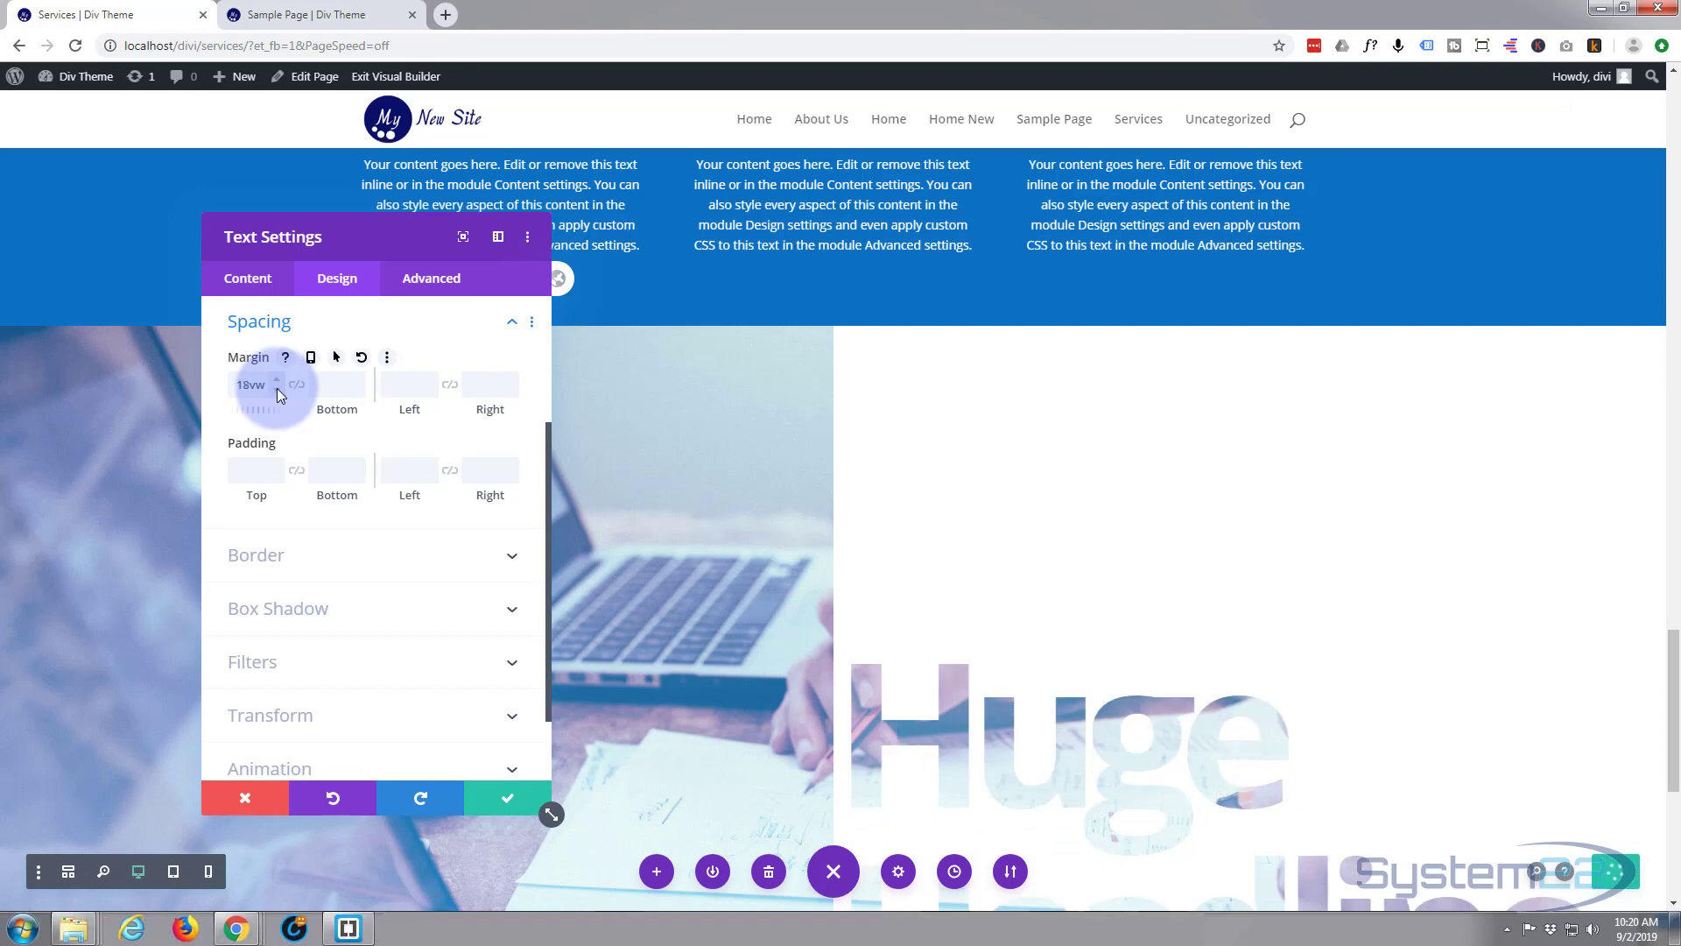
pyautogui.click(277, 389)
pyautogui.click(277, 388)
pyautogui.click(277, 389)
pyautogui.scroll(-2, 877, 391)
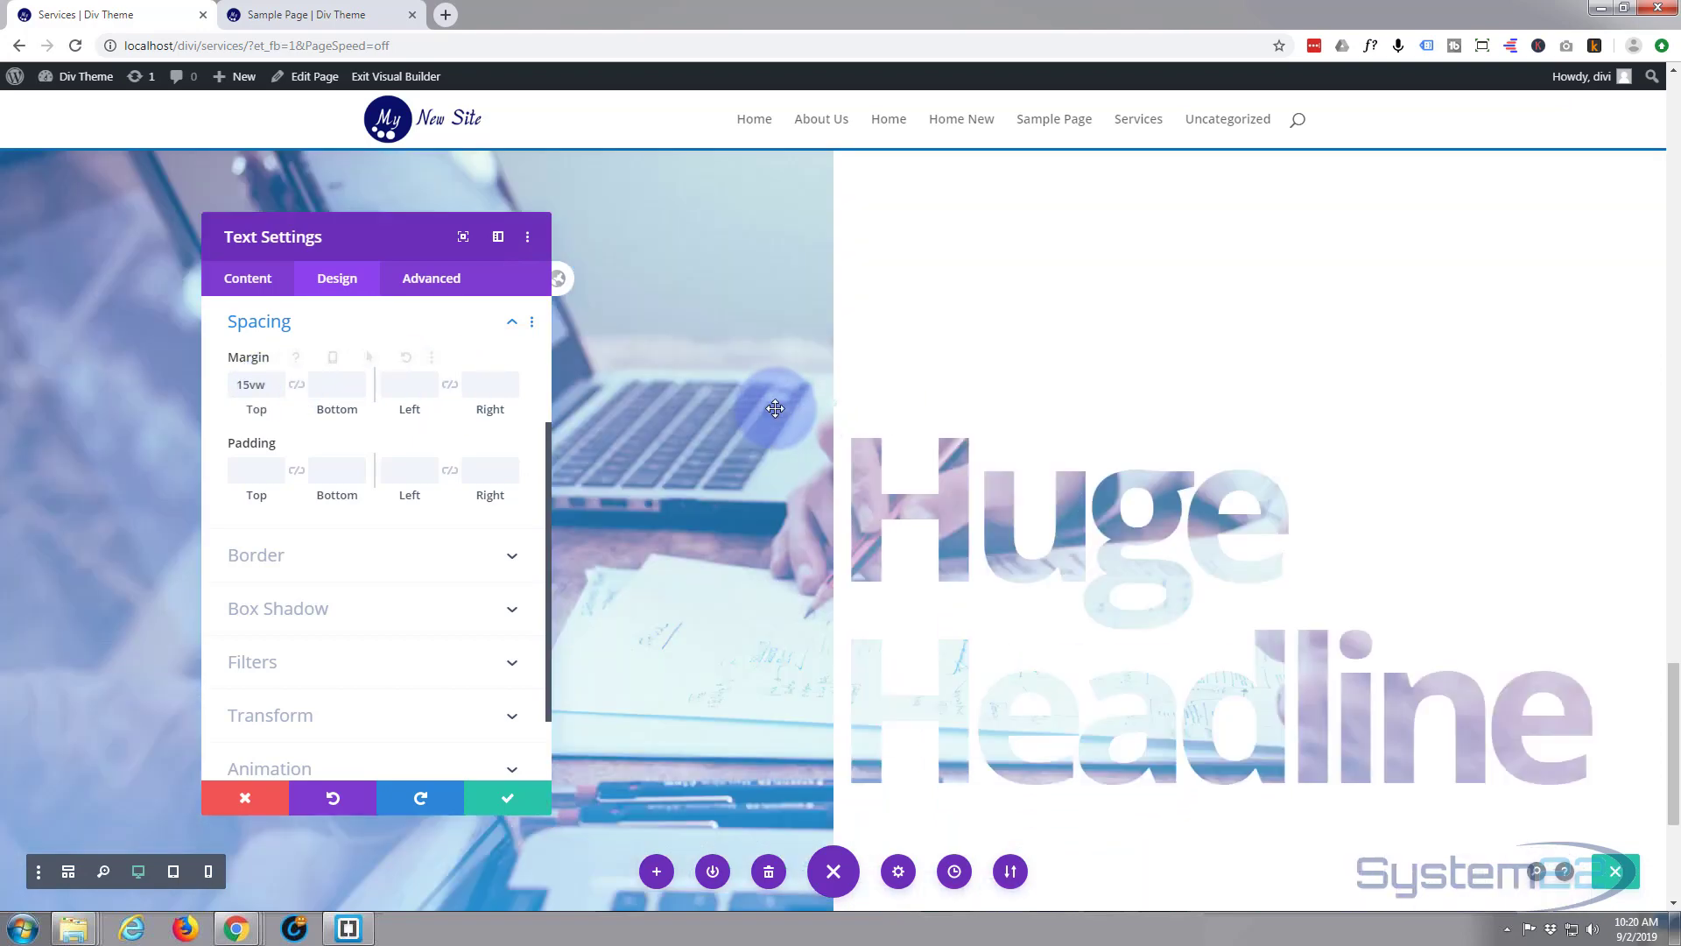
pyautogui.scroll(-1, 774, 408)
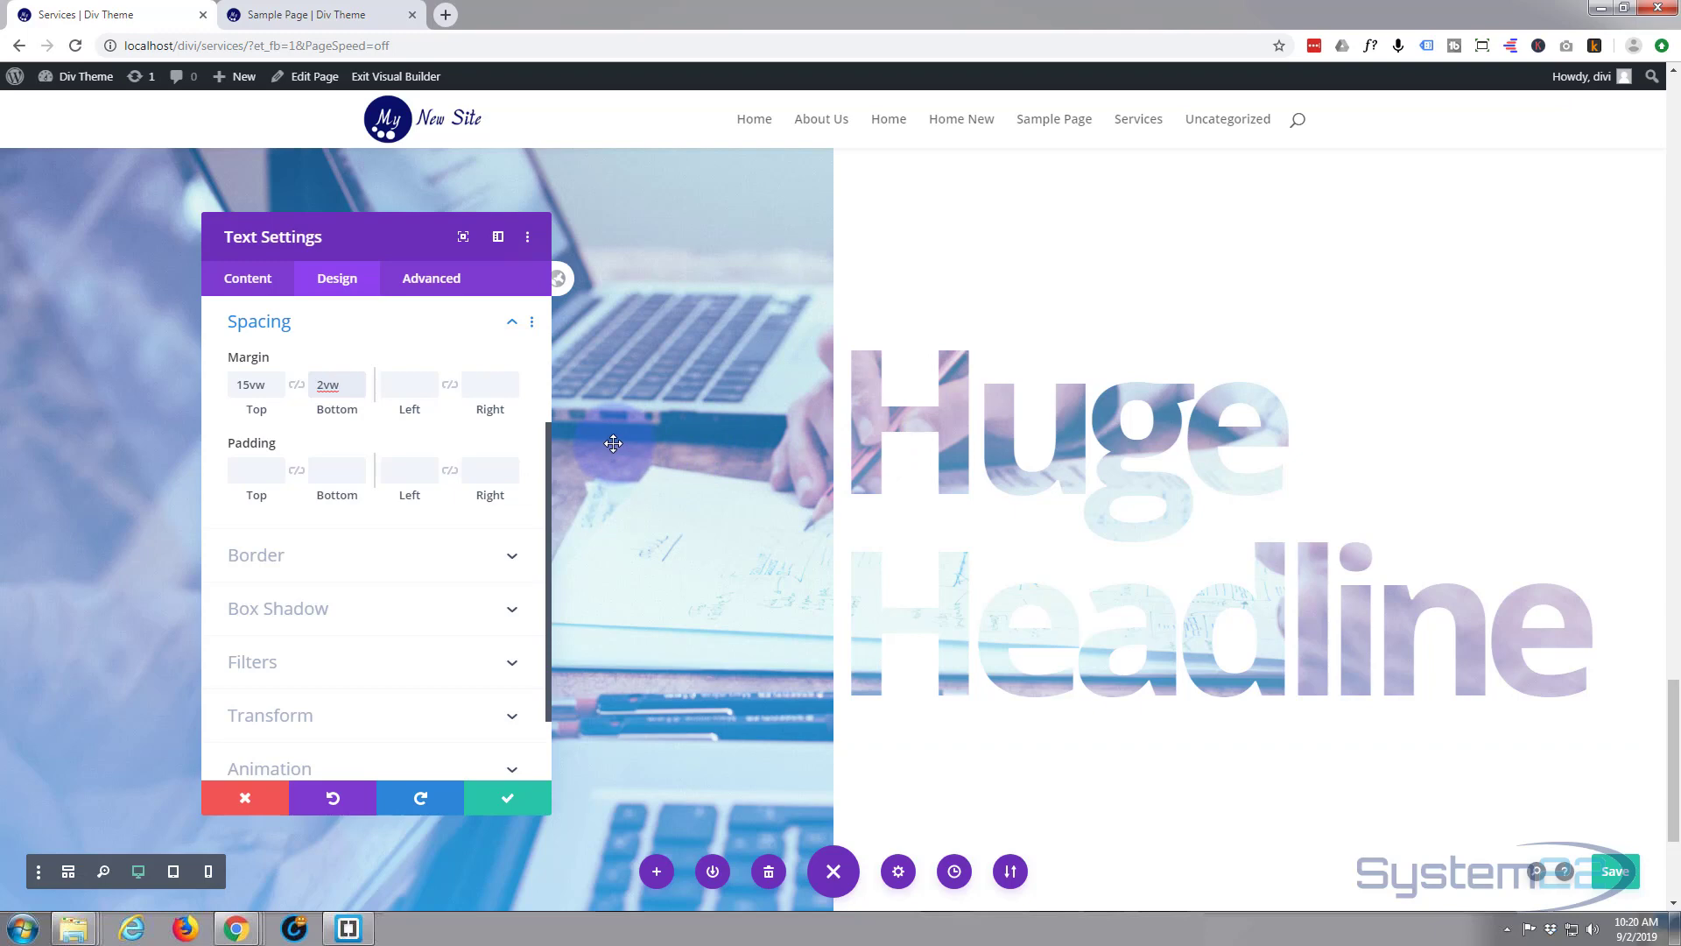
# Set the Text module's left margin to -30vw and move the settings window away from the photo column.
pyautogui.click(397, 380)
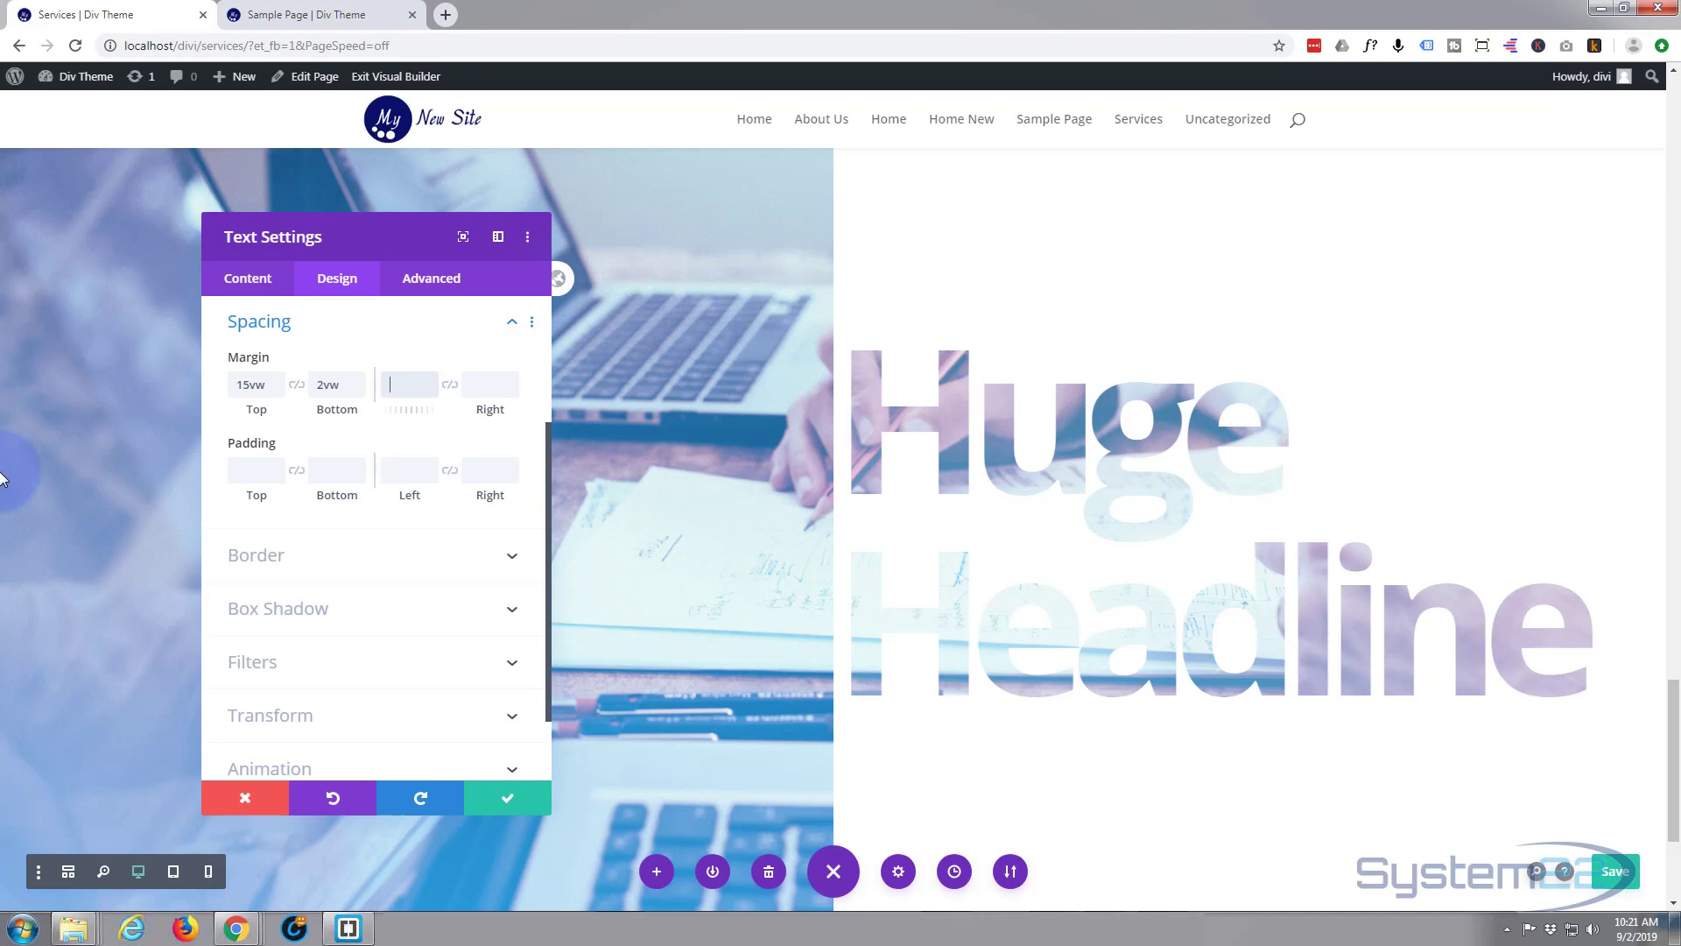
pyautogui.write('-30vw')
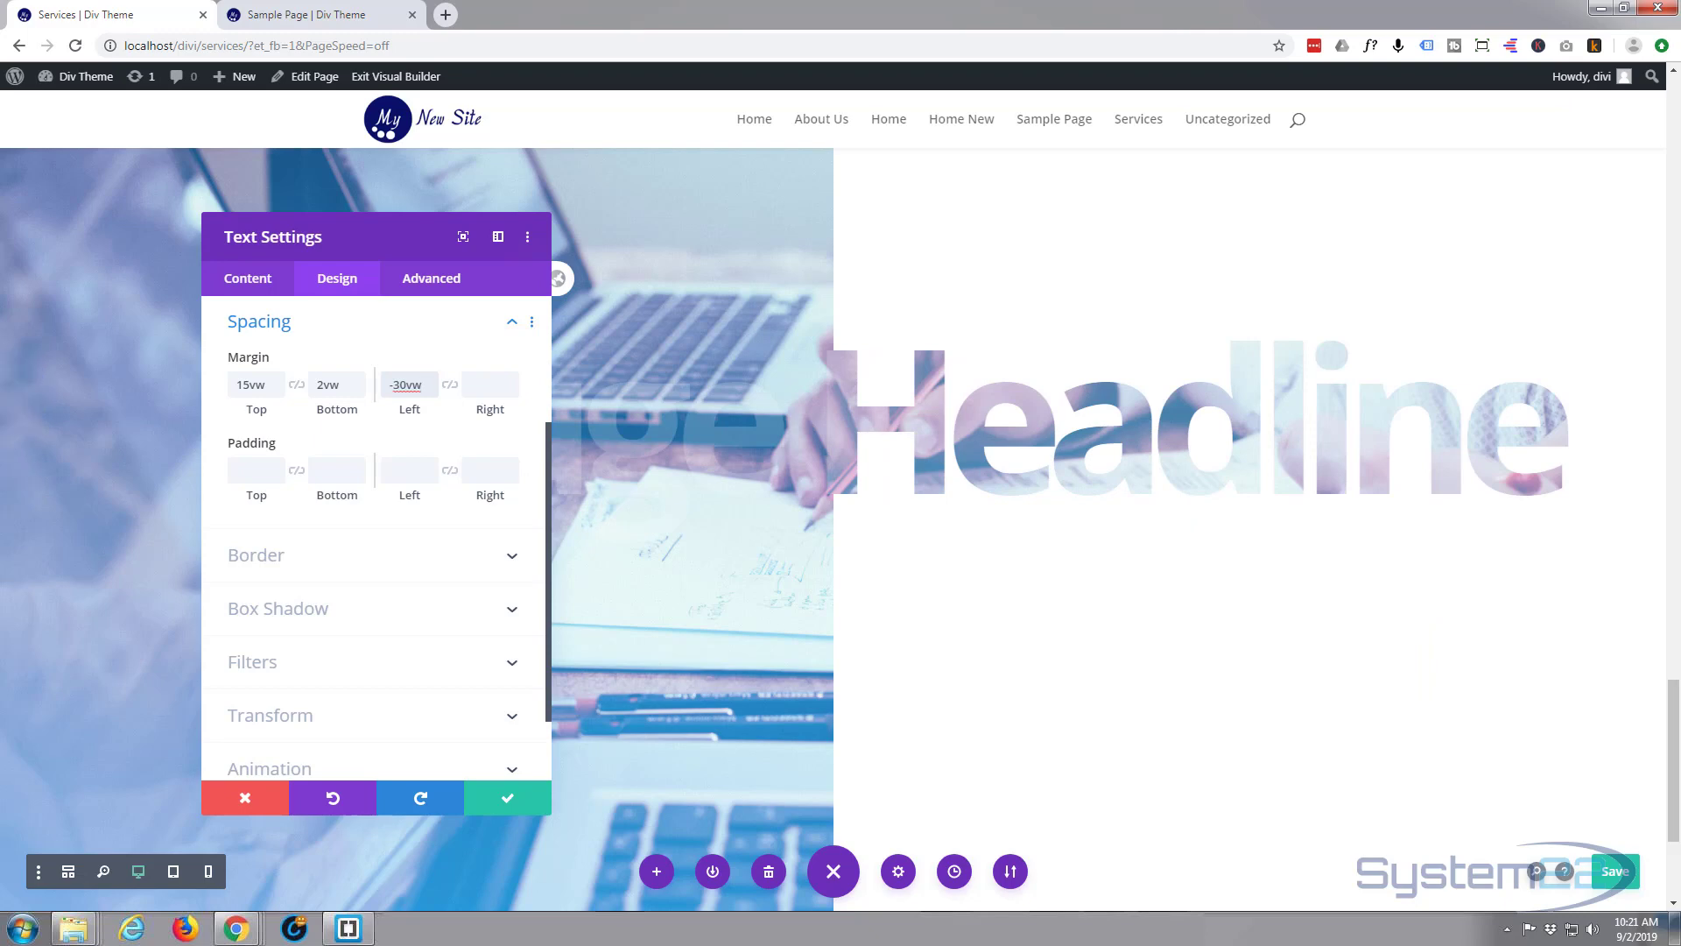
pyautogui.moveTo(387, 239); pyautogui.dragTo(1244, 591)
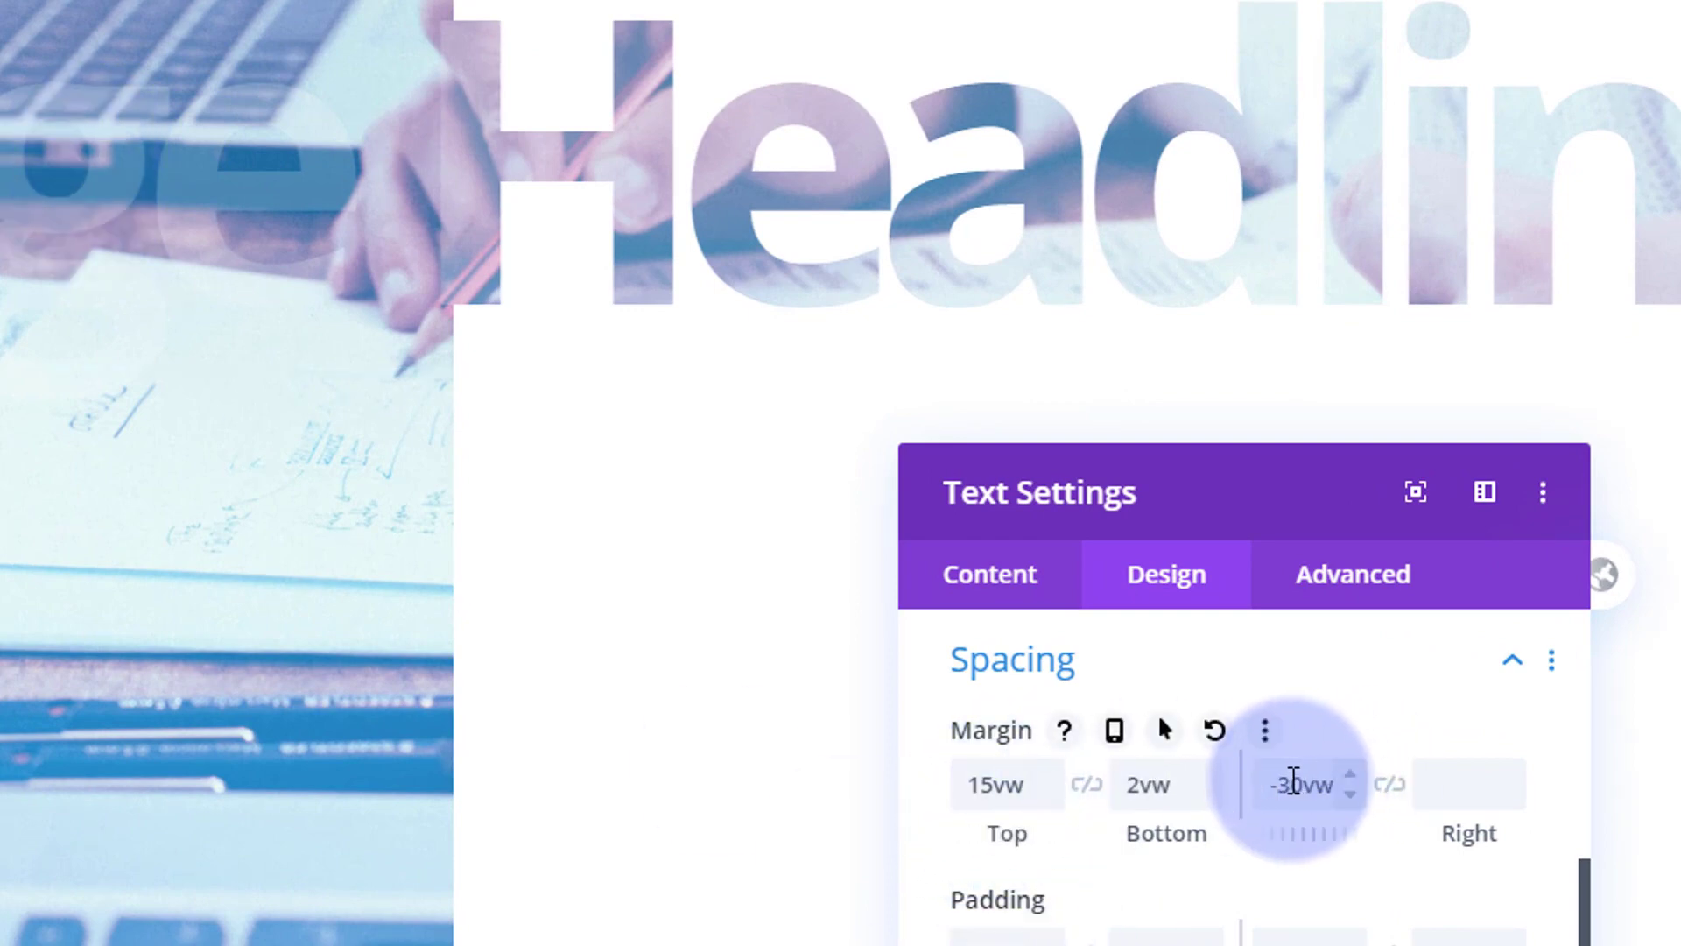
# Shift the headline further over the photo by setting the Text module's left margin to -34vw.
pyautogui.moveTo(1280, 783); pyautogui.dragTo(1298, 783)
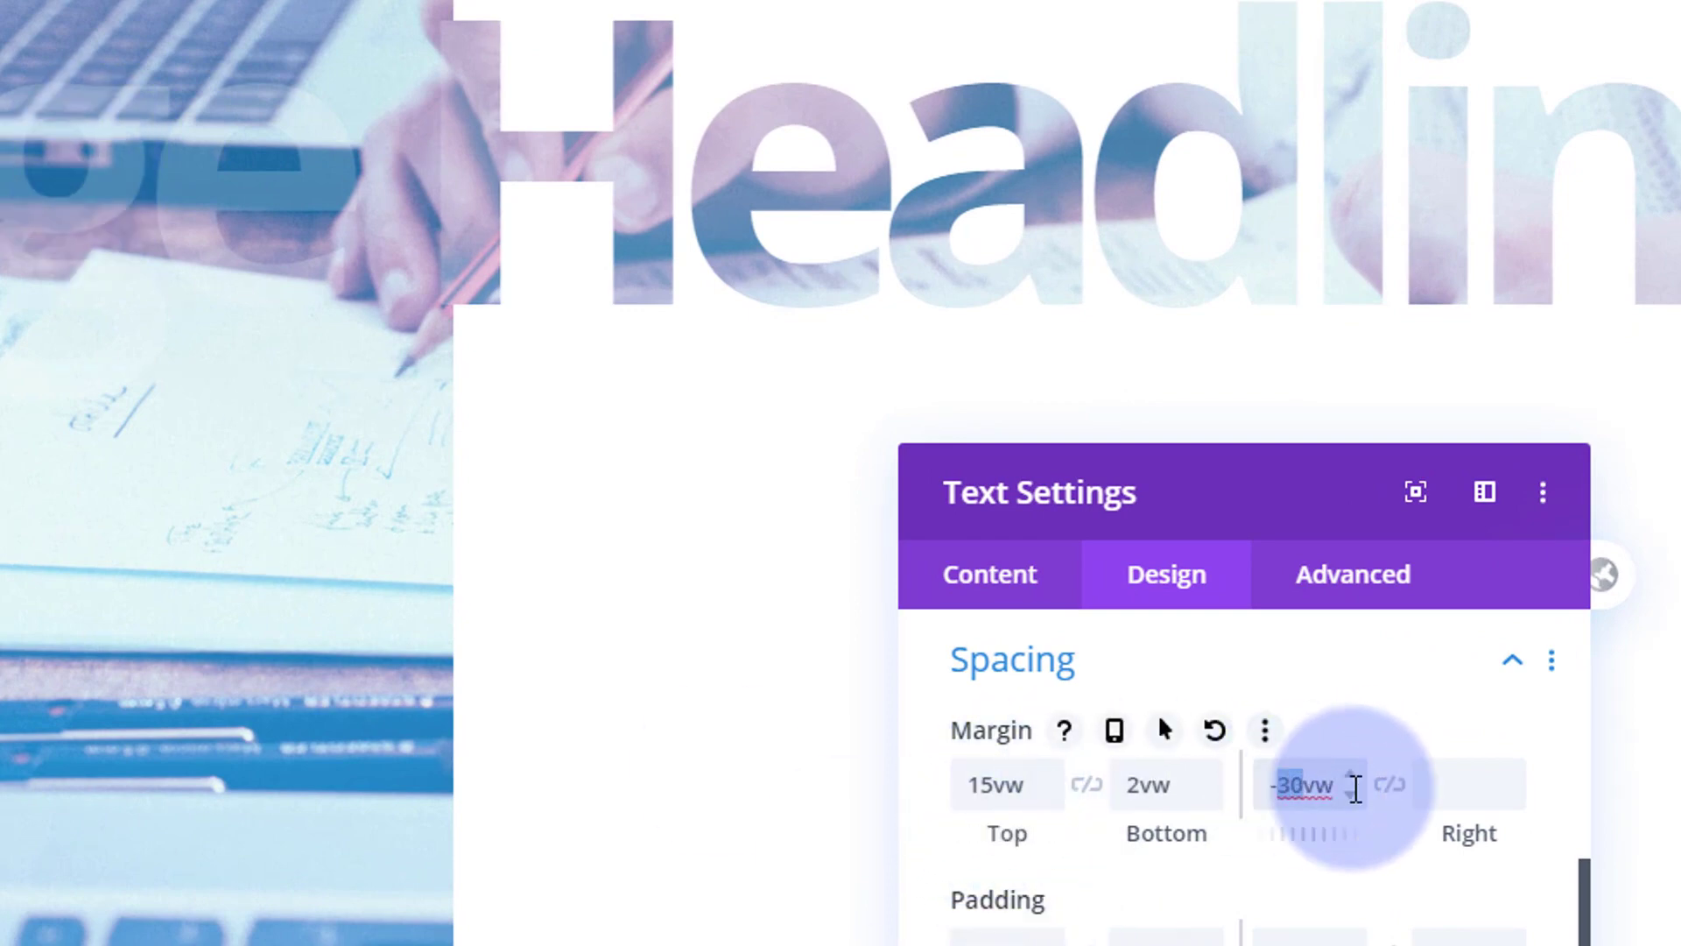
pyautogui.click(1349, 795)
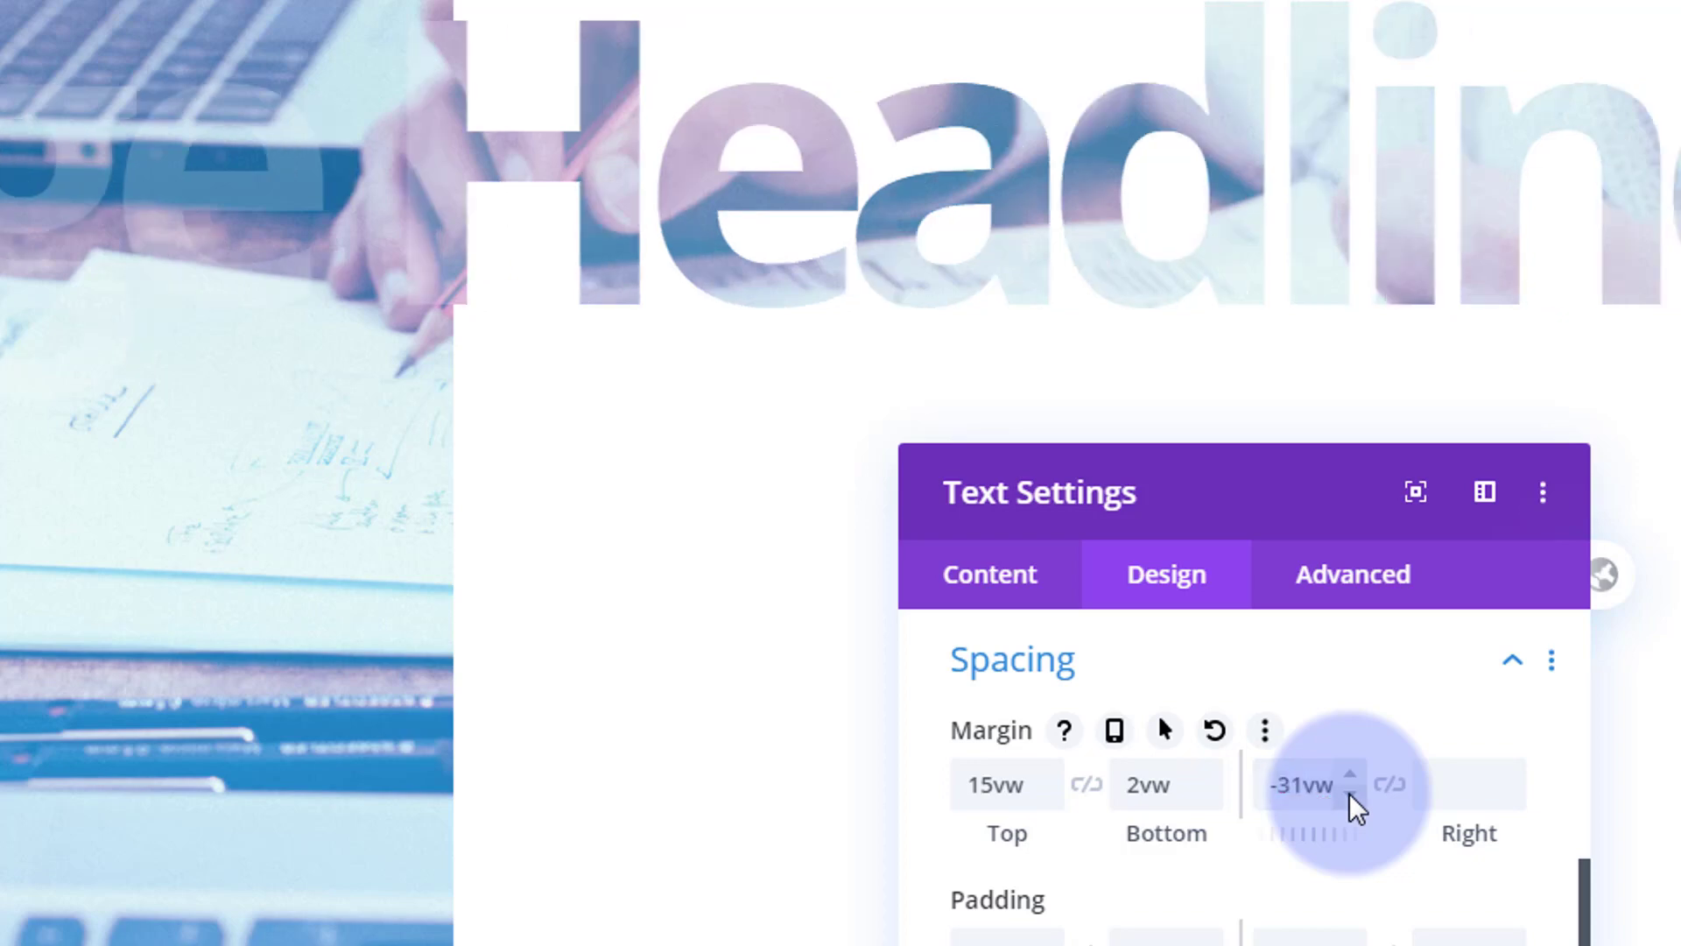
pyautogui.click(1349, 795)
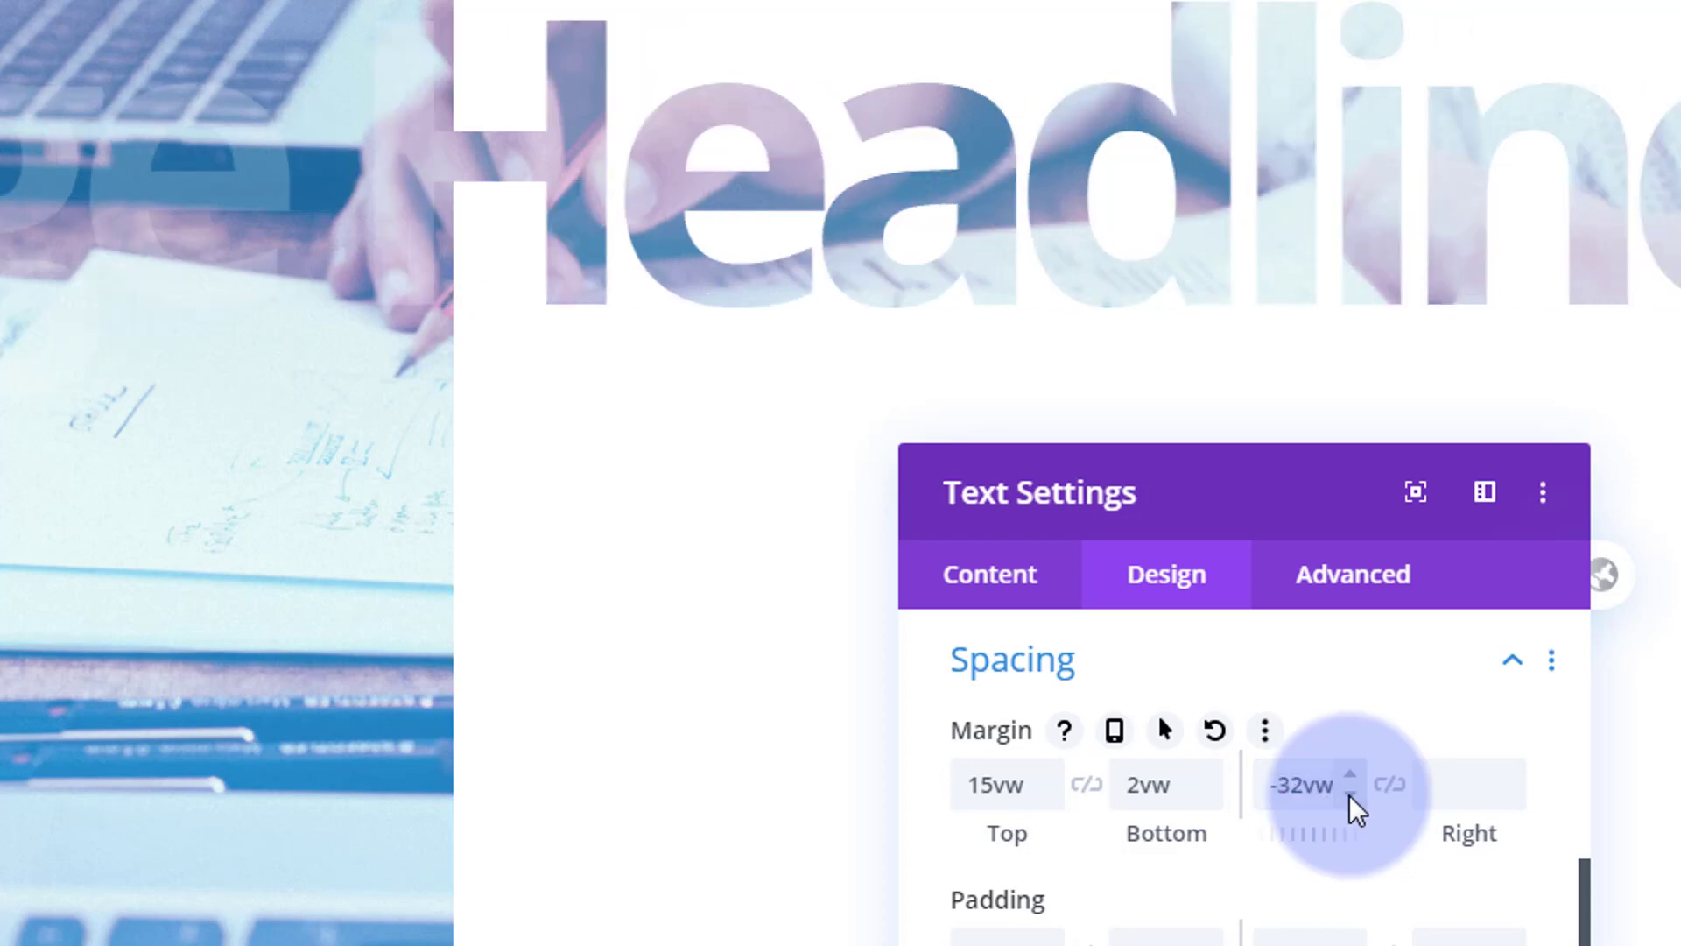
pyautogui.click(1349, 795)
pyautogui.click(1349, 795)
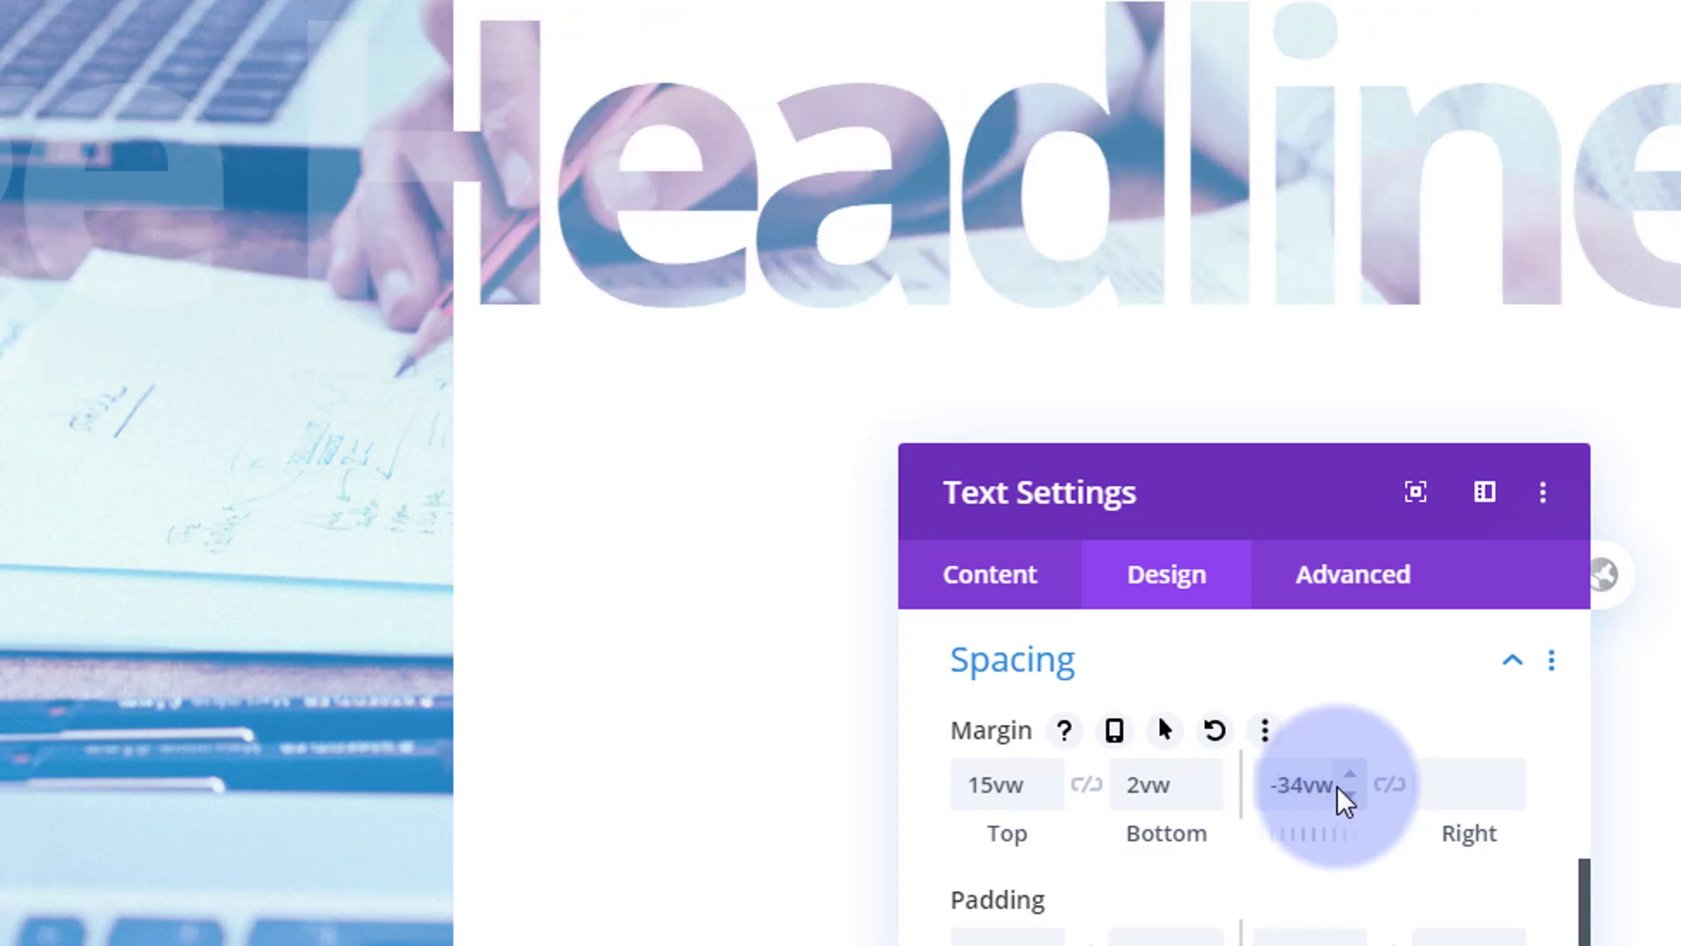
# Set the Text module's left margin to -33vw and move the settings window higher on the page.
pyautogui.click(1346, 770)
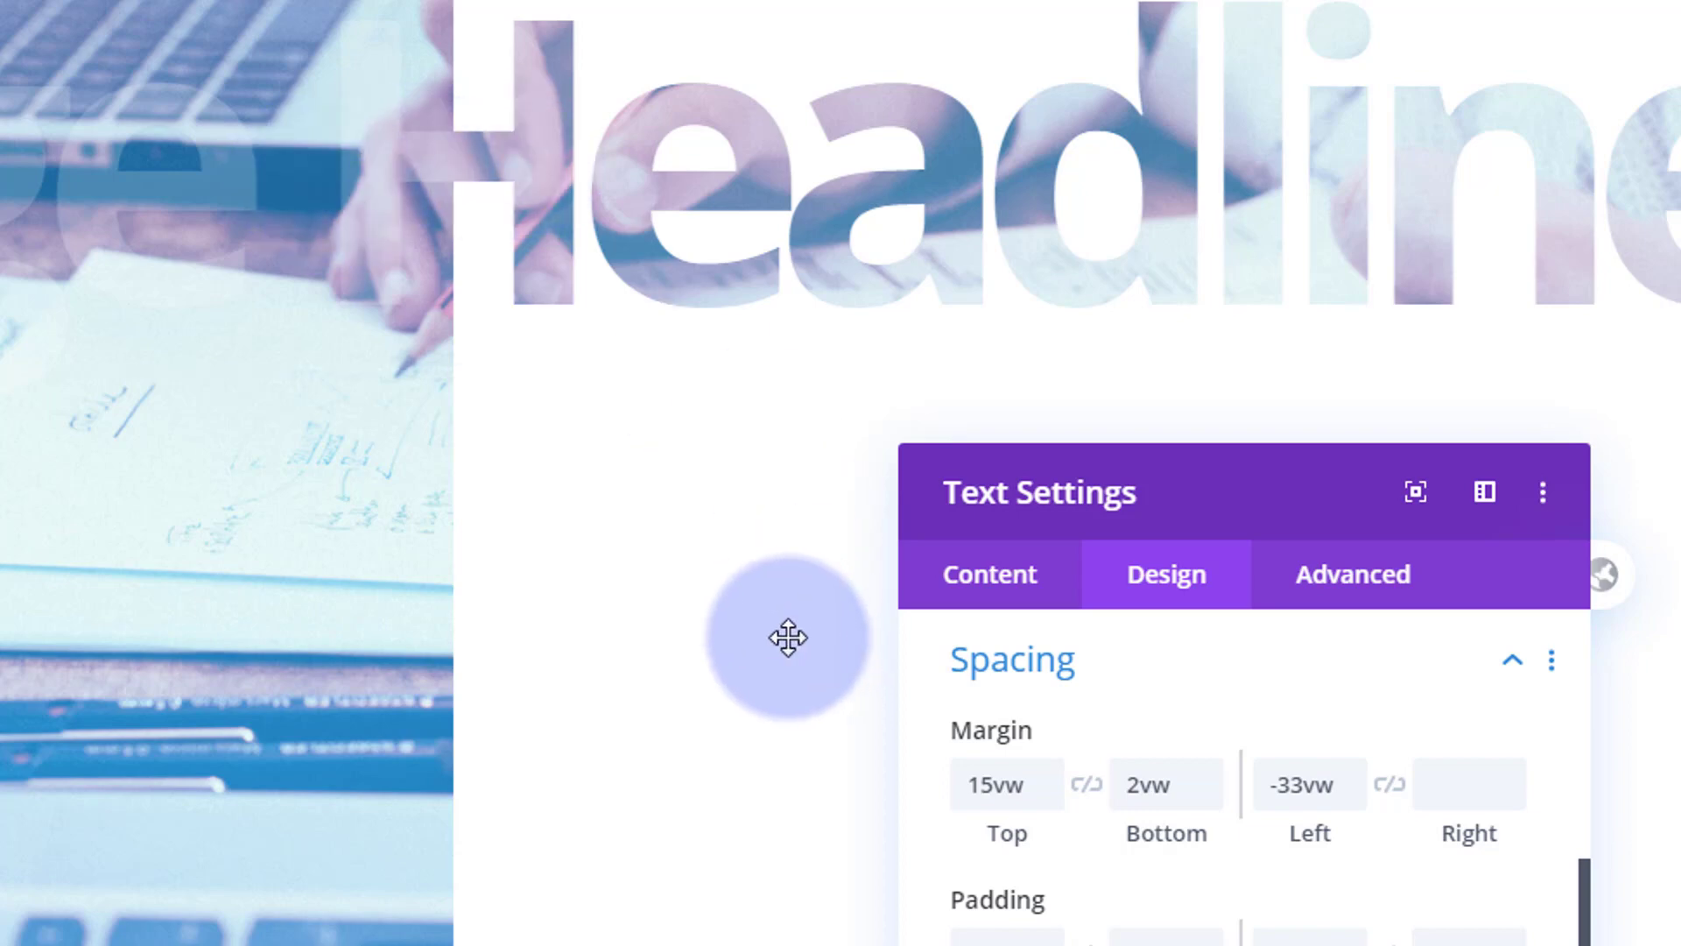
pyautogui.moveTo(1272, 481); pyautogui.dragTo(1313, 0)
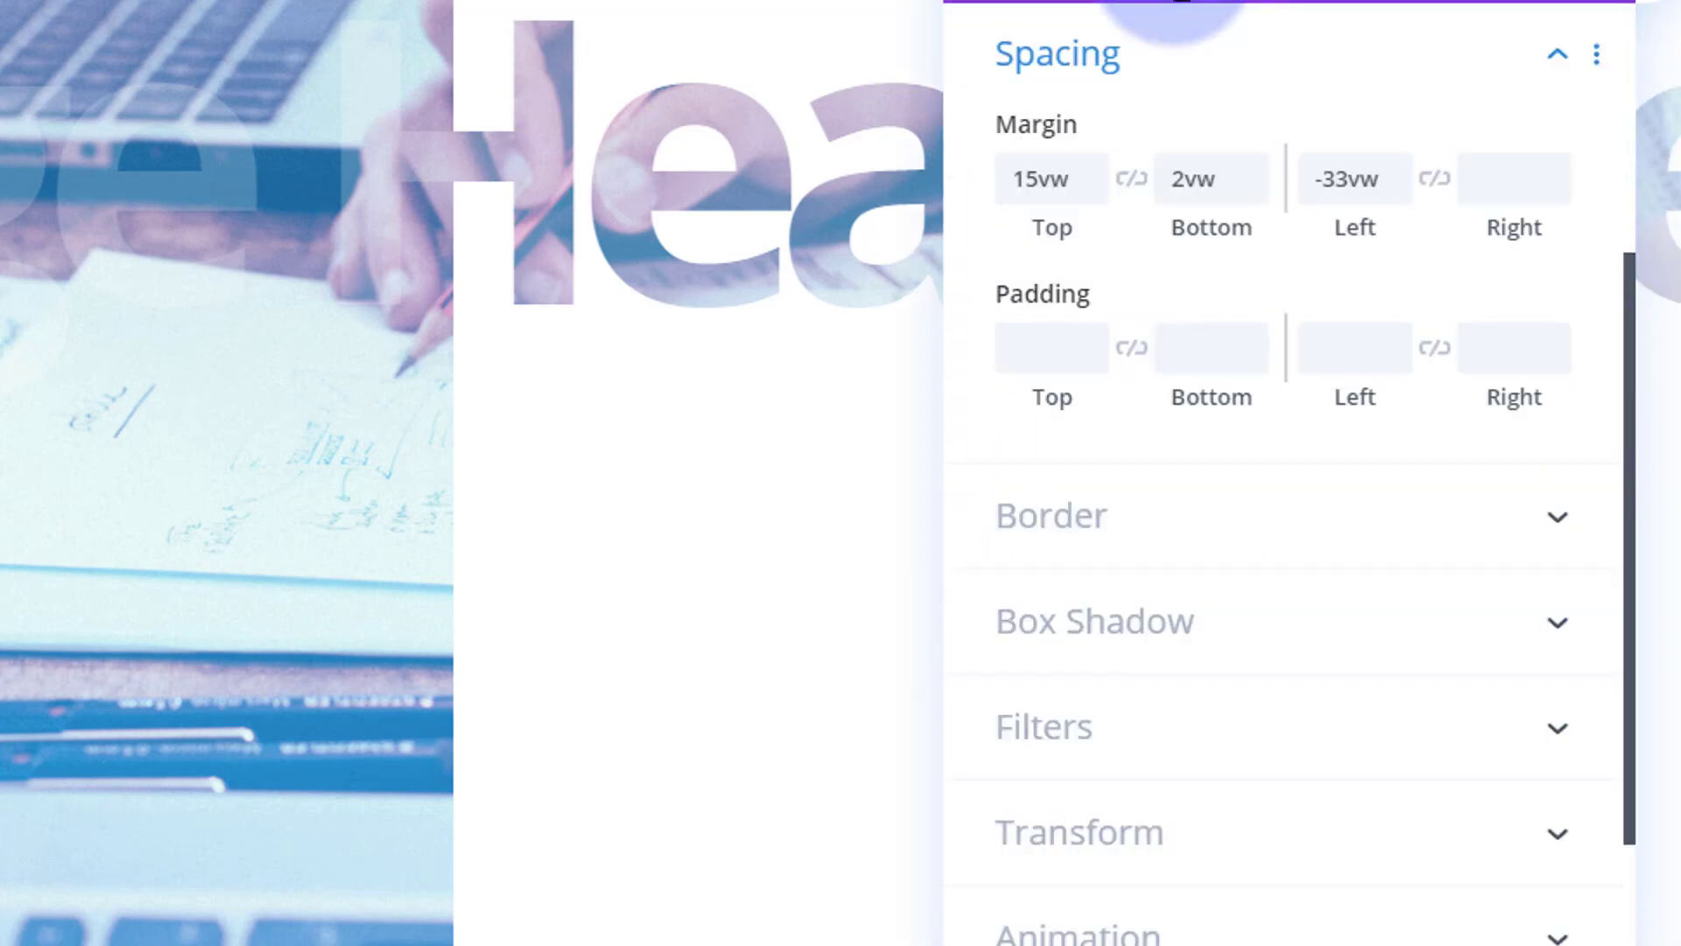
# Set the Huge Headline's H1 Heading Text Color to the blue swatch.
pyautogui.scroll(5, 1223, 526)
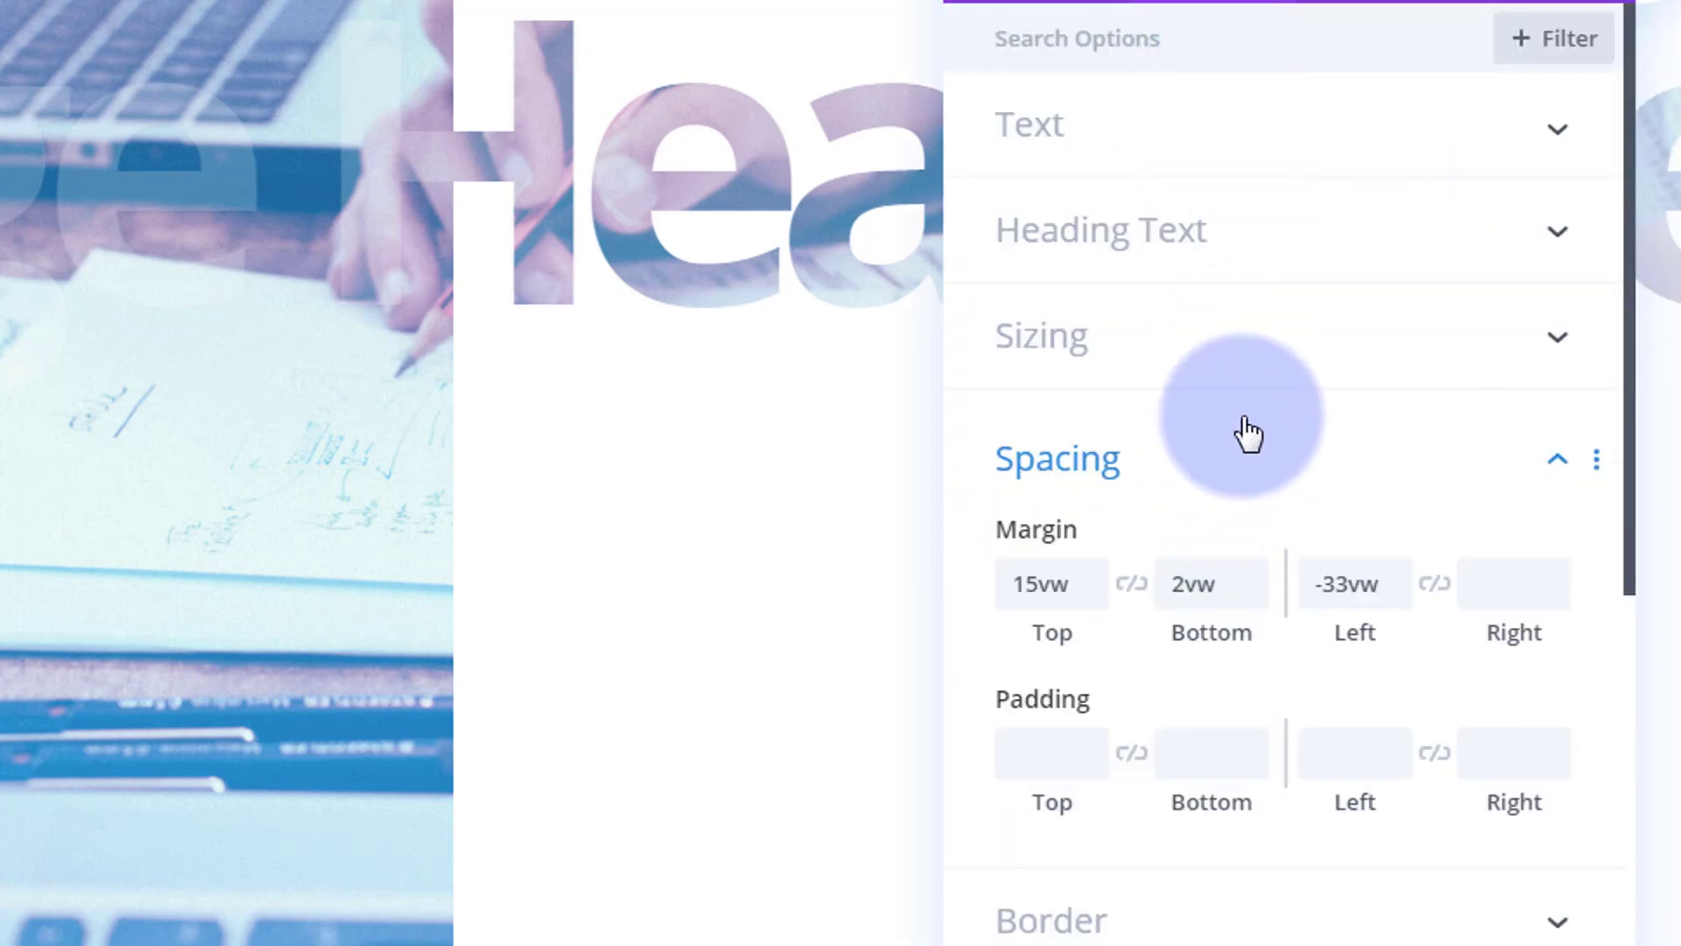
pyautogui.click(1278, 154)
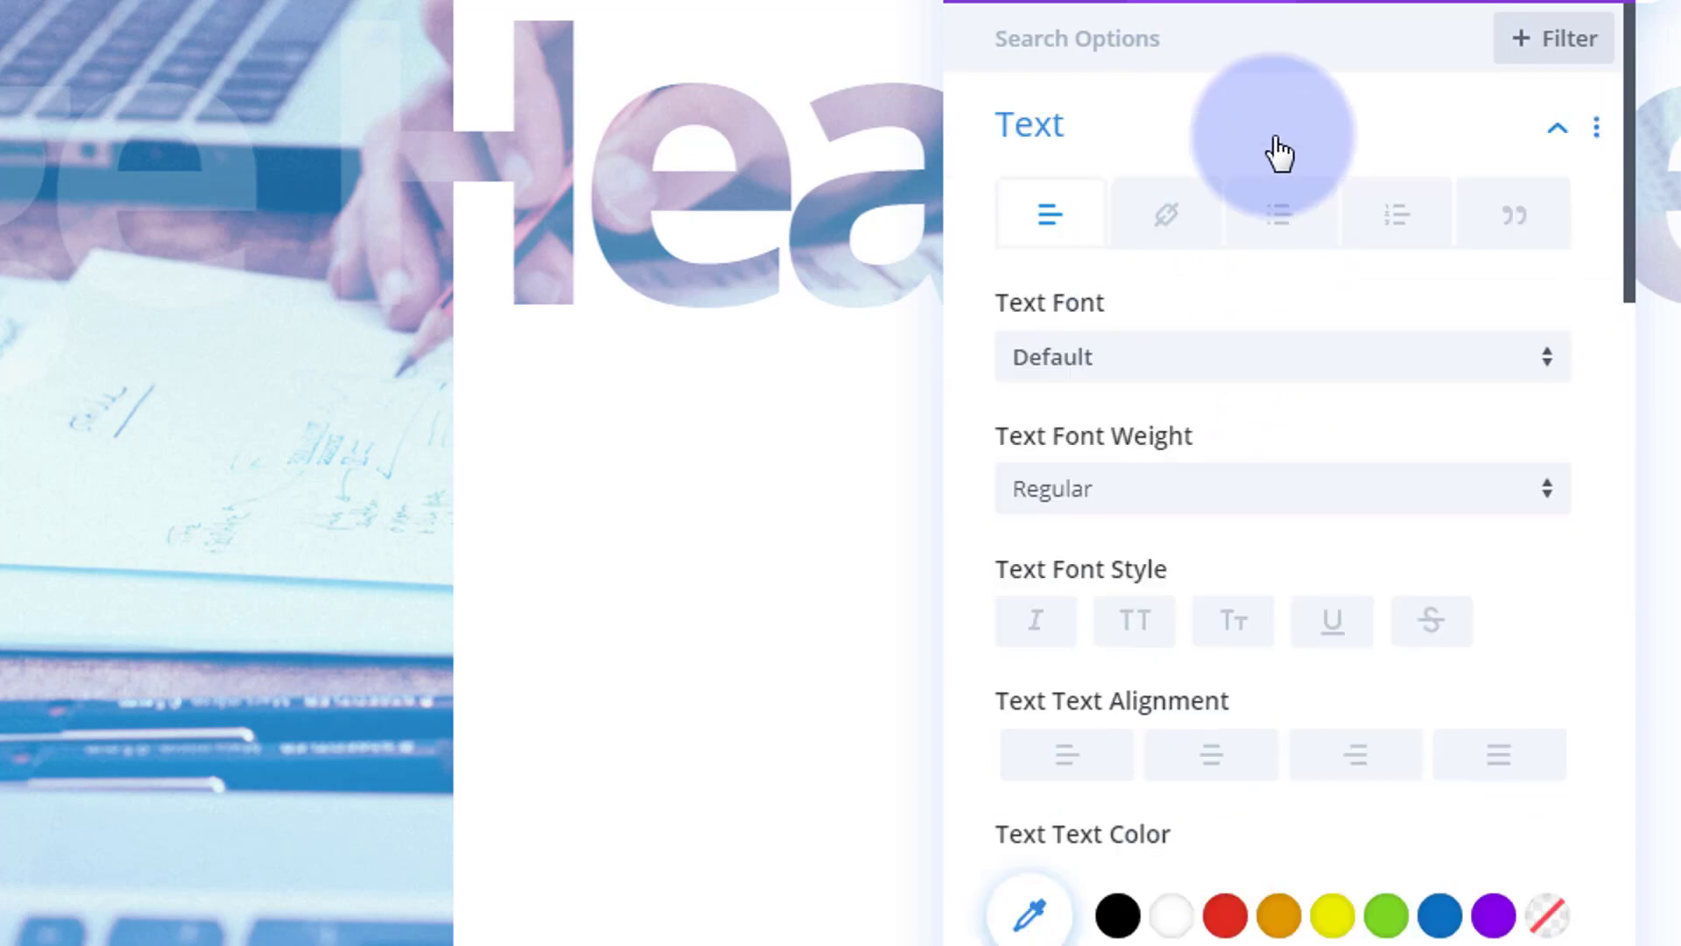
pyautogui.click(1271, 140)
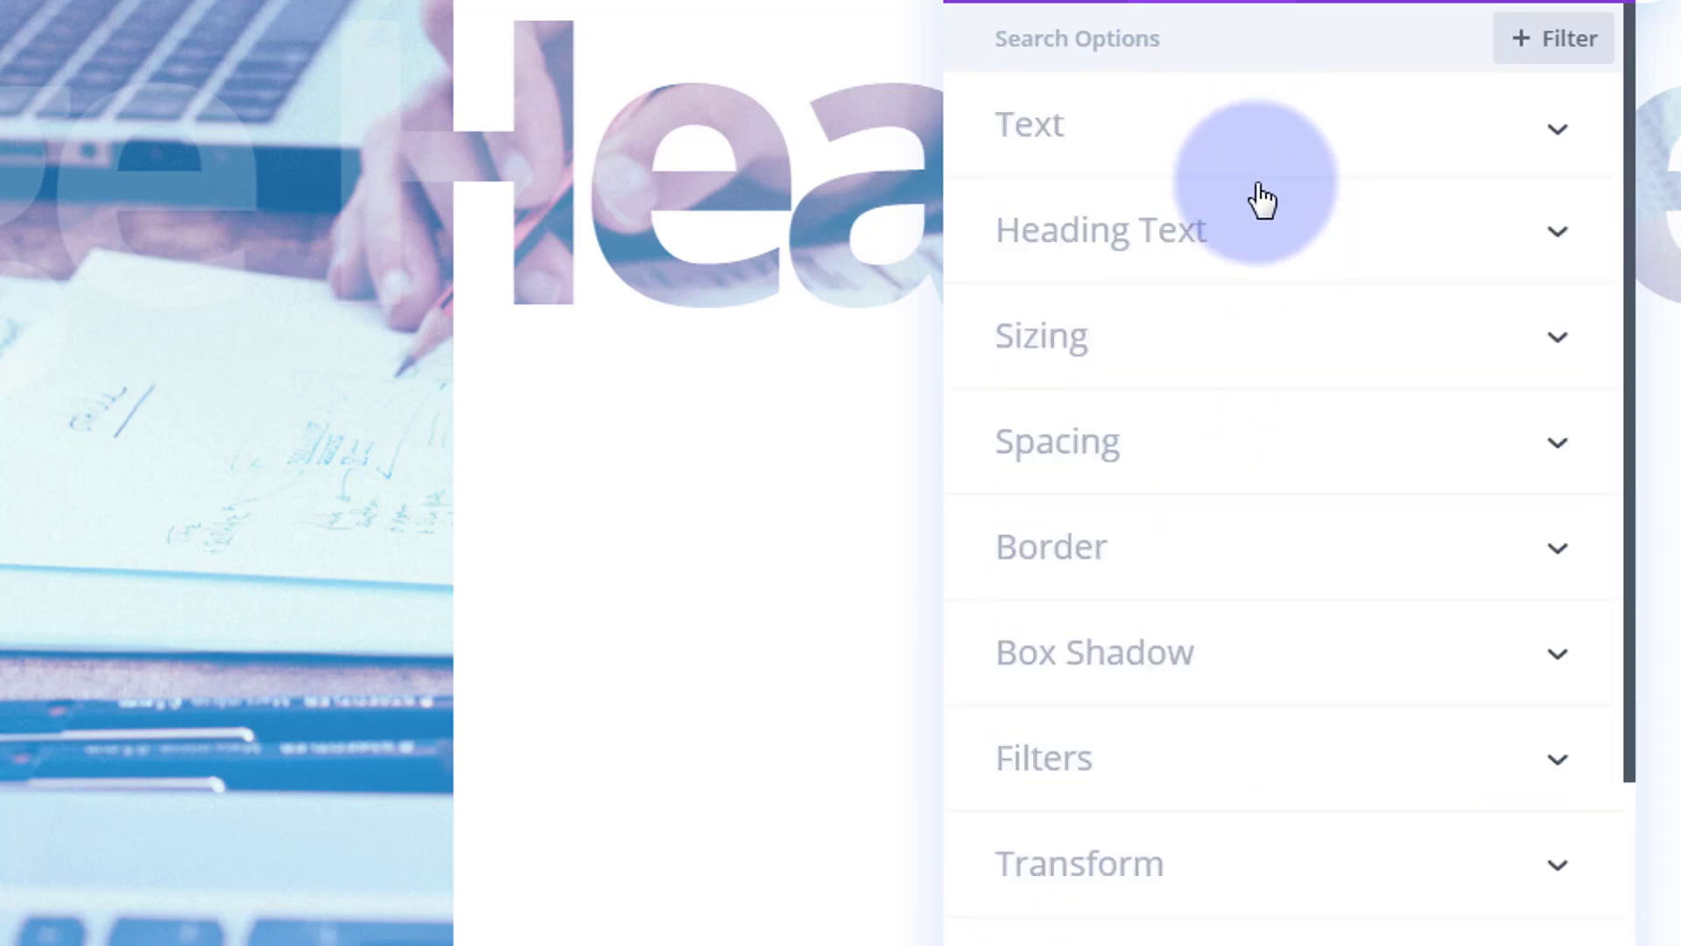
pyautogui.click(1258, 243)
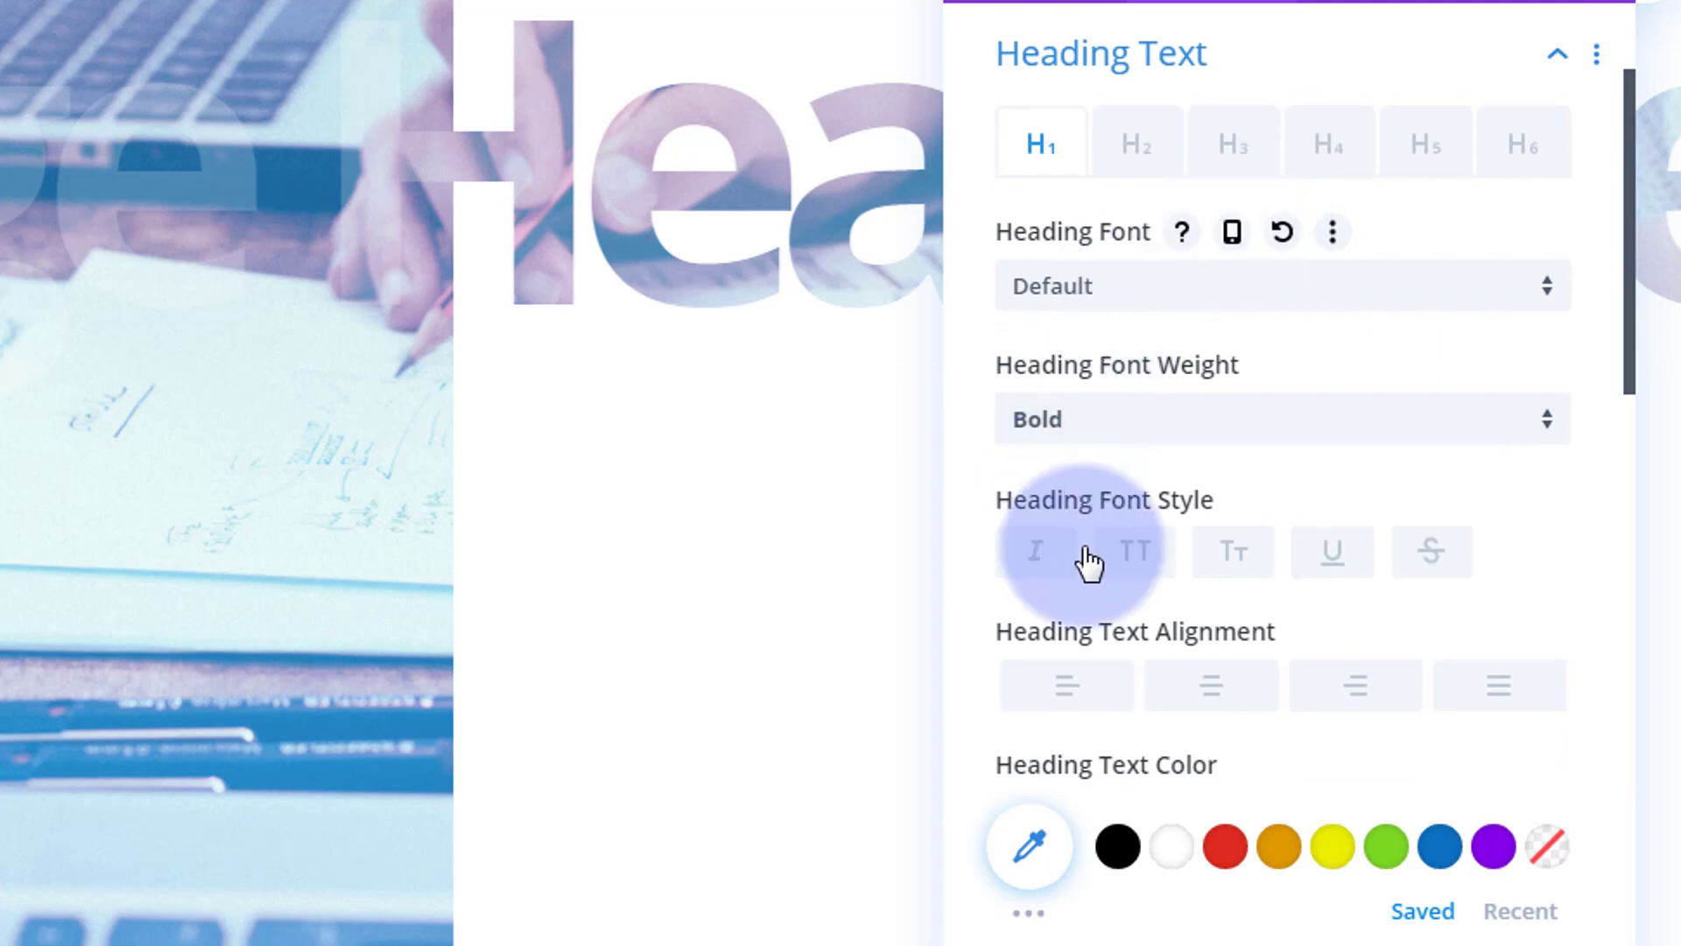
pyautogui.click(1439, 846)
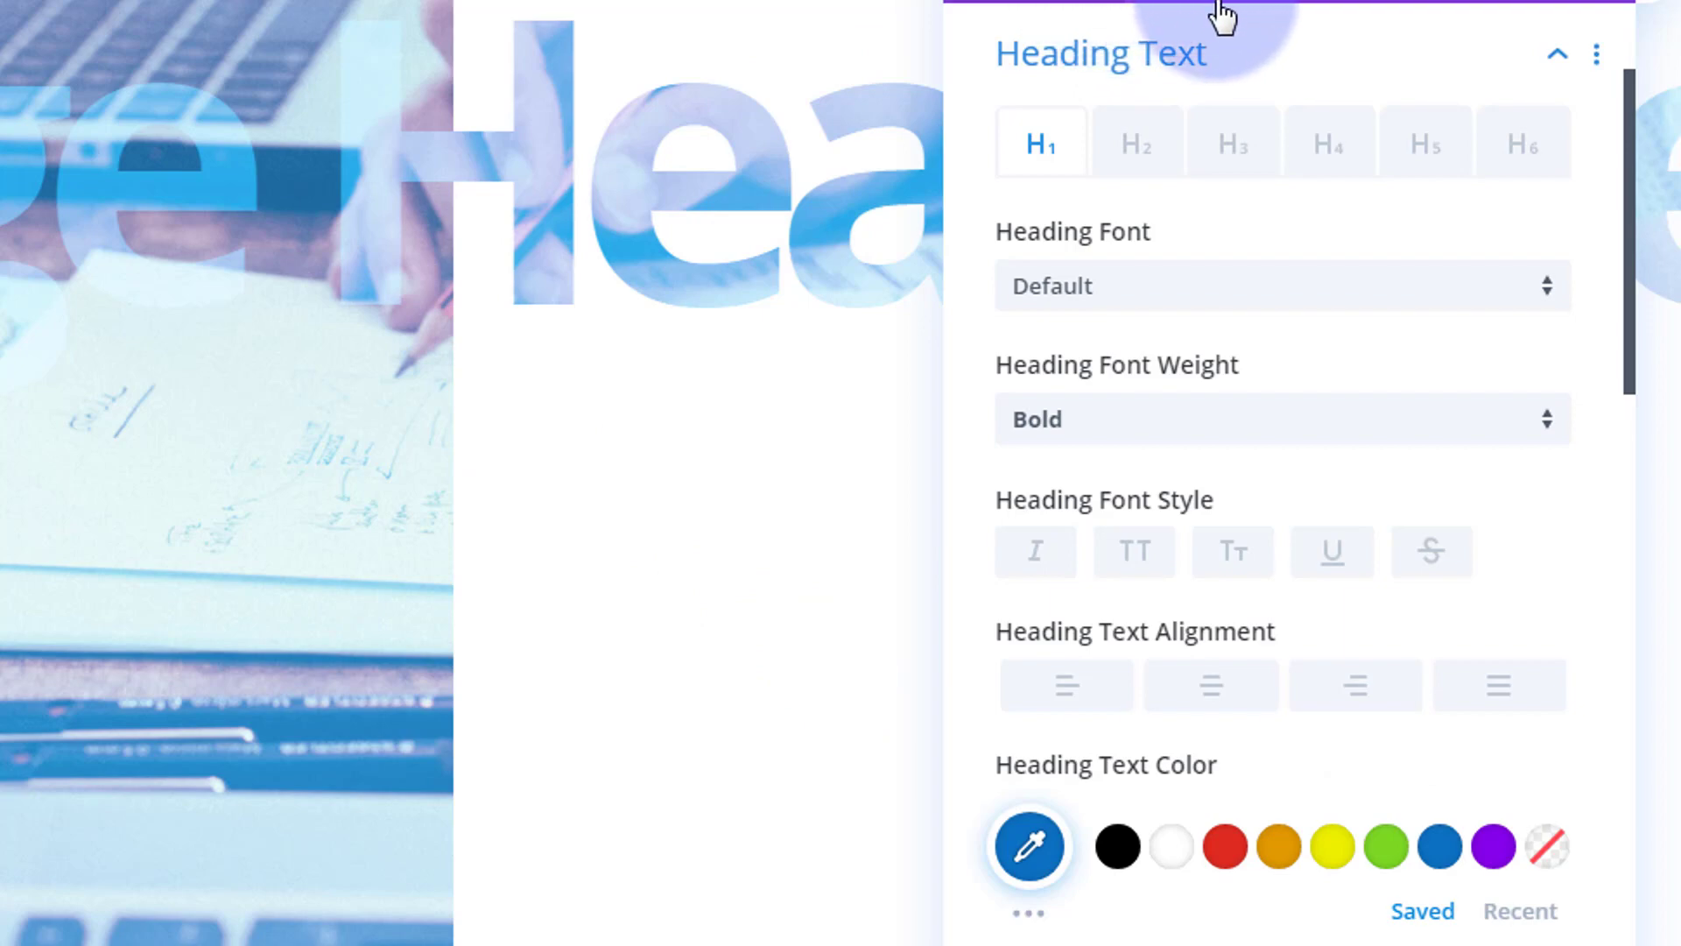
pyautogui.click(1212, 55)
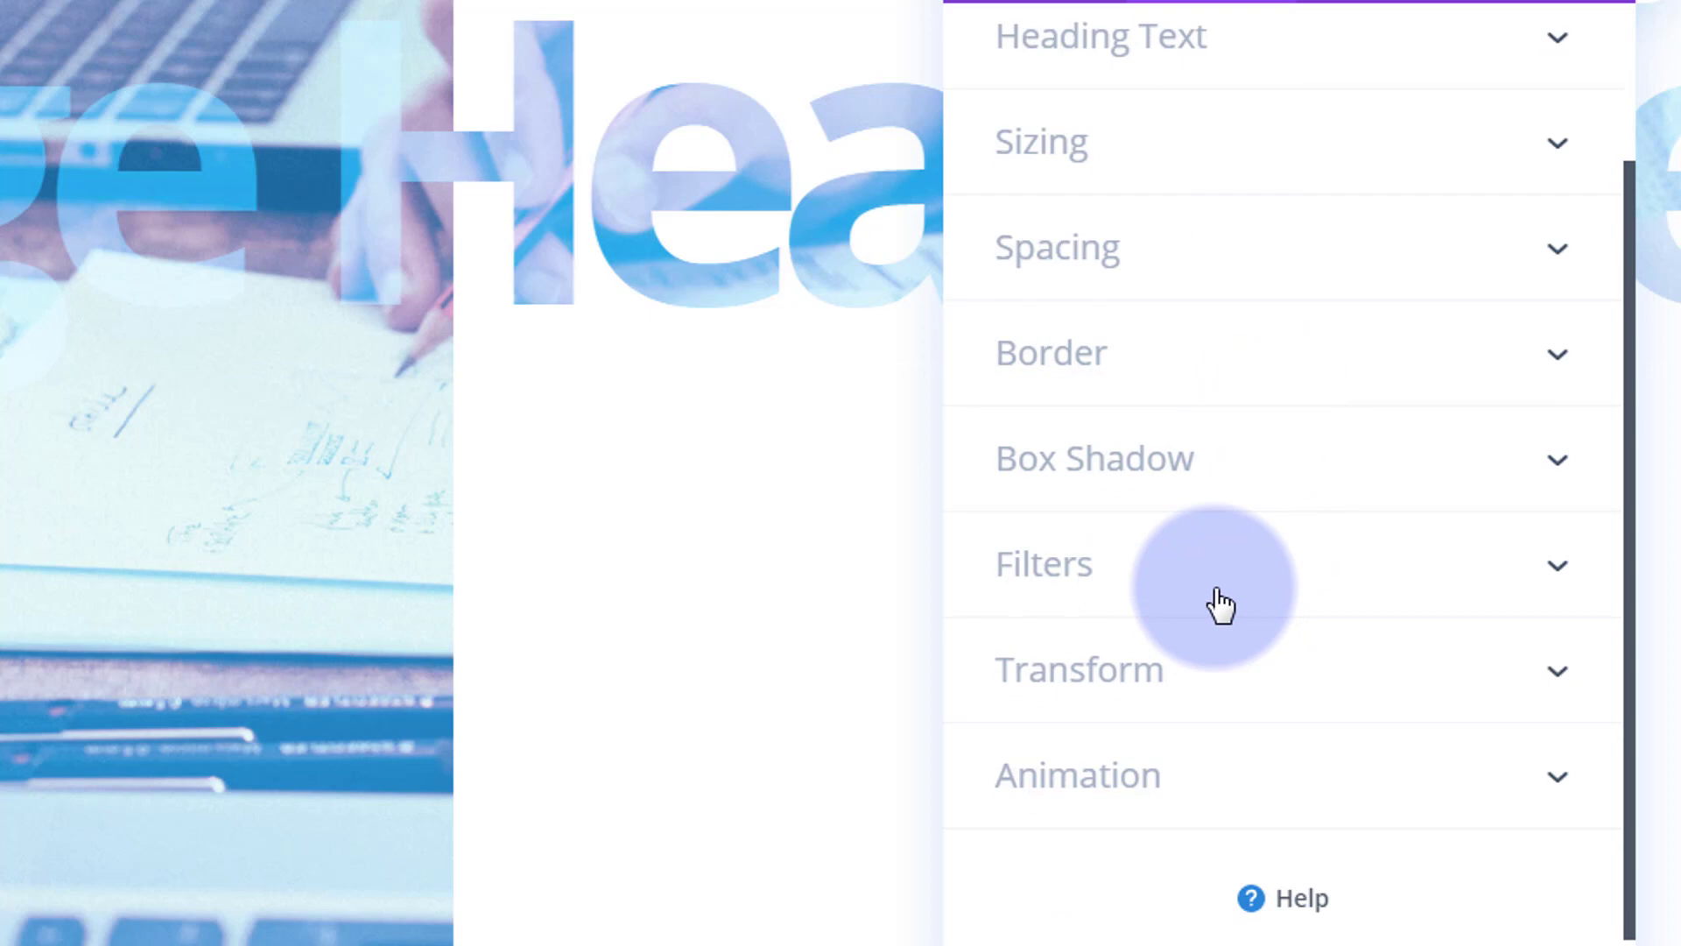
# Fine-tune the Text module's left margin to -33.3vw in the spacing options and save the page.
pyautogui.click(1249, 271)
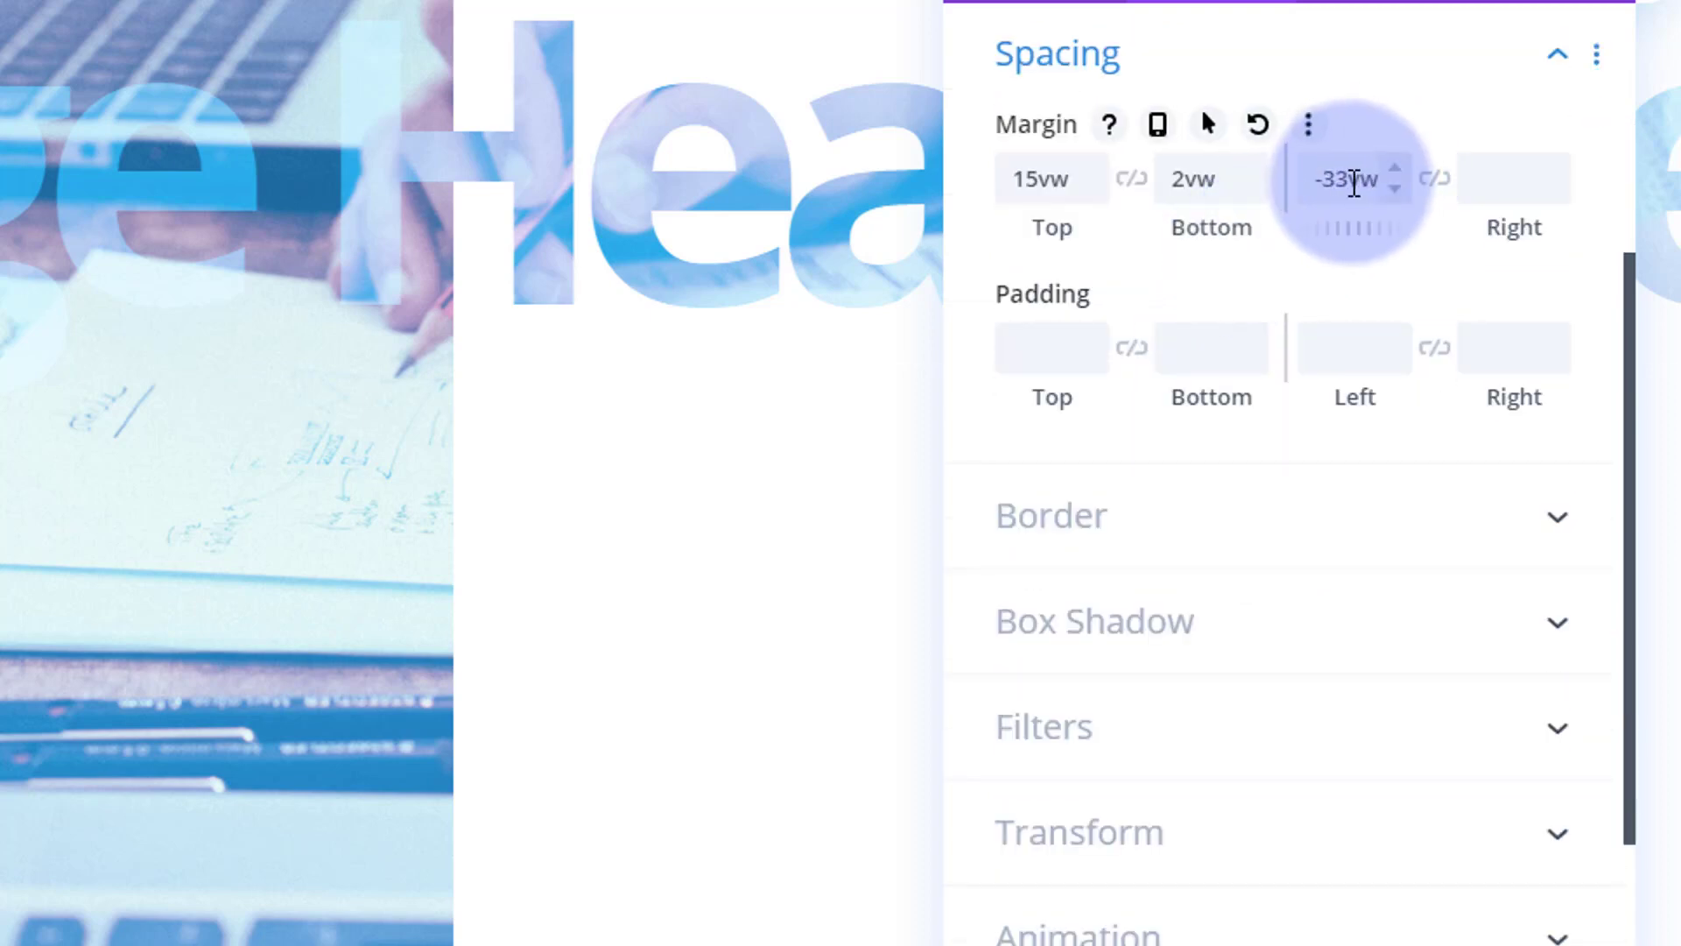
pyautogui.click(1352, 180)
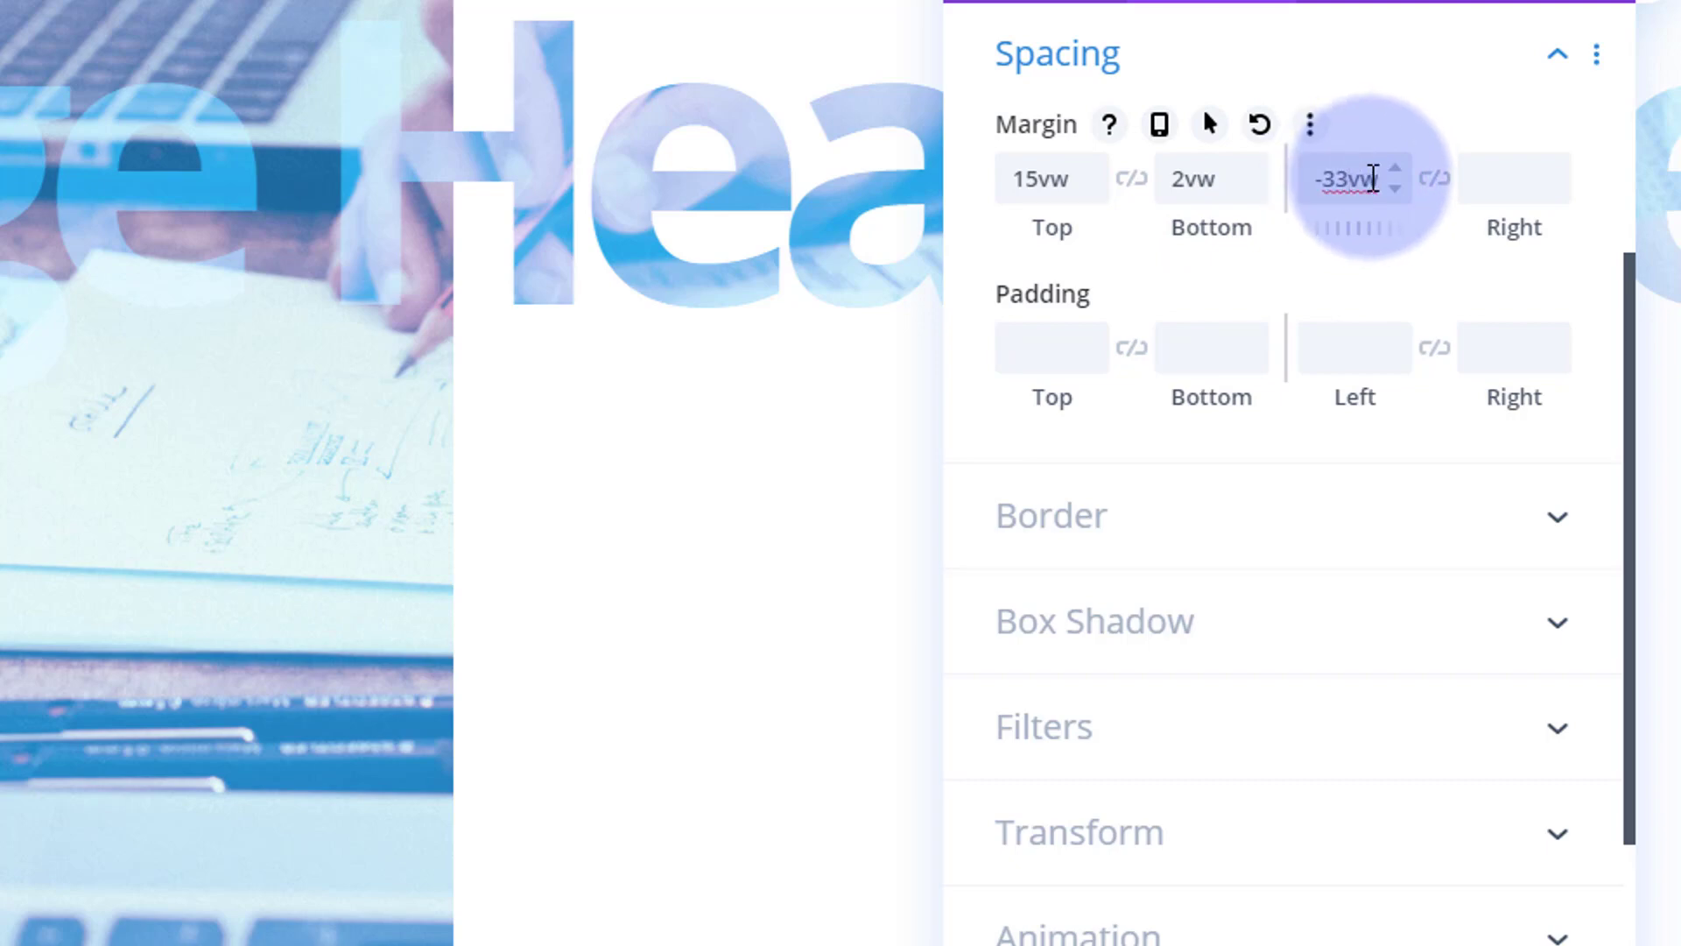
pyautogui.write('.52')
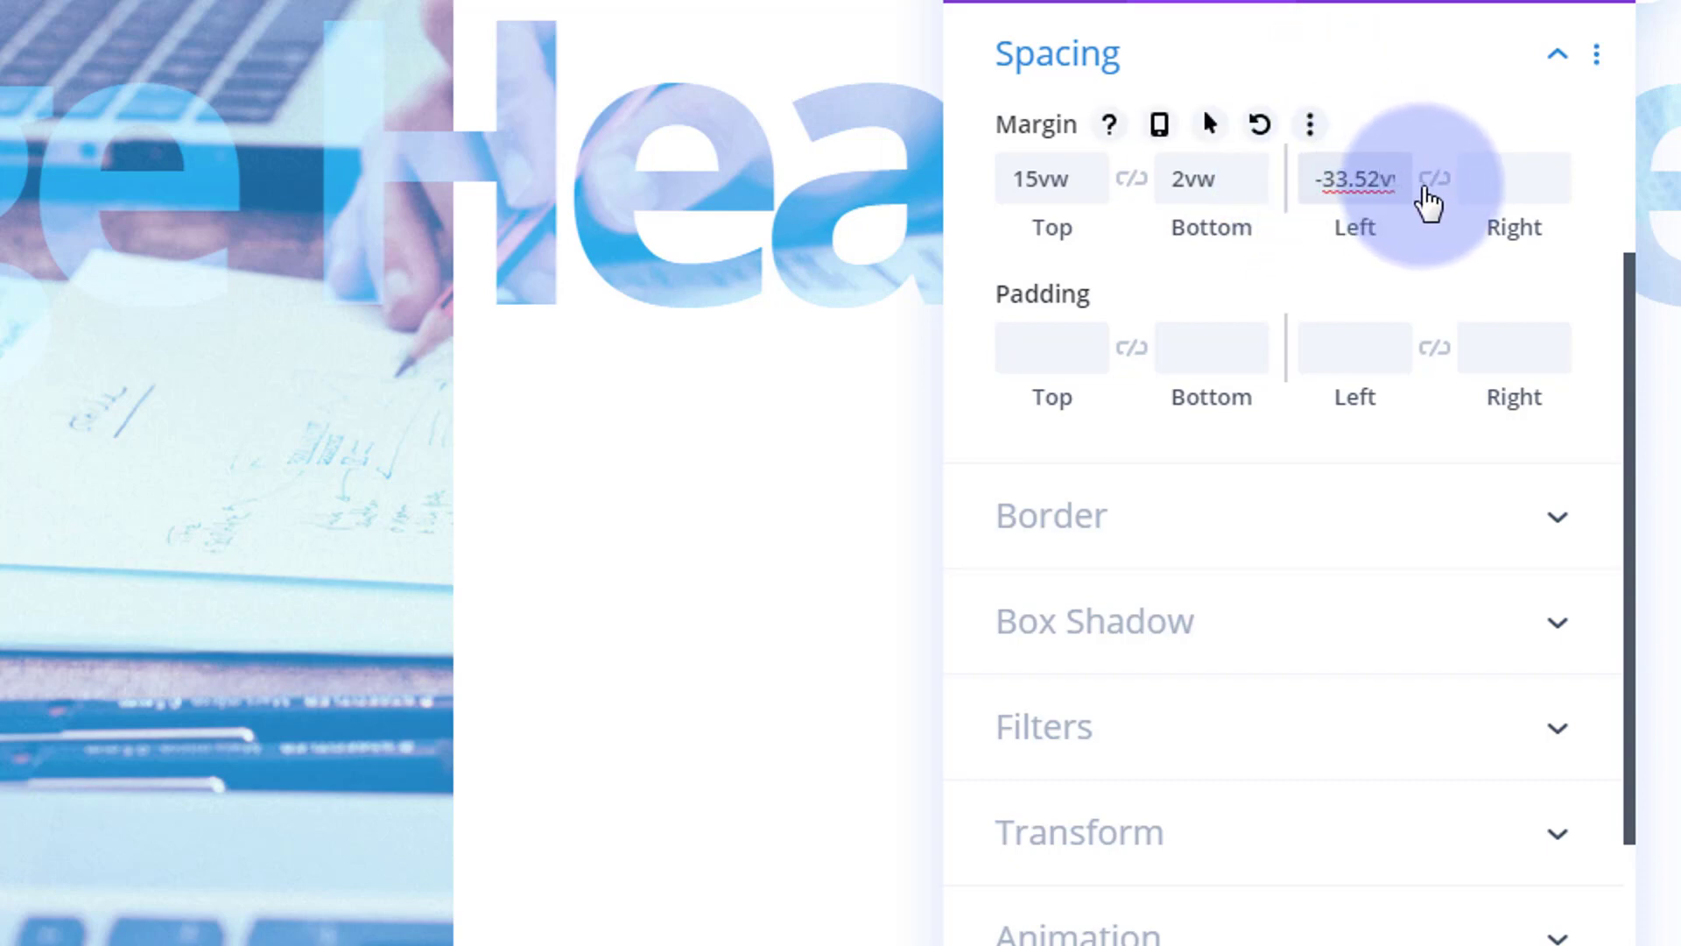
pyautogui.press('BackSpace')
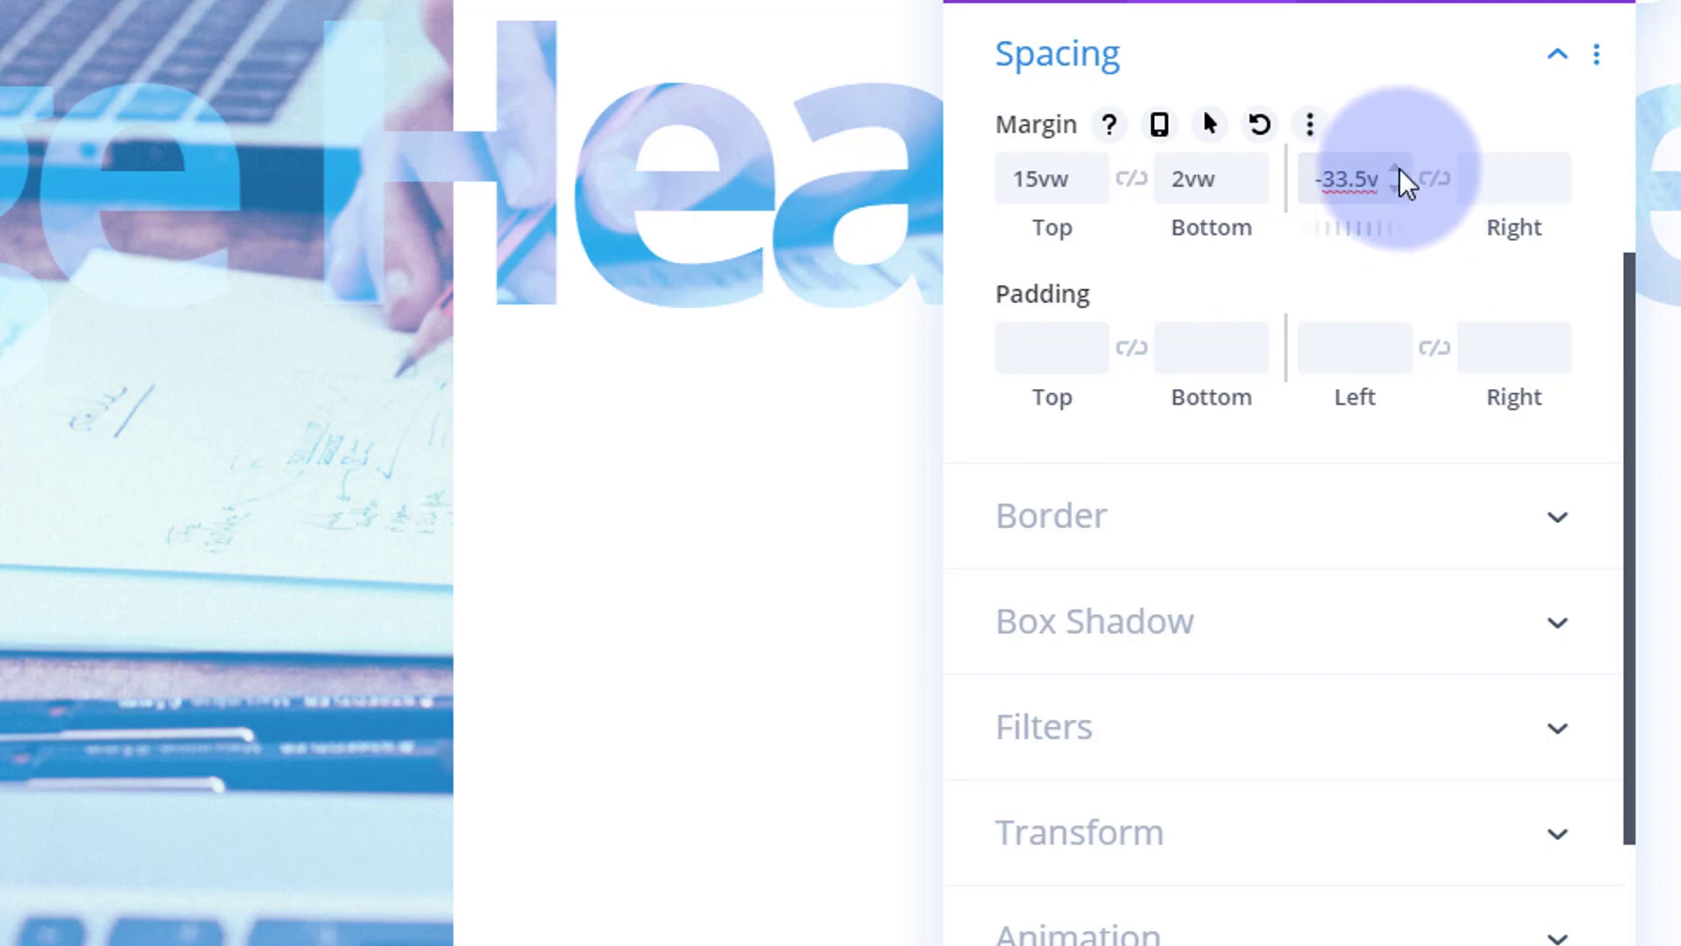
pyautogui.moveTo(1350, 178); pyautogui.dragTo(1366, 180)
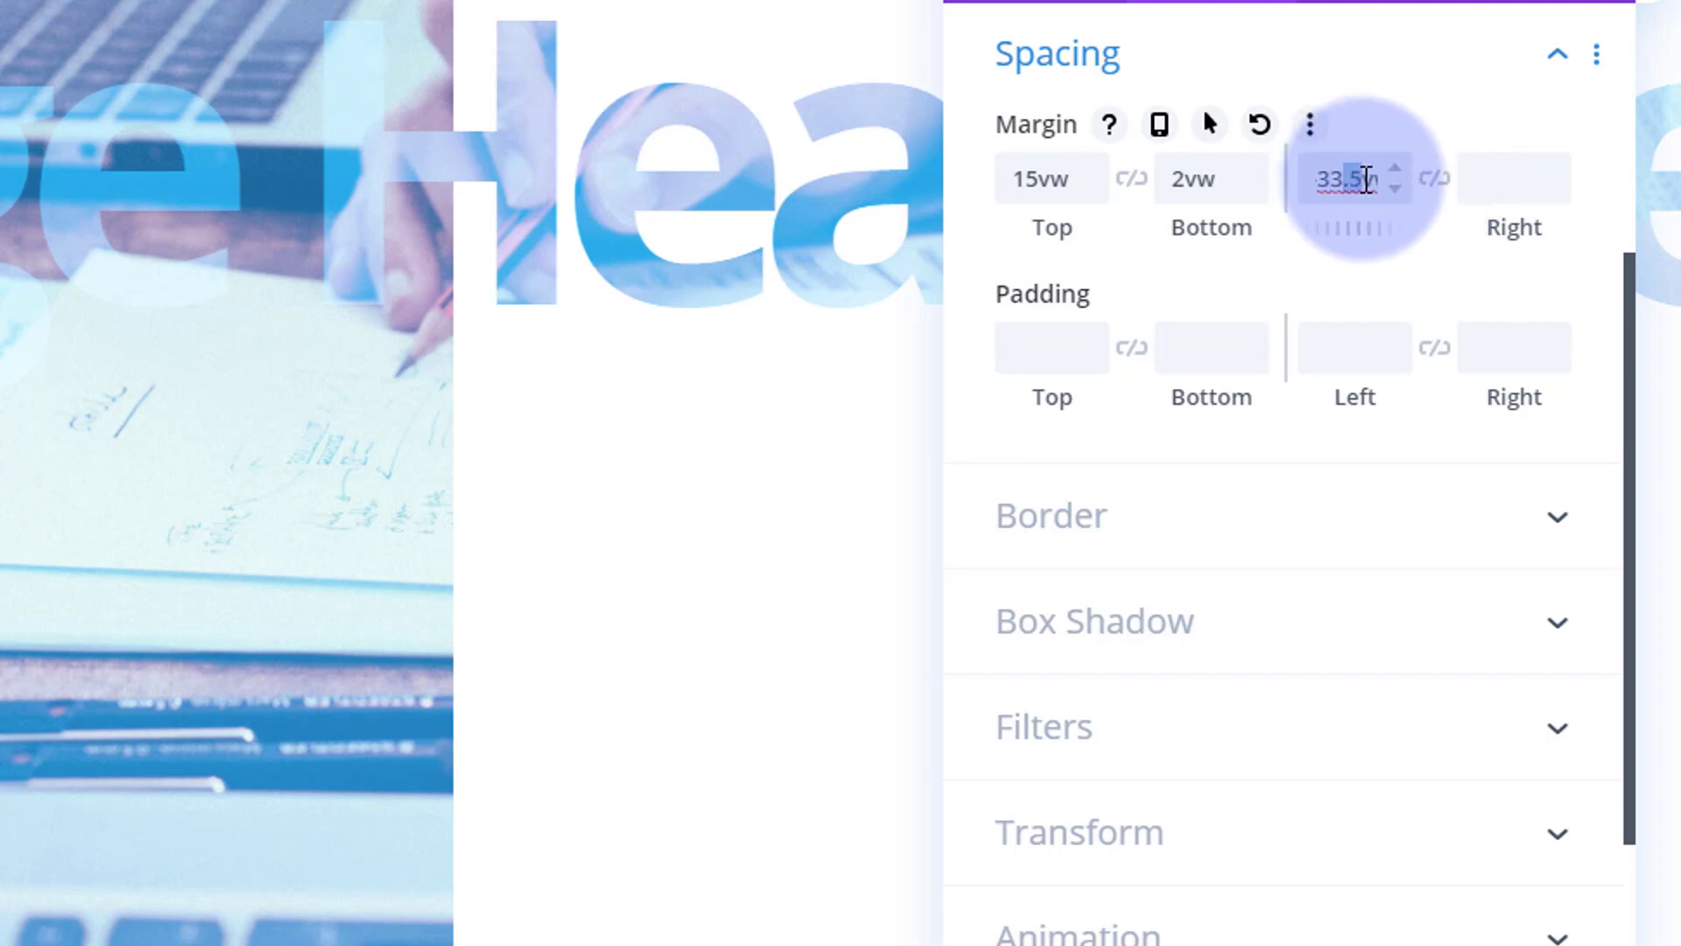
pyautogui.click(1392, 188)
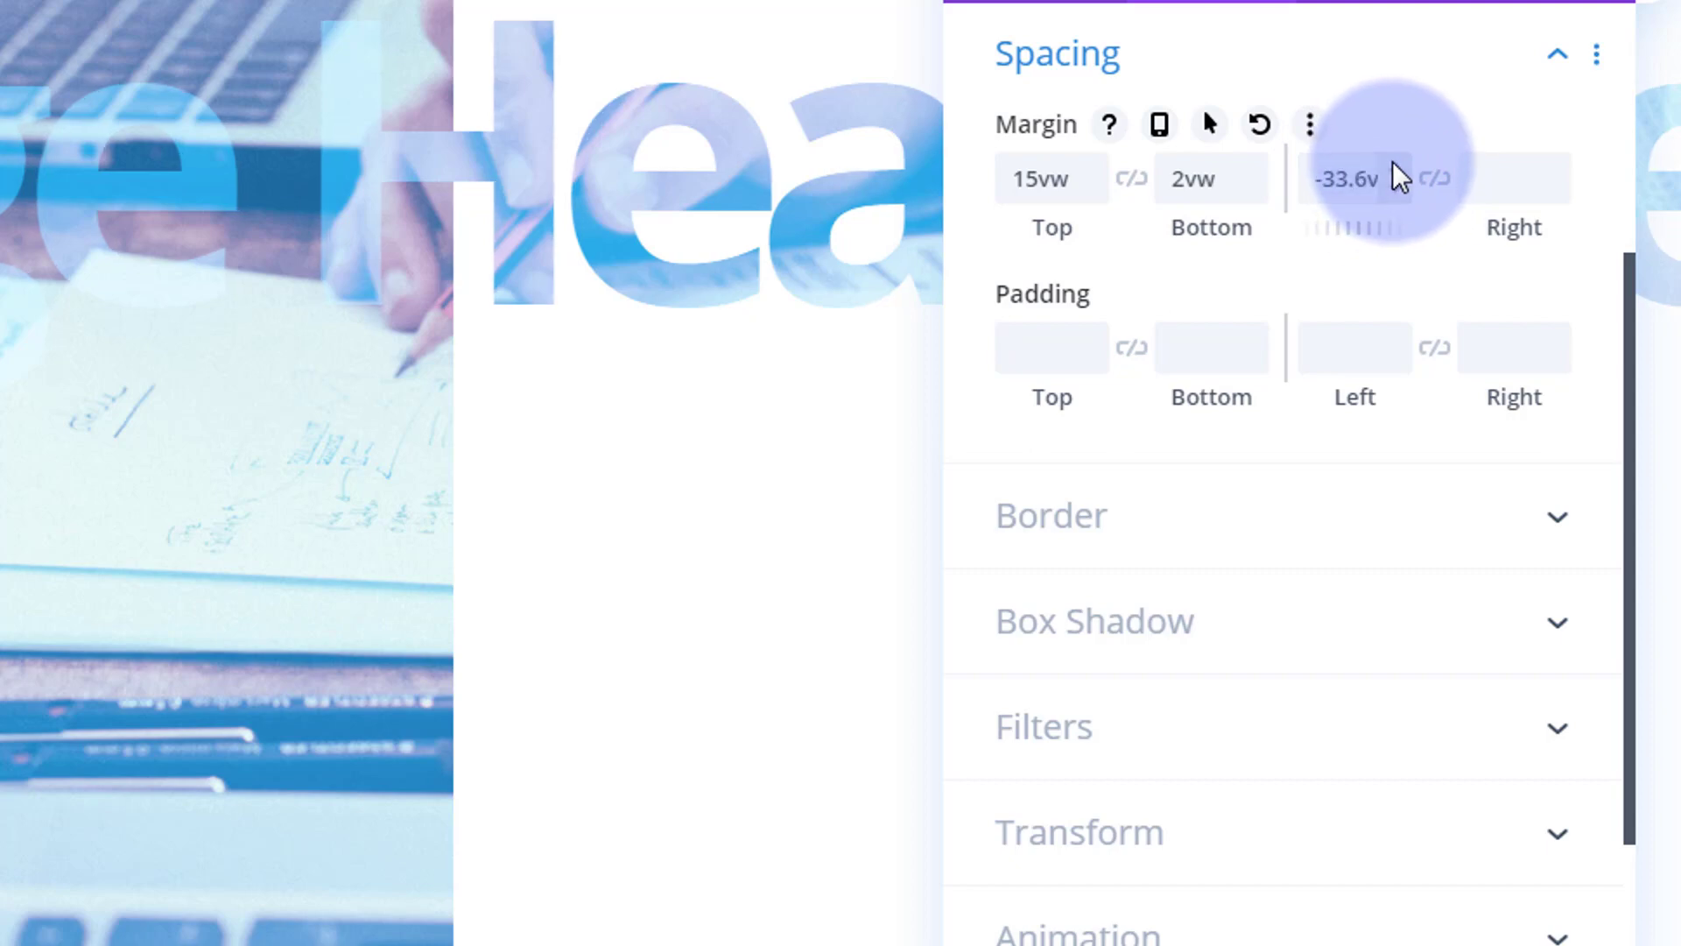
pyautogui.click(1397, 170)
pyautogui.click(1396, 172)
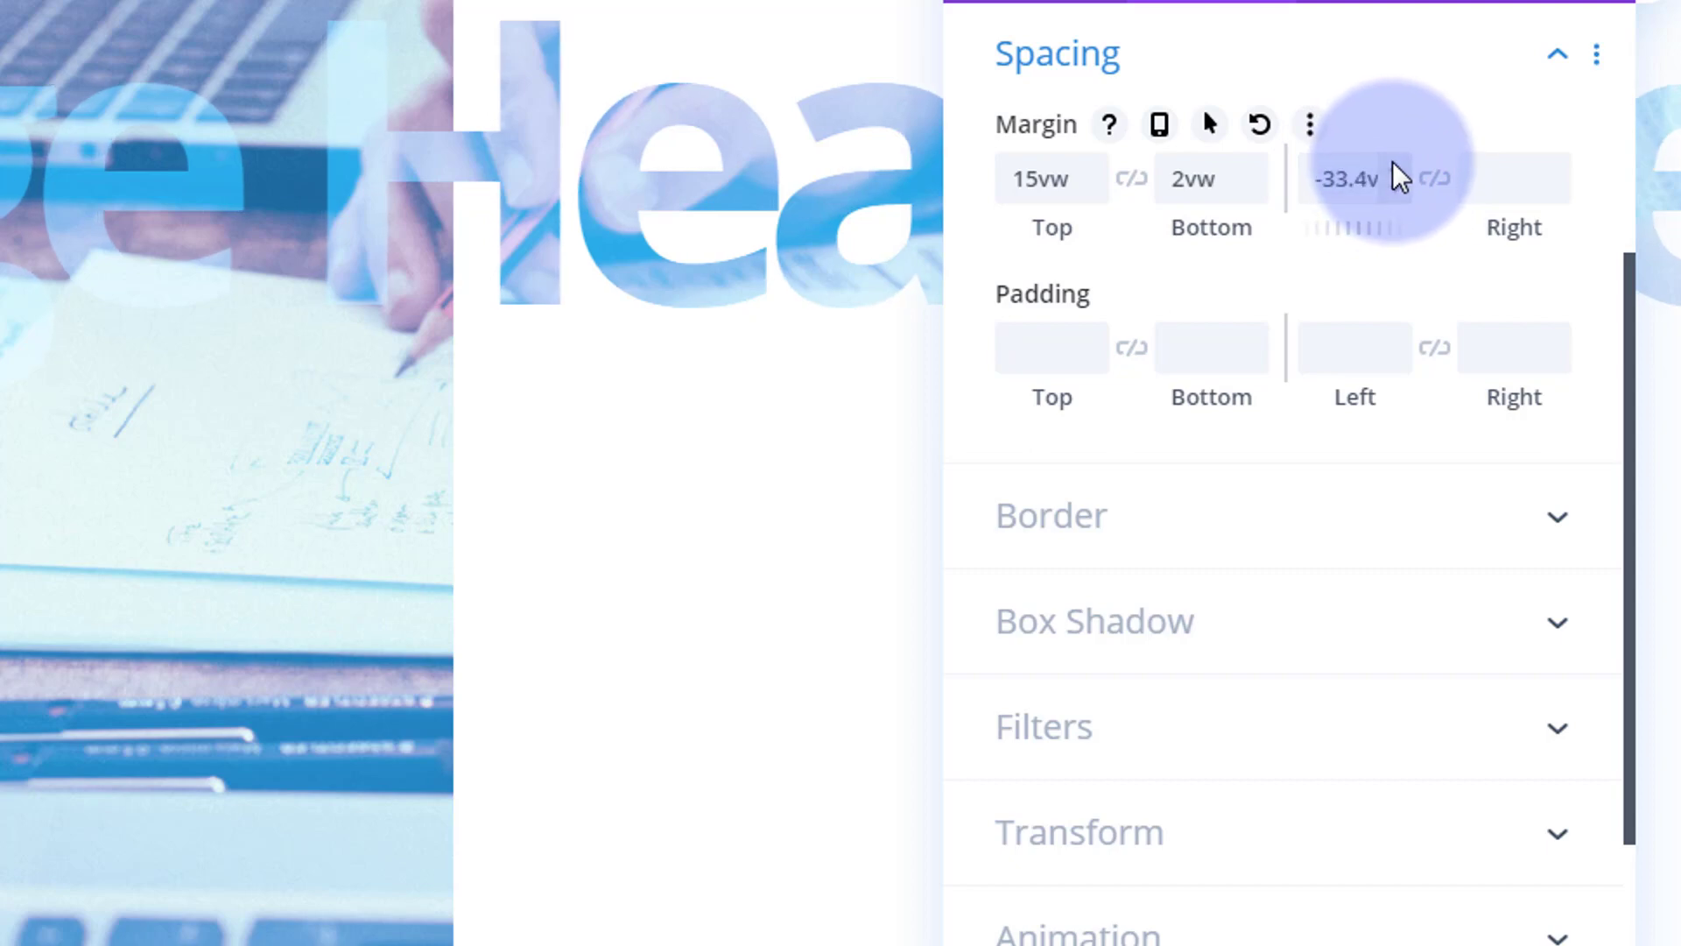
pyautogui.click(1399, 174)
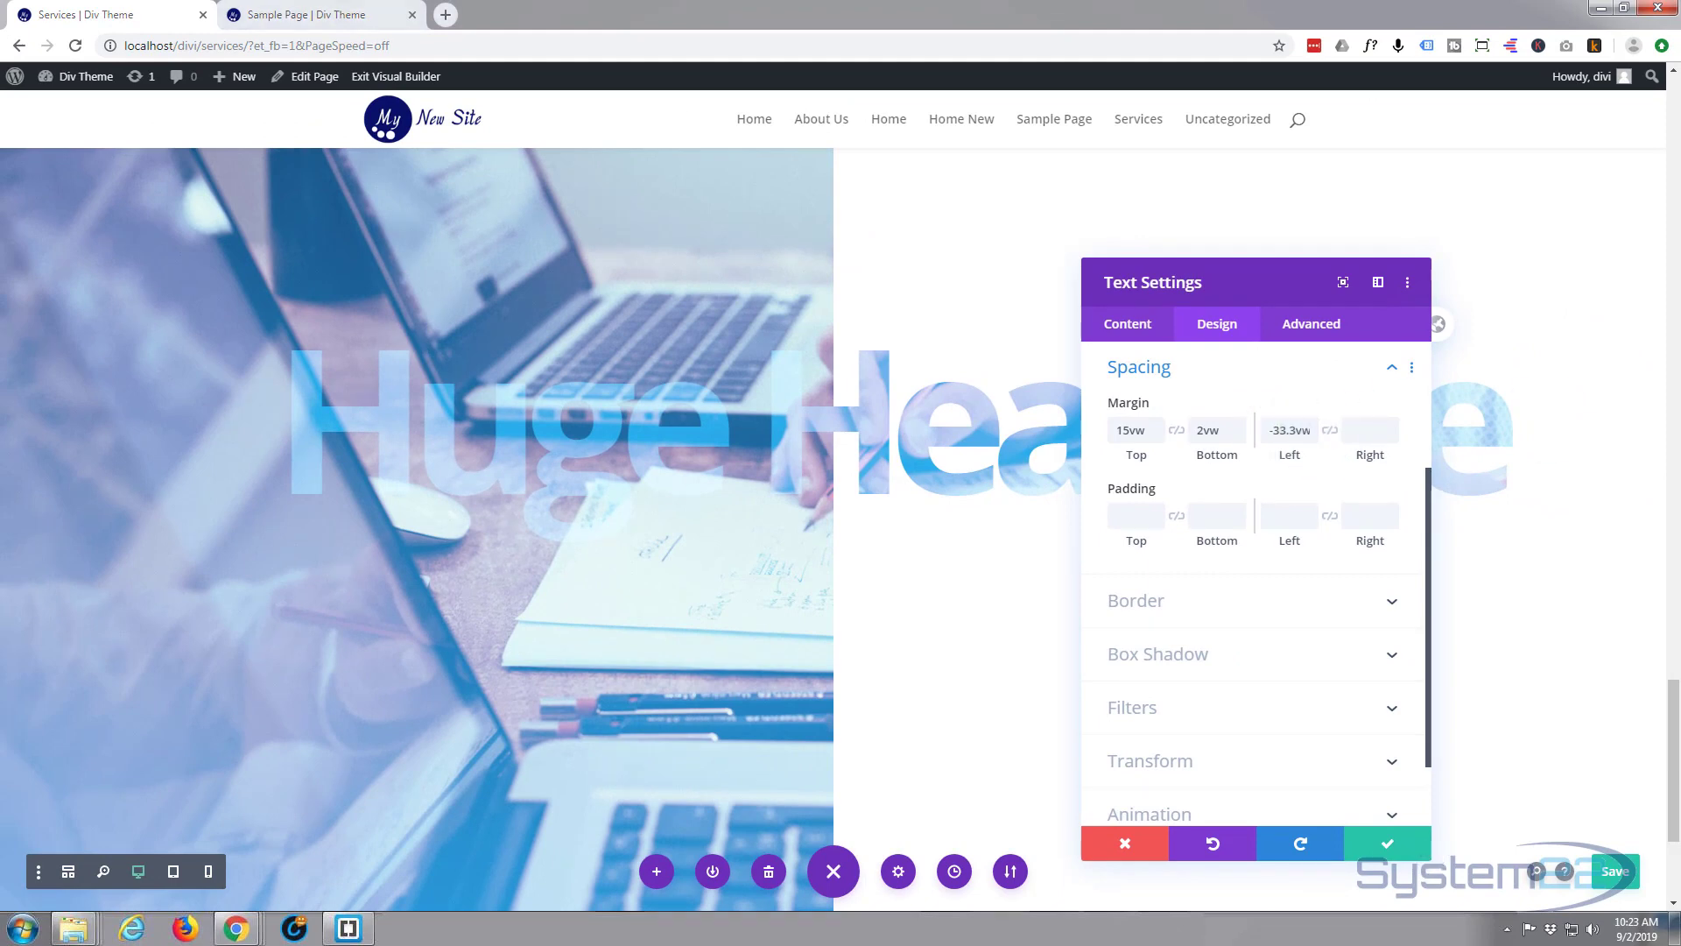
pyautogui.click(1615, 871)
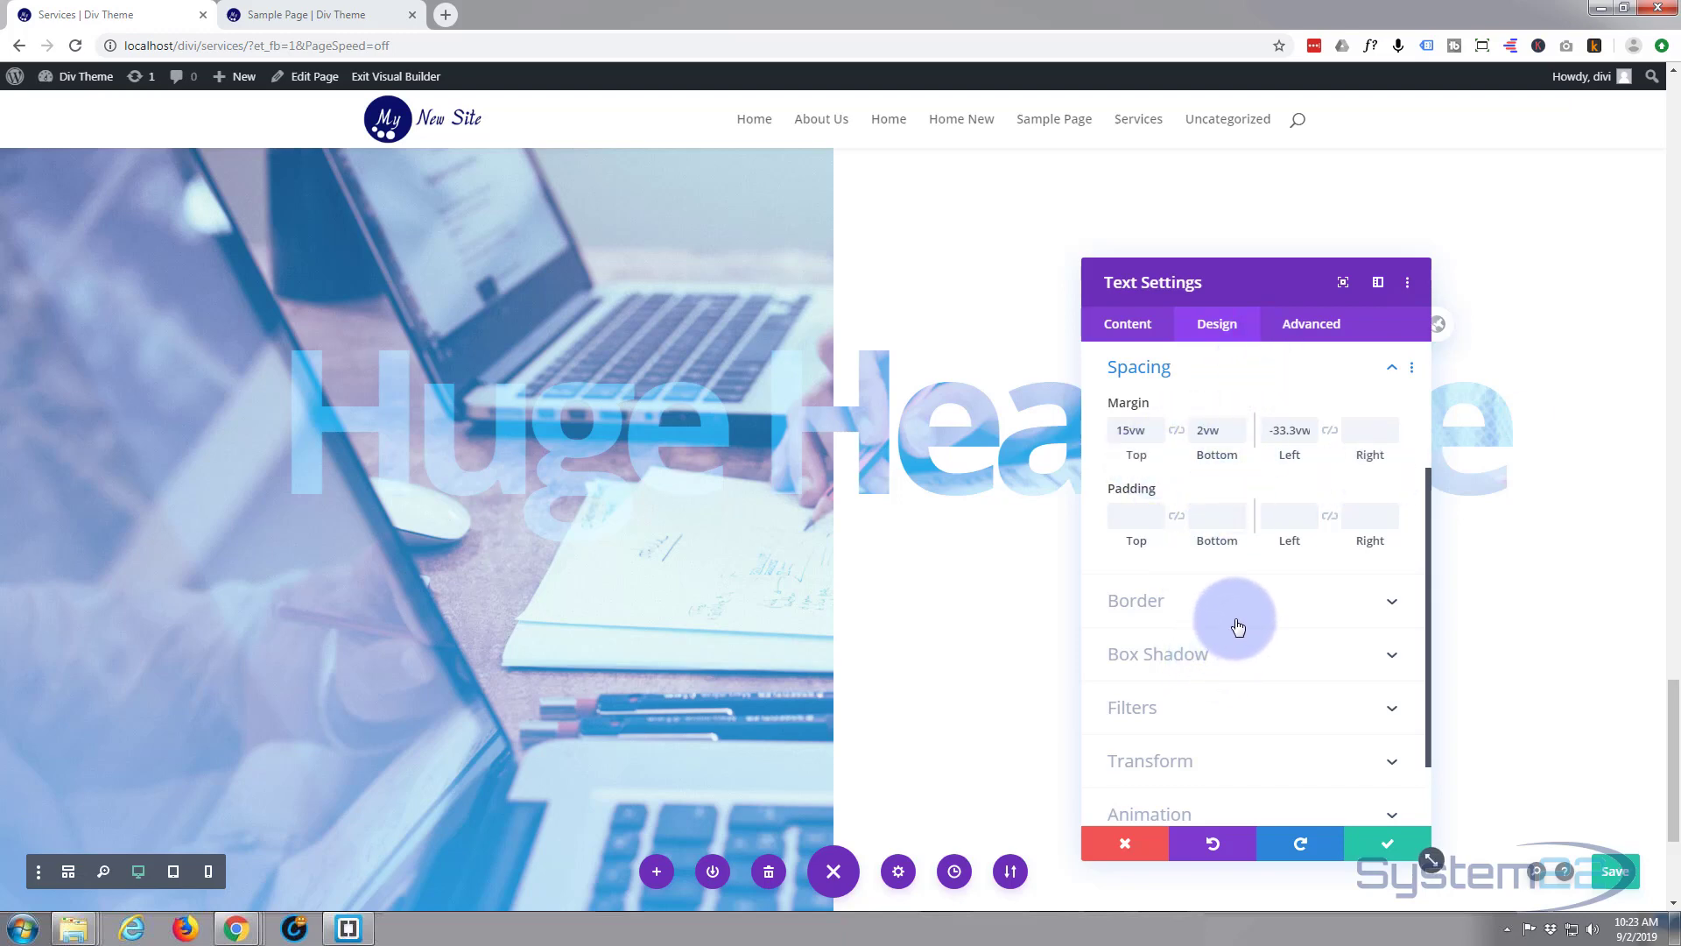
# Set the Text module's filter Blend Mode to Difference and shift the settings window slightly.
pyautogui.click(1206, 703)
pyautogui.scroll(-2, 1217, 661)
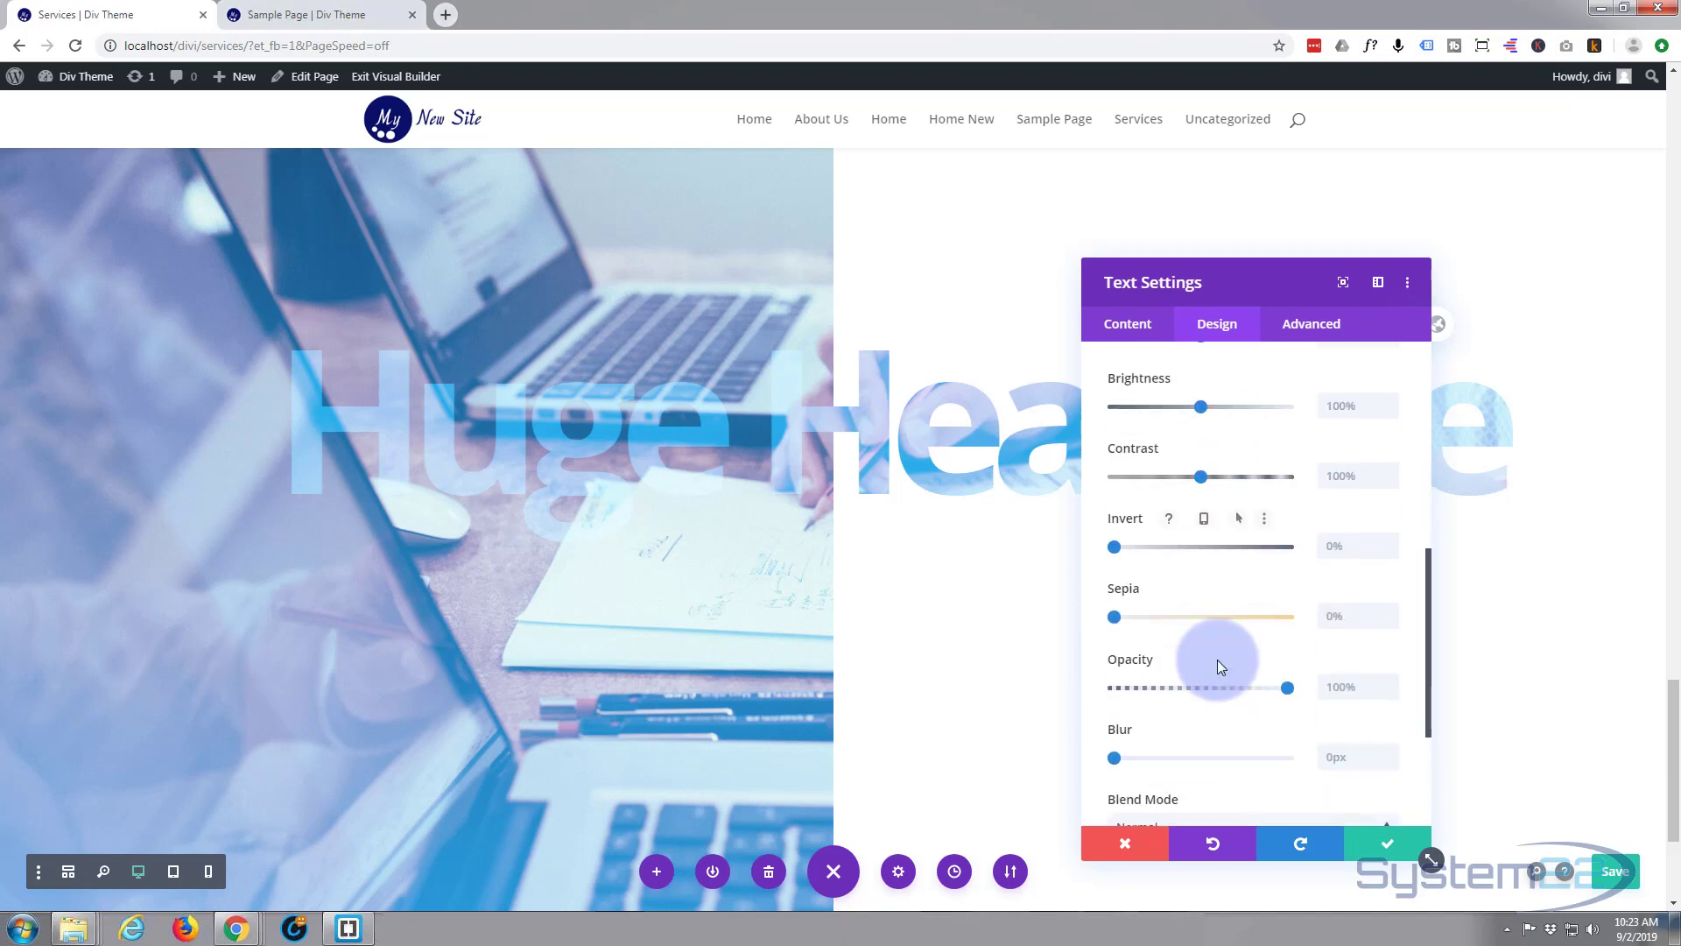
pyautogui.scroll(-3, 1218, 666)
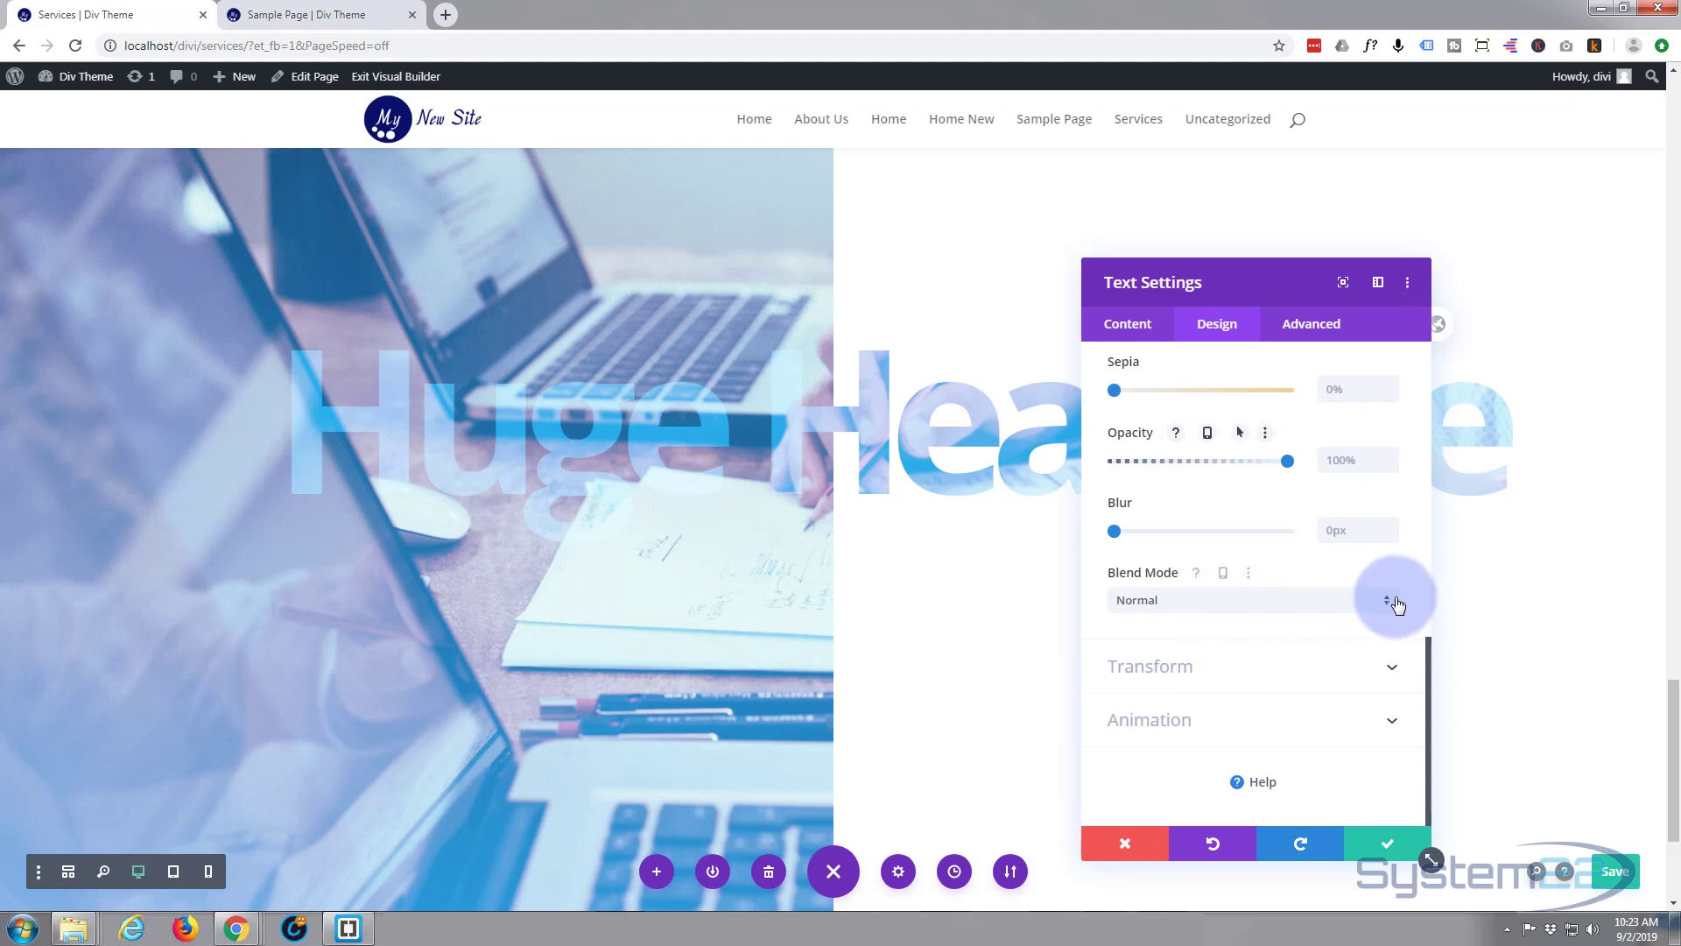
pyautogui.click(1387, 604)
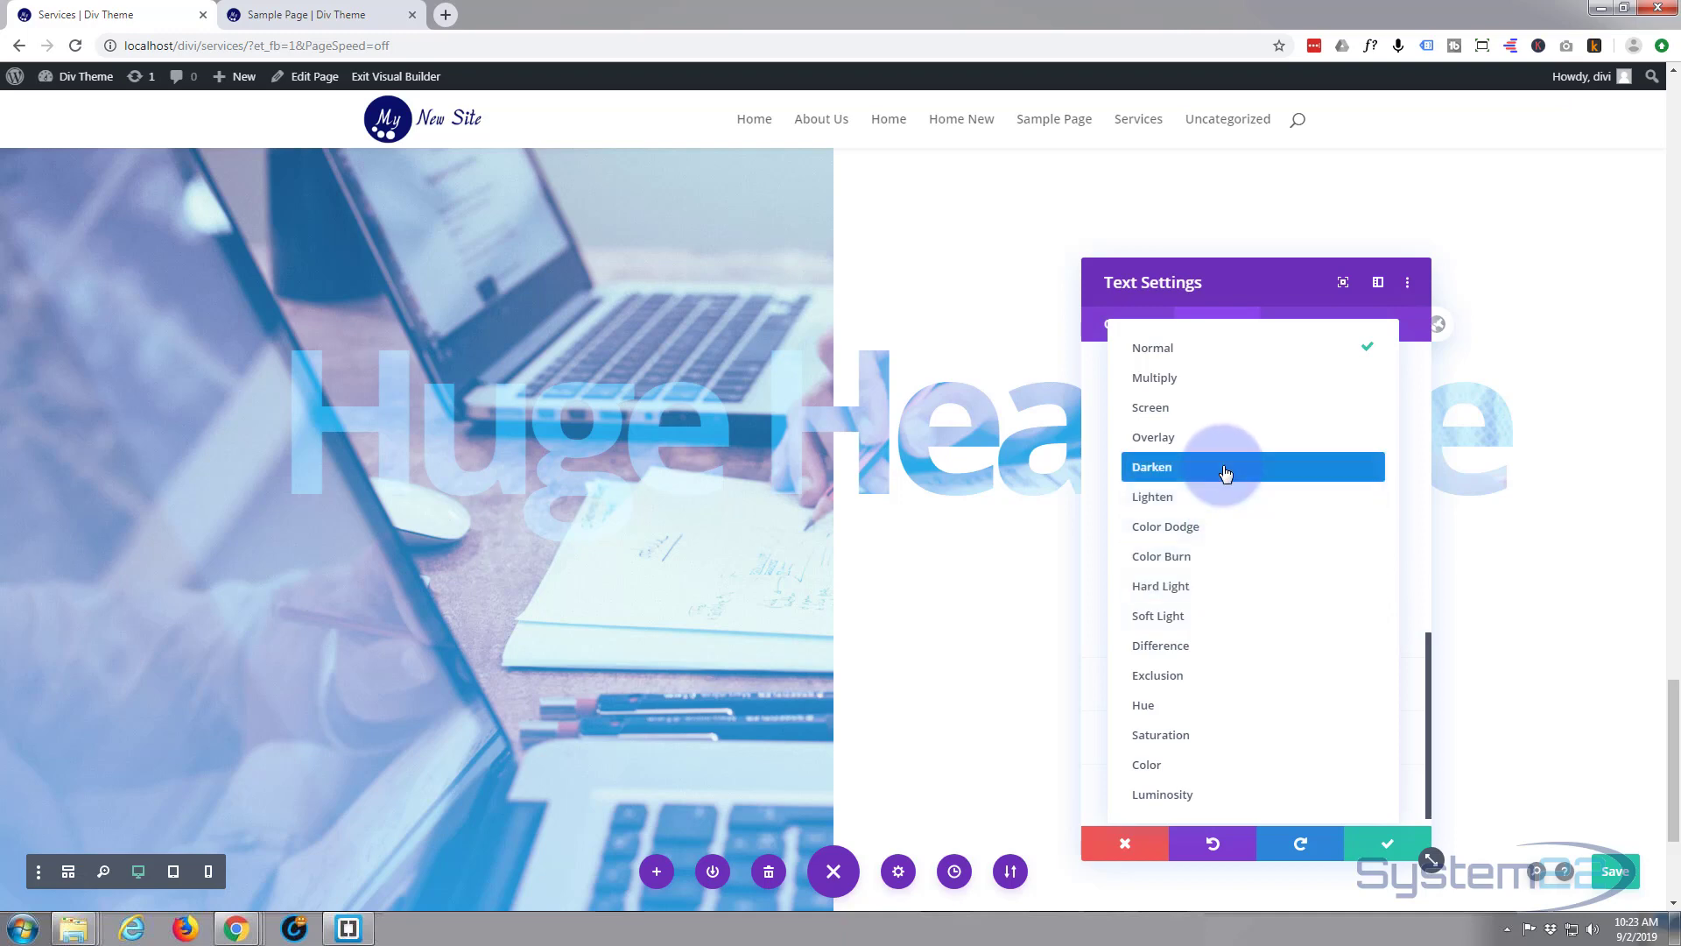
pyautogui.click(1183, 648)
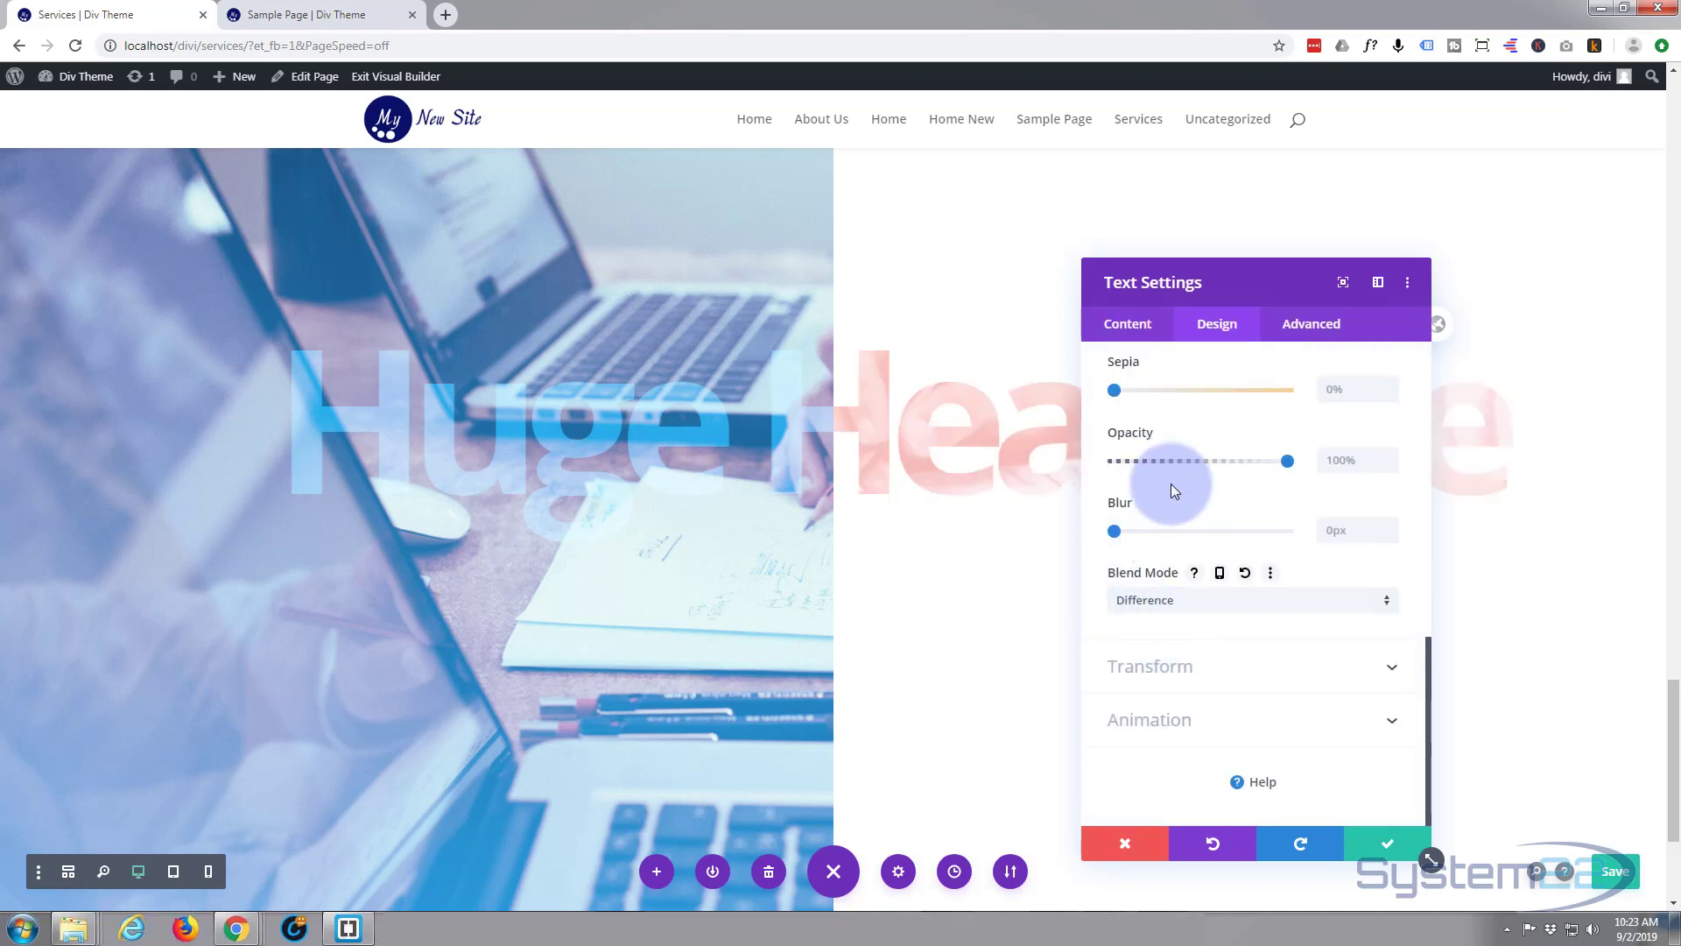
pyautogui.moveTo(1286, 273); pyautogui.dragTo(1271, 230)
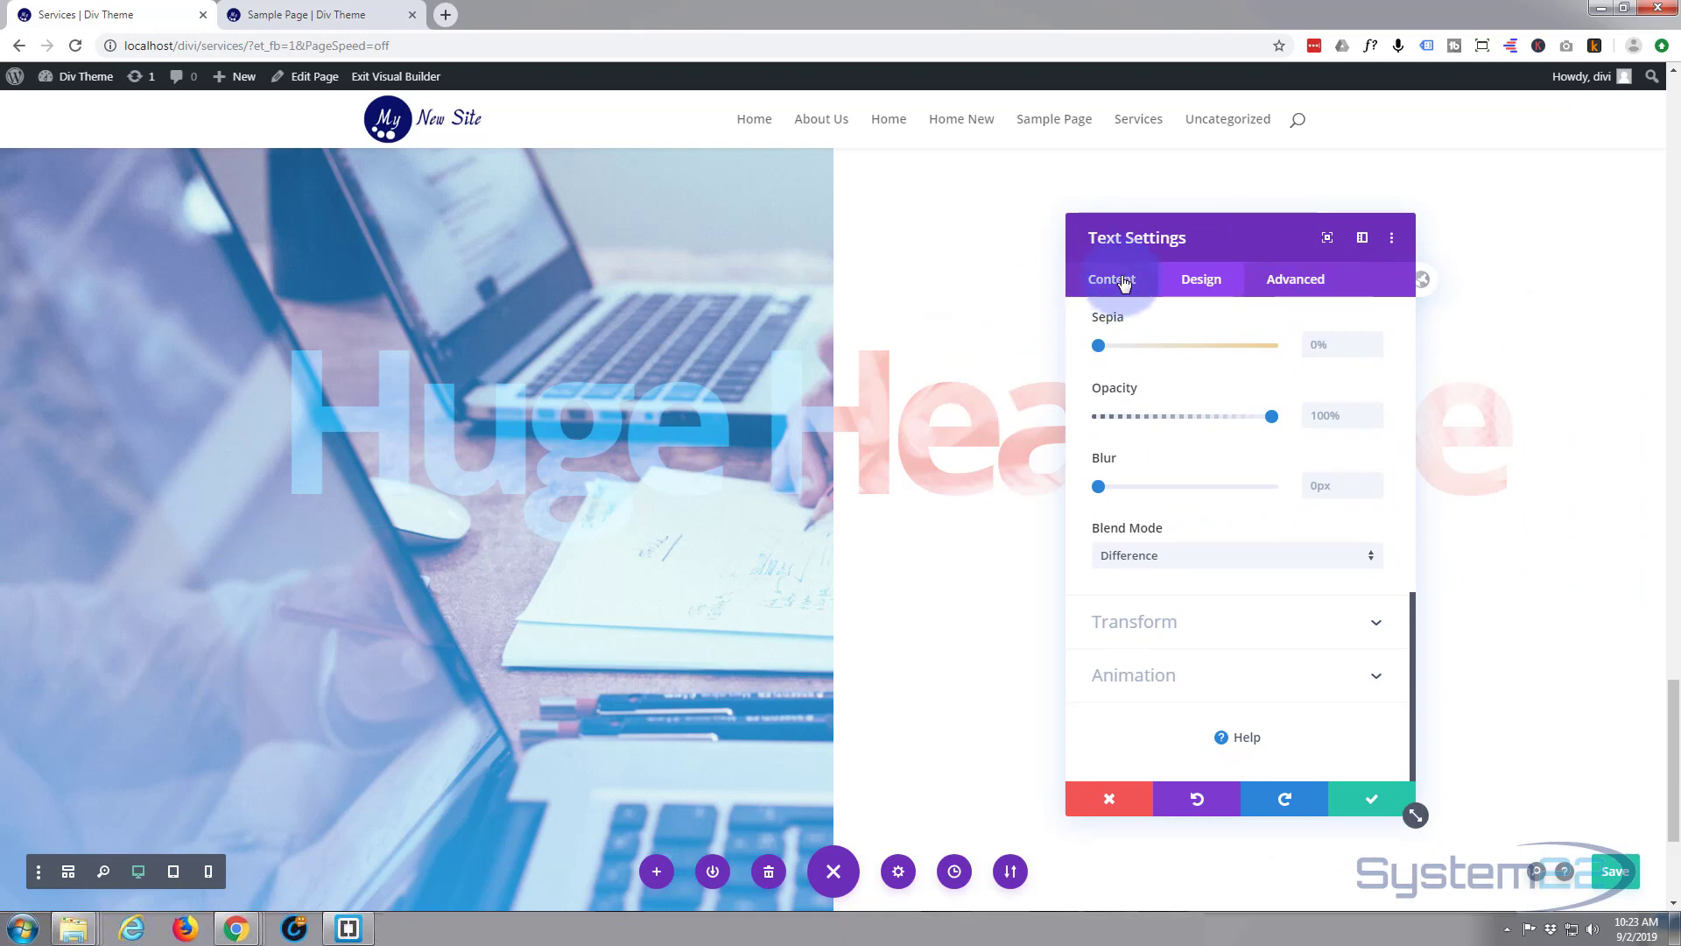
# Change the H1 Heading Text Color to white and save the Text module's settings.
pyautogui.scroll(5, 1196, 422)
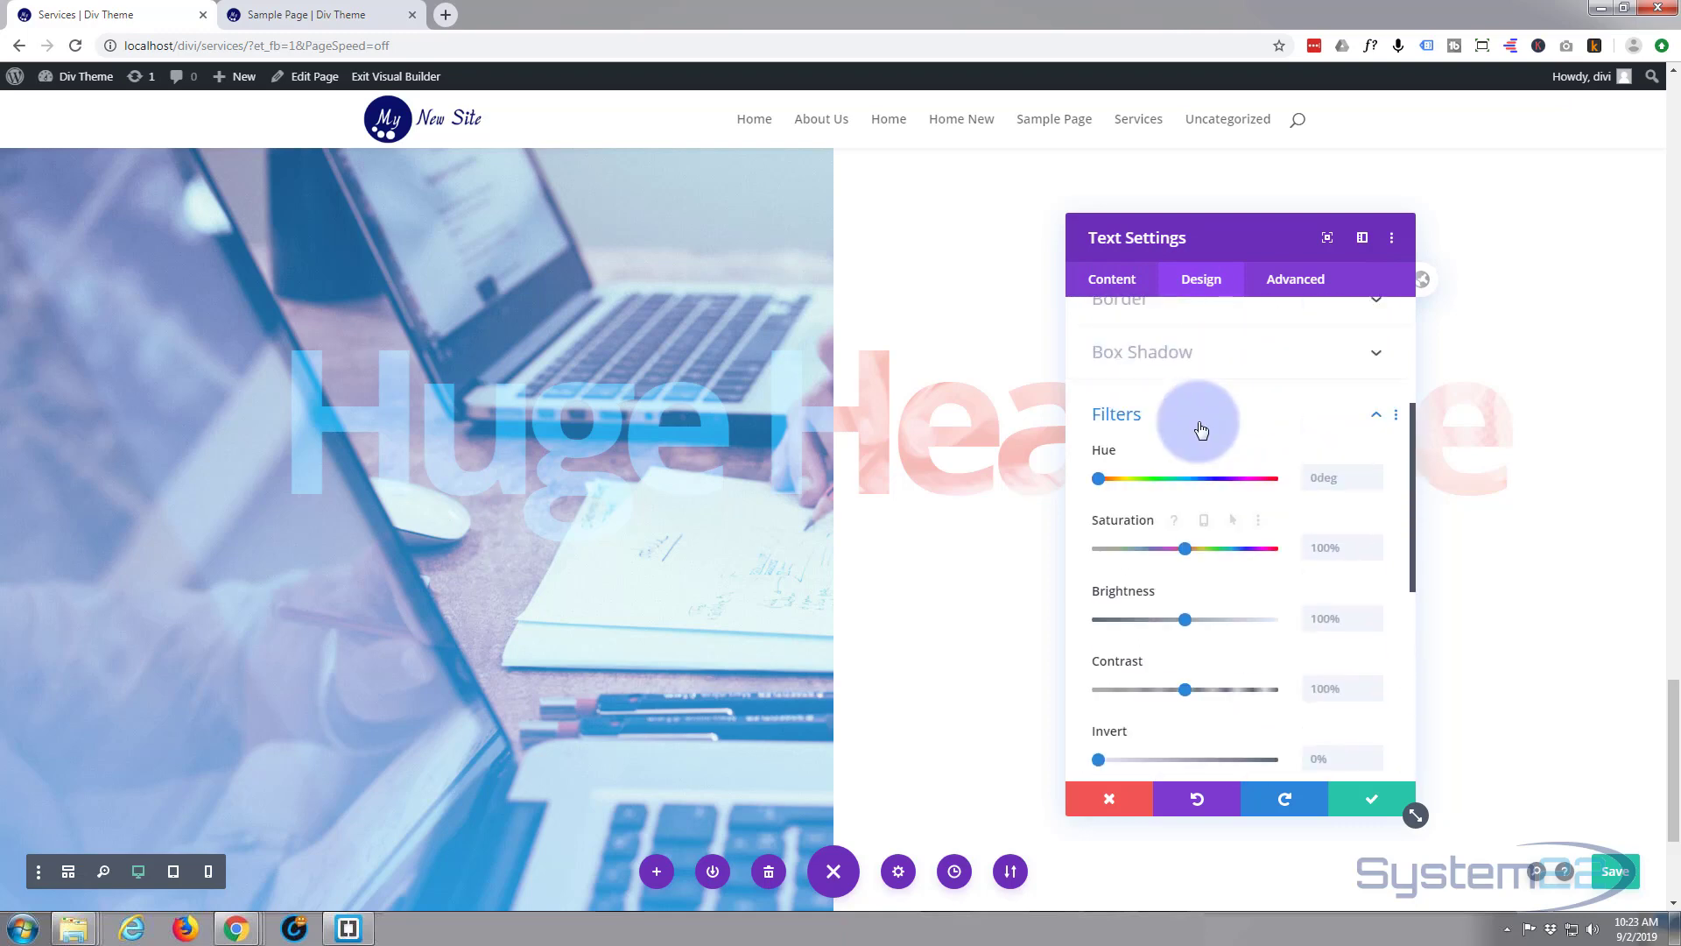
pyautogui.scroll(3, 1201, 429)
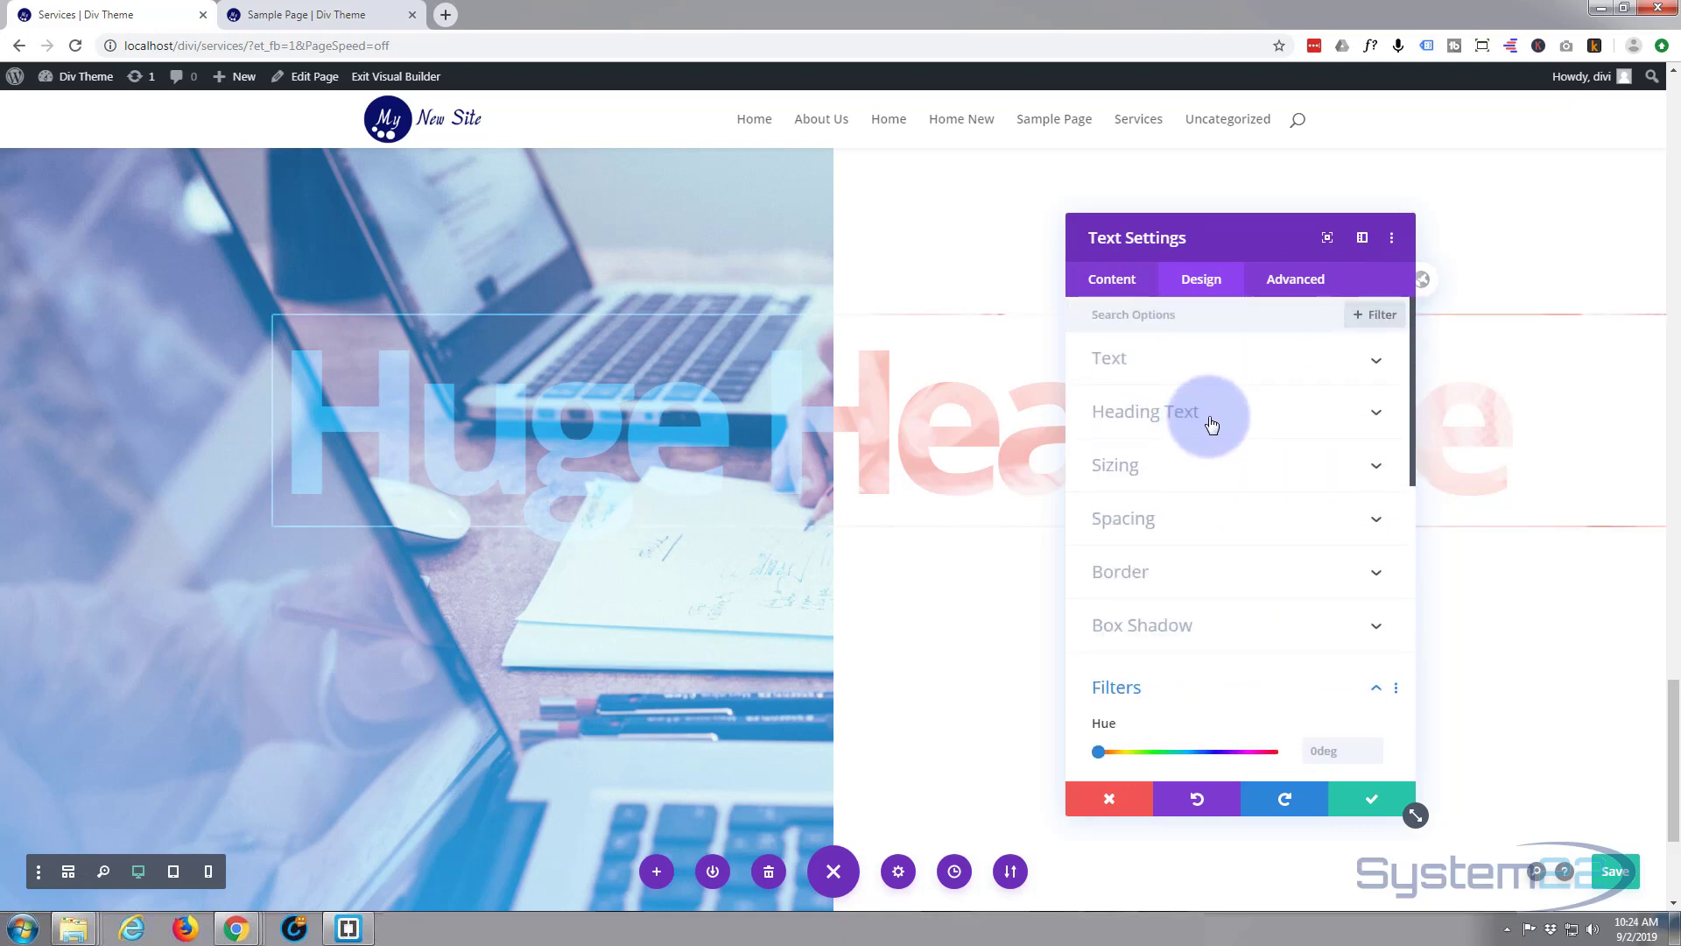
pyautogui.click(1211, 425)
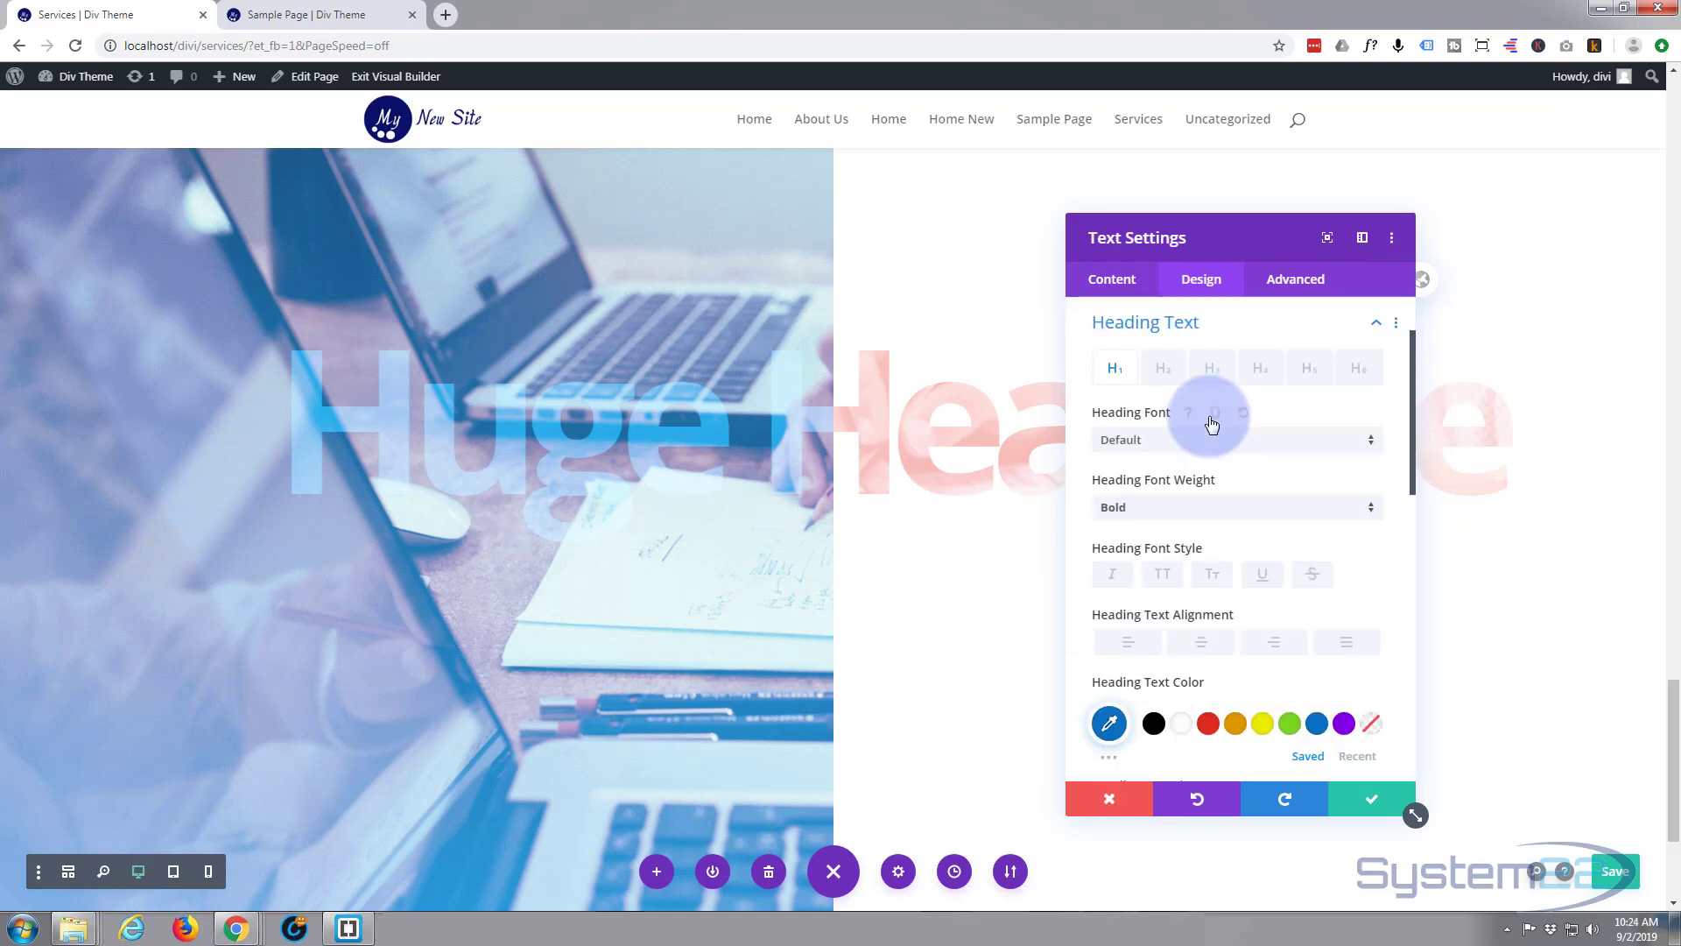
pyautogui.click(1184, 728)
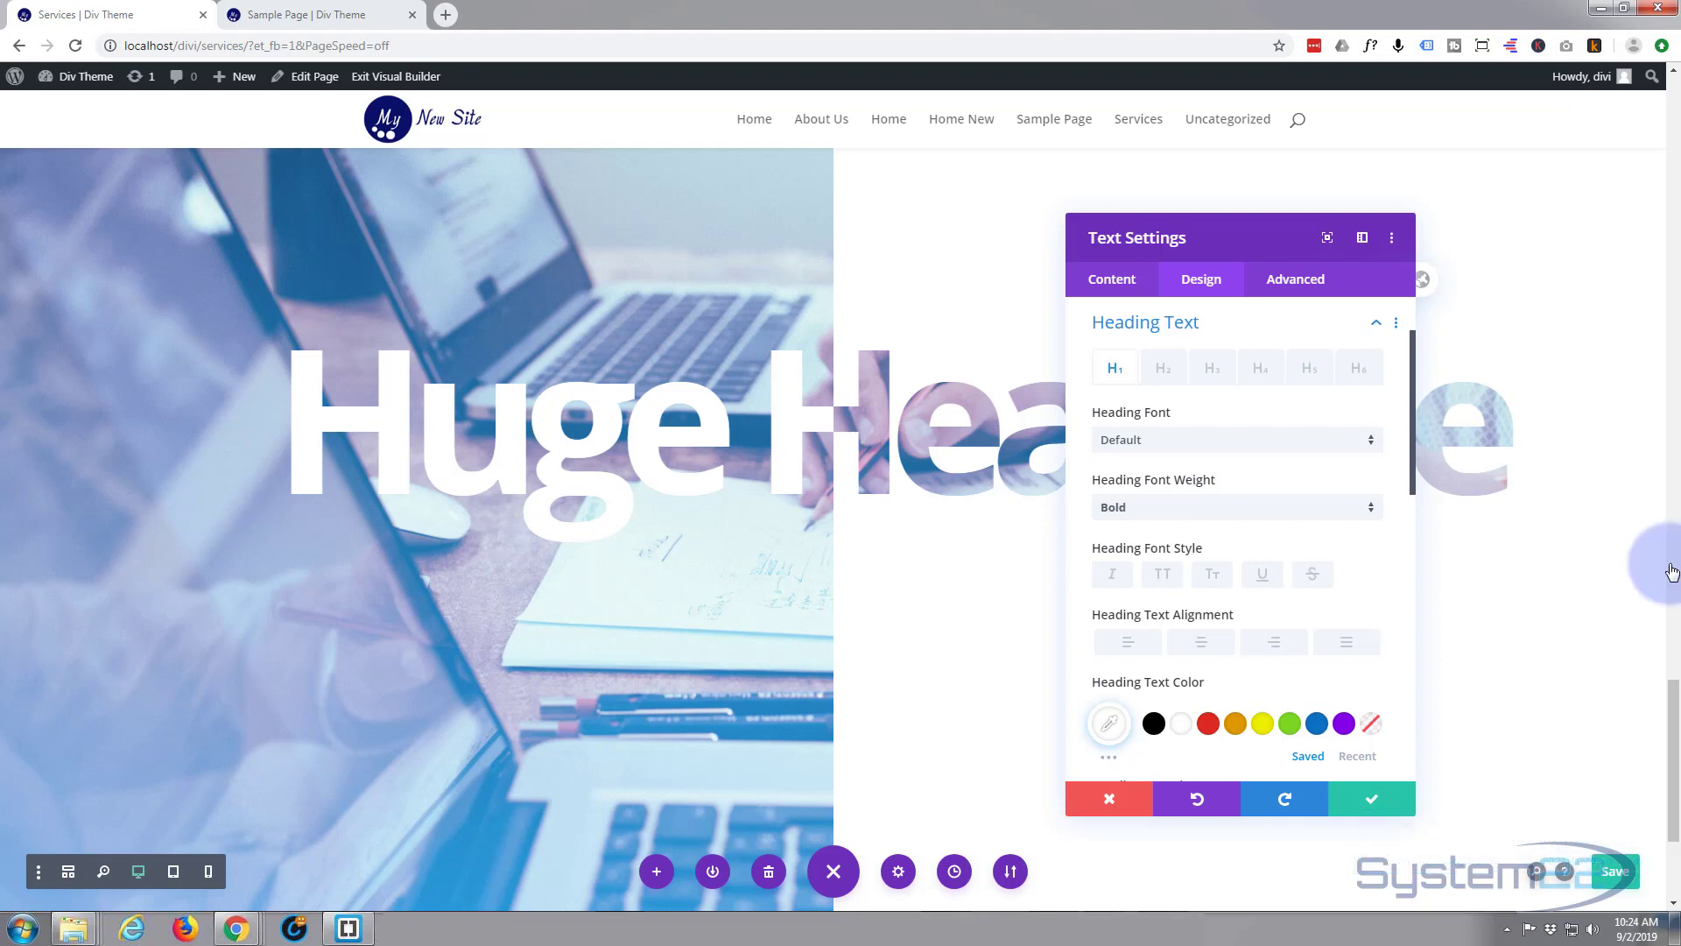
pyautogui.click(1368, 798)
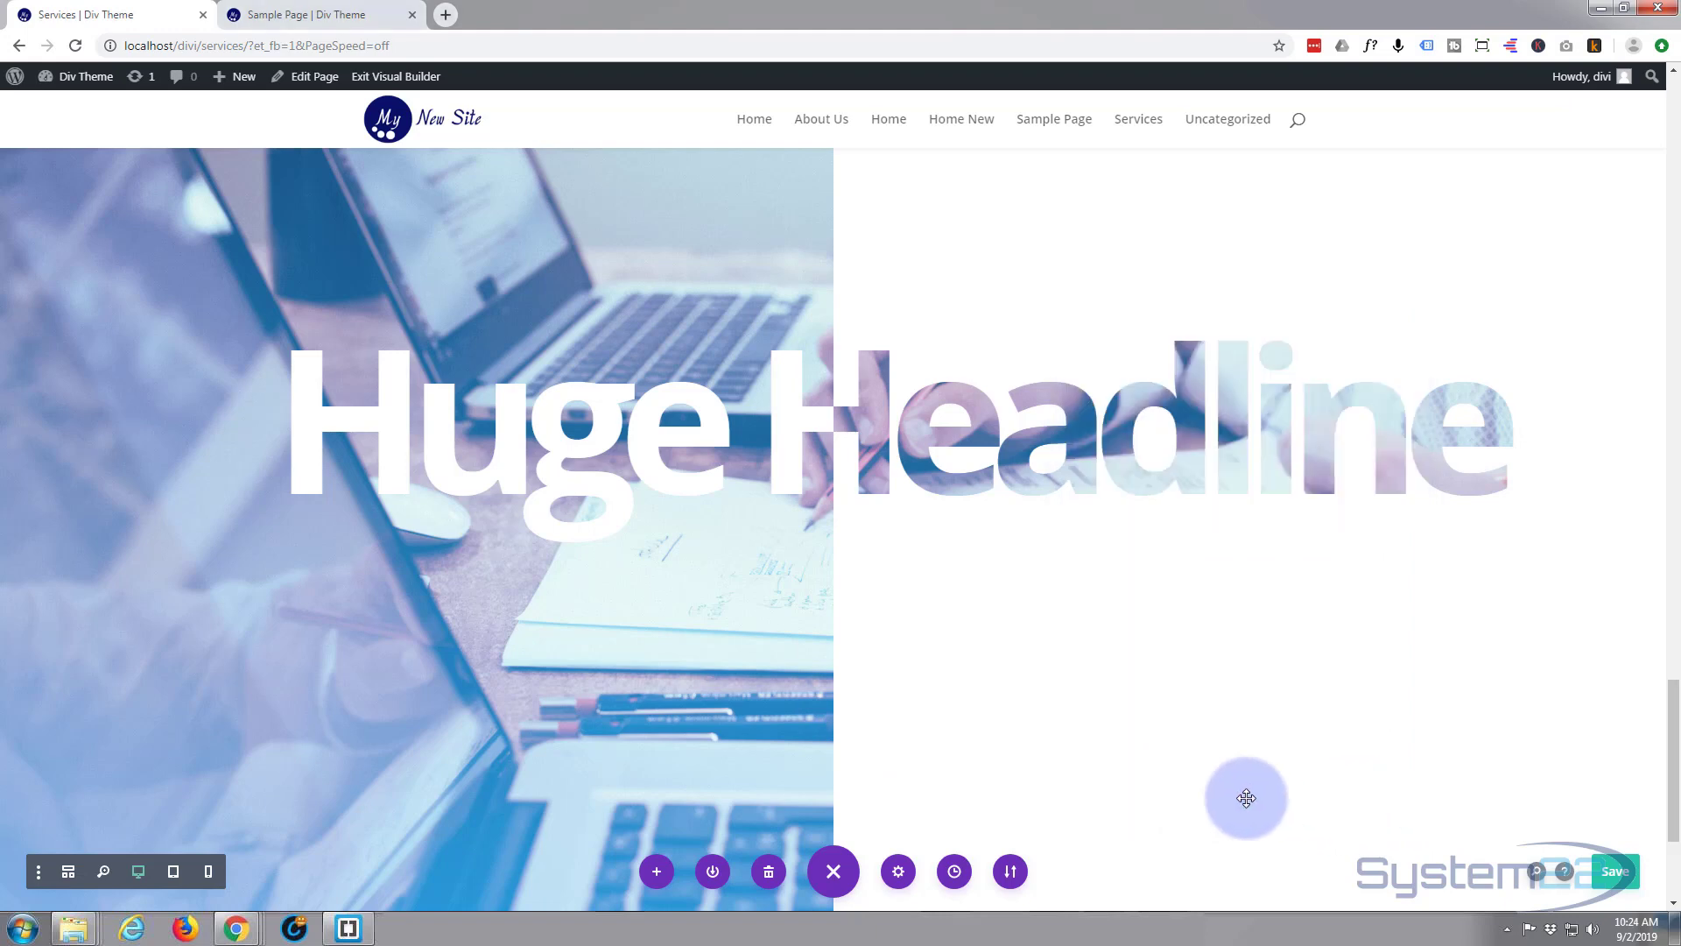
# Set the top margin of the Huge Headline Text module to 20vw in its spacing options.
pyautogui.scroll(2, 1177, 767)
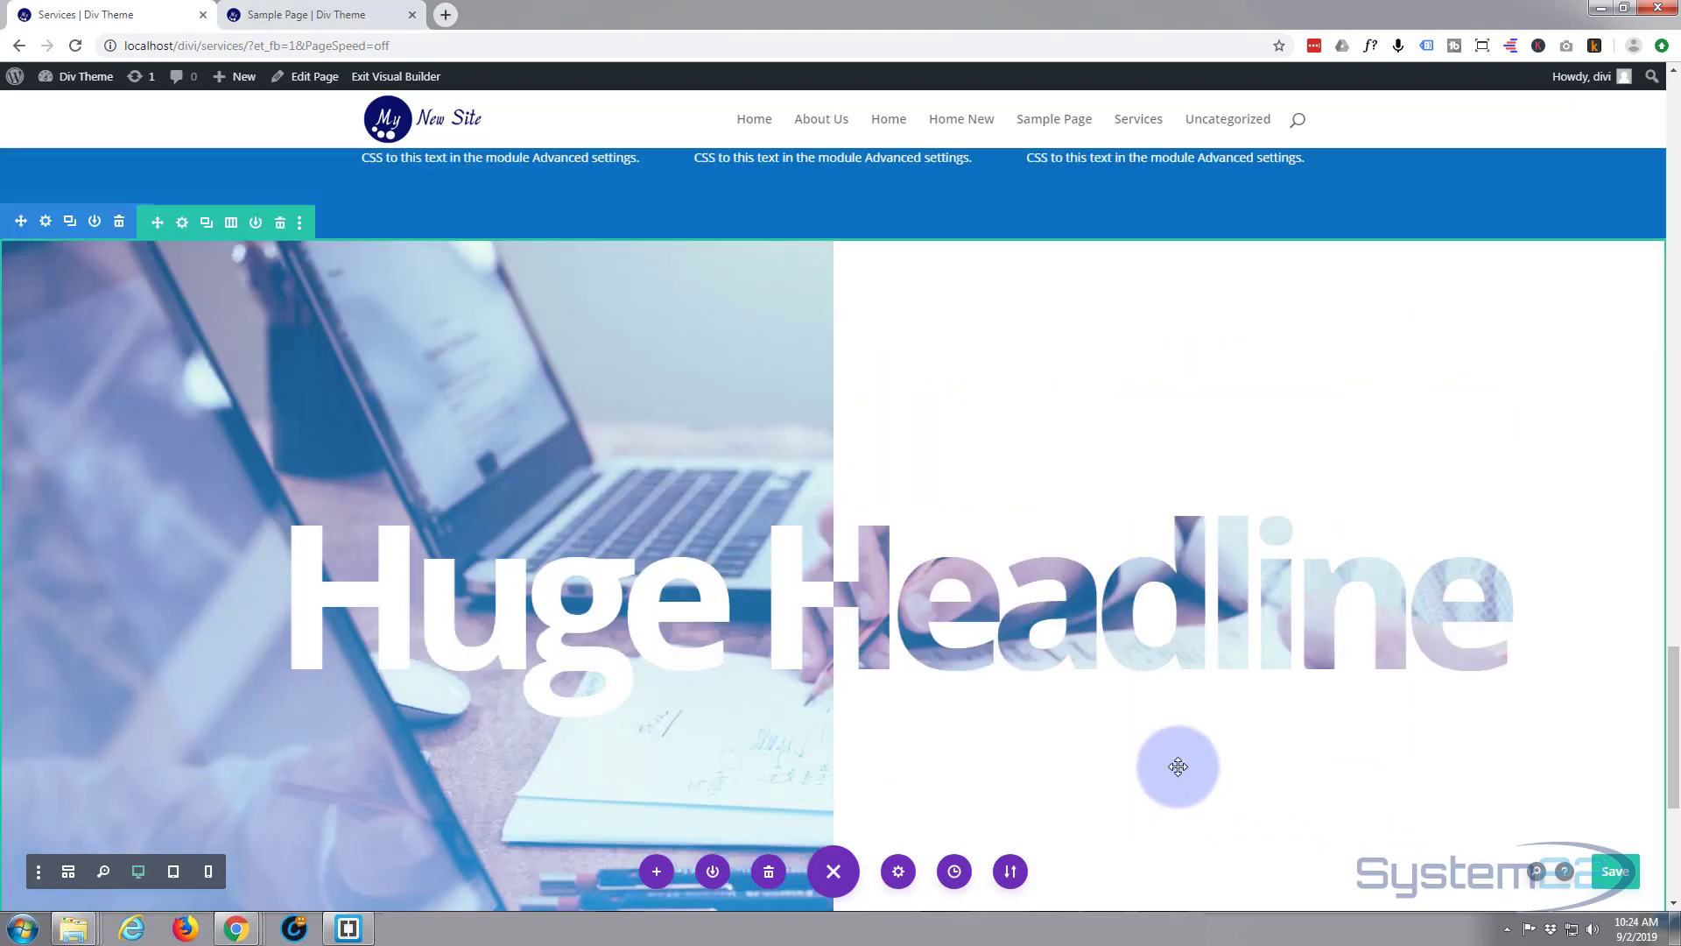
pyautogui.scroll(-1, 1178, 767)
pyautogui.scroll(-3, 1177, 766)
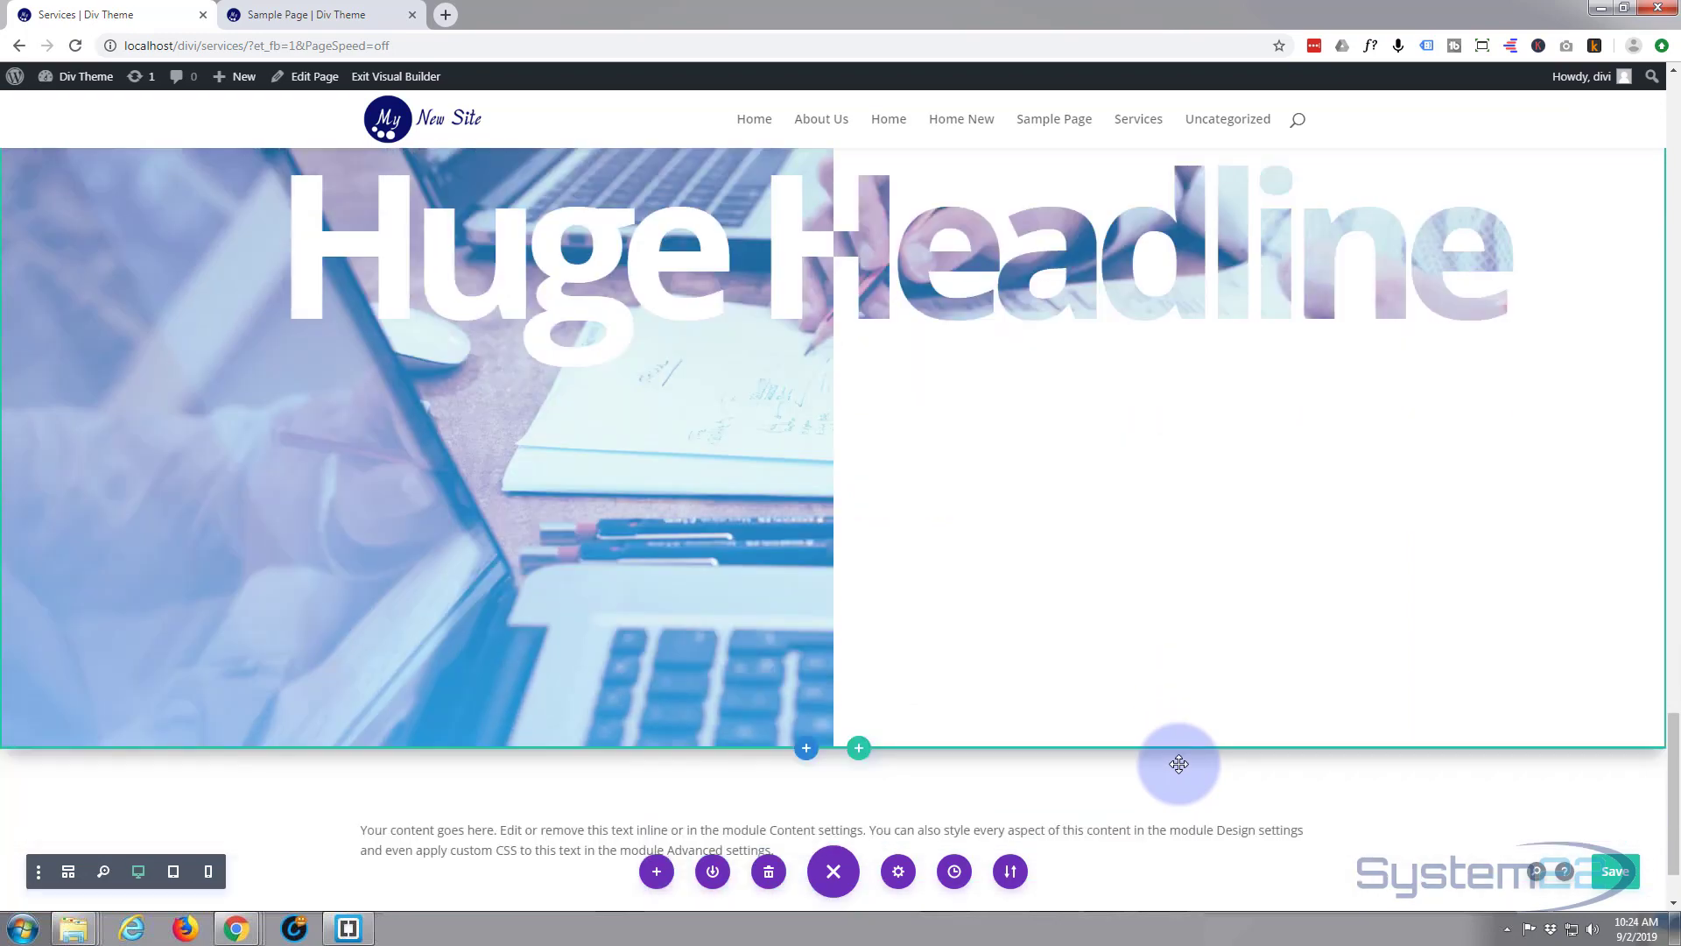
pyautogui.scroll(2, 1179, 764)
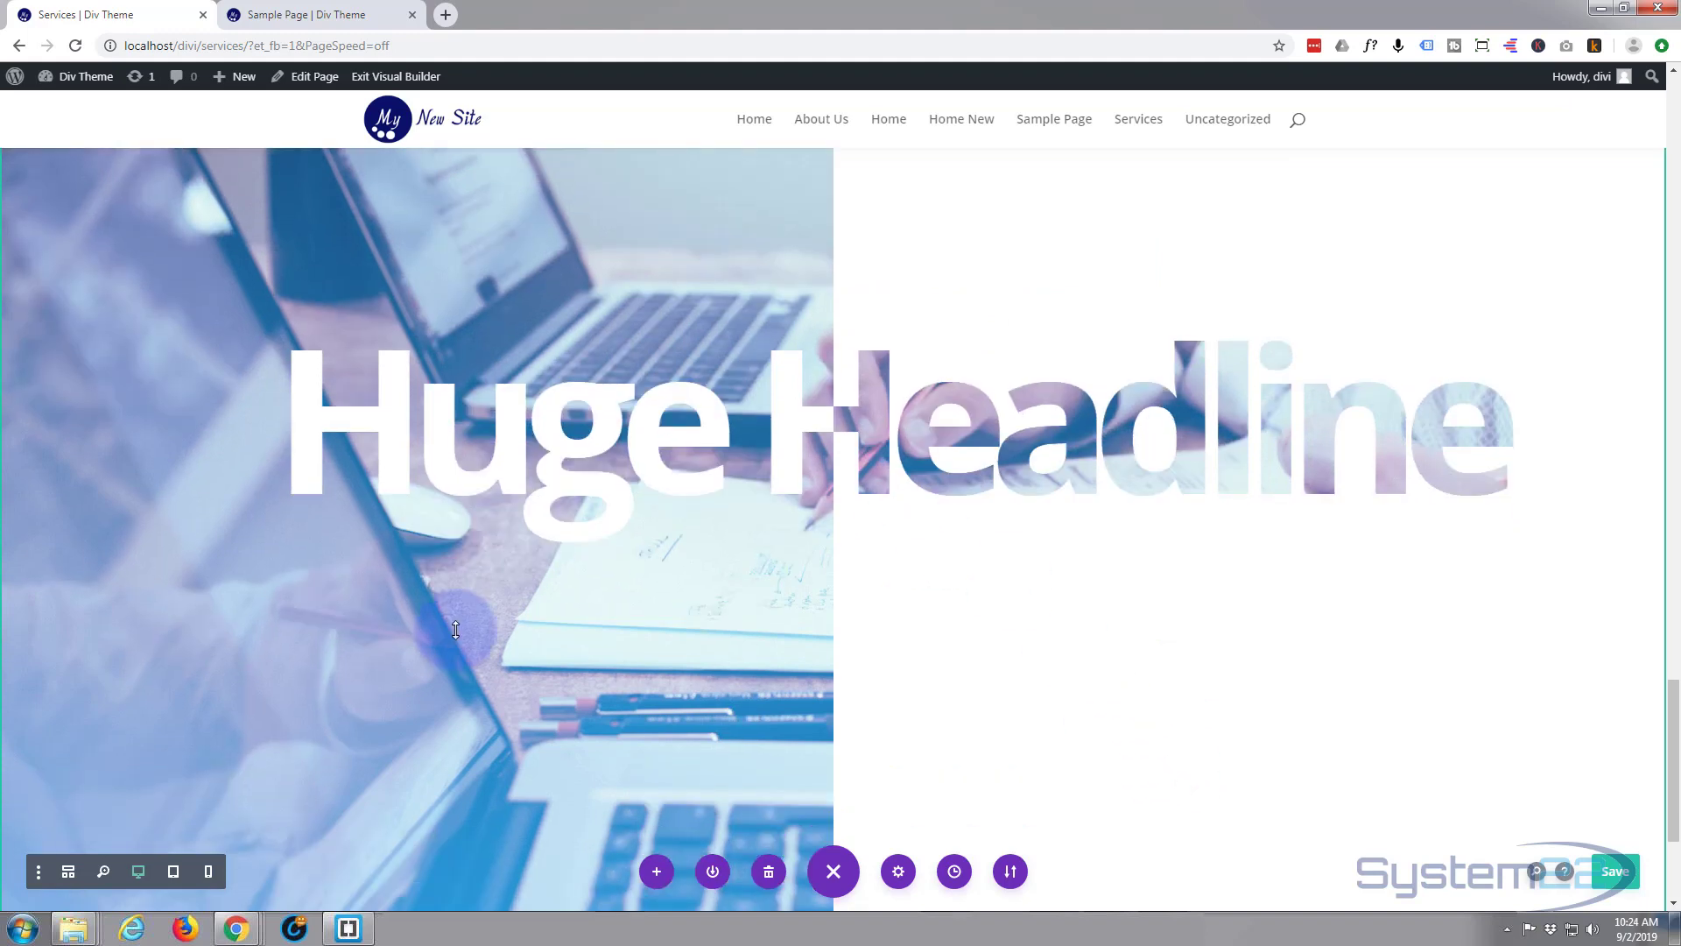
pyautogui.moveTo(469, 450)
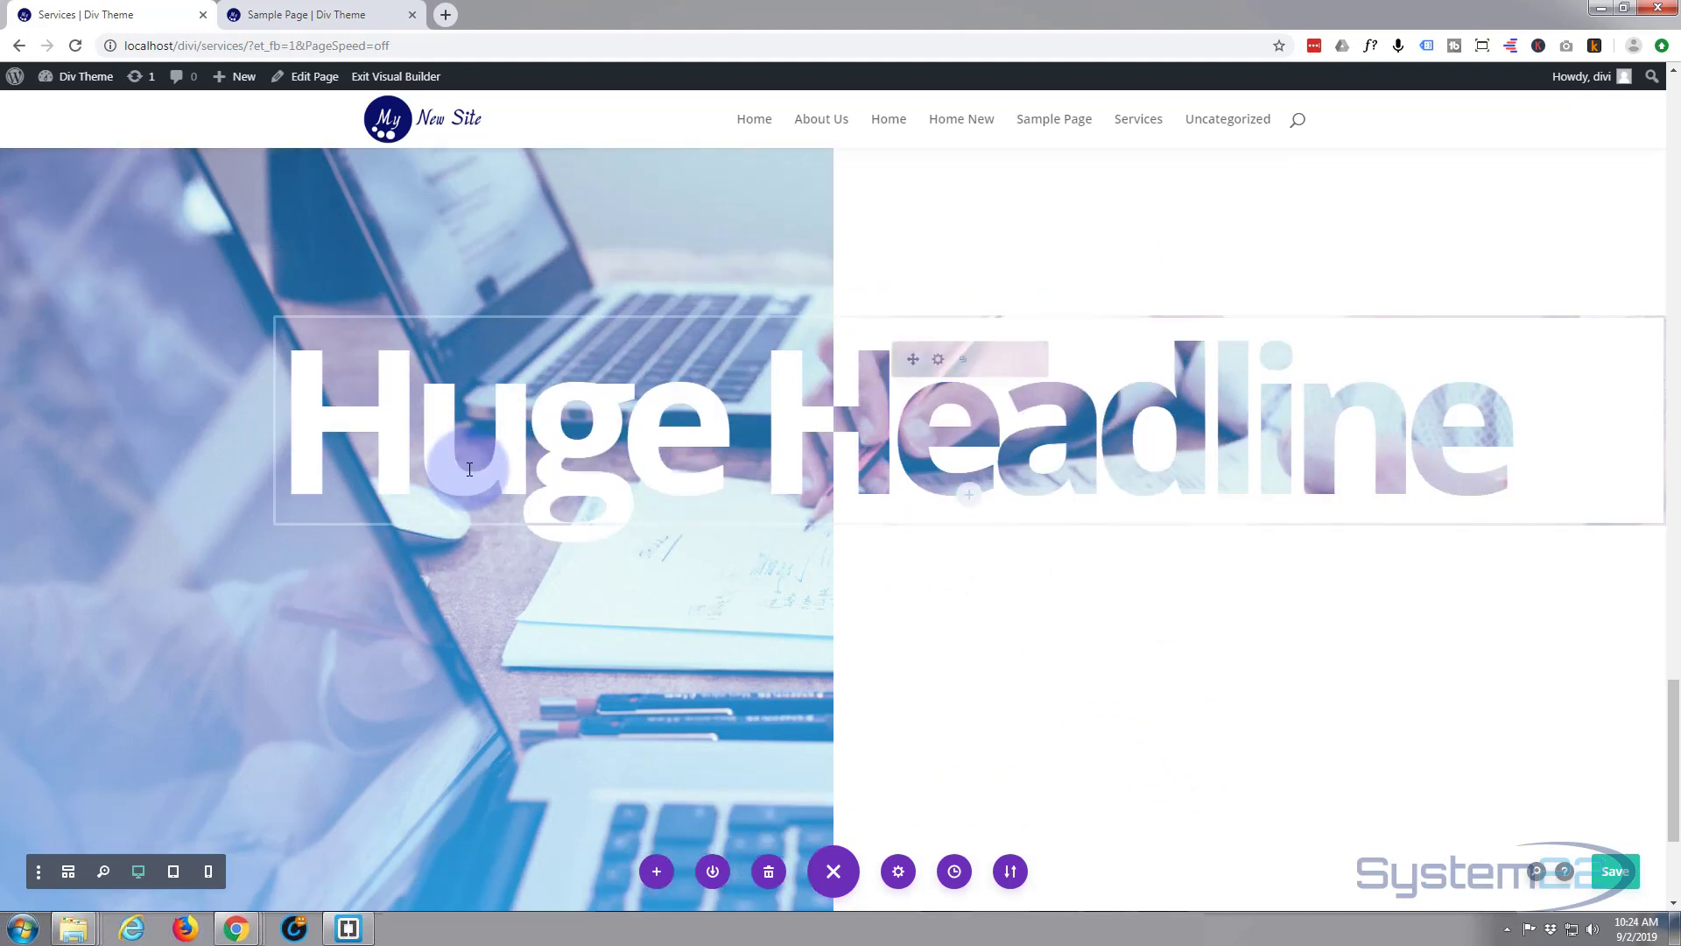
pyautogui.click(943, 360)
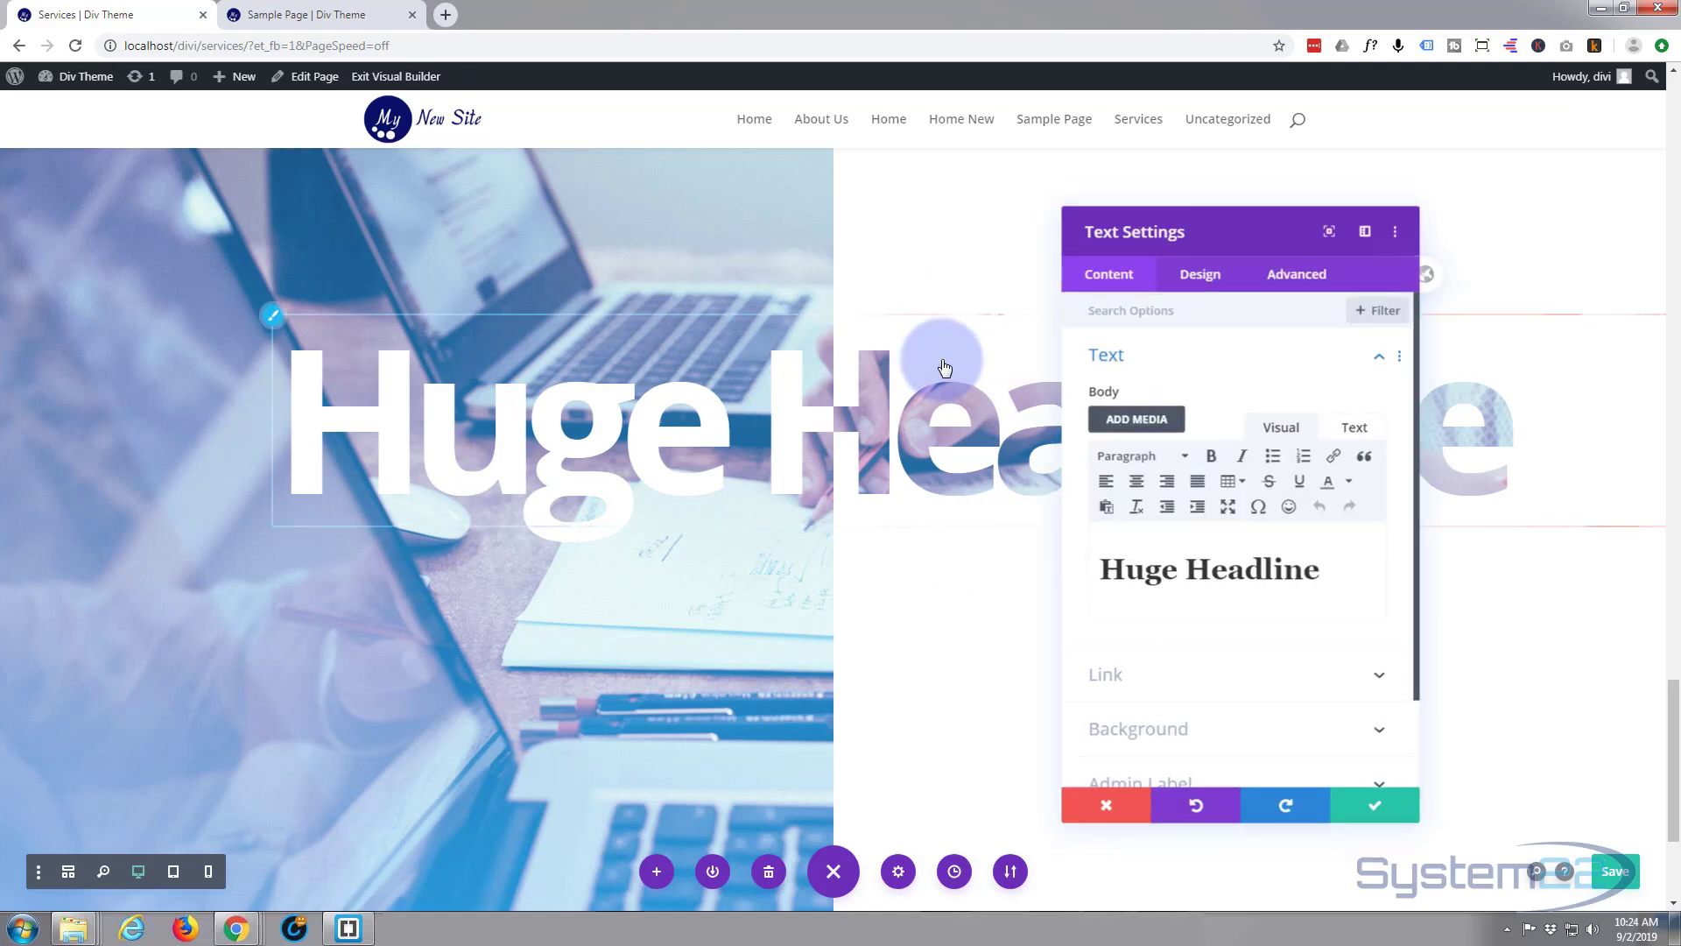
pyautogui.click(1200, 280)
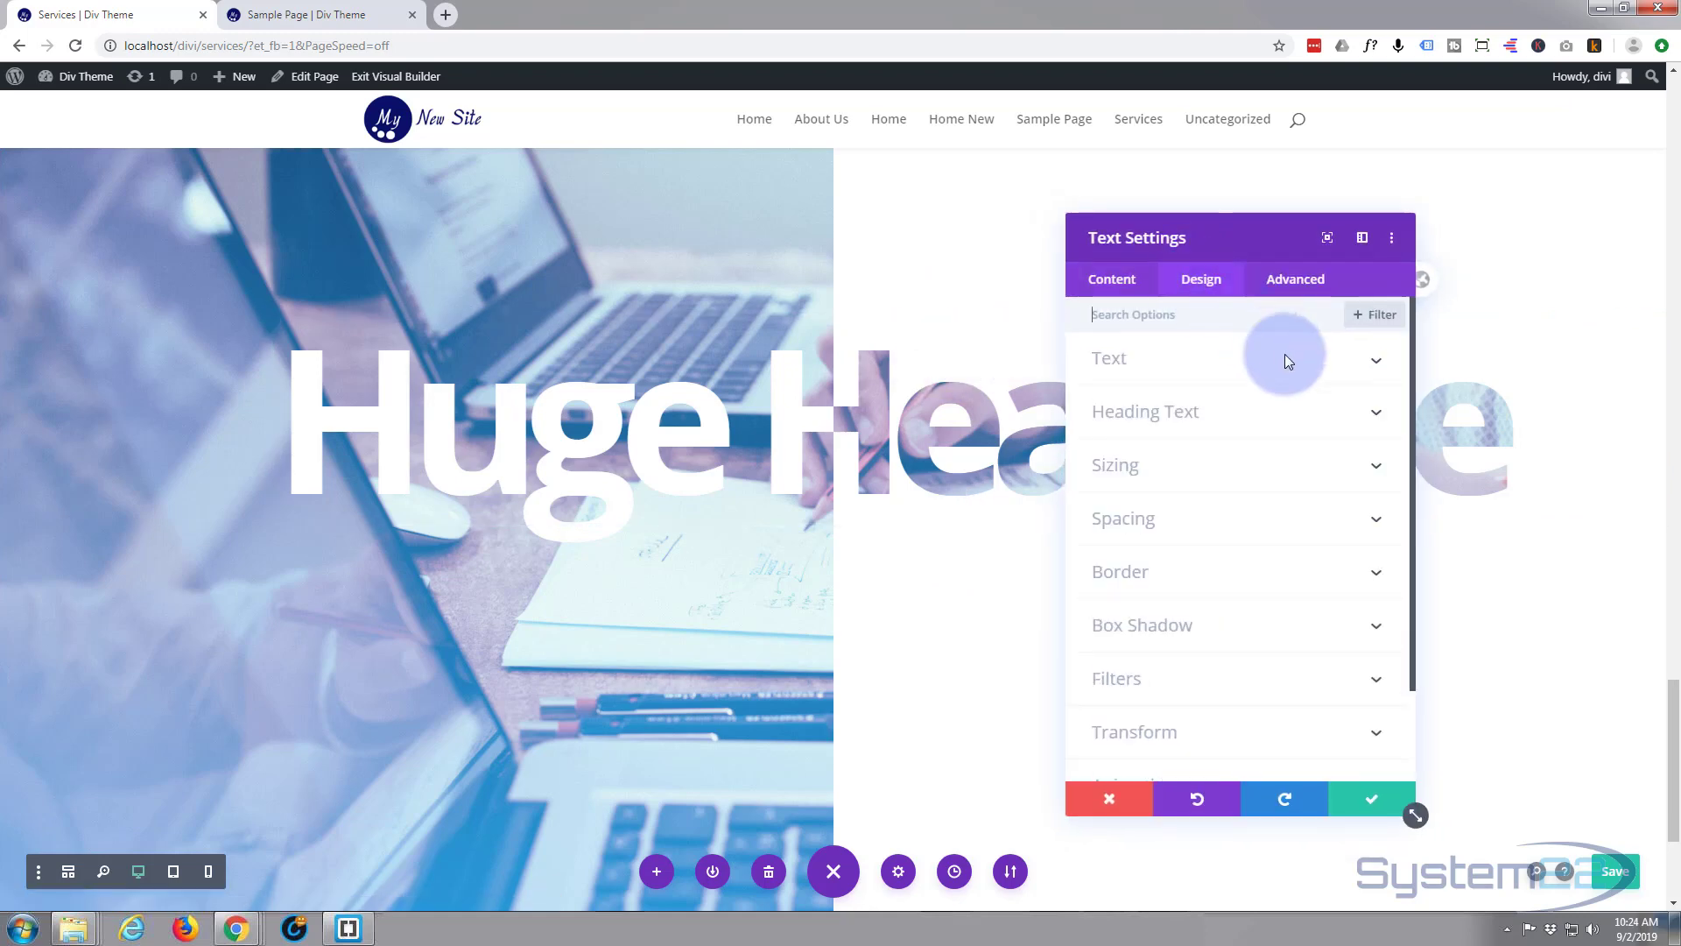
pyautogui.click(1235, 520)
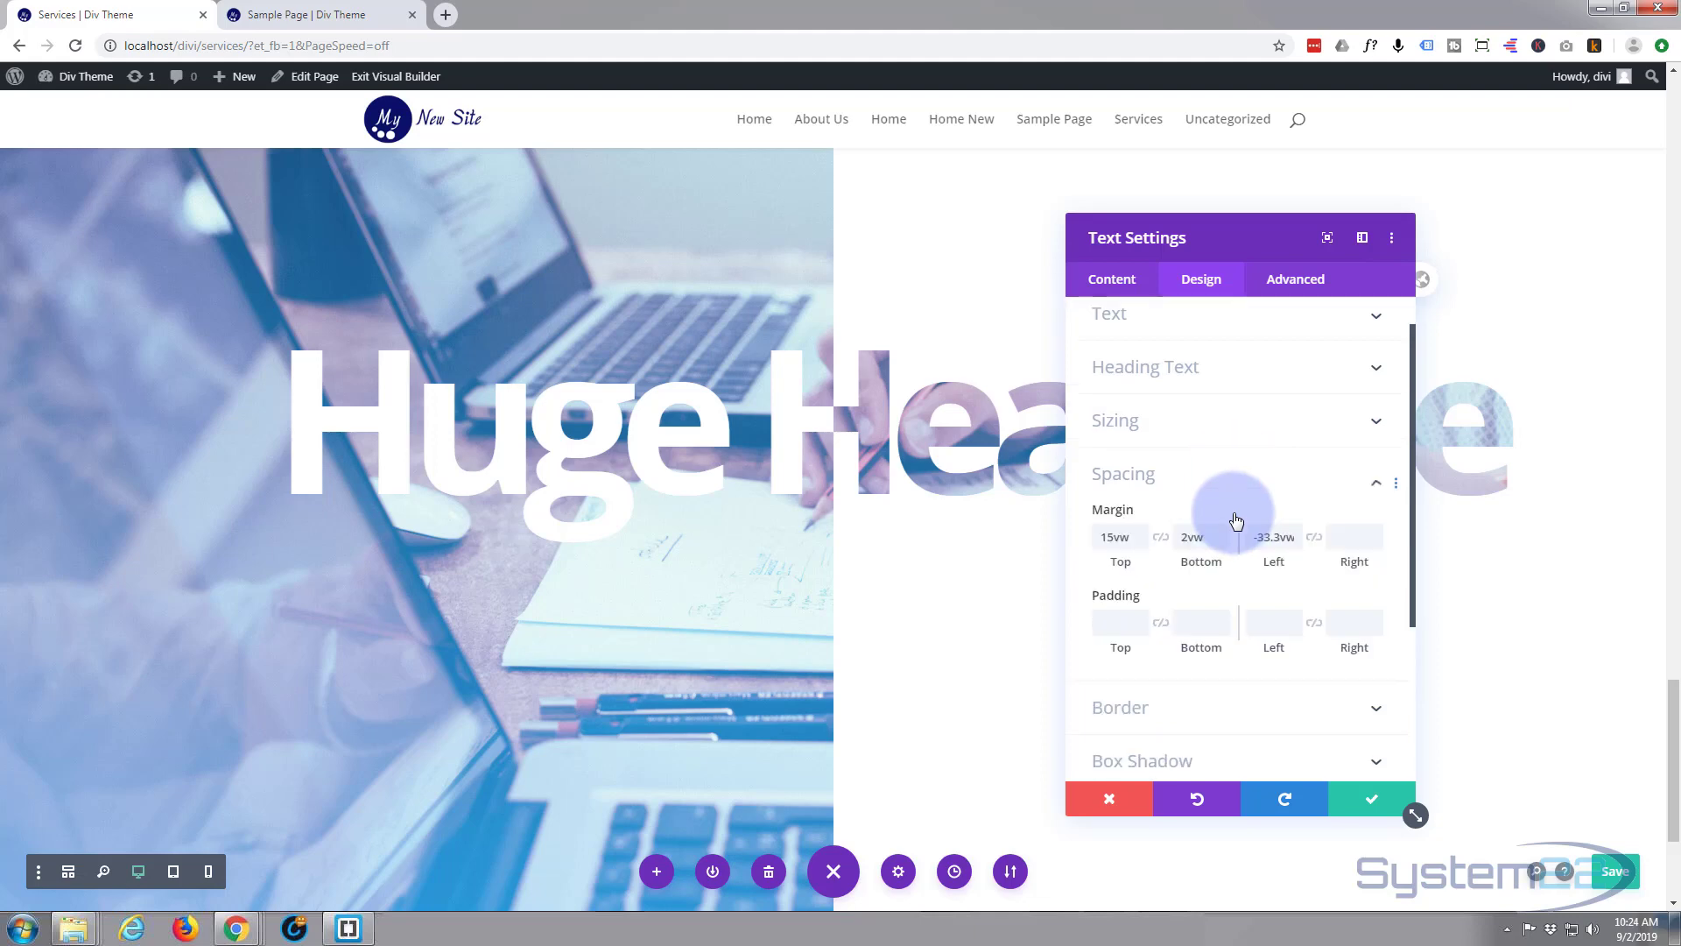
pyautogui.scroll(-2, 1223, 518)
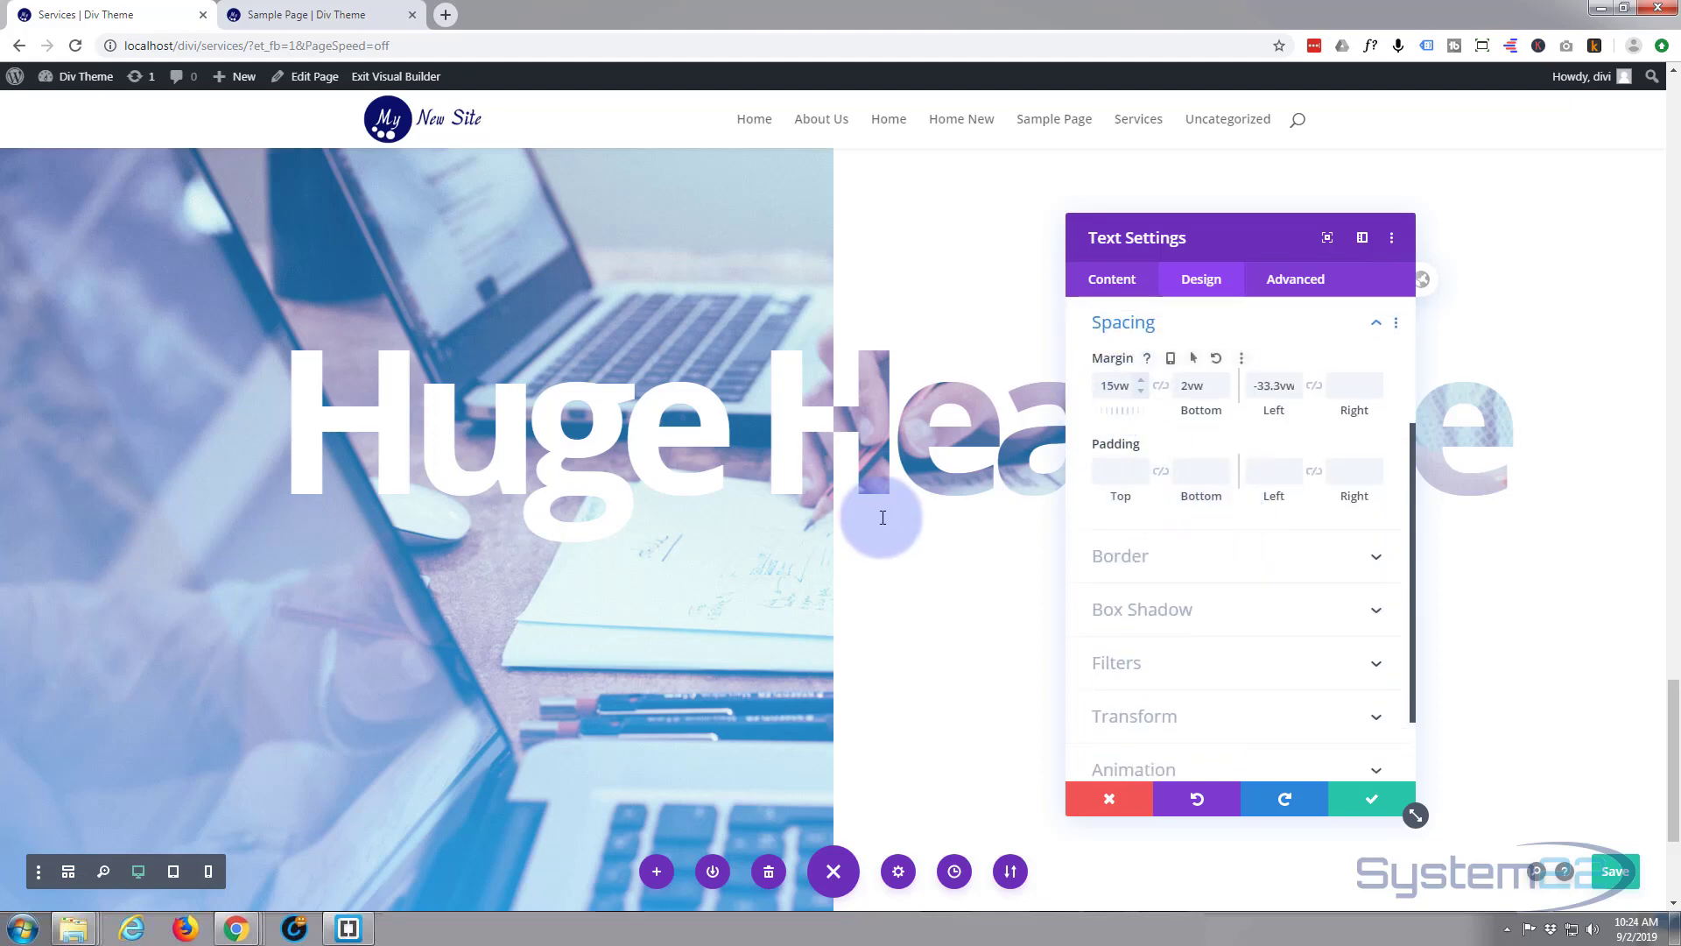
pyautogui.click(1141, 379)
pyautogui.click(1142, 379)
pyautogui.click(1142, 379)
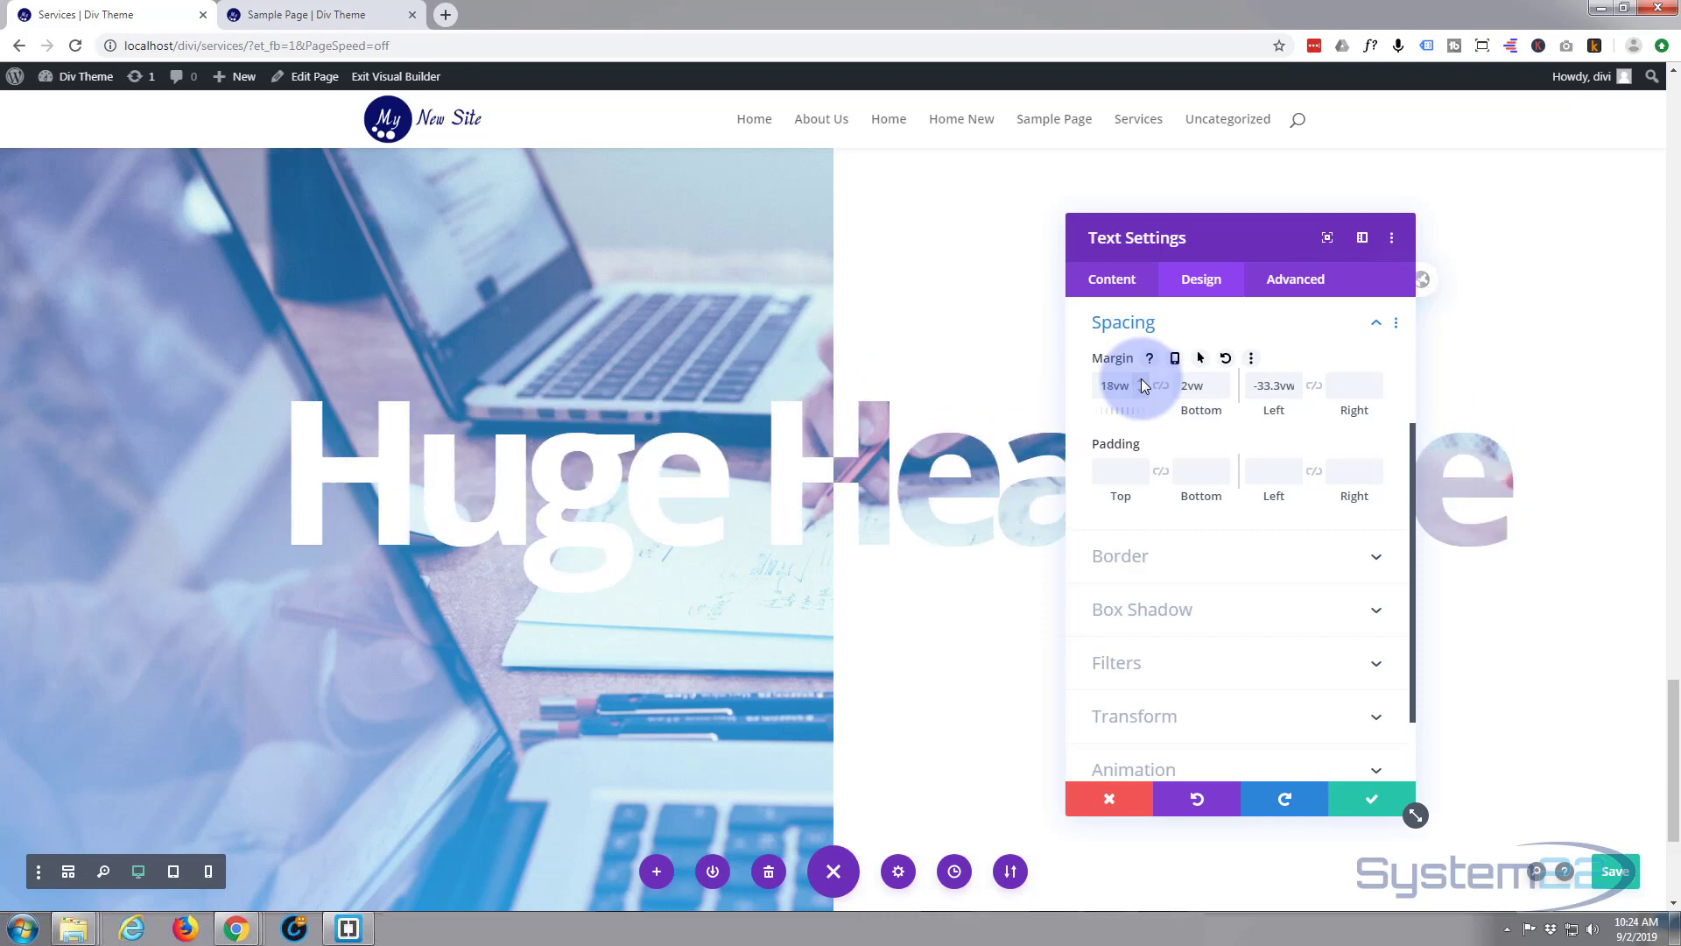
pyautogui.click(1142, 381)
pyautogui.click(1142, 382)
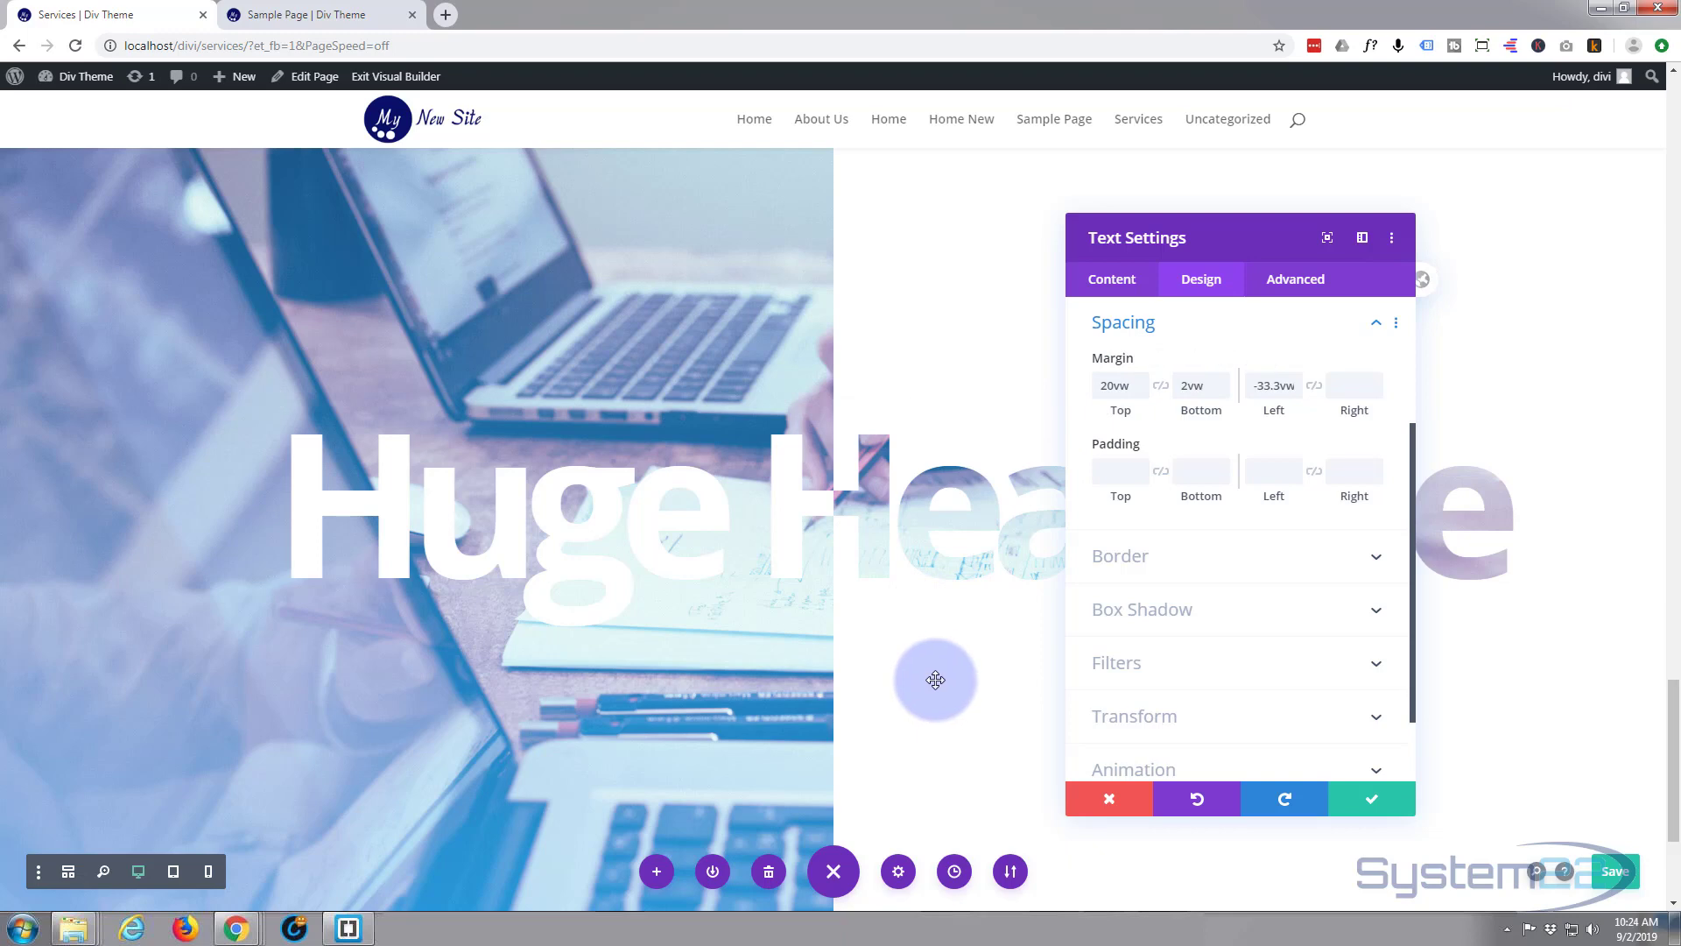
# Check the headline's vertical position in the row, and save the Text module's settings and the page.
pyautogui.scroll(-2, 935, 679)
pyautogui.scroll(4, 935, 680)
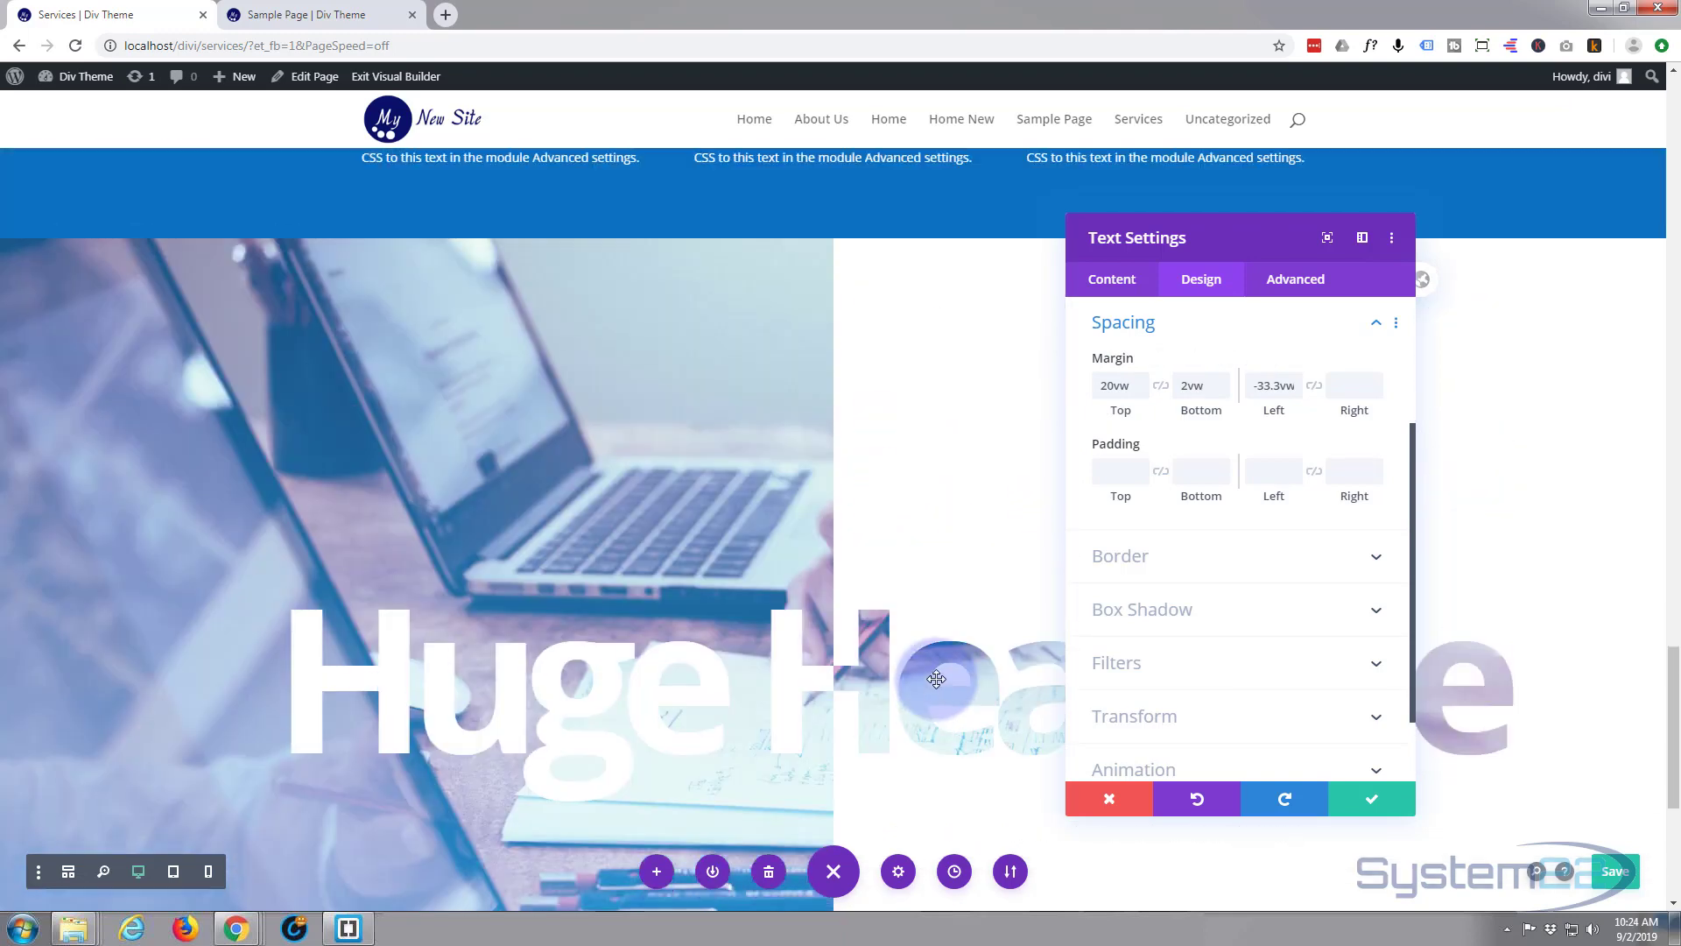
pyautogui.scroll(-2, 938, 679)
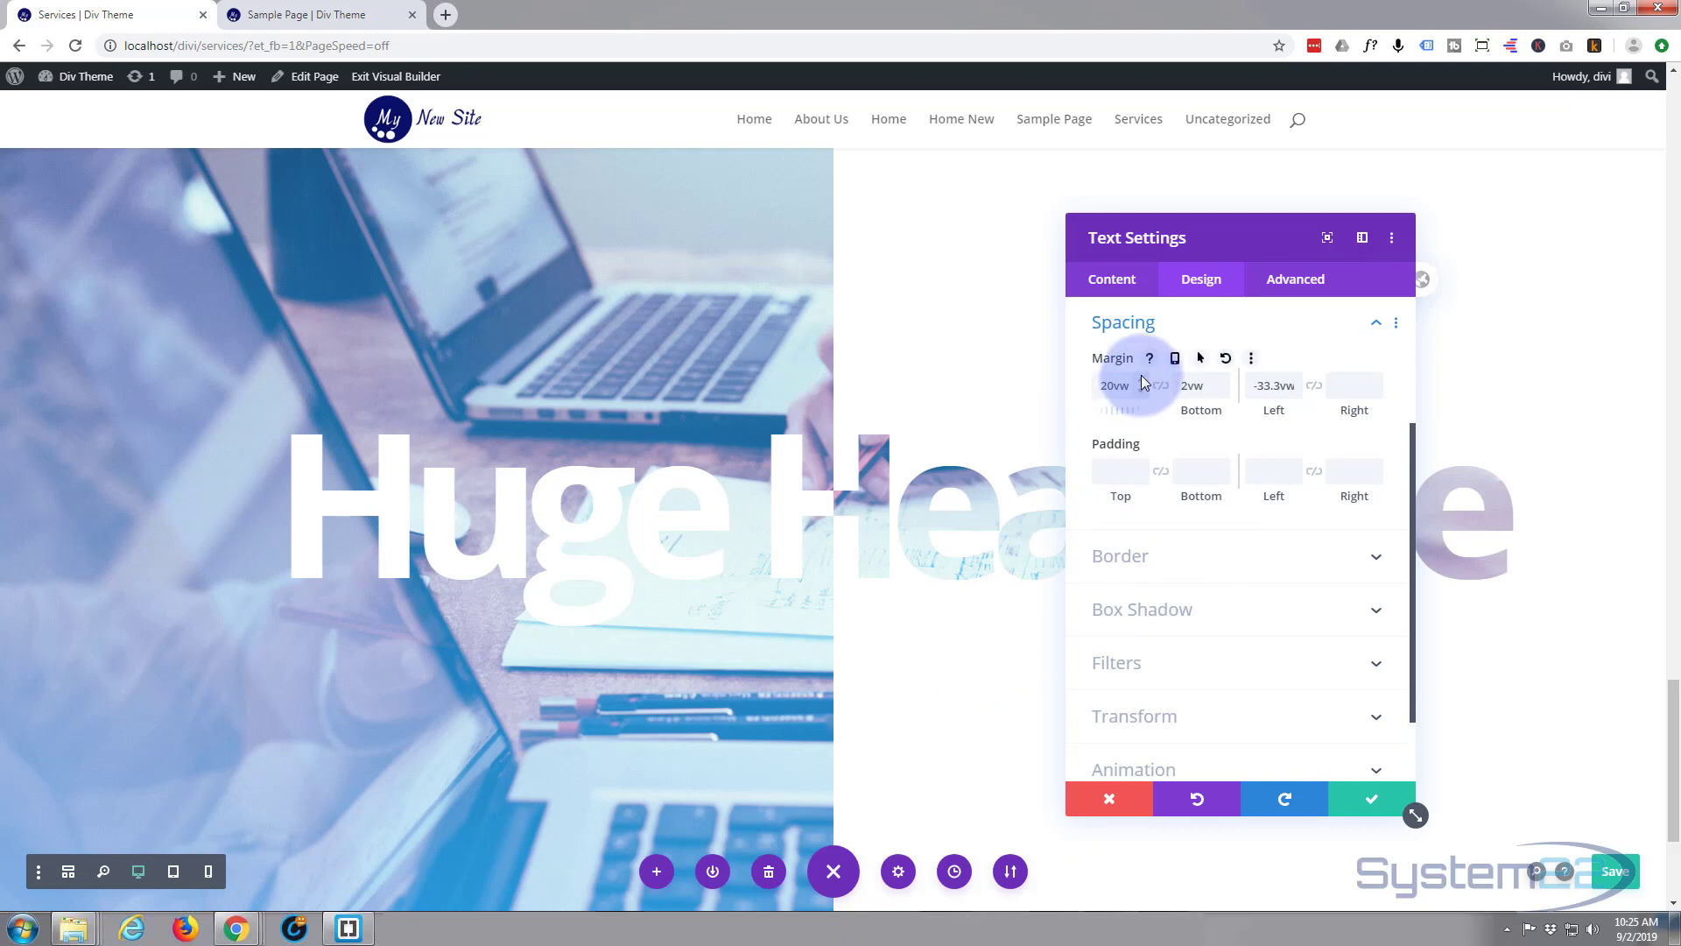
pyautogui.click(1369, 810)
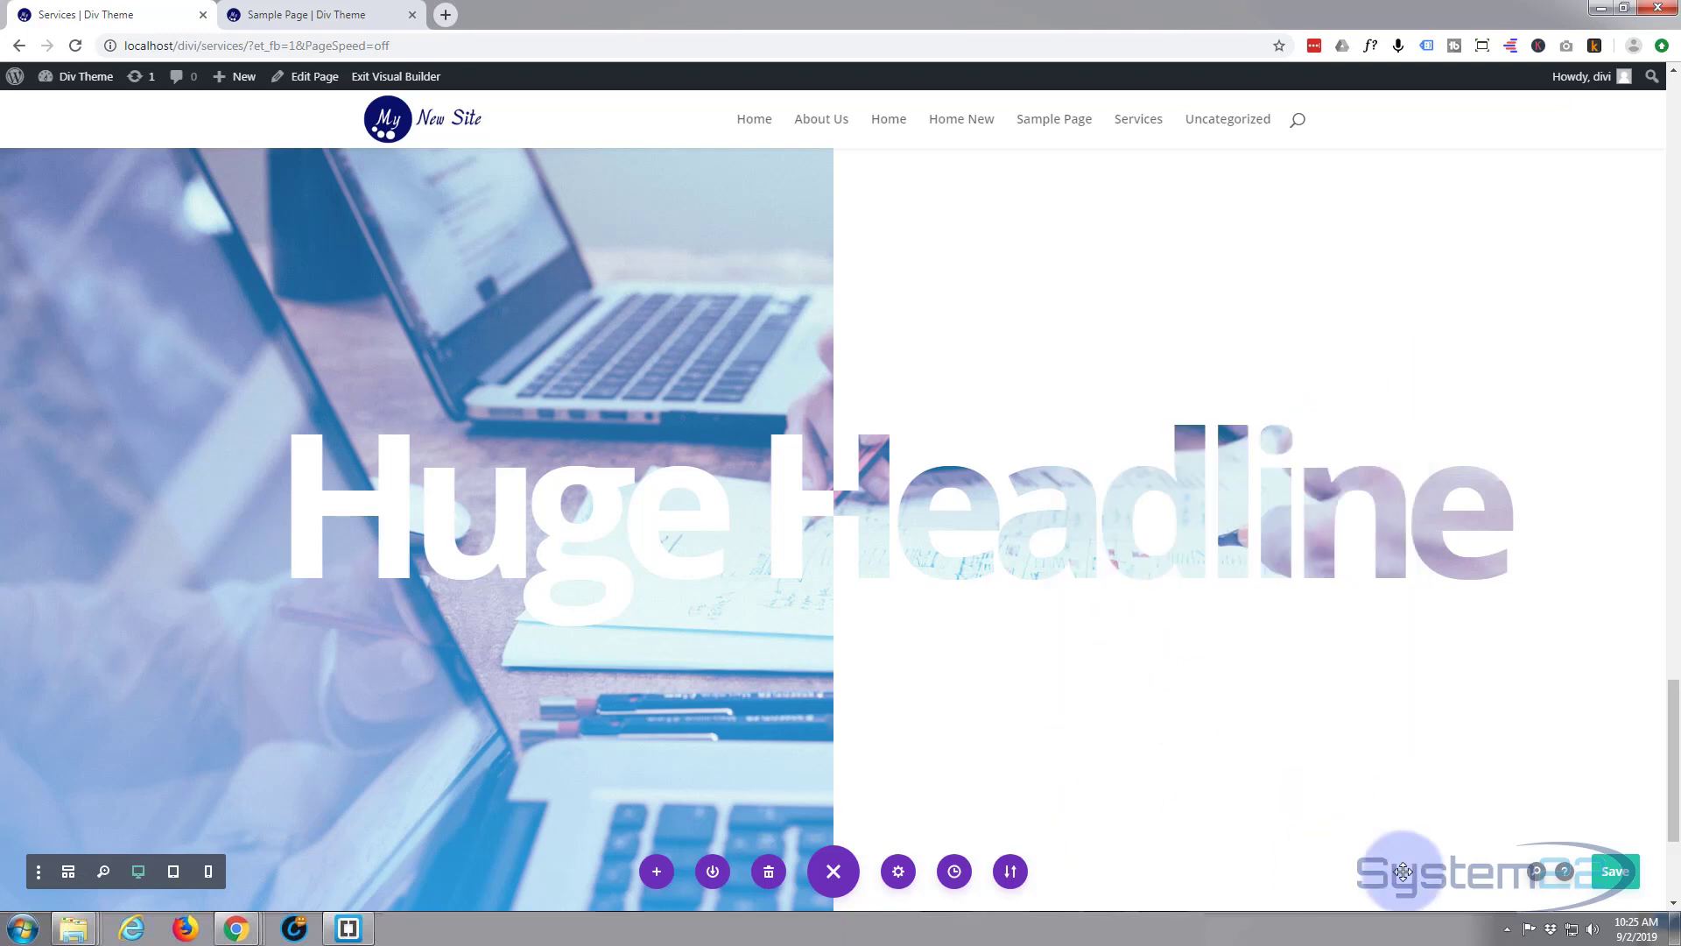
pyautogui.click(1618, 871)
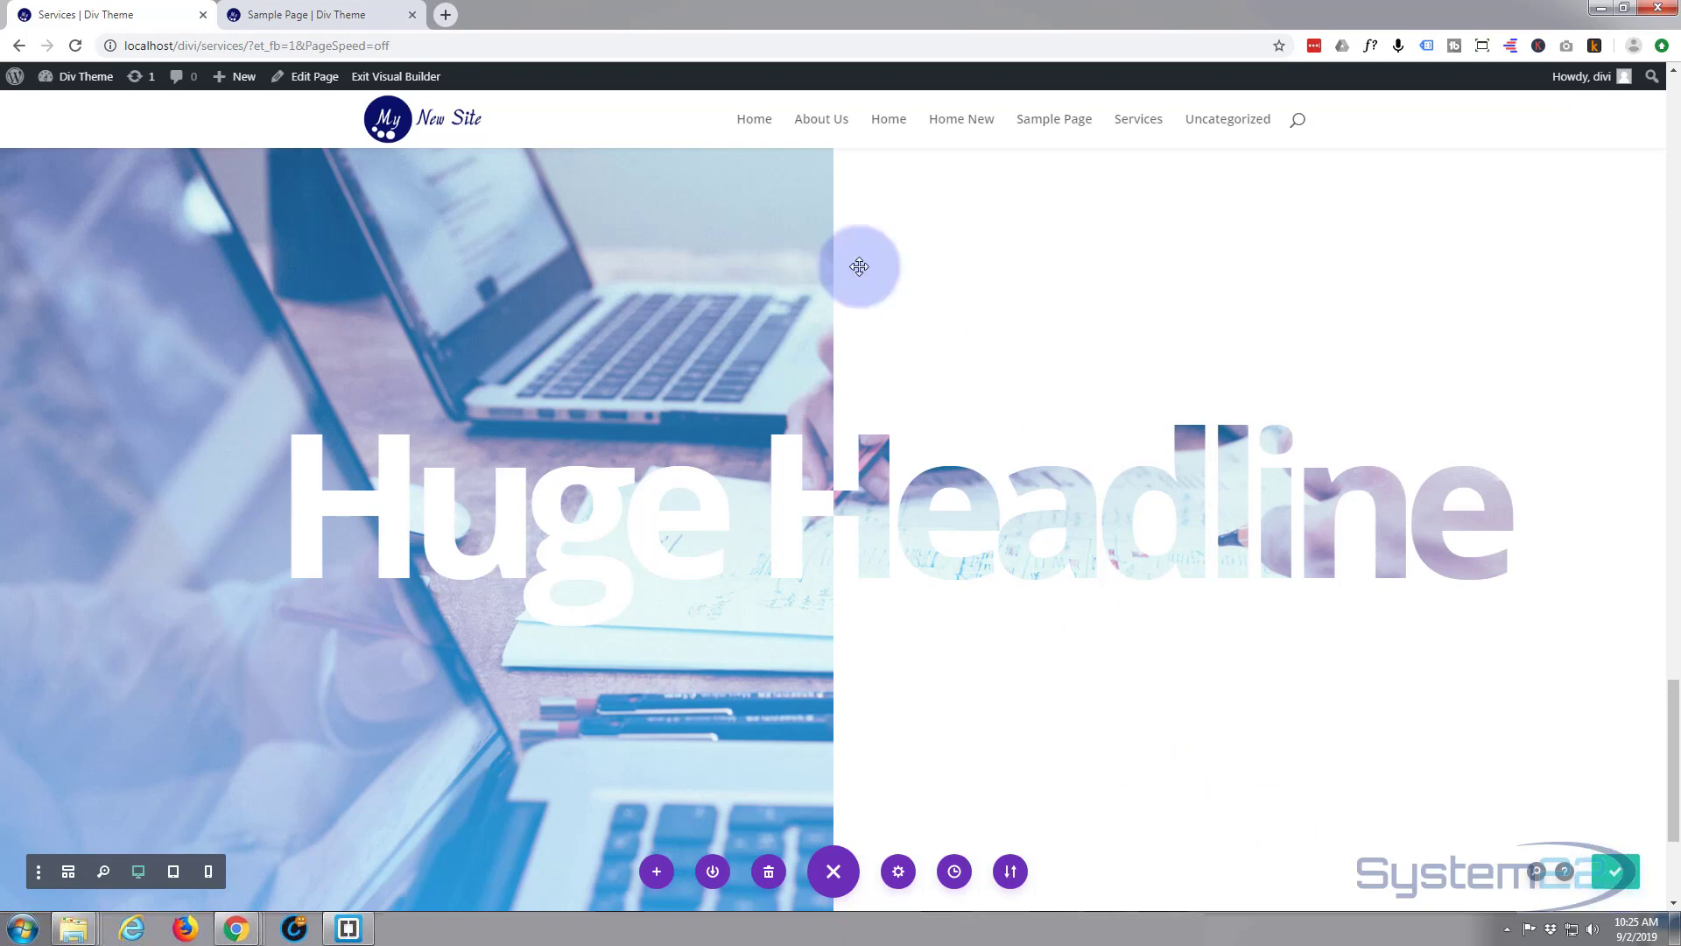
# Exit the Visual Builder and examine the Huge Headline section on the live Services page.
pyautogui.click(405, 76)
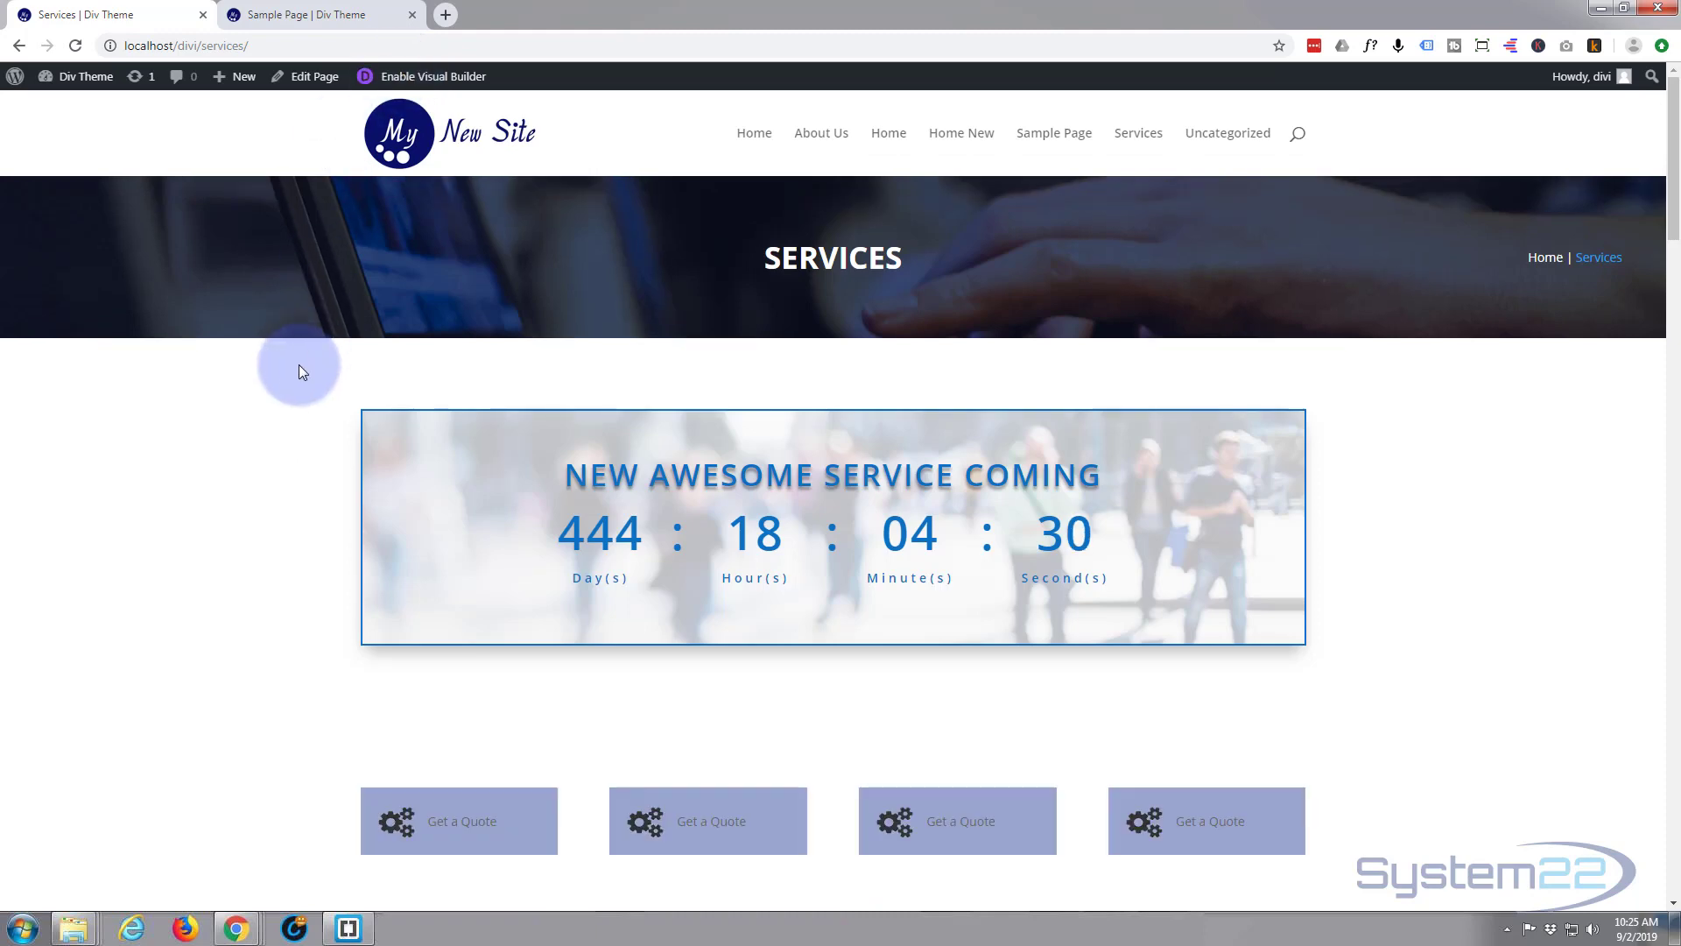
pyautogui.scroll(-3, 198, 423)
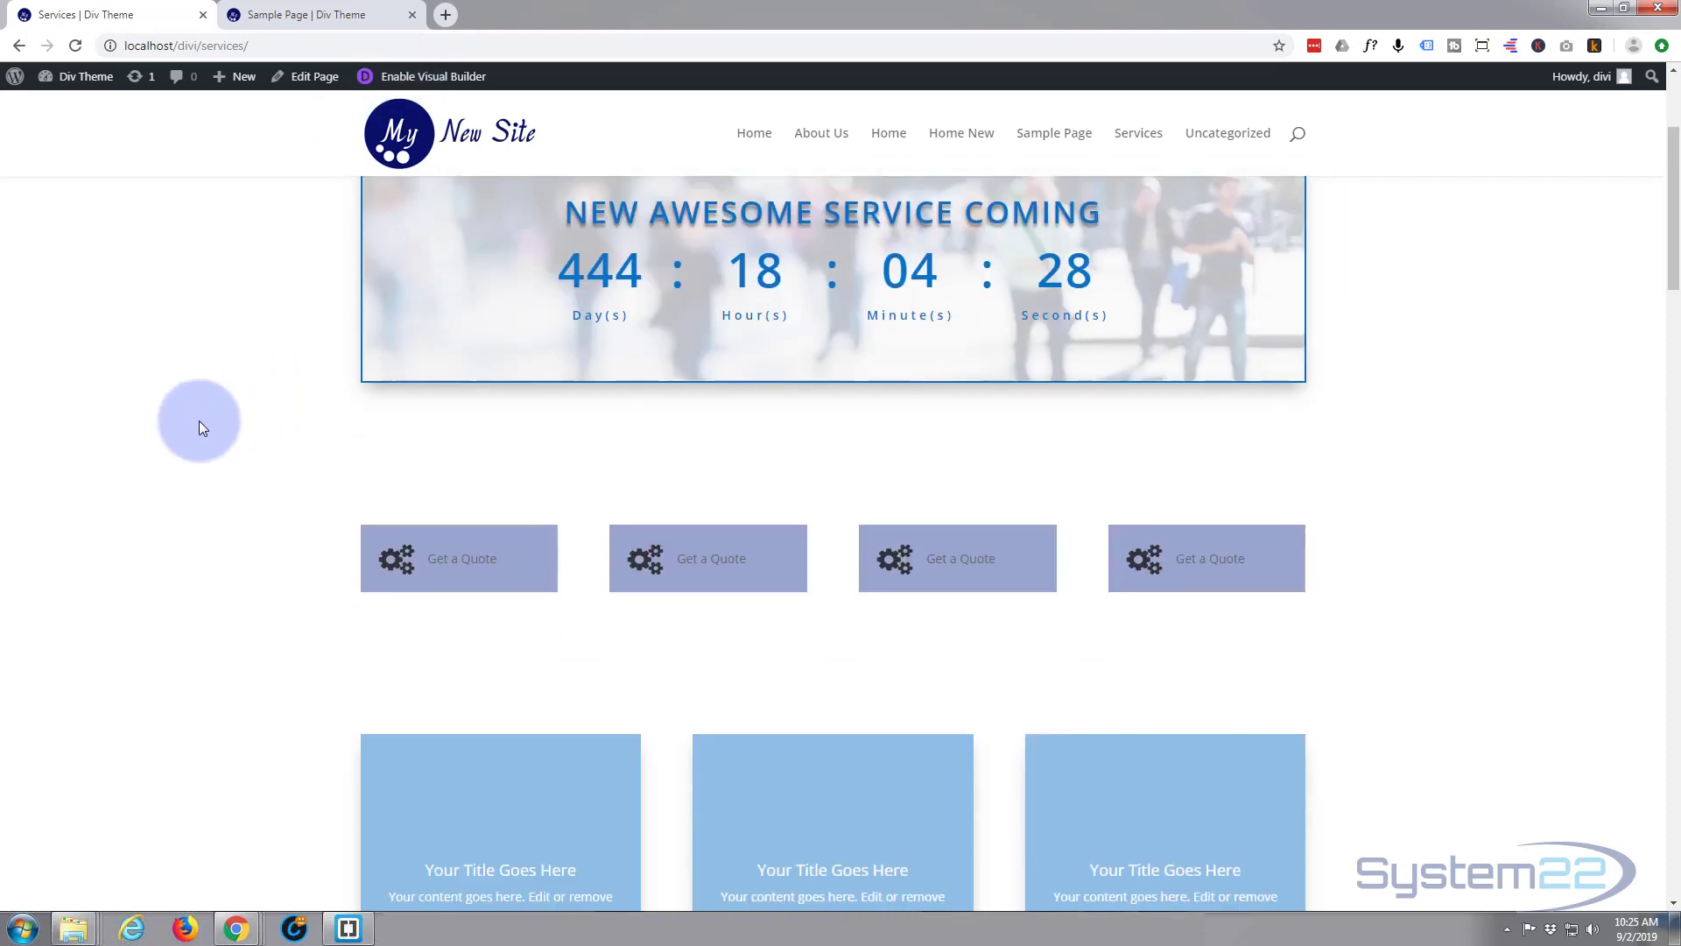
pyautogui.scroll(-3, 199, 422)
pyautogui.scroll(-20, 200, 424)
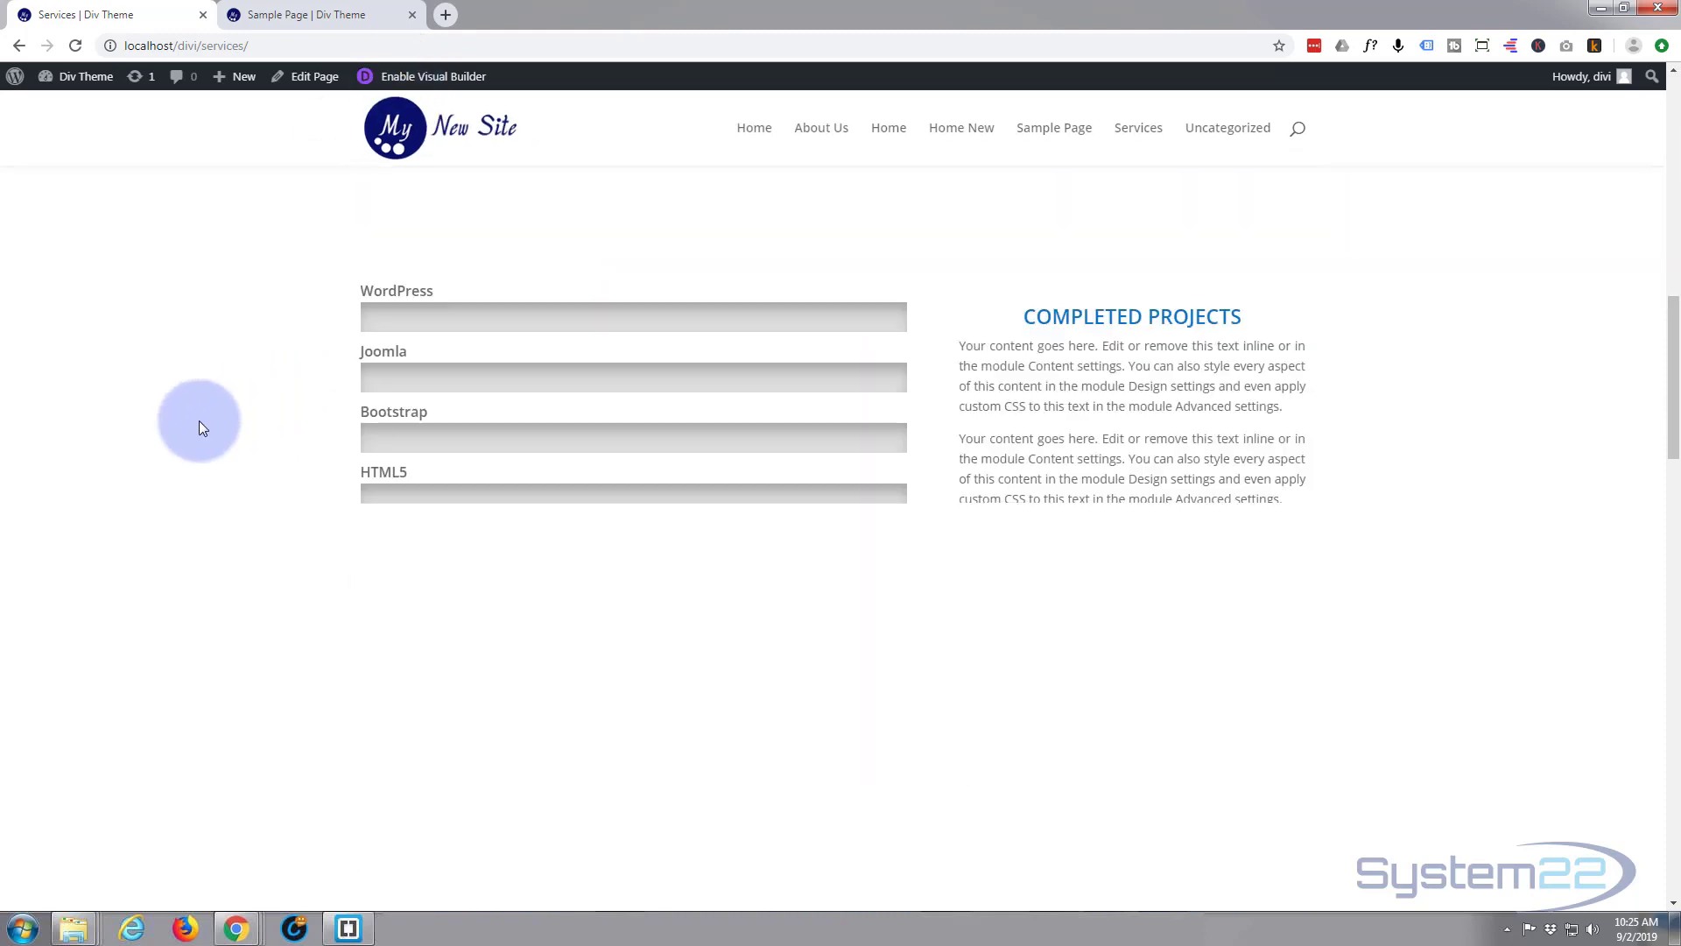
pyautogui.scroll(-3, 199, 427)
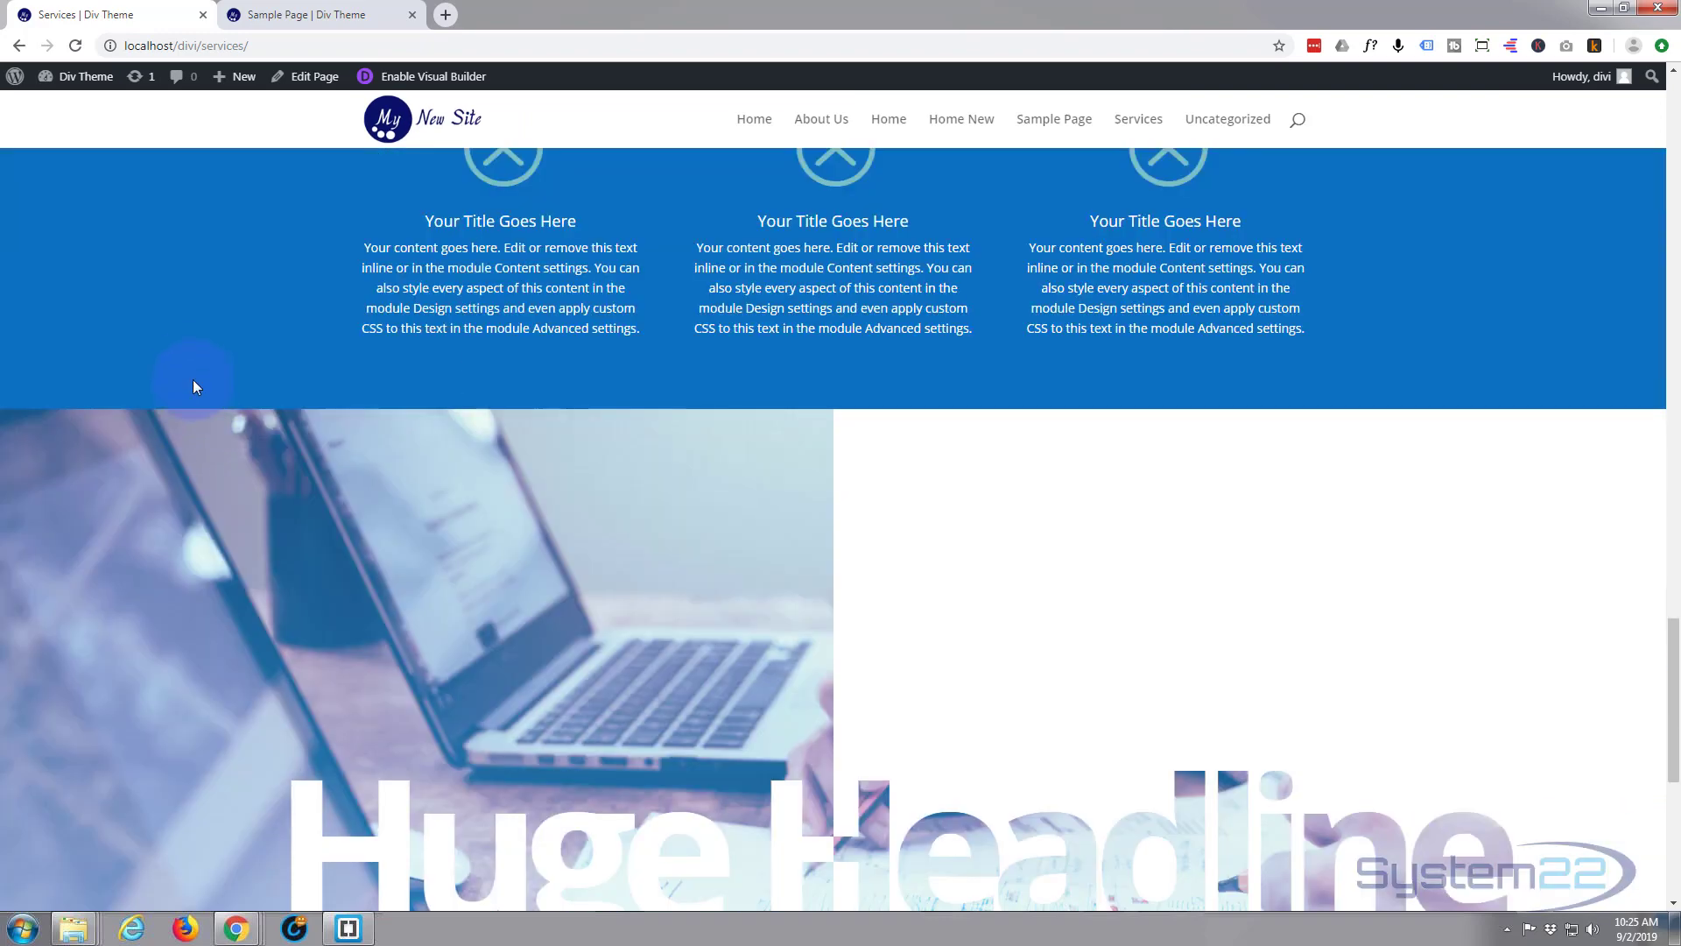
pyautogui.scroll(-2, 193, 380)
pyautogui.scroll(-1, 184, 363)
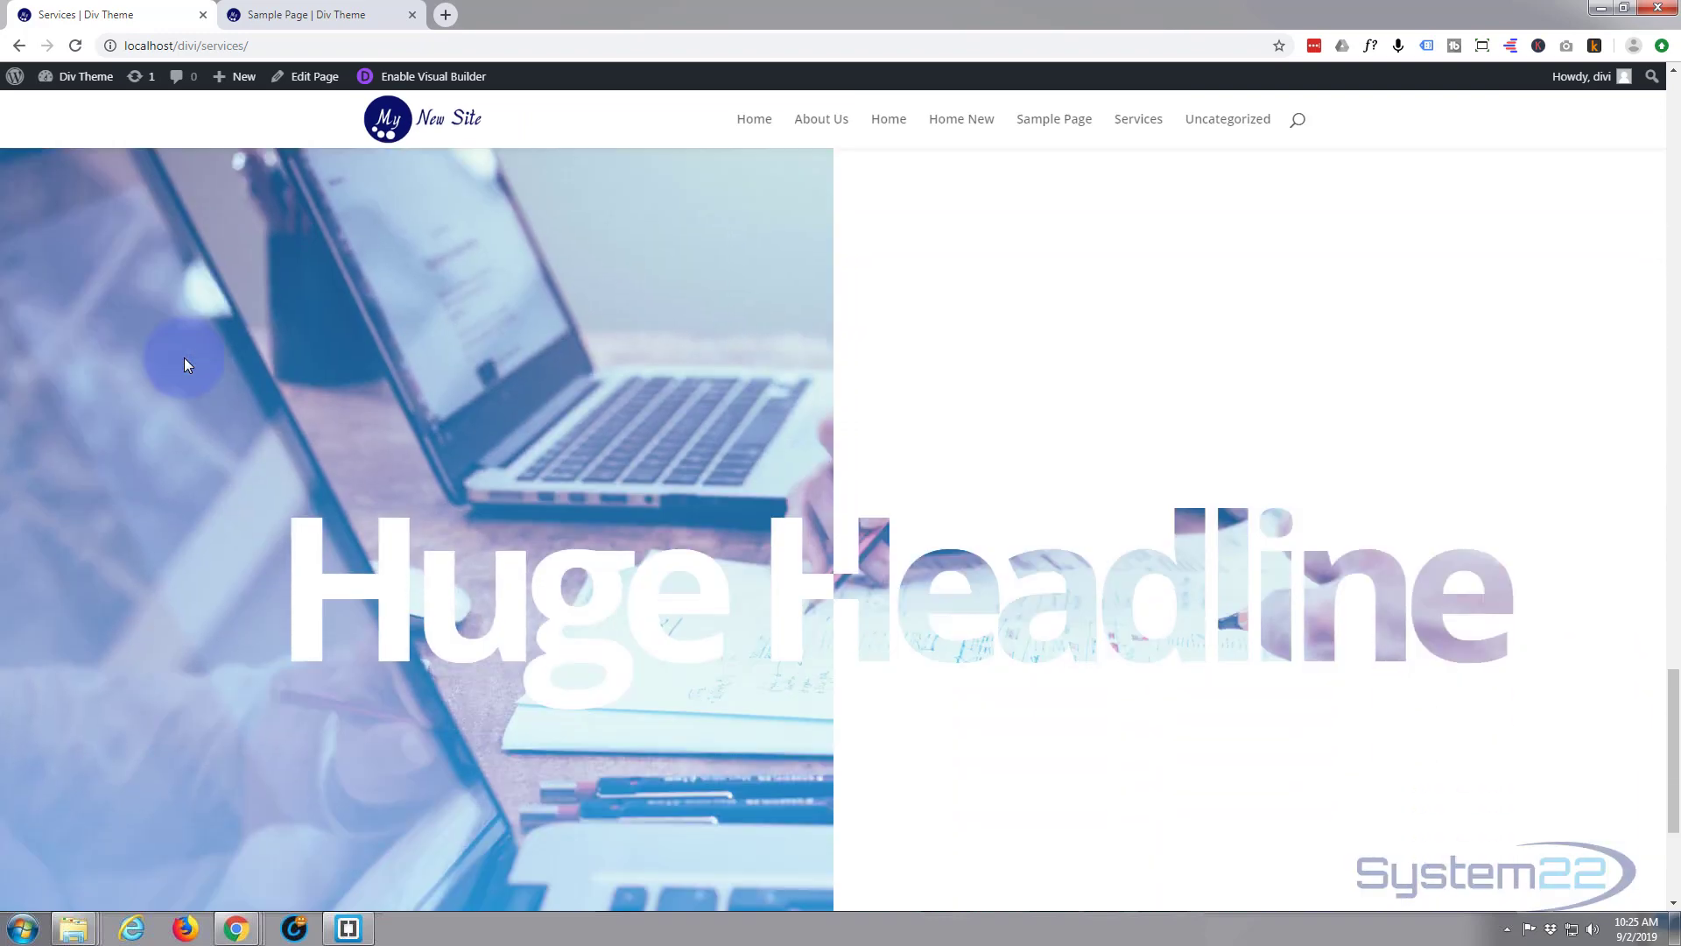
pyautogui.scroll(-1, 187, 364)
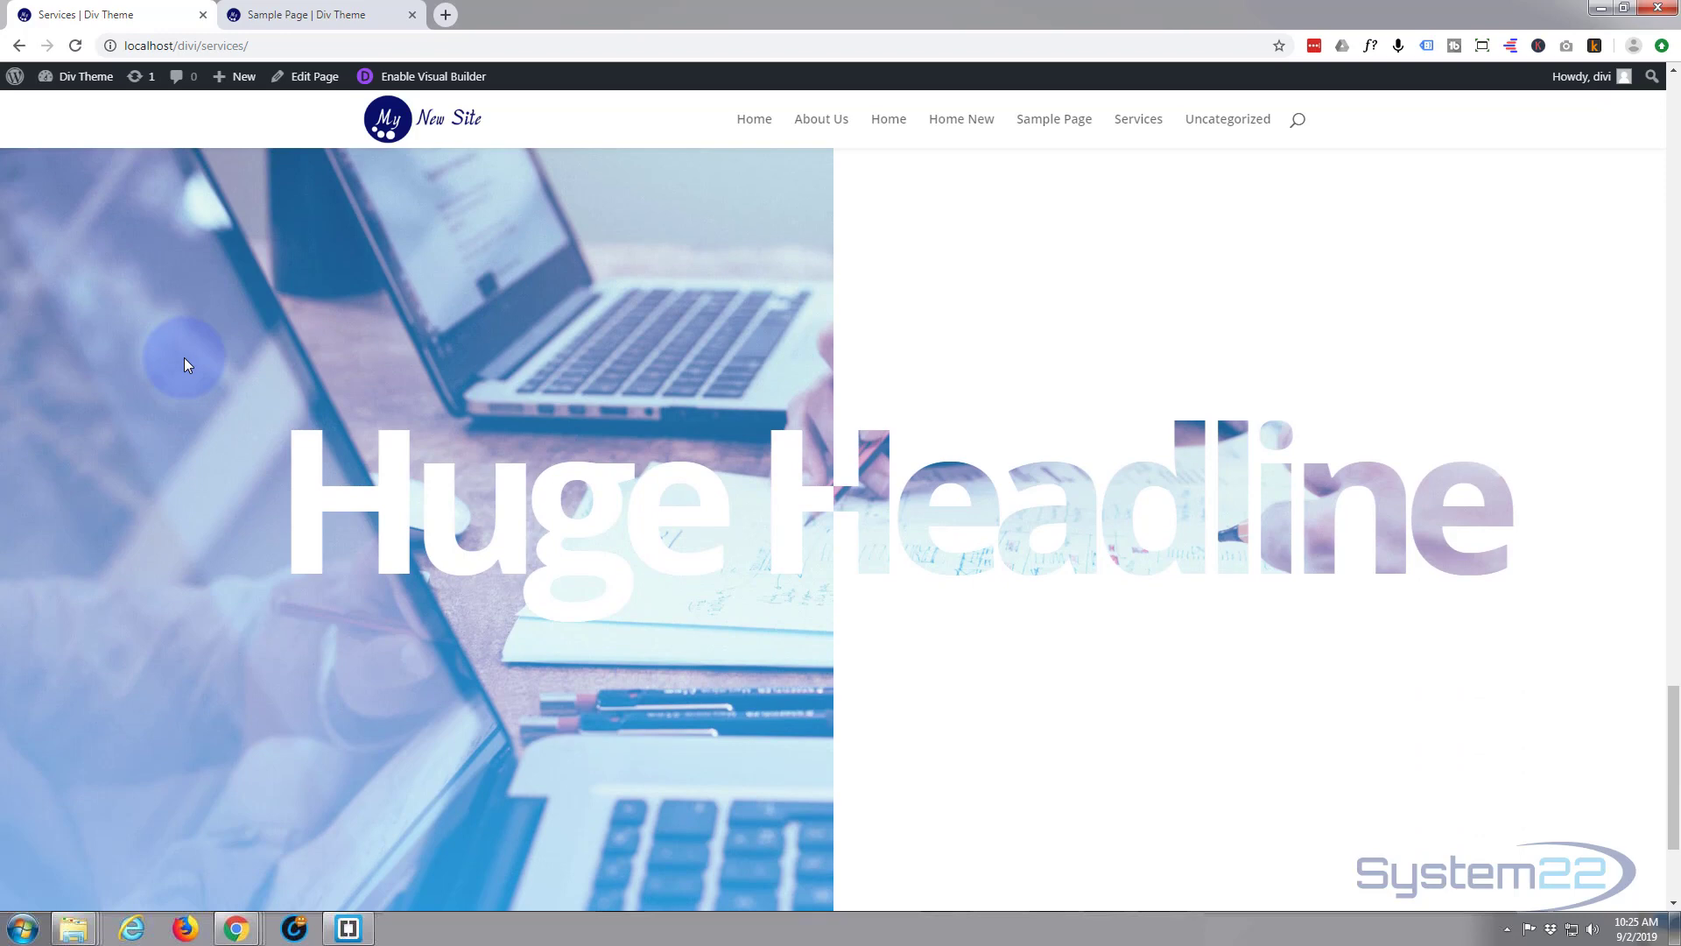
pyautogui.scroll(-1, 184, 365)
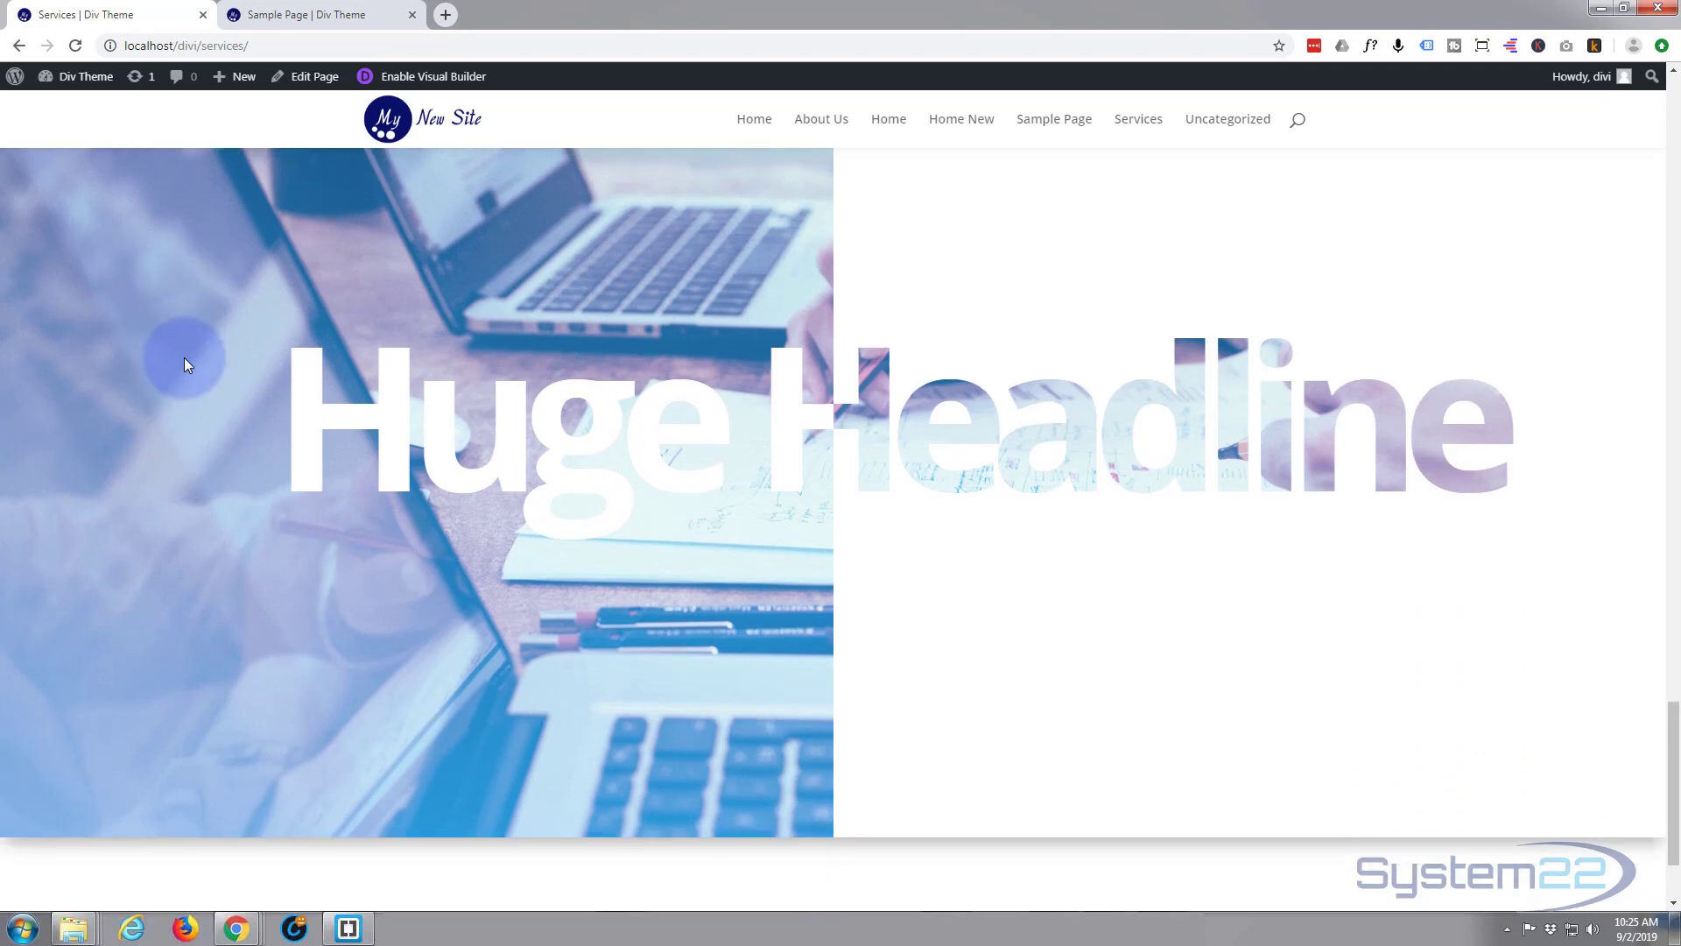
pyautogui.scroll(1, 184, 364)
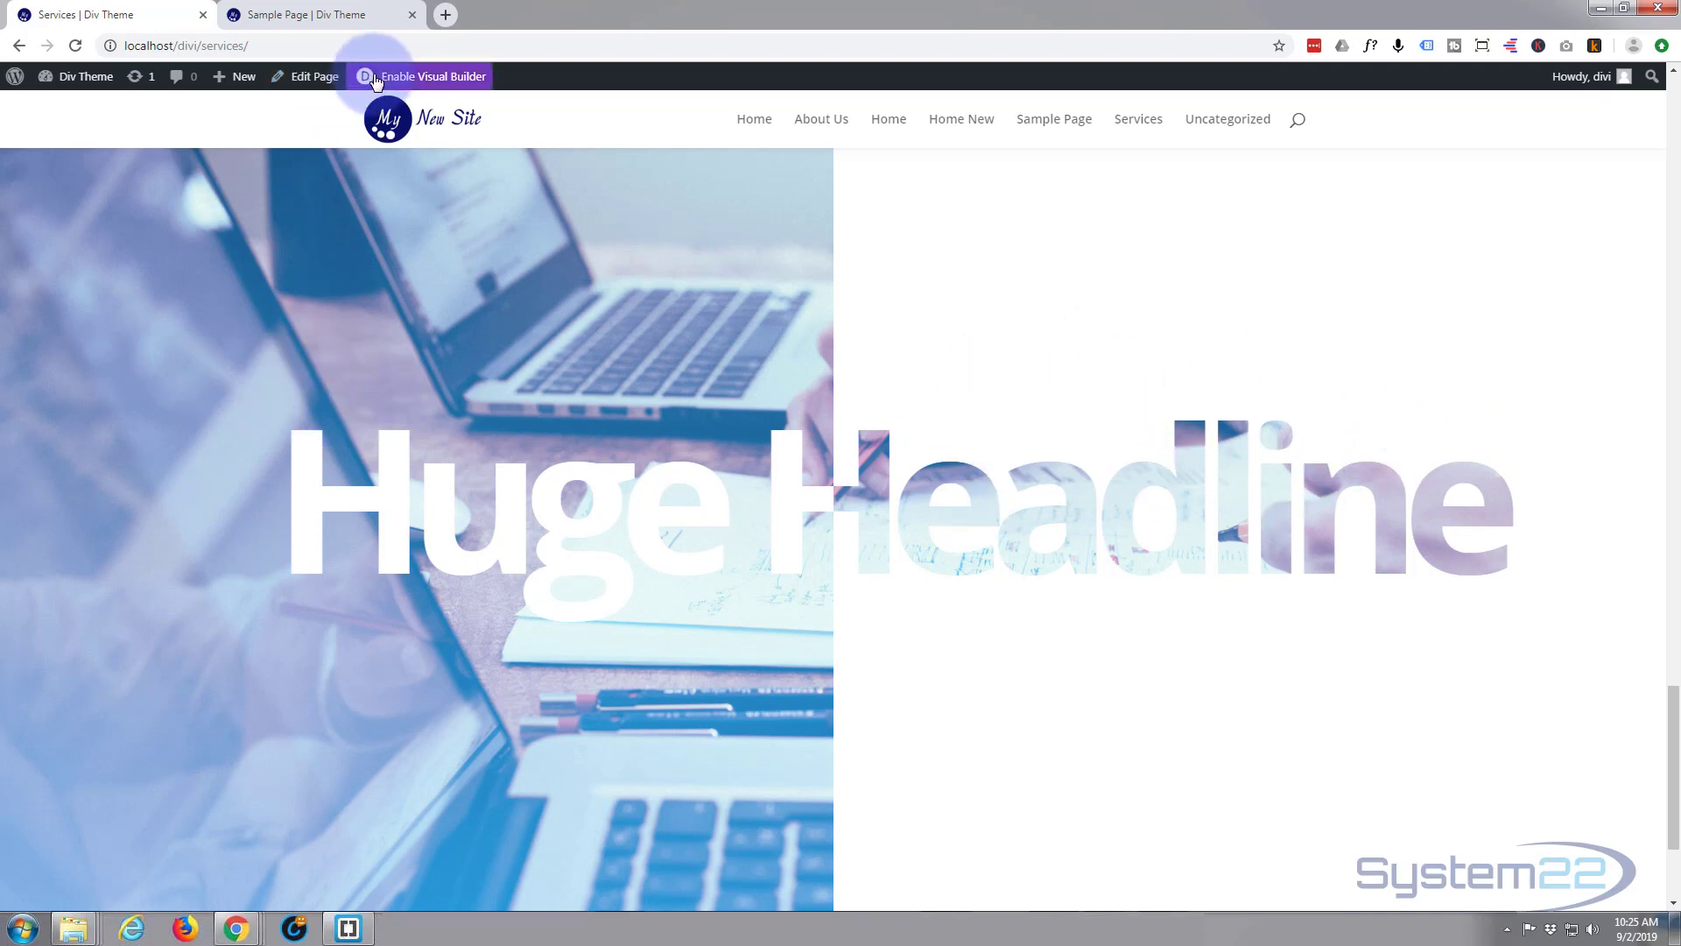
# Reopen the Services page in the Visual Builder and return to the Huge Headline section.
pyautogui.click(426, 80)
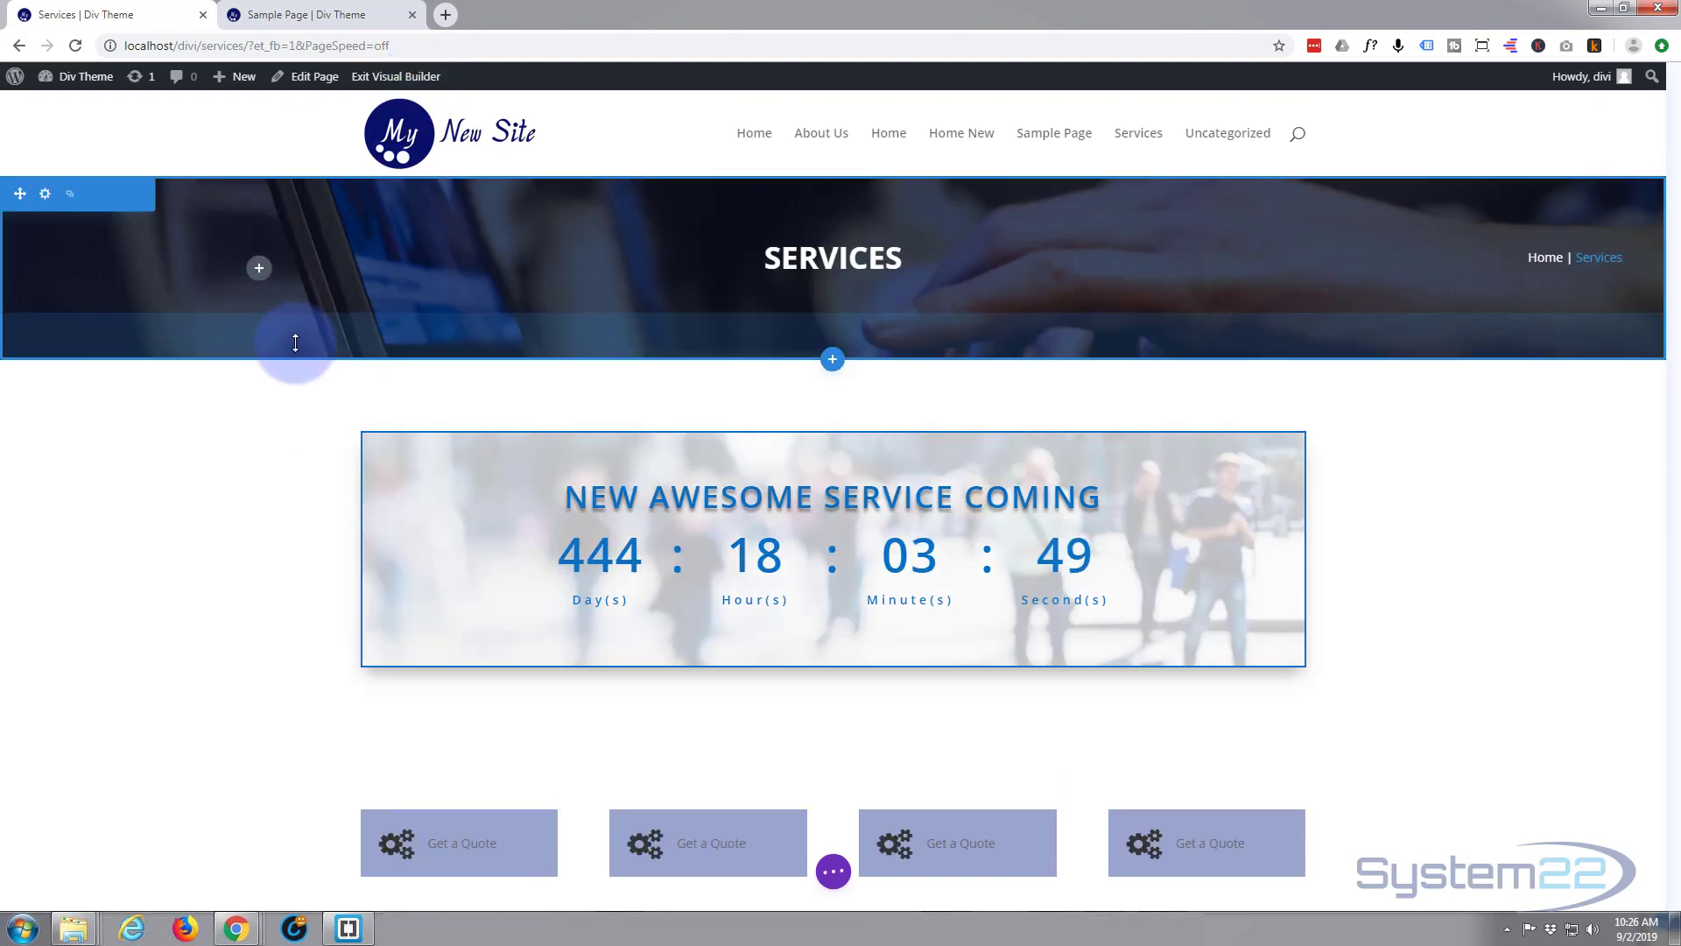
pyautogui.scroll(-6, 296, 342)
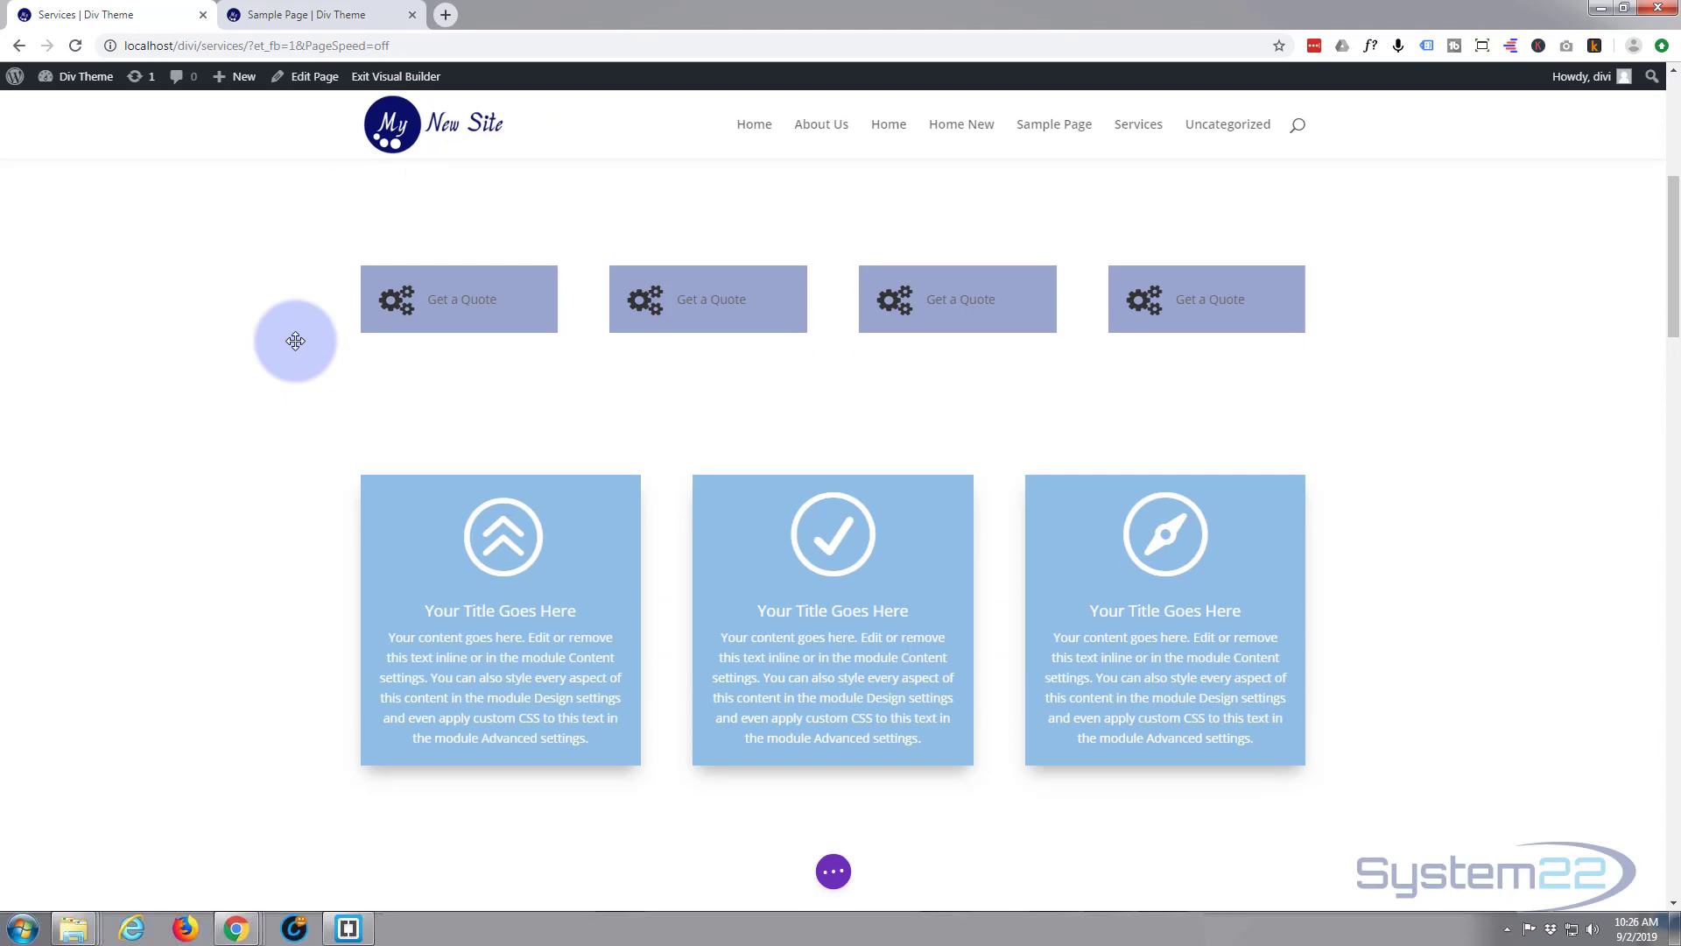
pyautogui.scroll(-10, 295, 340)
pyautogui.scroll(-13, 295, 341)
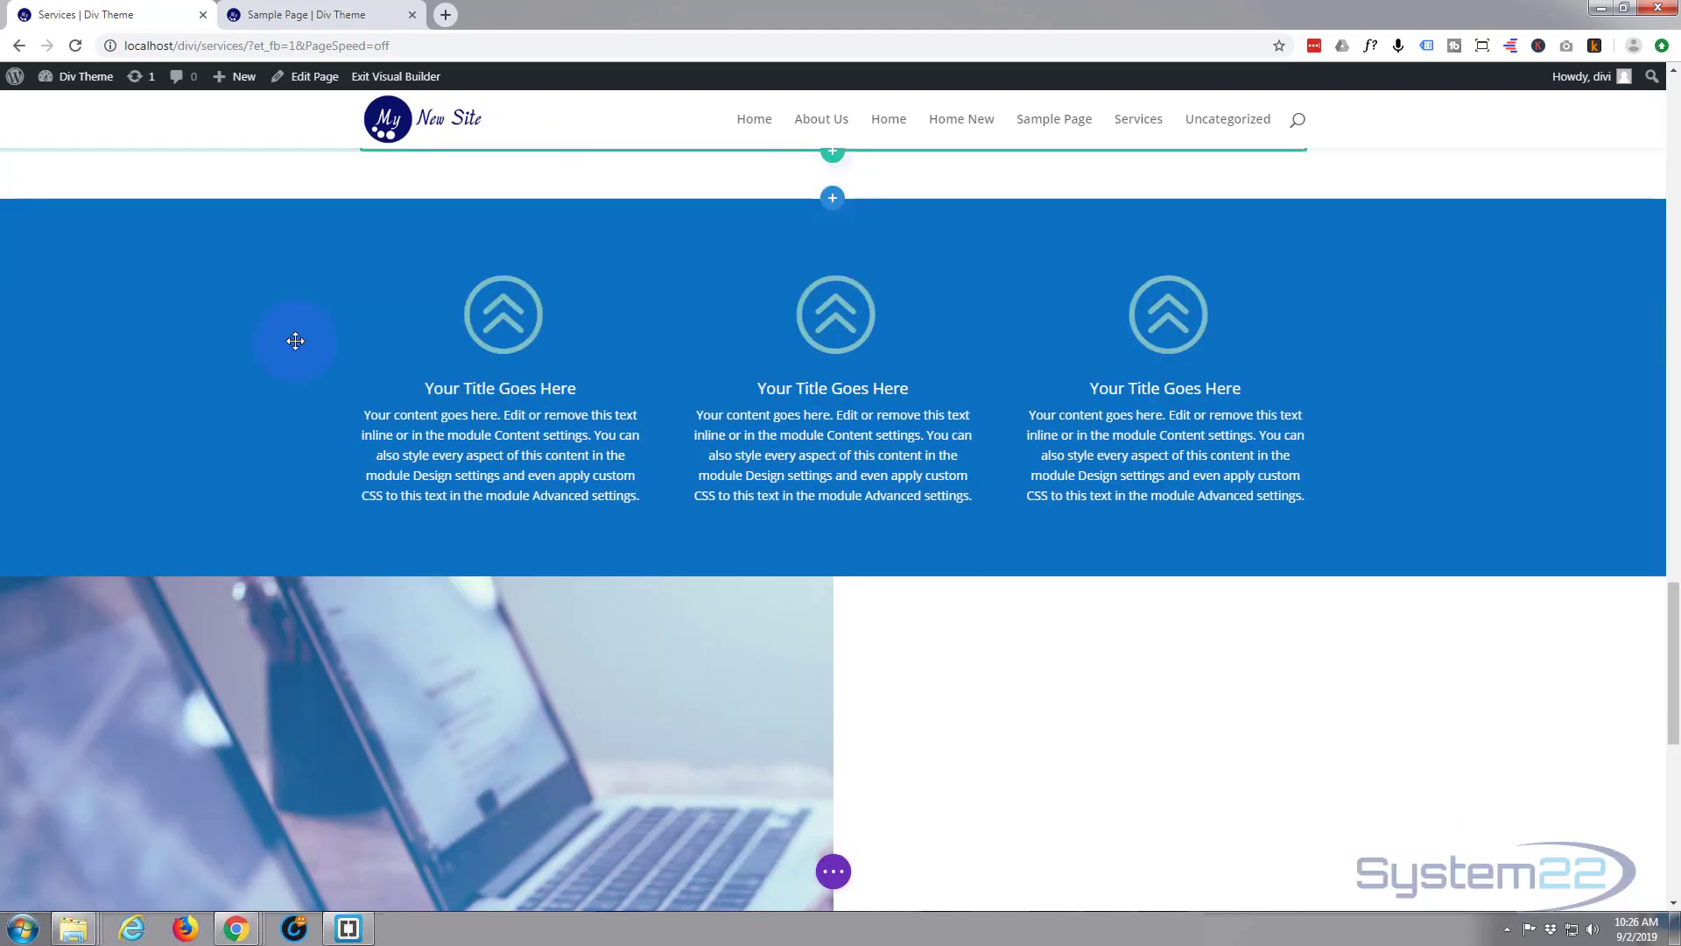
pyautogui.scroll(-6, 295, 341)
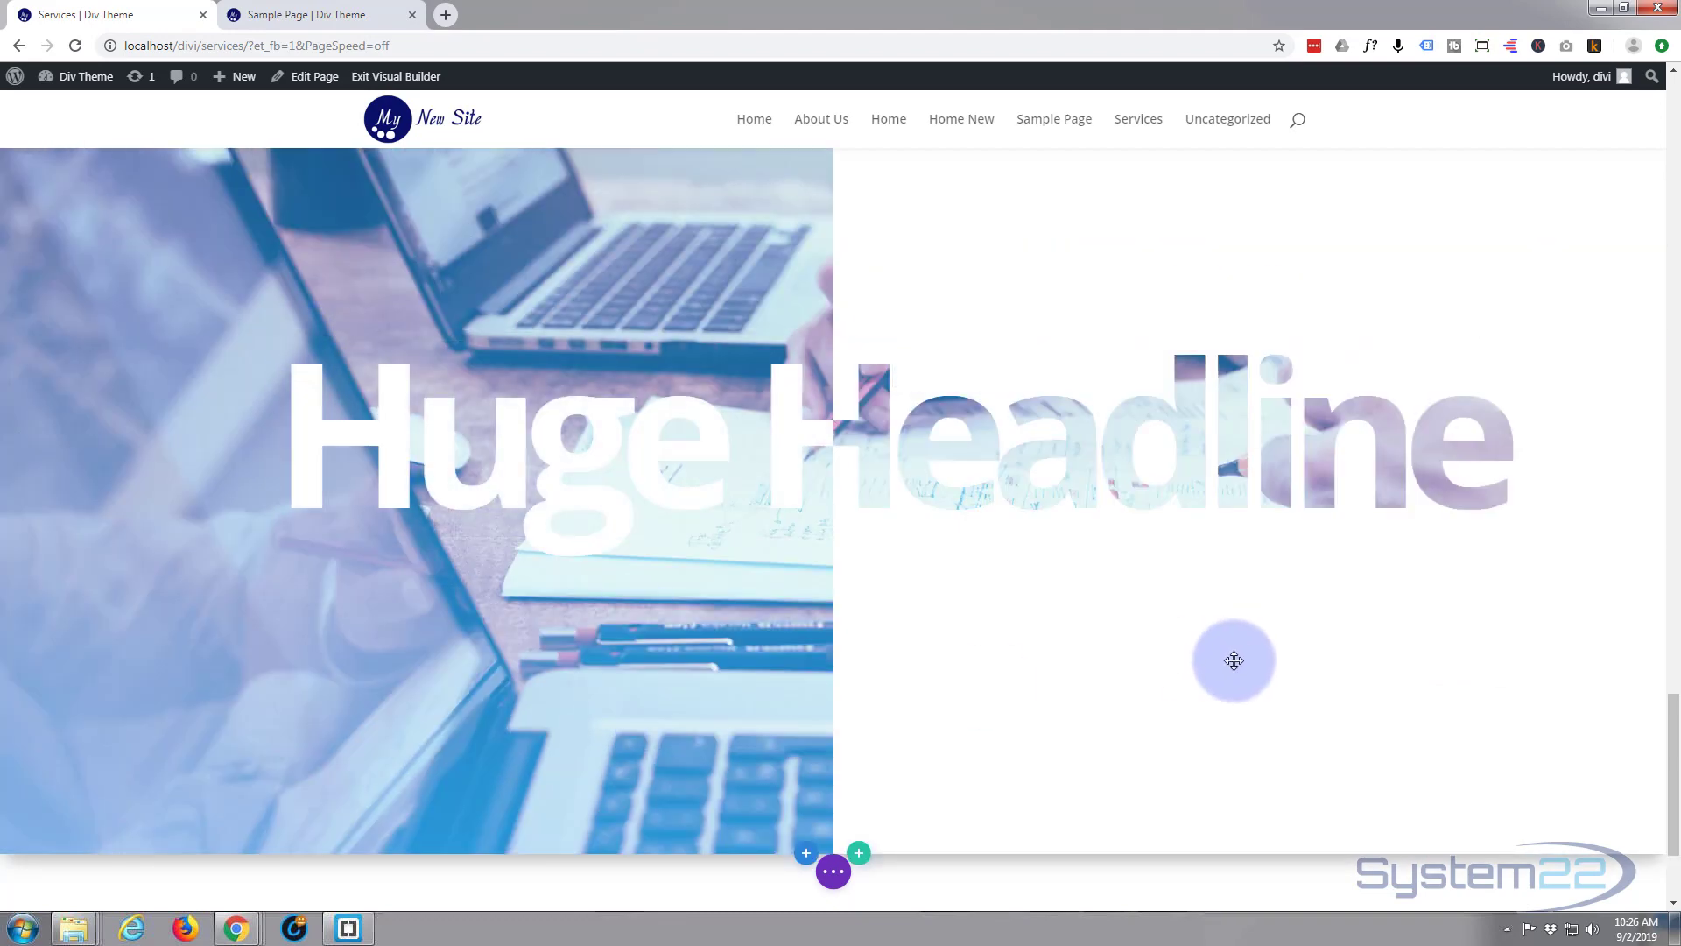
# Preview the Huge Headline section in the tablet and phone views, and switch back to the desktop view.
pyautogui.click(830, 872)
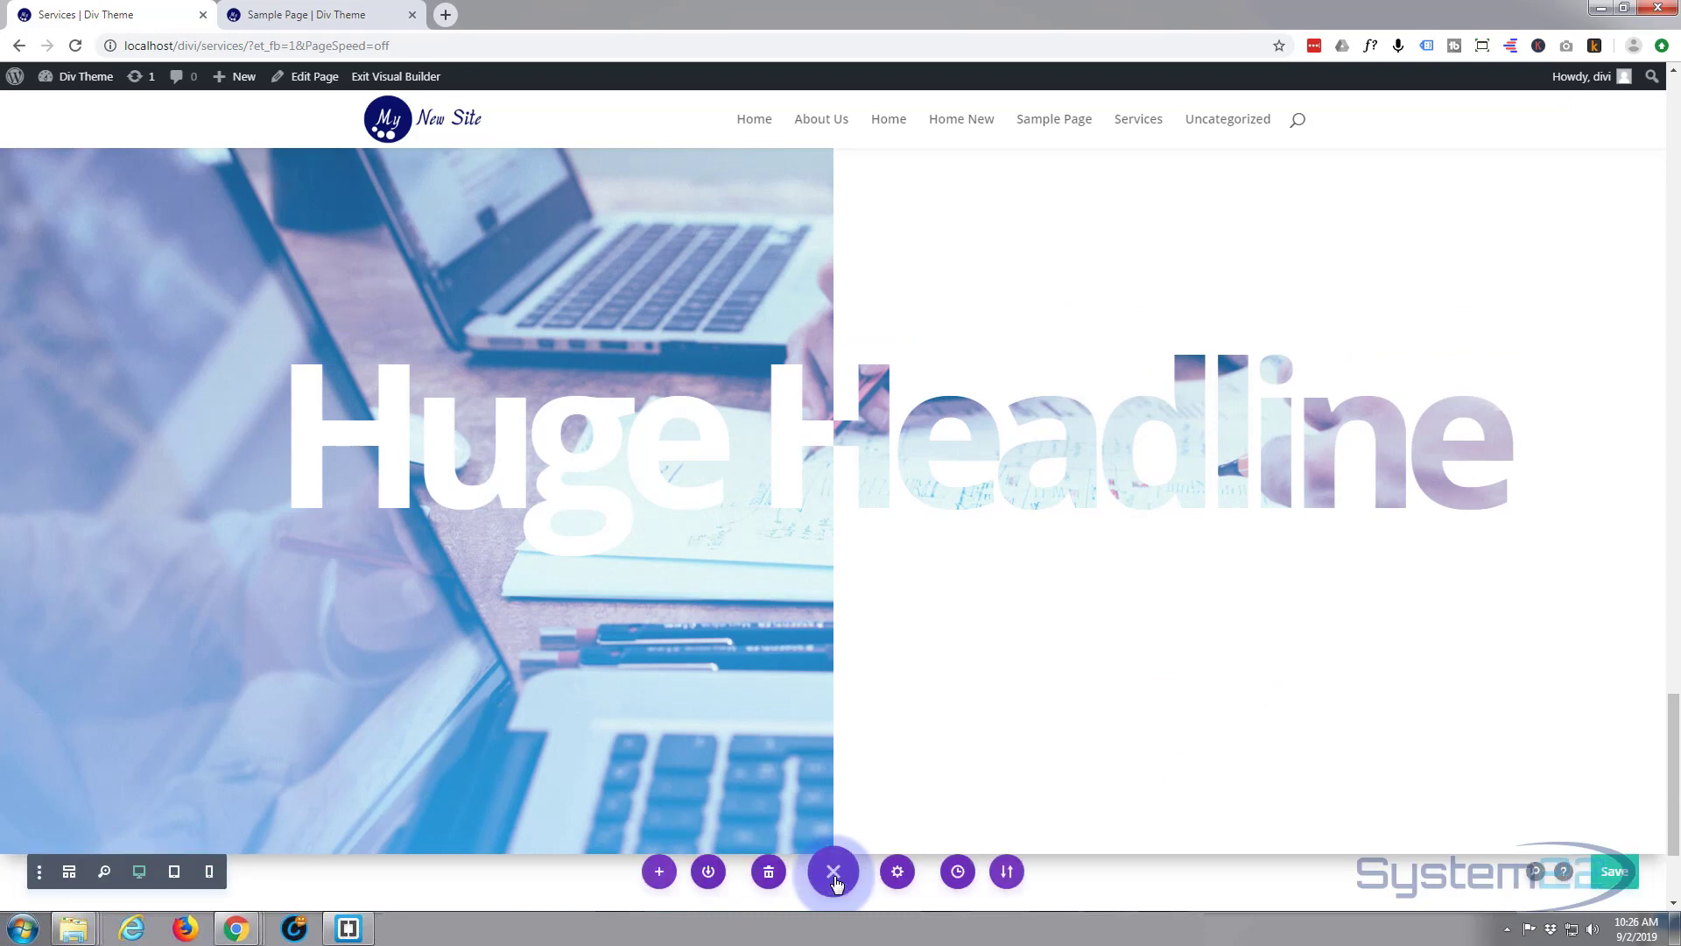
pyautogui.click(174, 872)
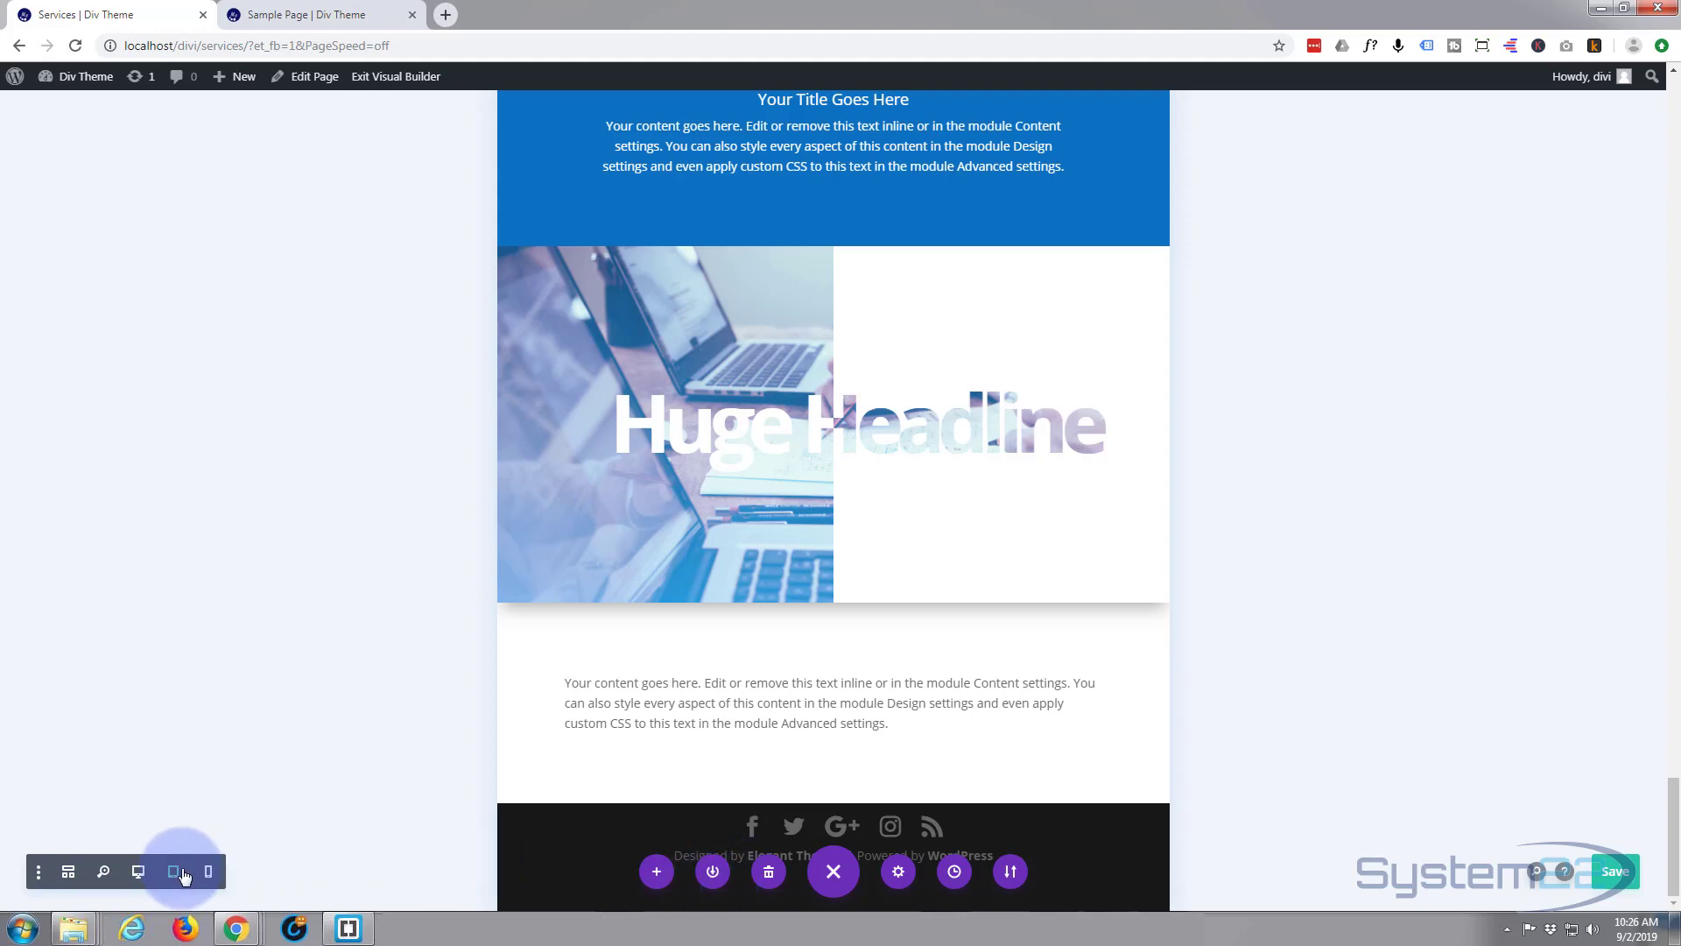
pyautogui.click(209, 872)
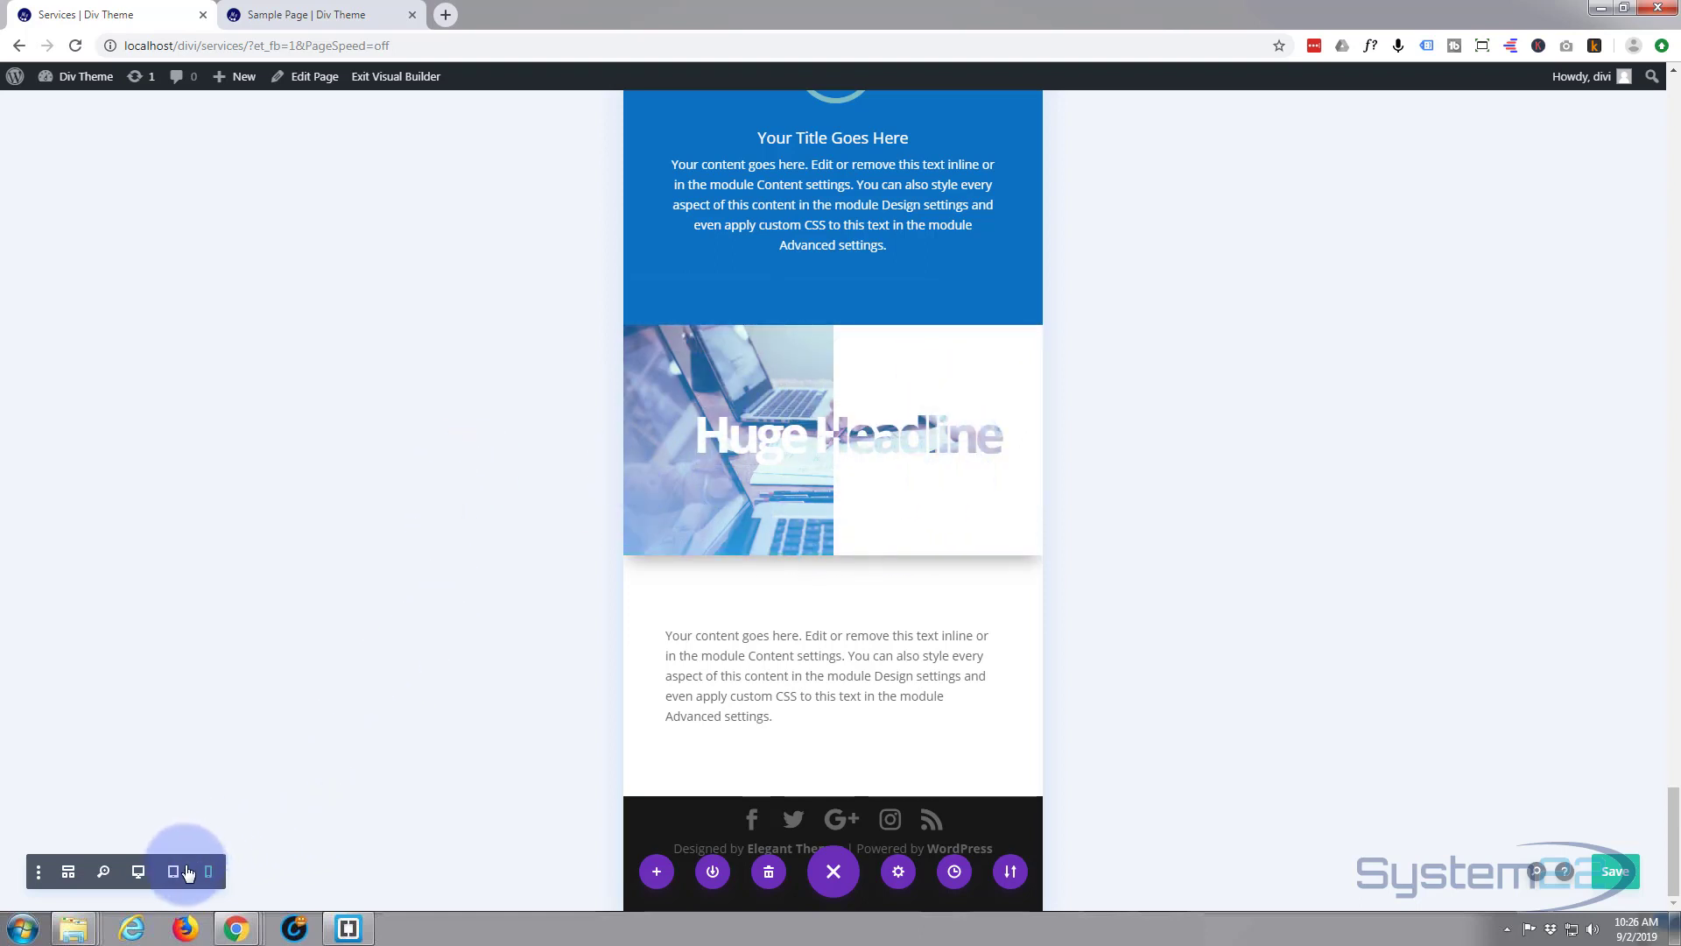
pyautogui.click(139, 871)
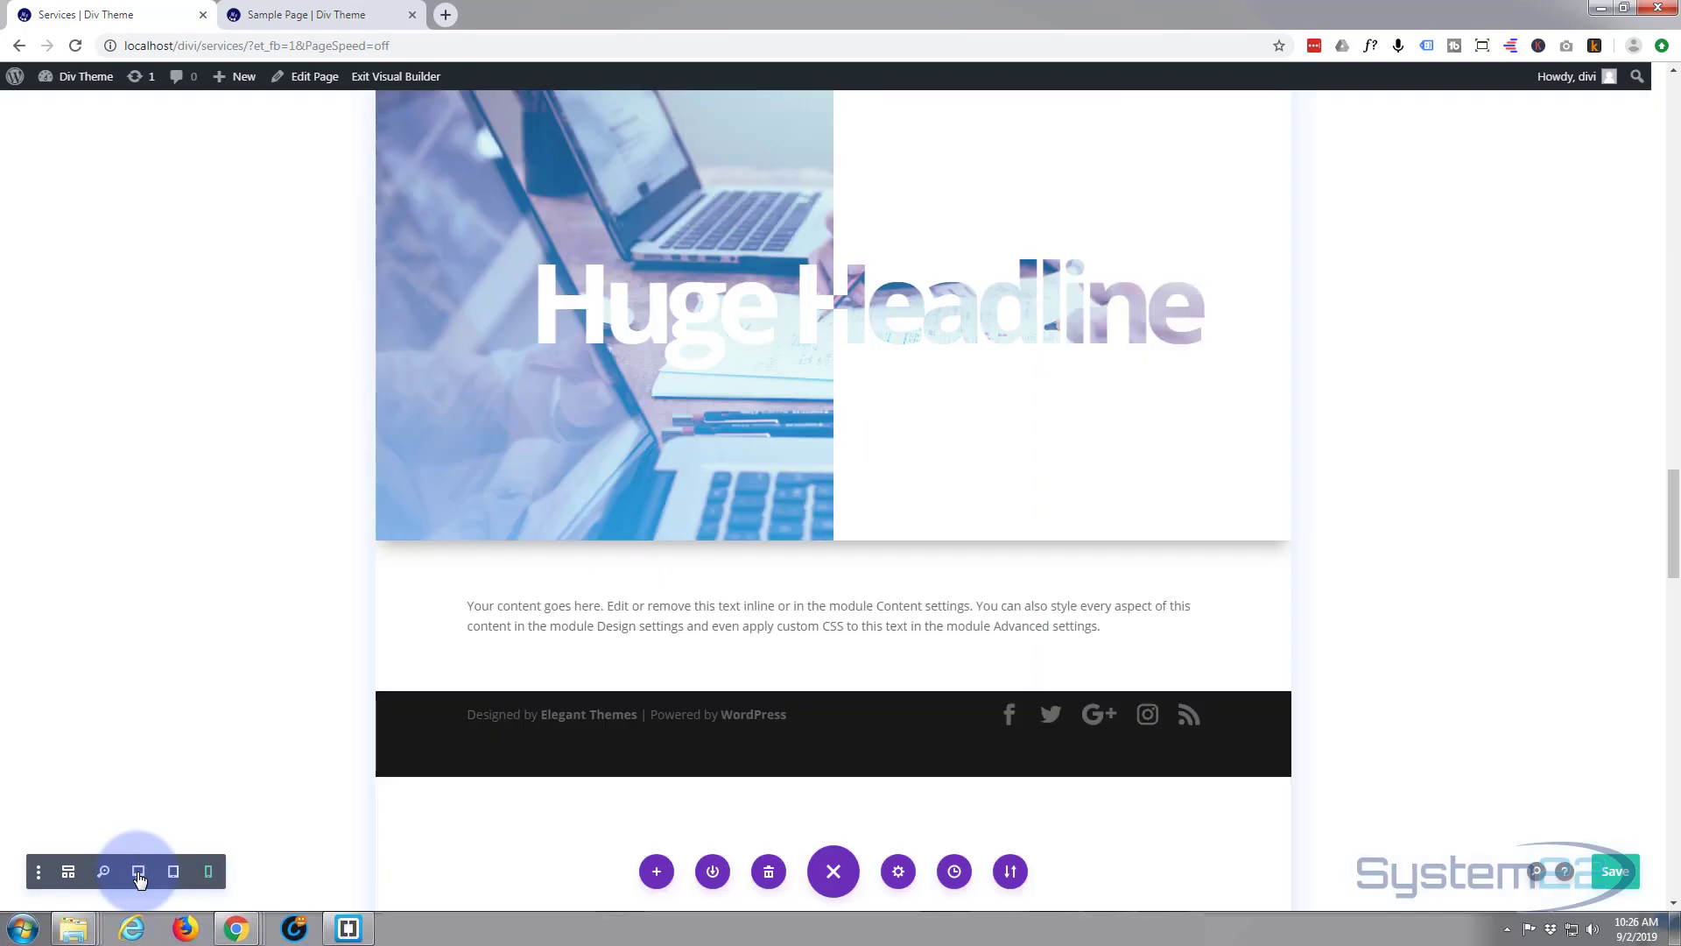